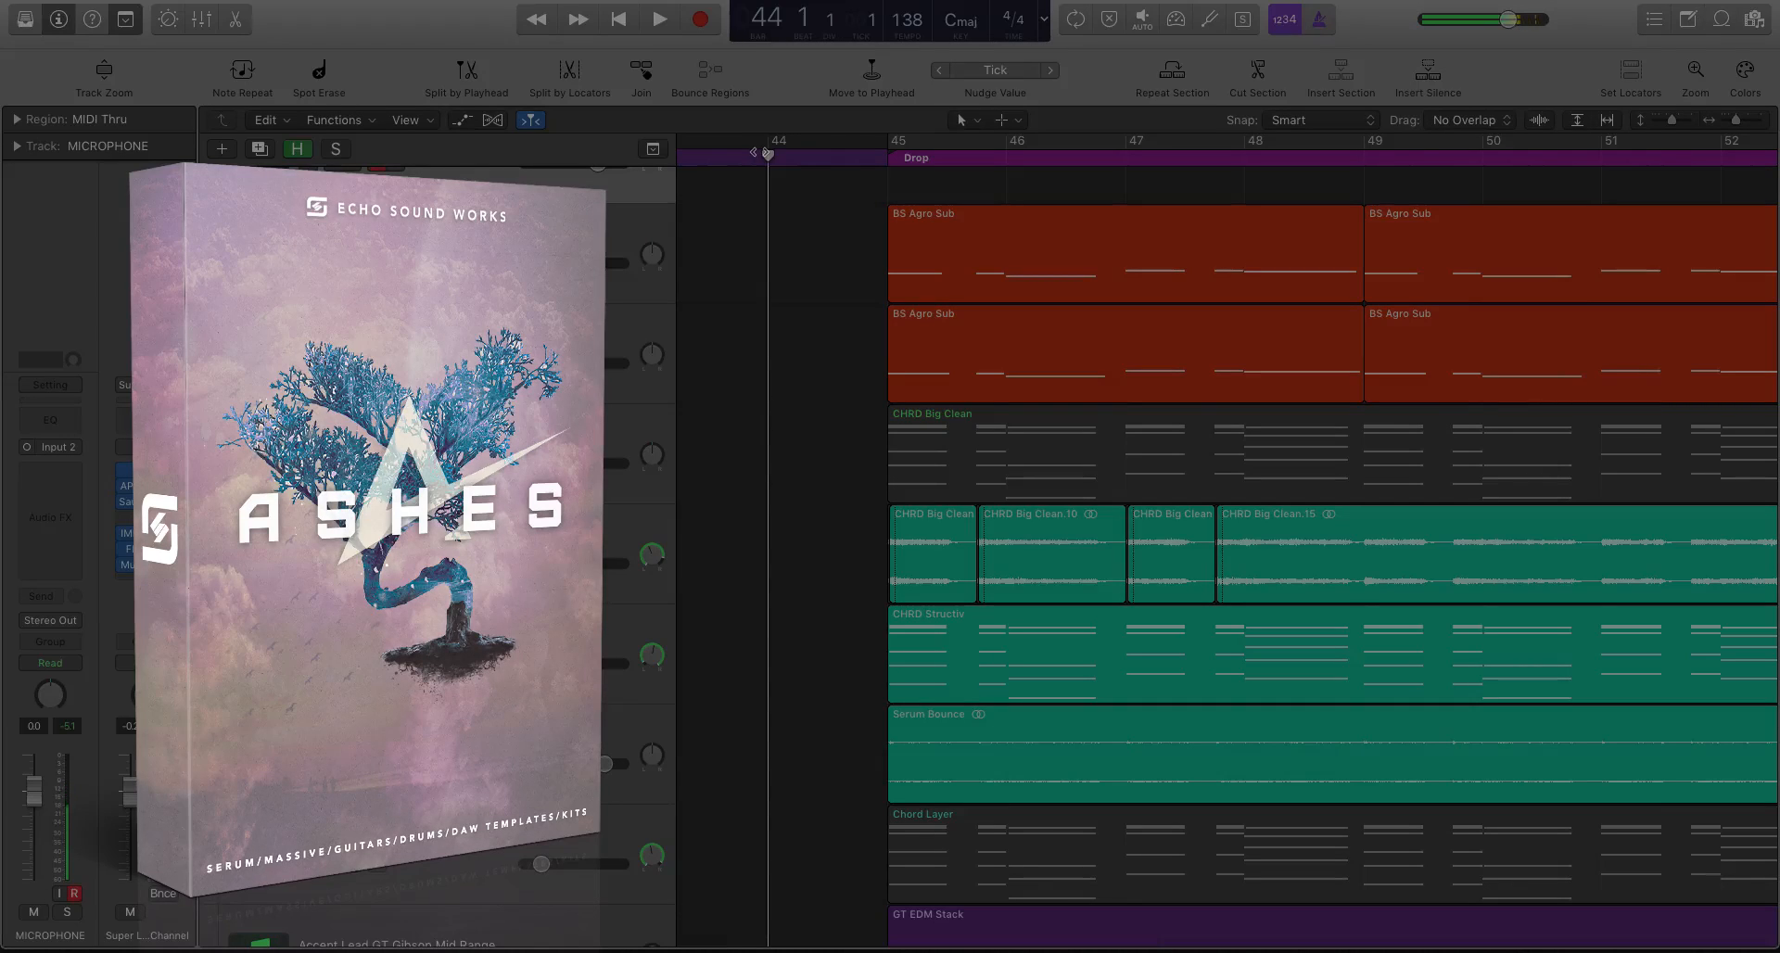
- Advance through the Serum presets on CHRD Big Clean to CHRD Big Clean and close the instrument window
scroll(888, 485, down, 2)
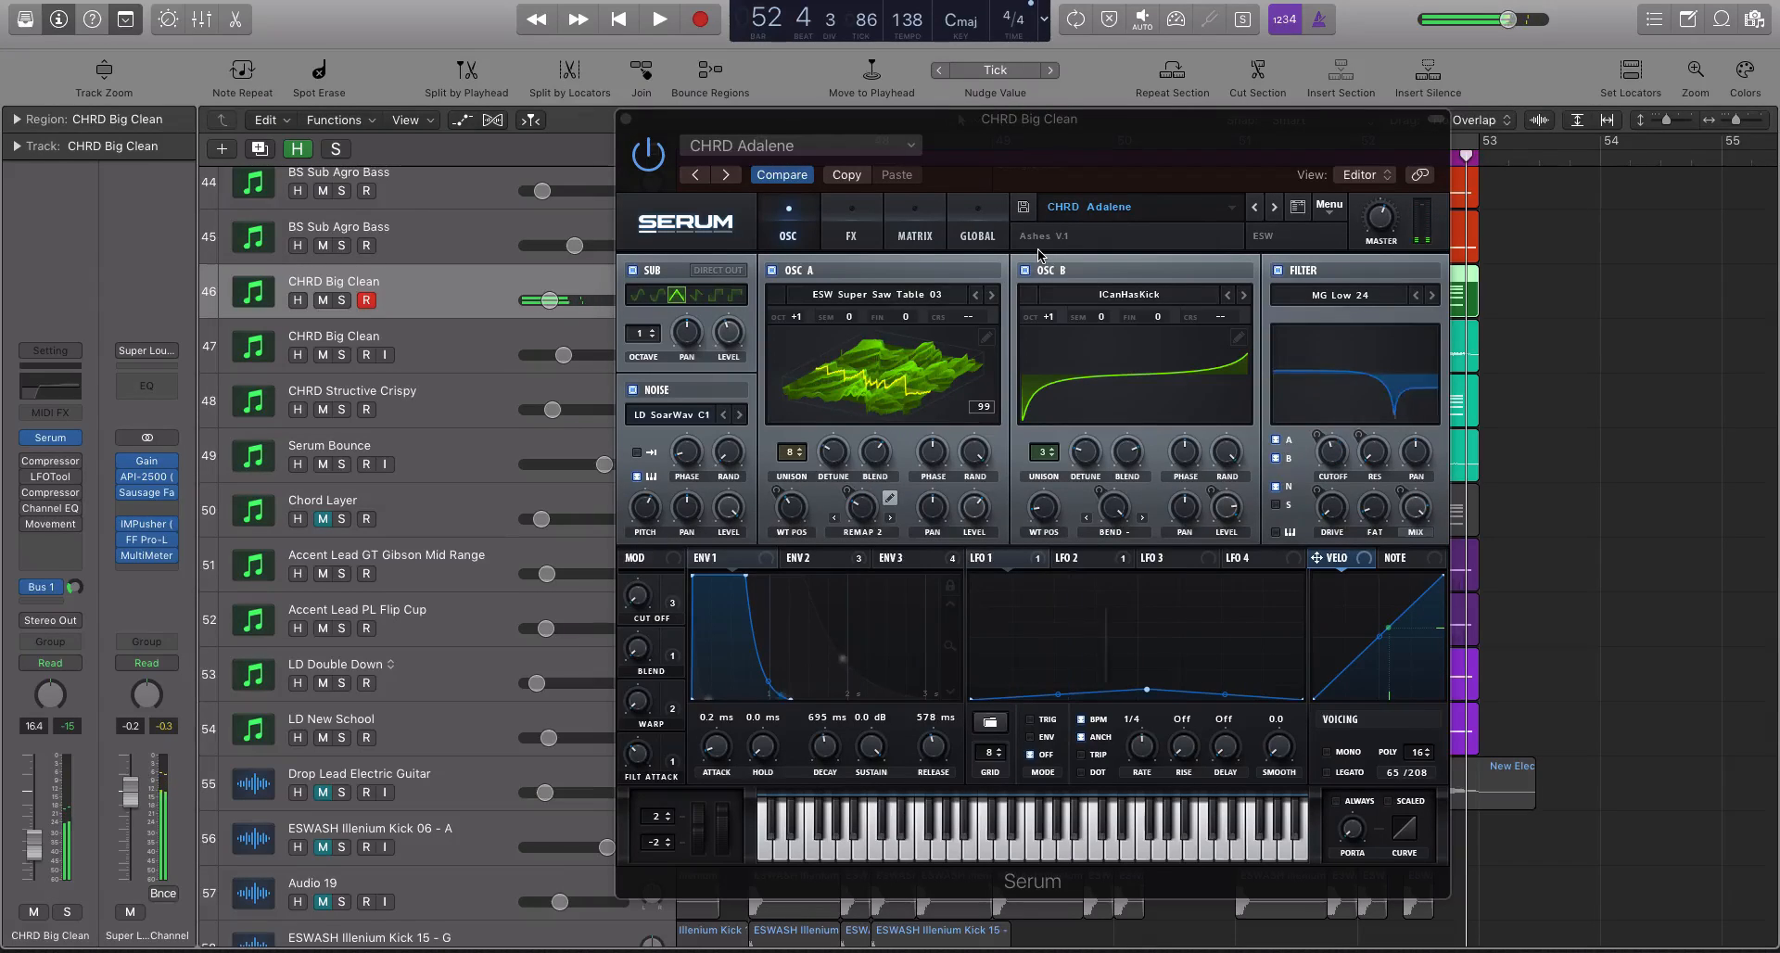
click(1272, 208)
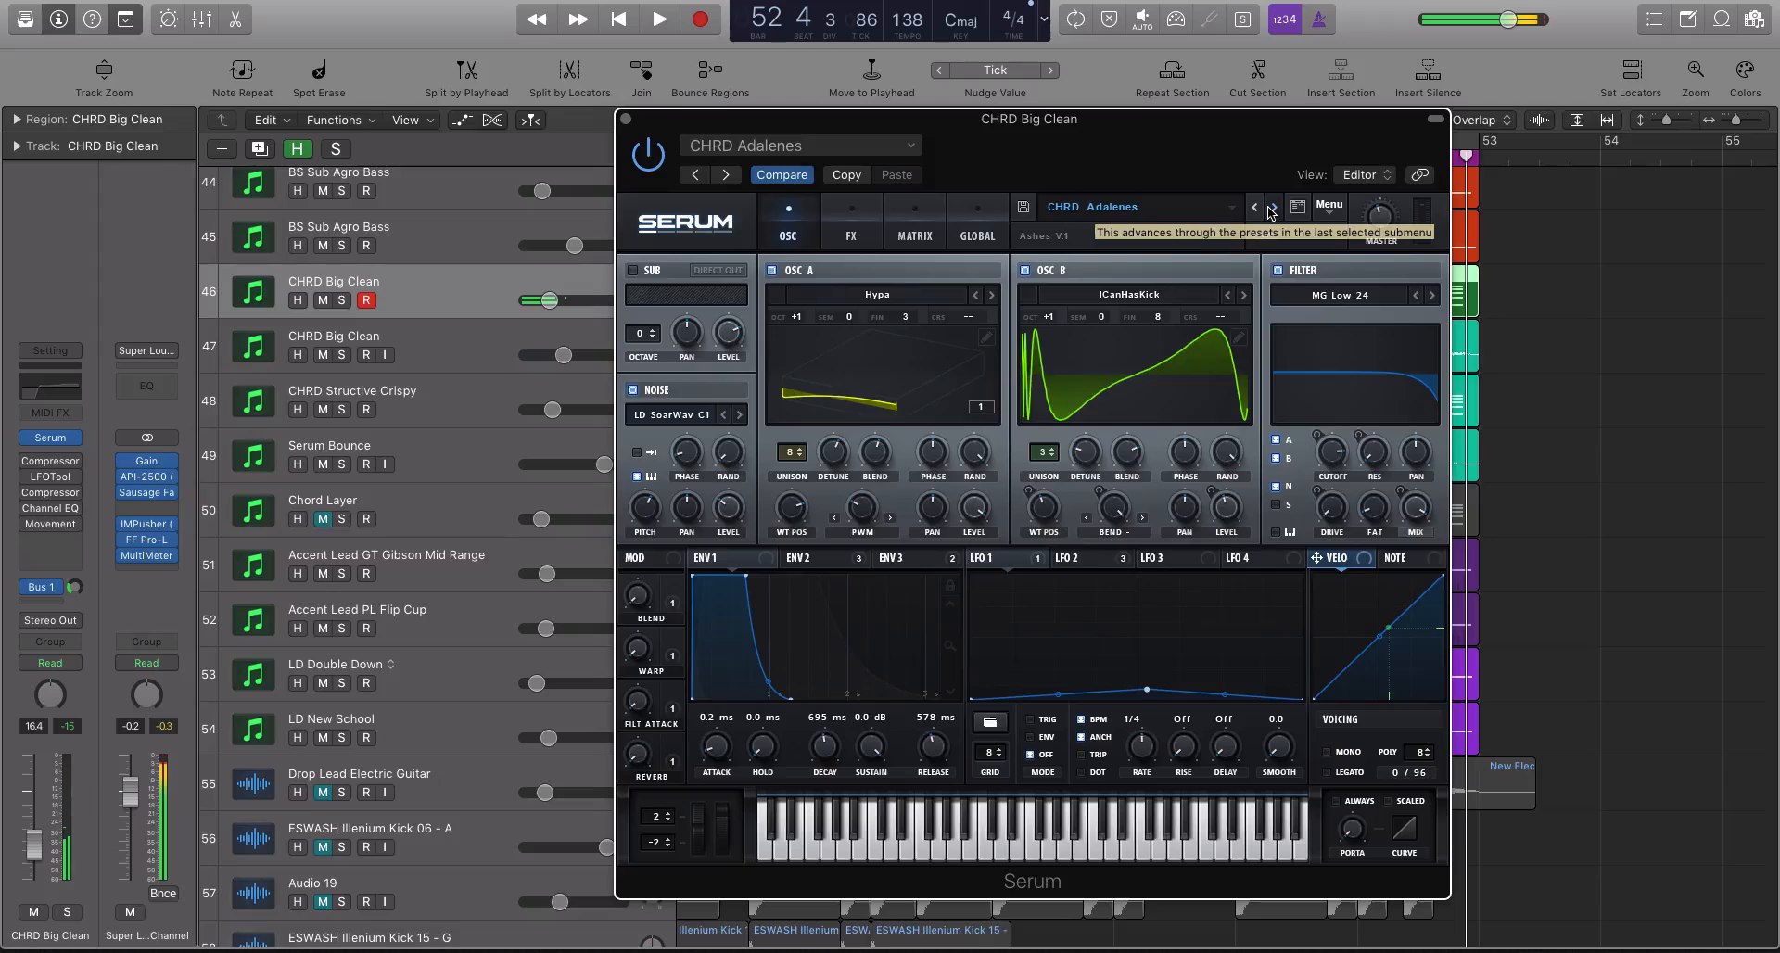
click(1272, 208)
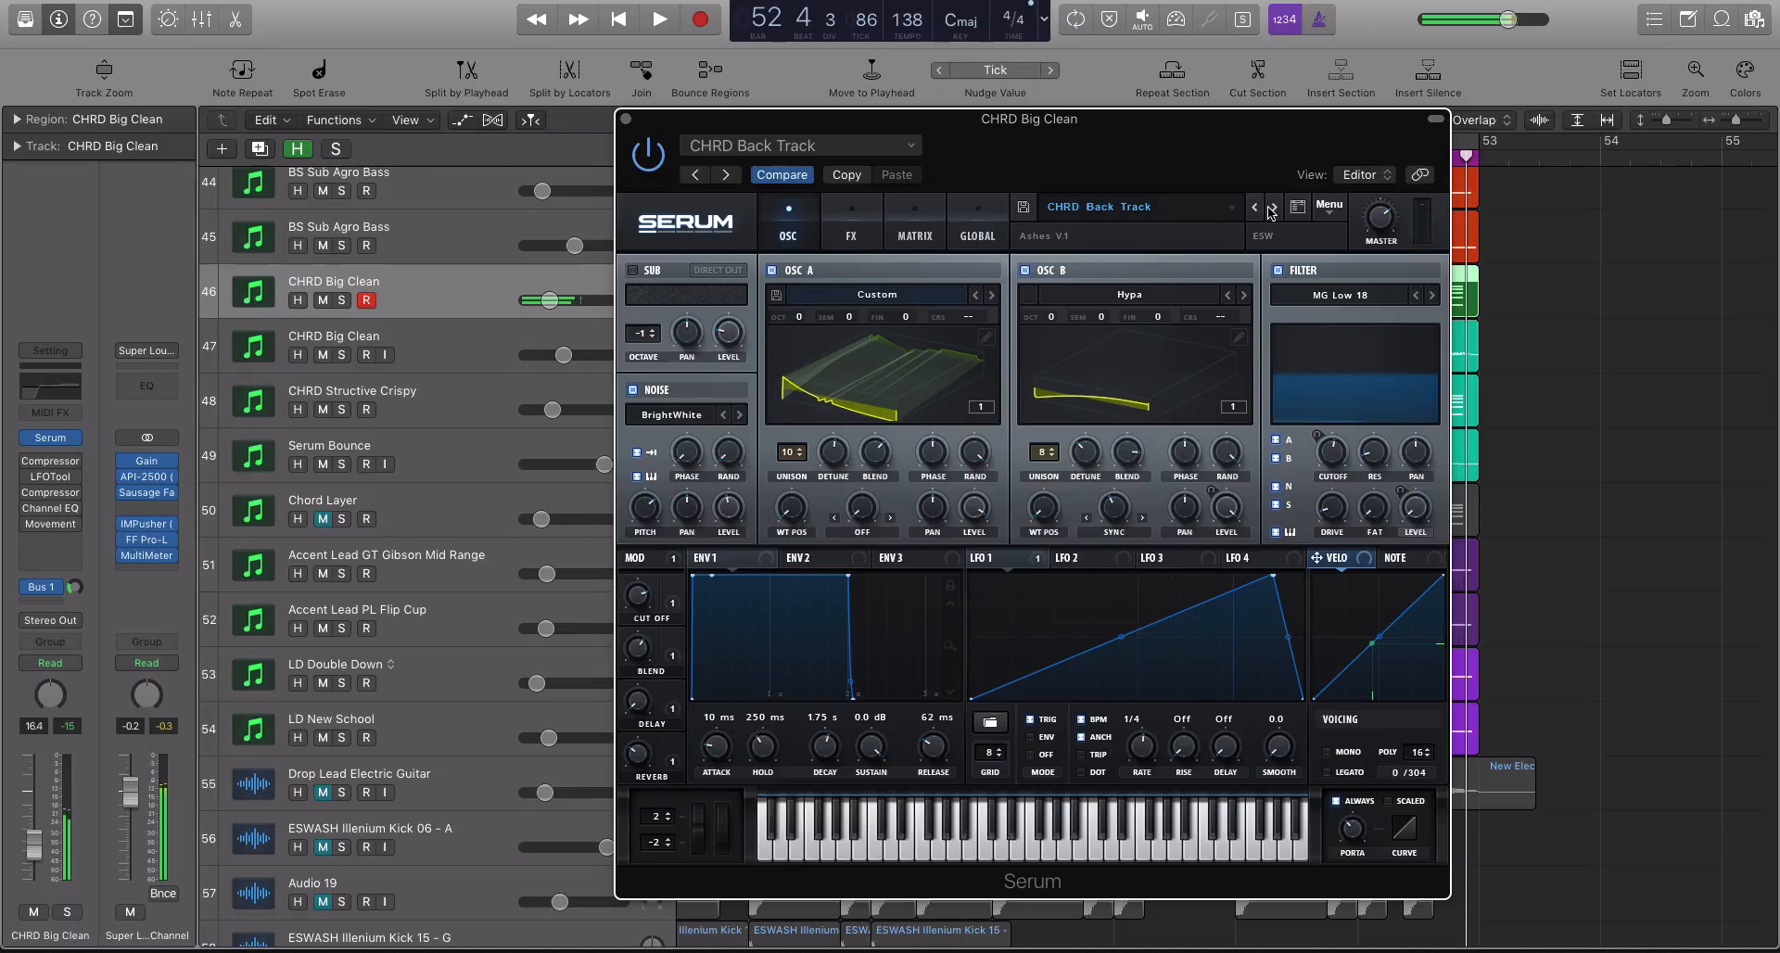
click(1272, 208)
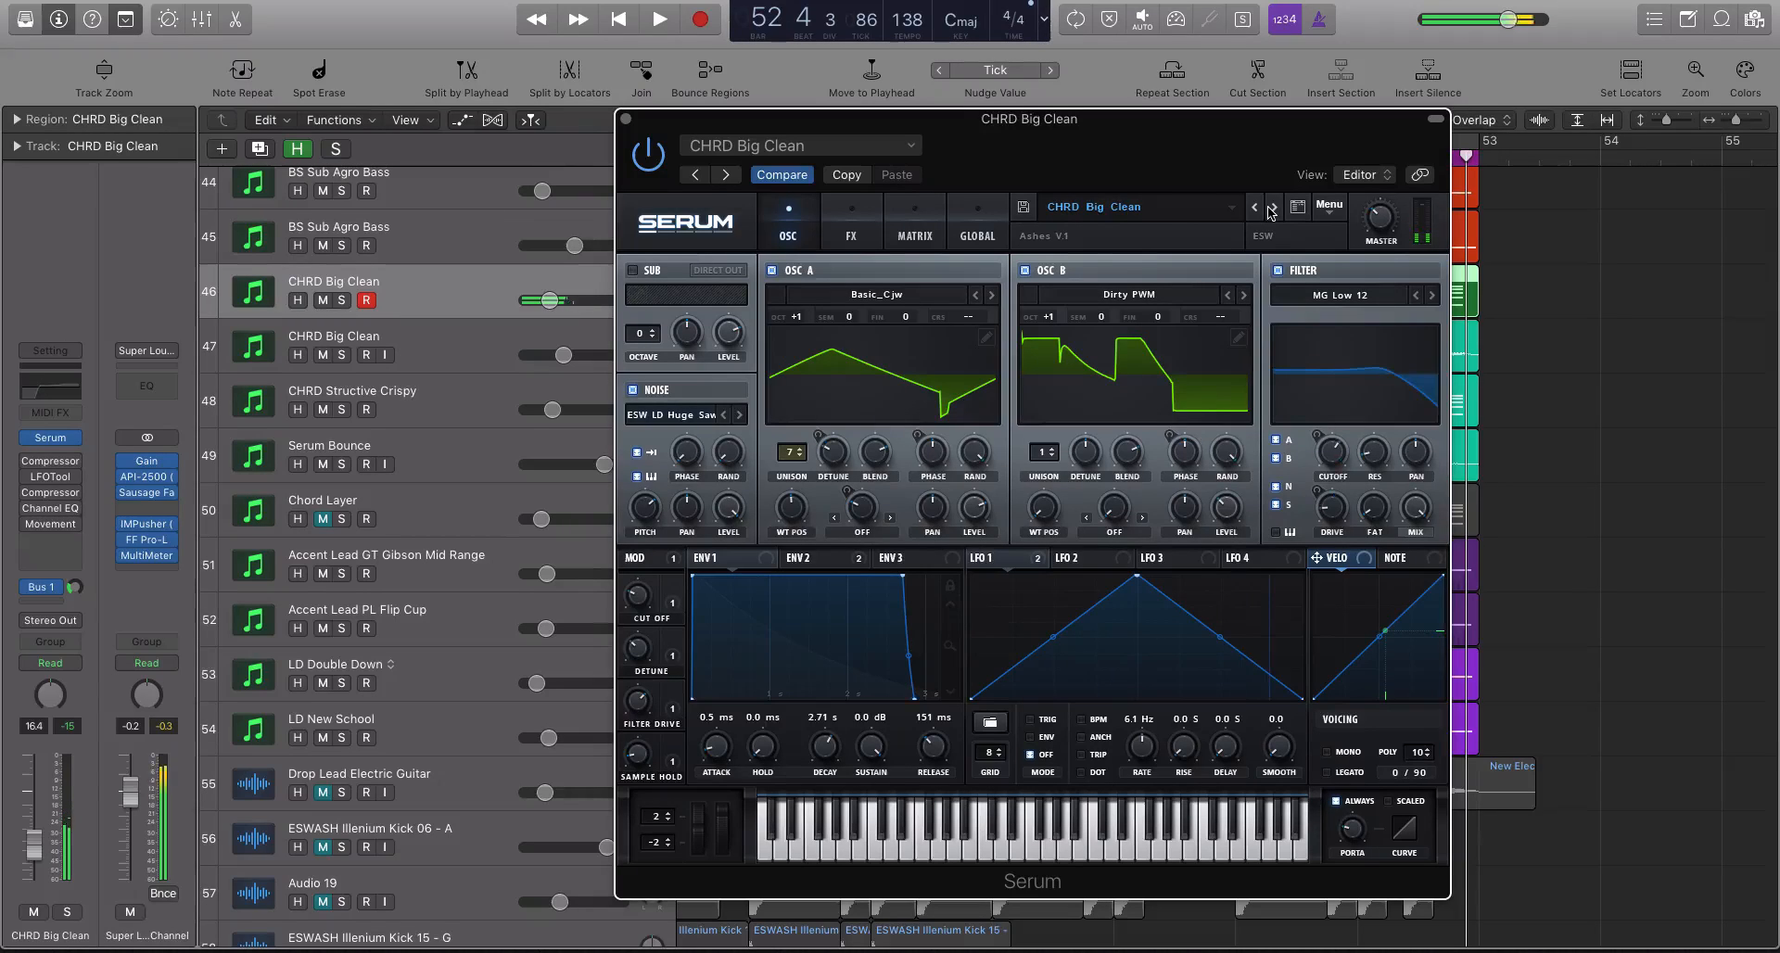
click(642, 157)
click(626, 119)
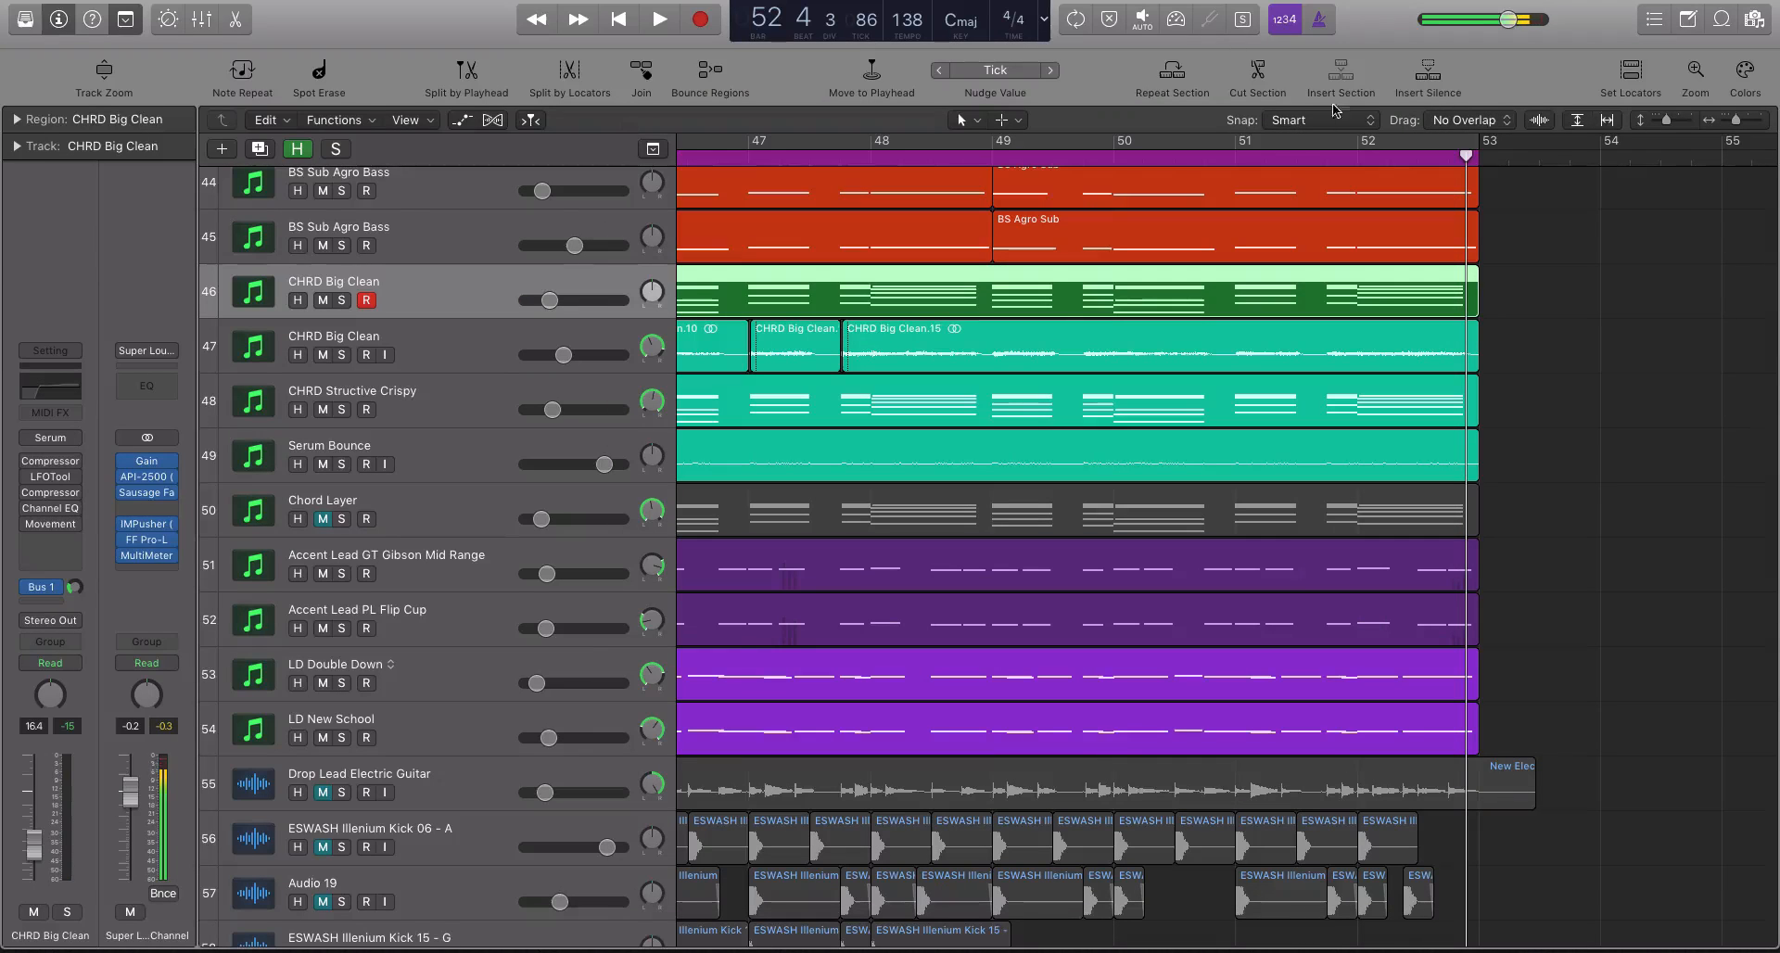
- Mute track 46, the MIDI CHRD Big Clean track
scroll(1024, 375, left, 1)
key(super+Left)
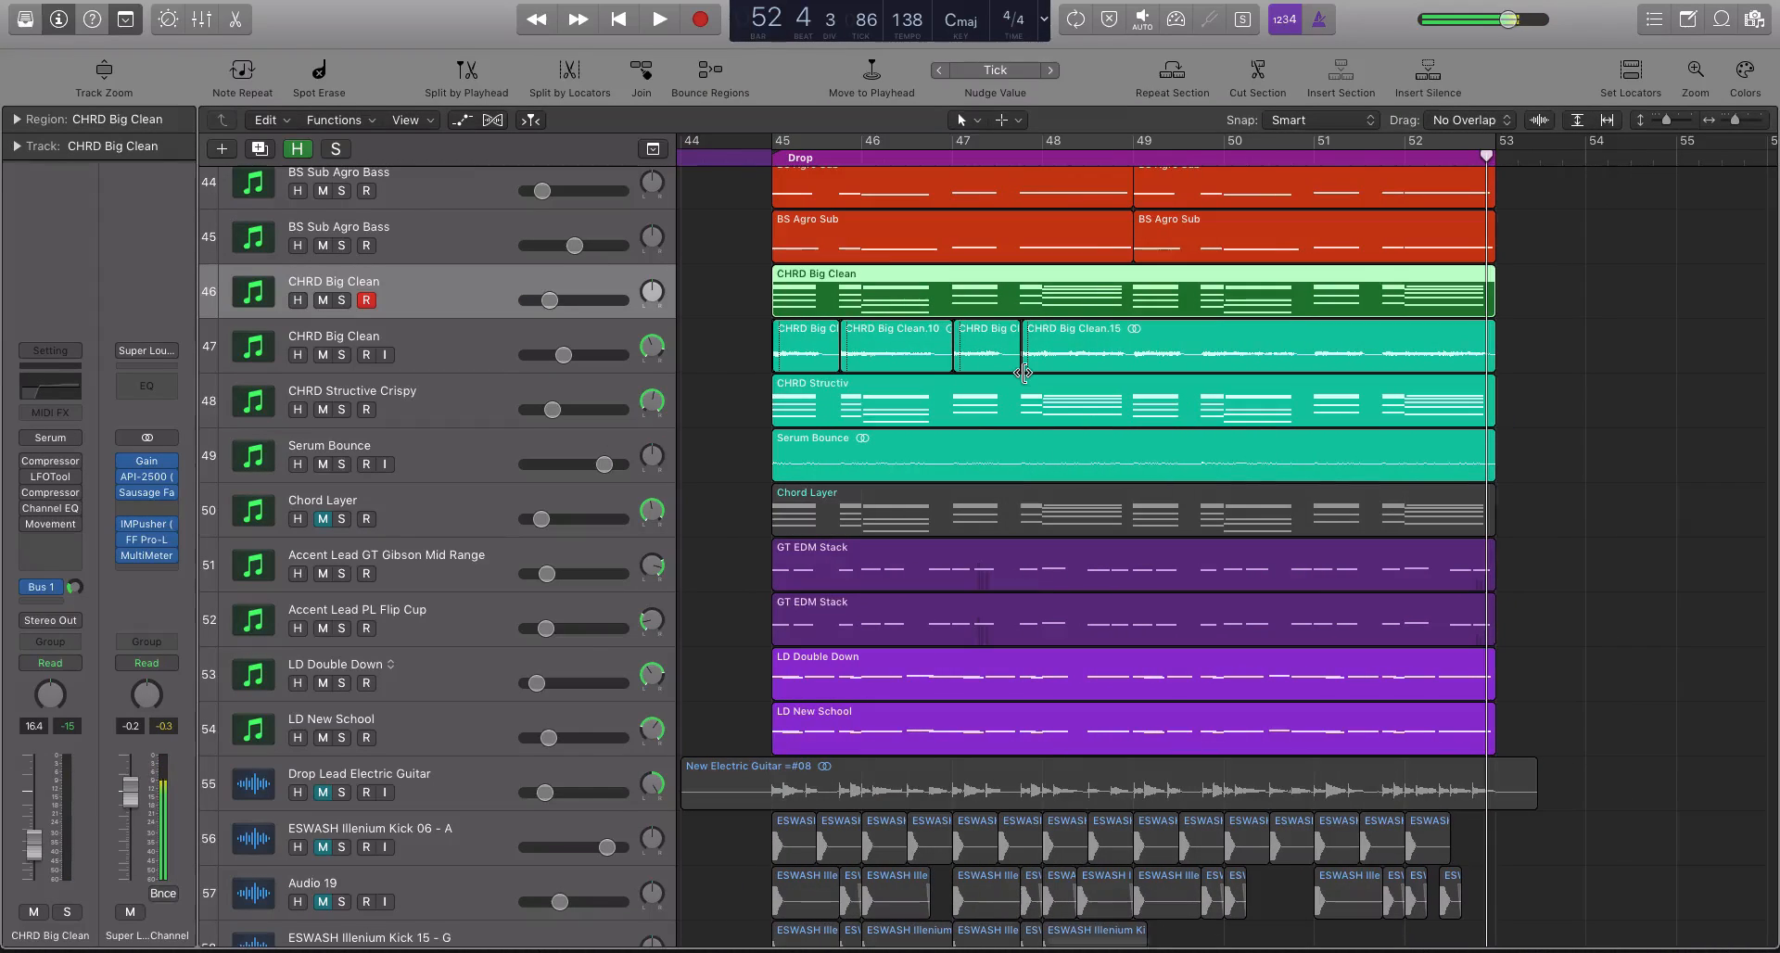
click(323, 300)
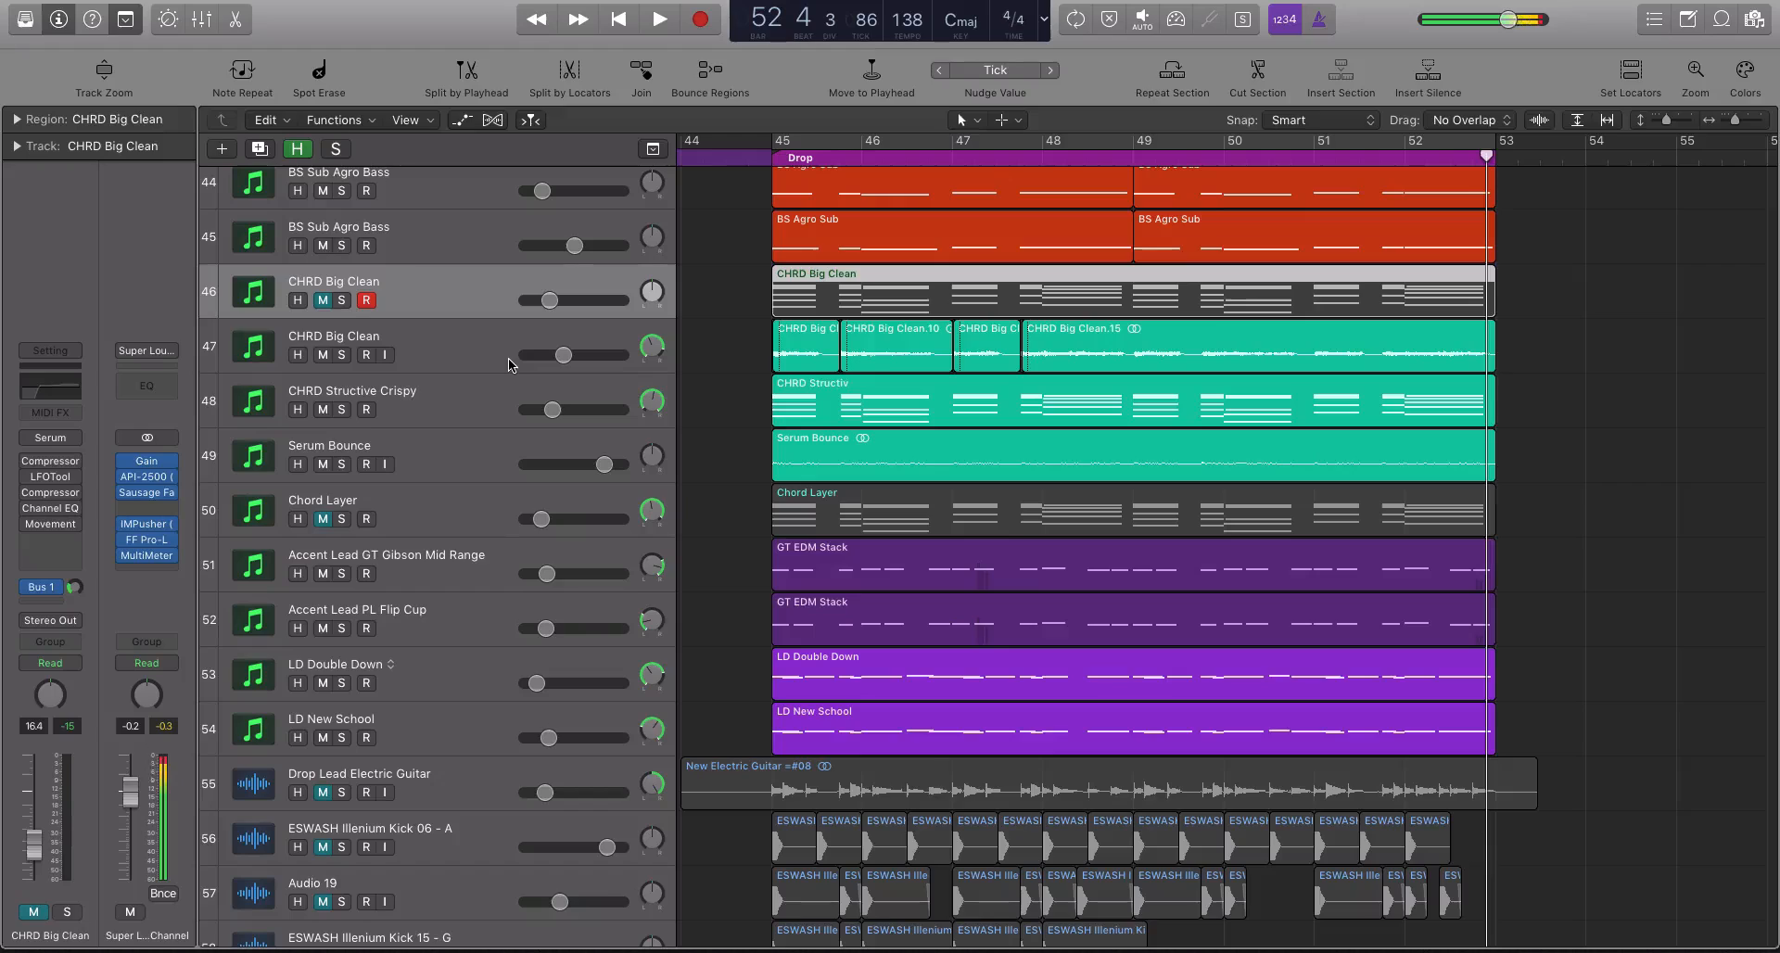
- Select the CHRD Structive Crispy track and raise its volume to about -1.0 dB
click(489, 388)
scroll(489, 388, right, 2)
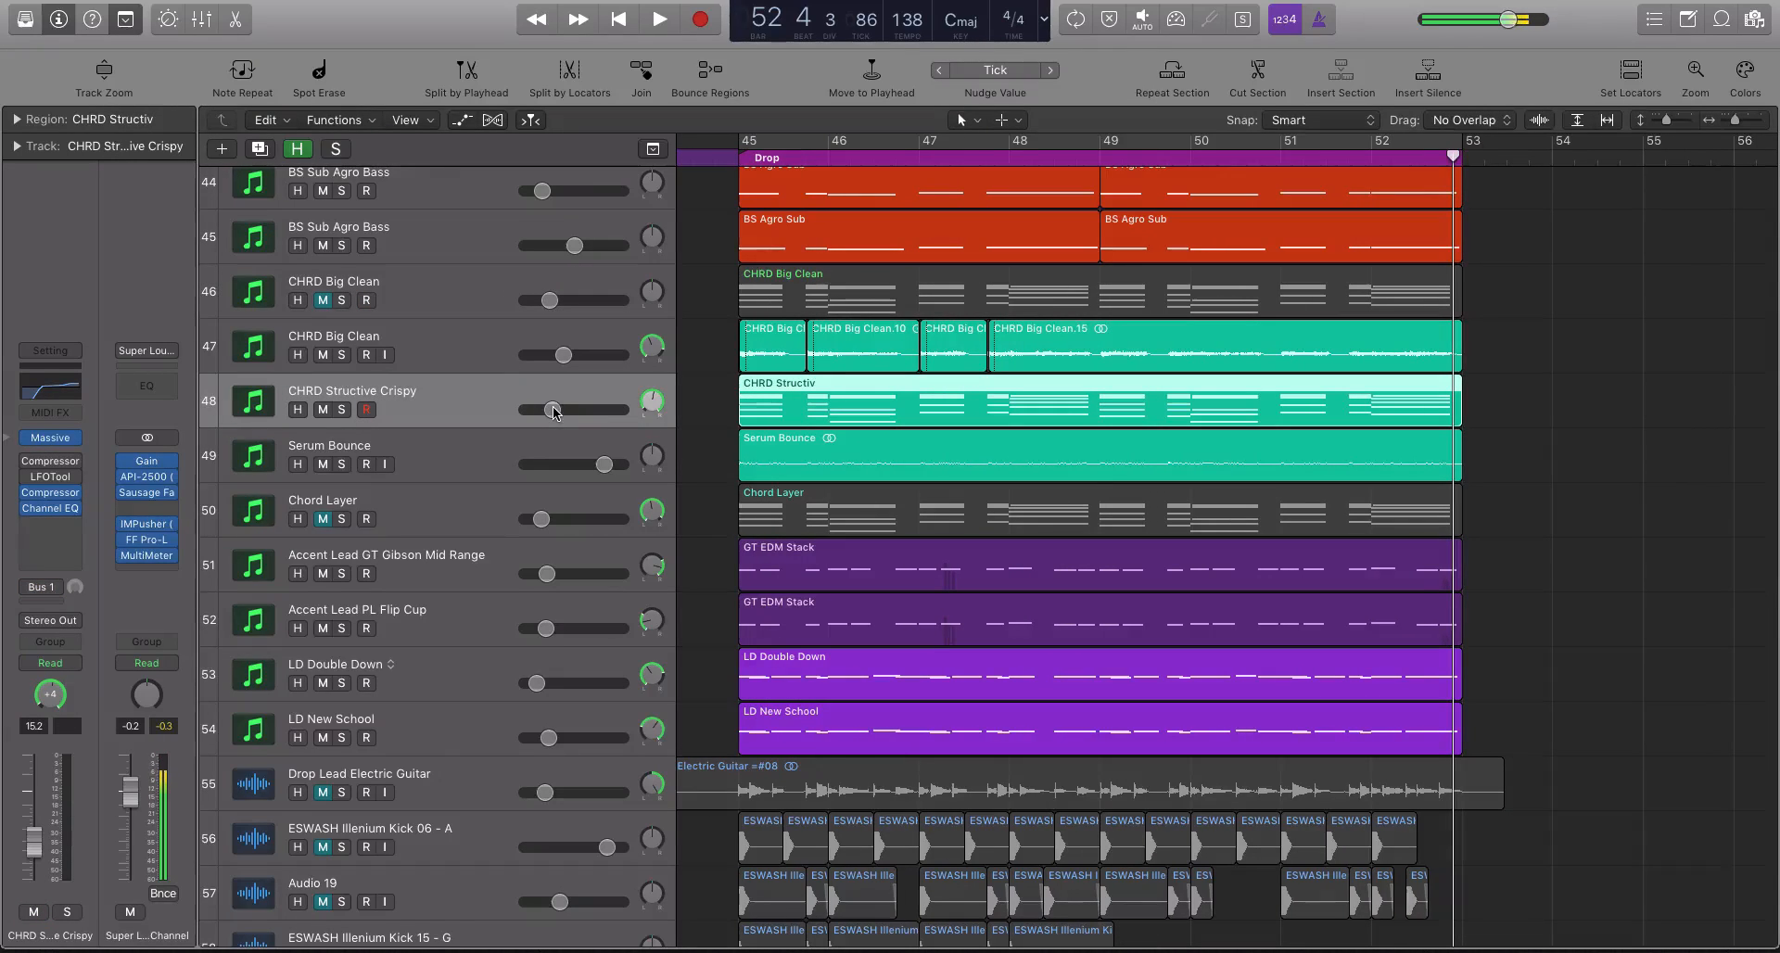
drag(554, 411, 596, 410)
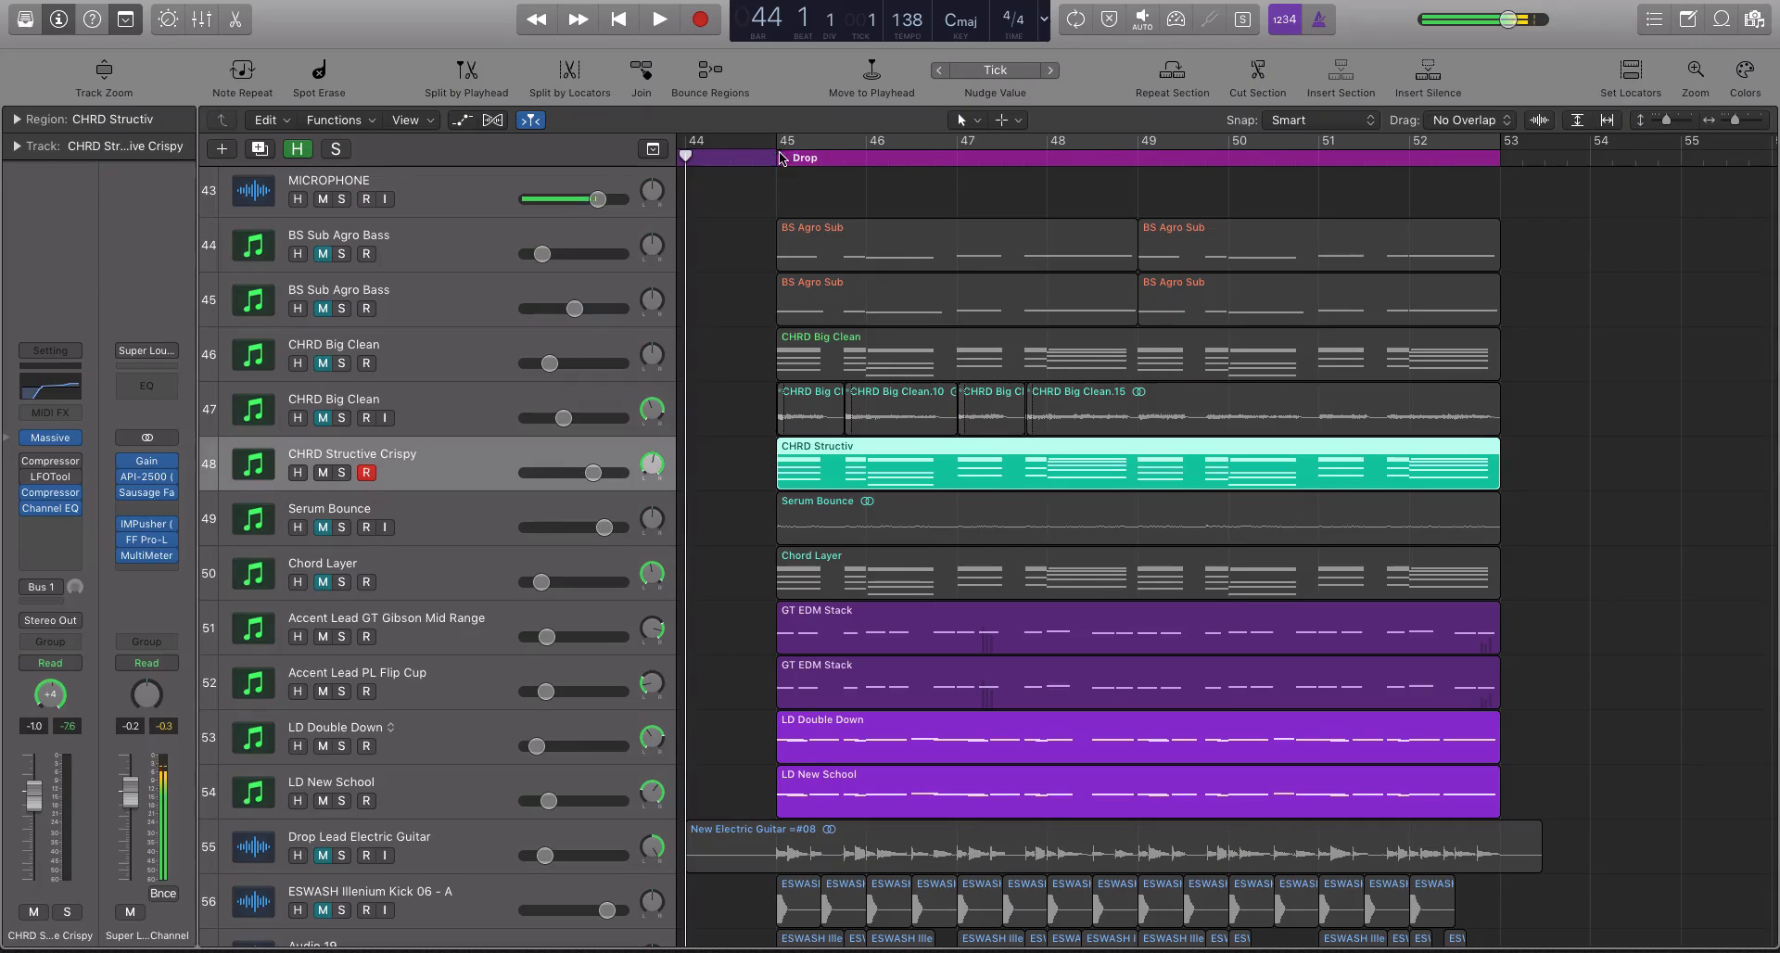
- Set the playhead to bar 44 beat 3, and mute and unmute the CHRD Structiv region
click(730, 156)
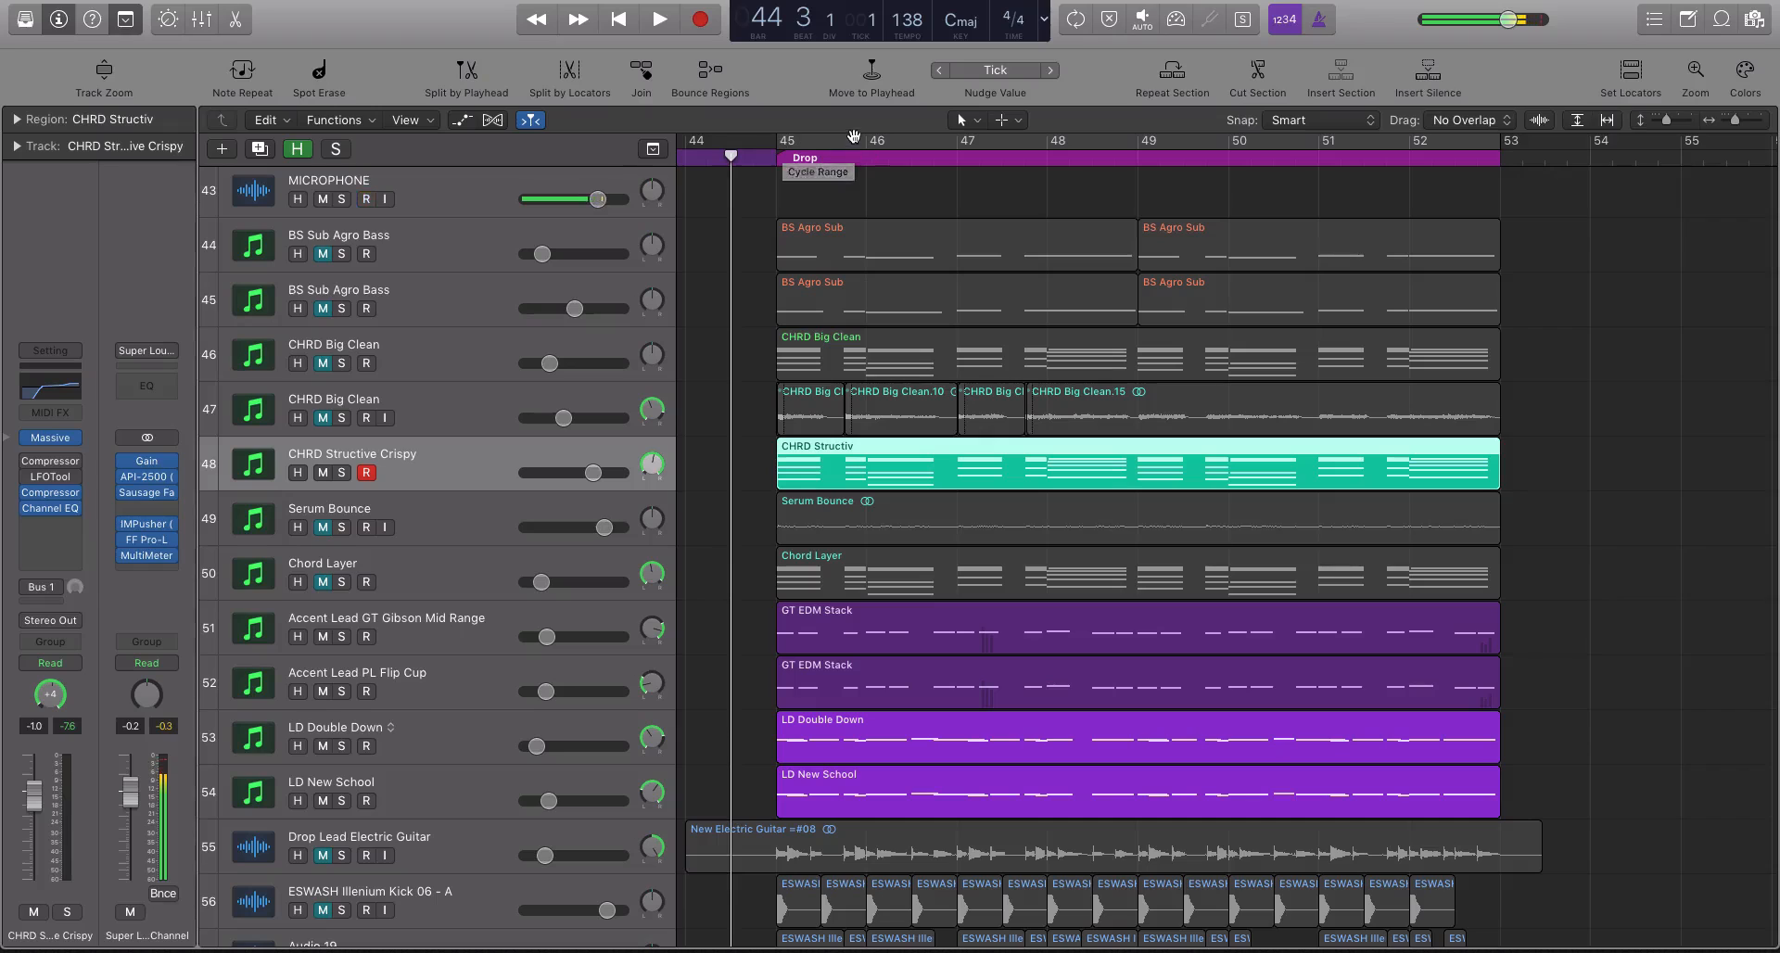
click(702, 442)
click(790, 461)
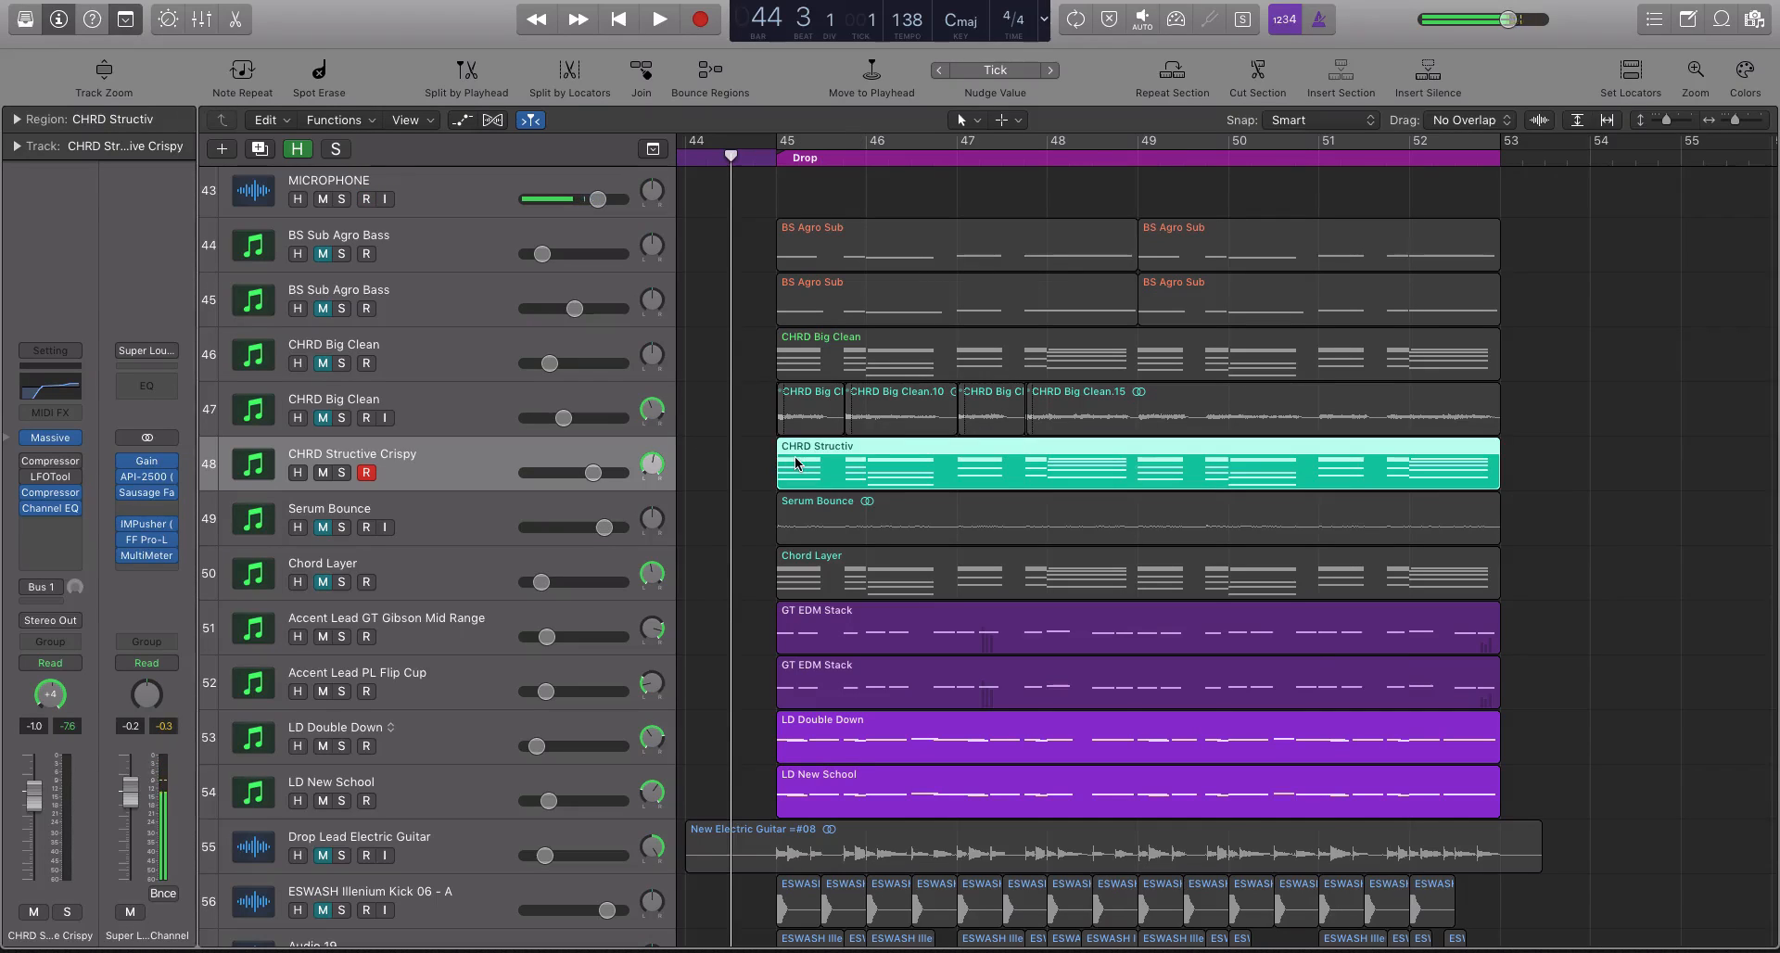
key(m)
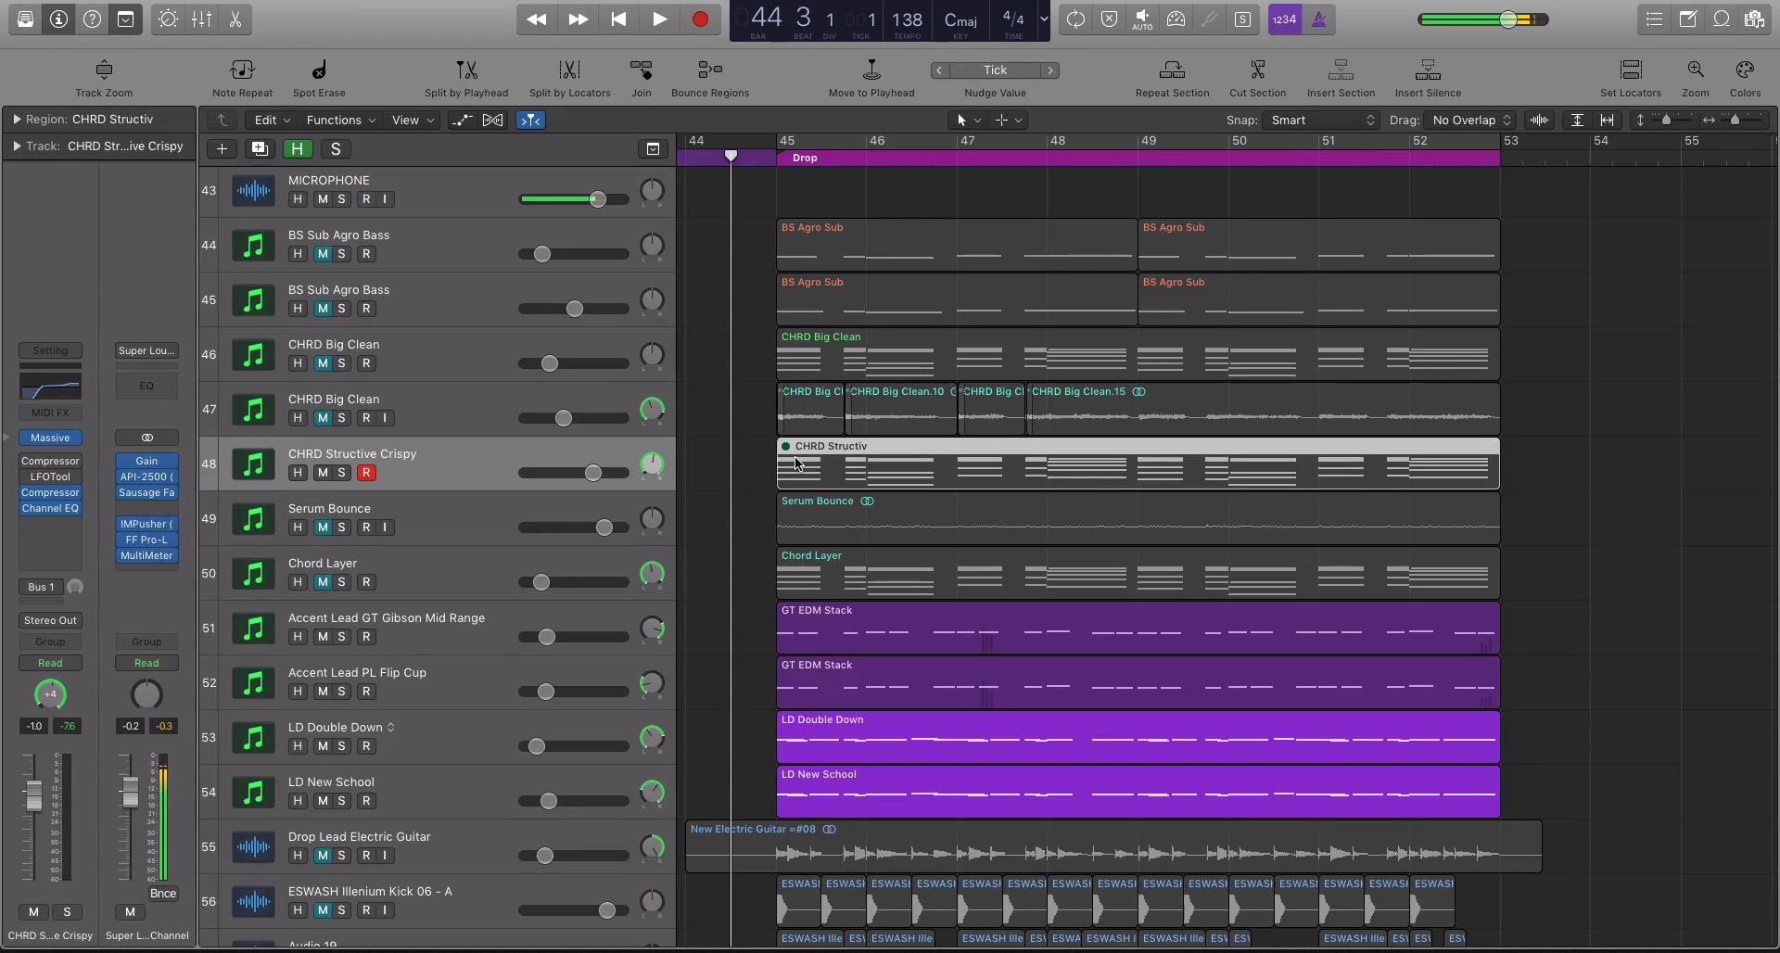
click(796, 463)
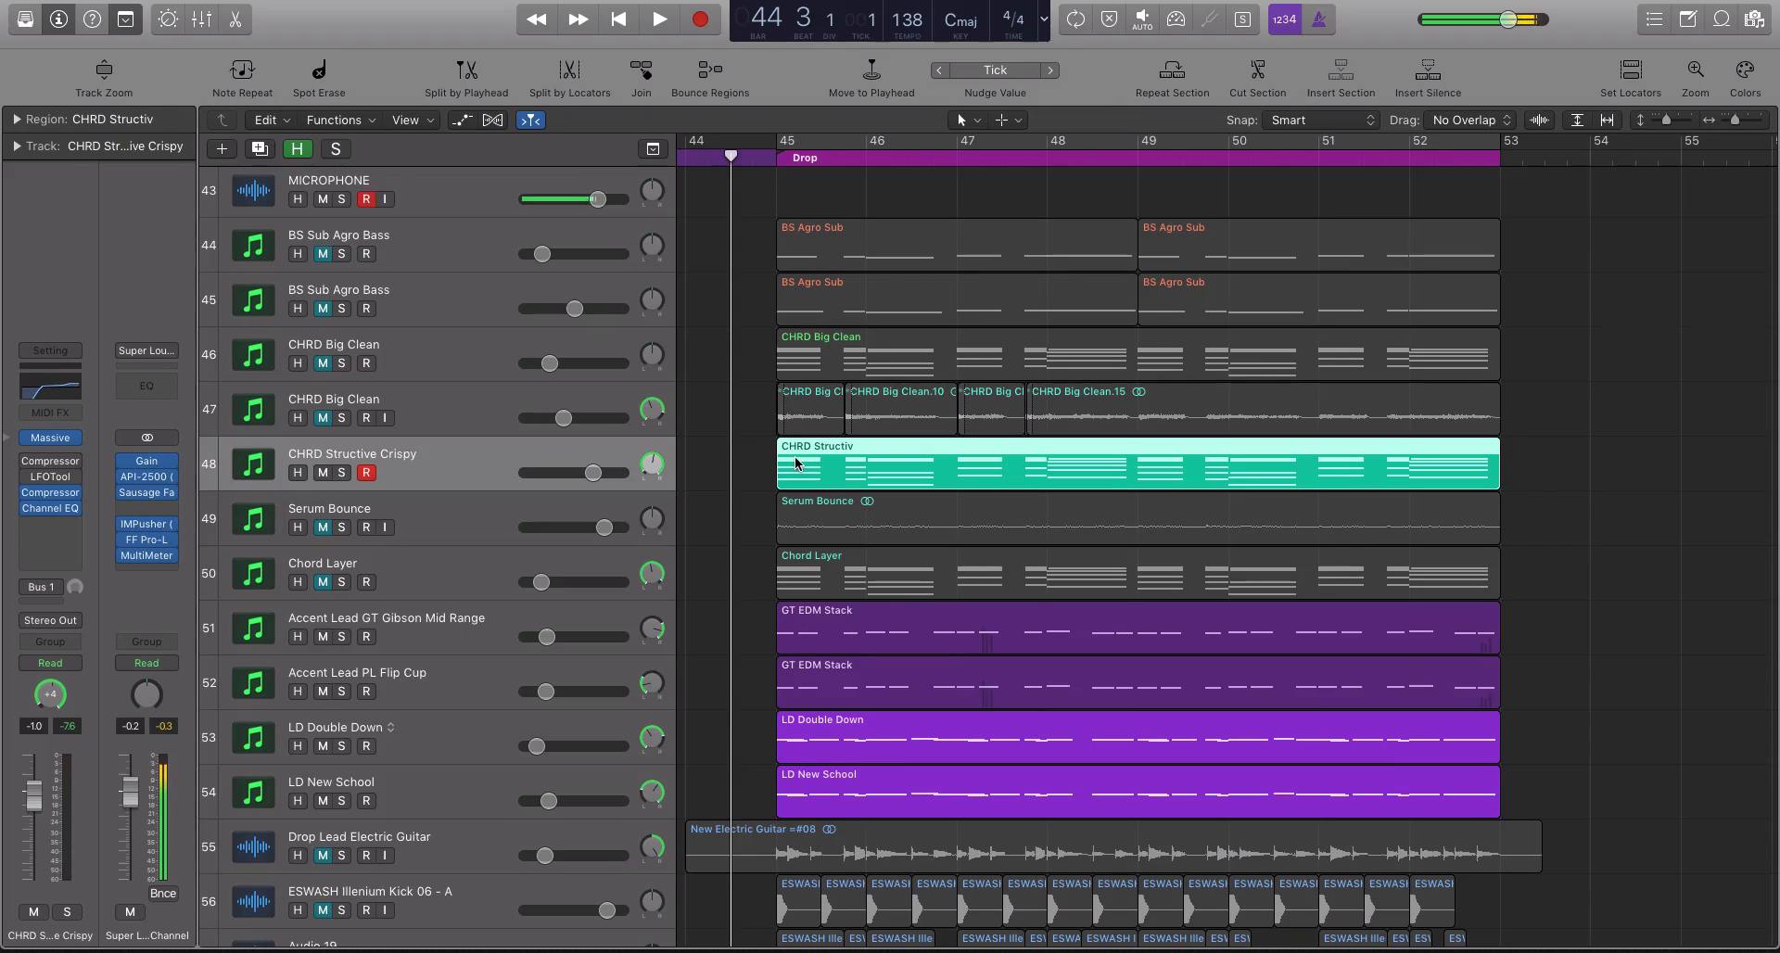
- Turn on cycling over the drop section and play it to hear the loud CHRD Structive Crispy chords with the leads
click(799, 153)
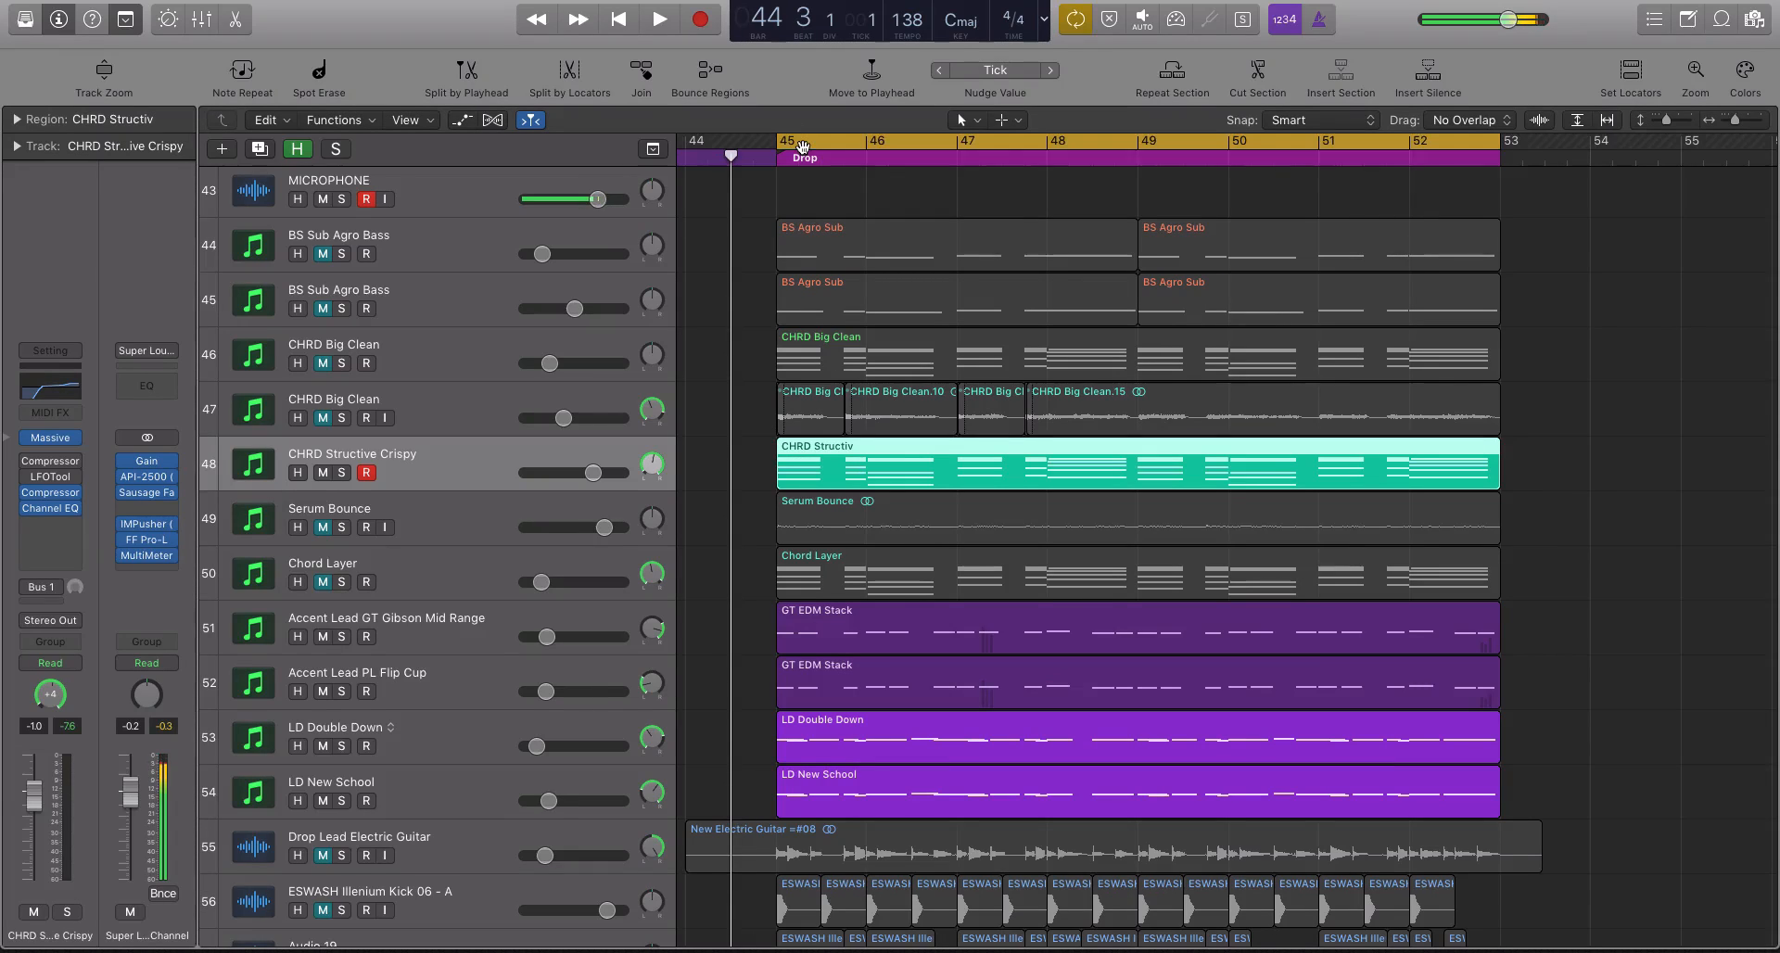
key(space)
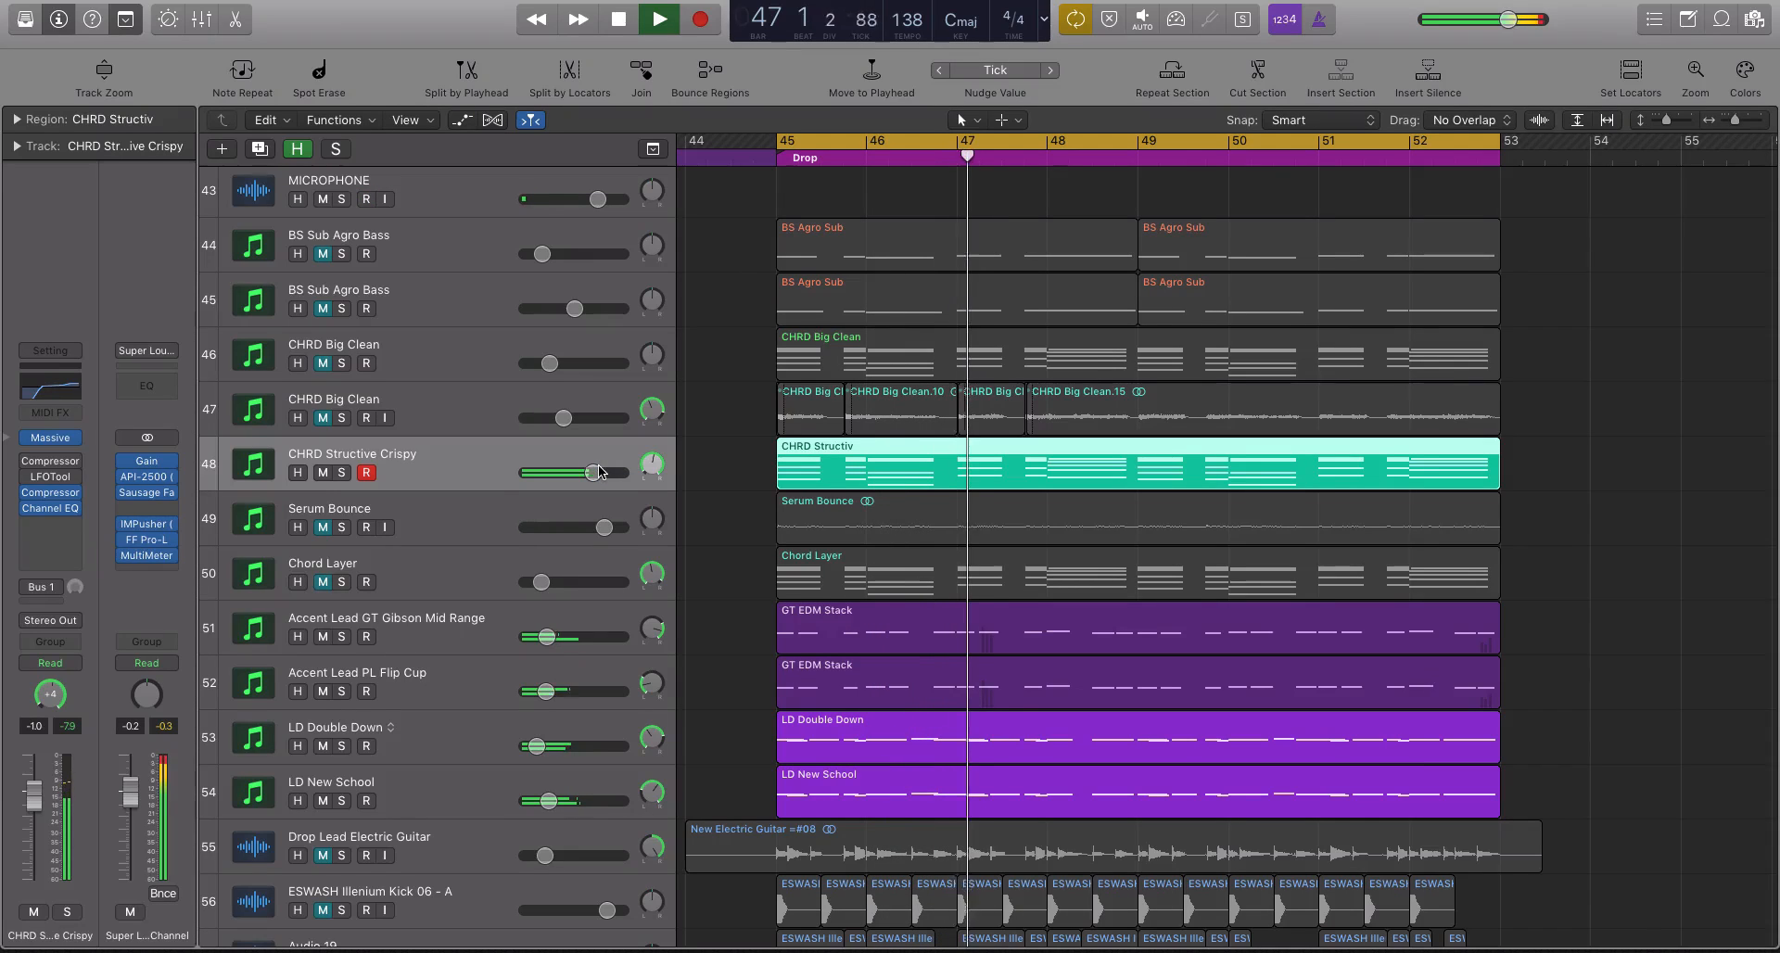
mouse_move(599, 471)
mouse_down()
mouse_move(562, 473)
mouse_move(593, 473)
mouse_up()
key(space)
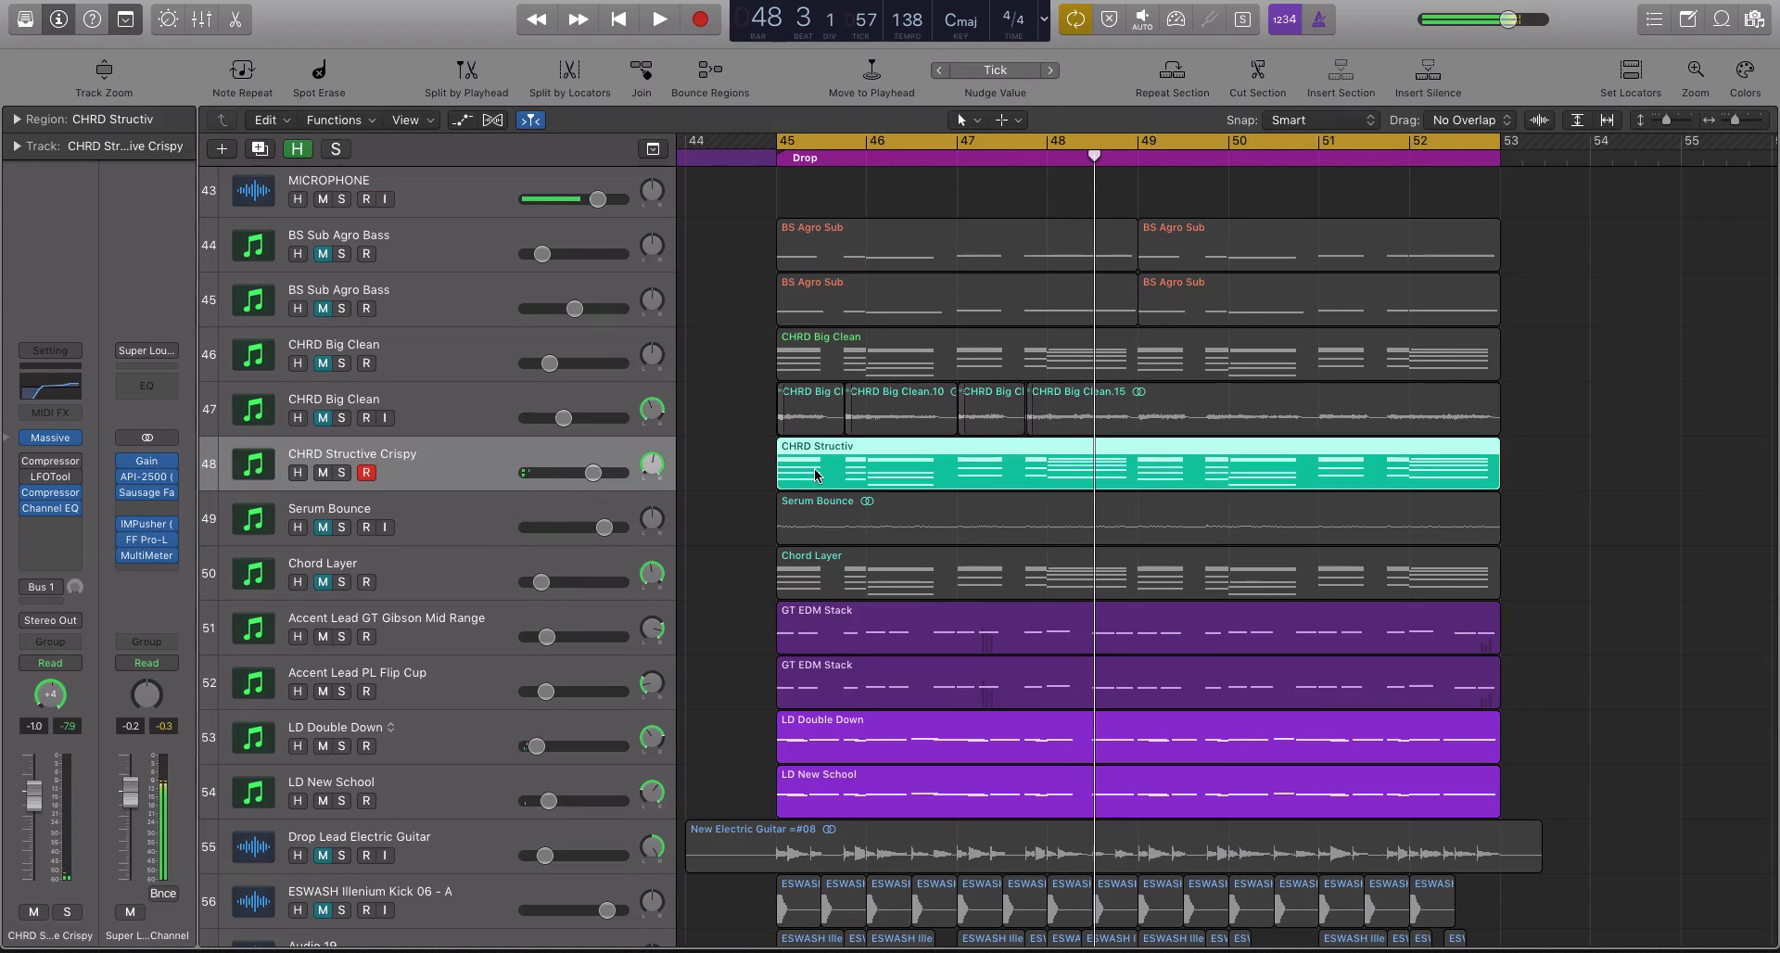
- Mute the CHRD Structiv region, turn off cycling and set the playhead to bar 44 beat 2
click(751, 165)
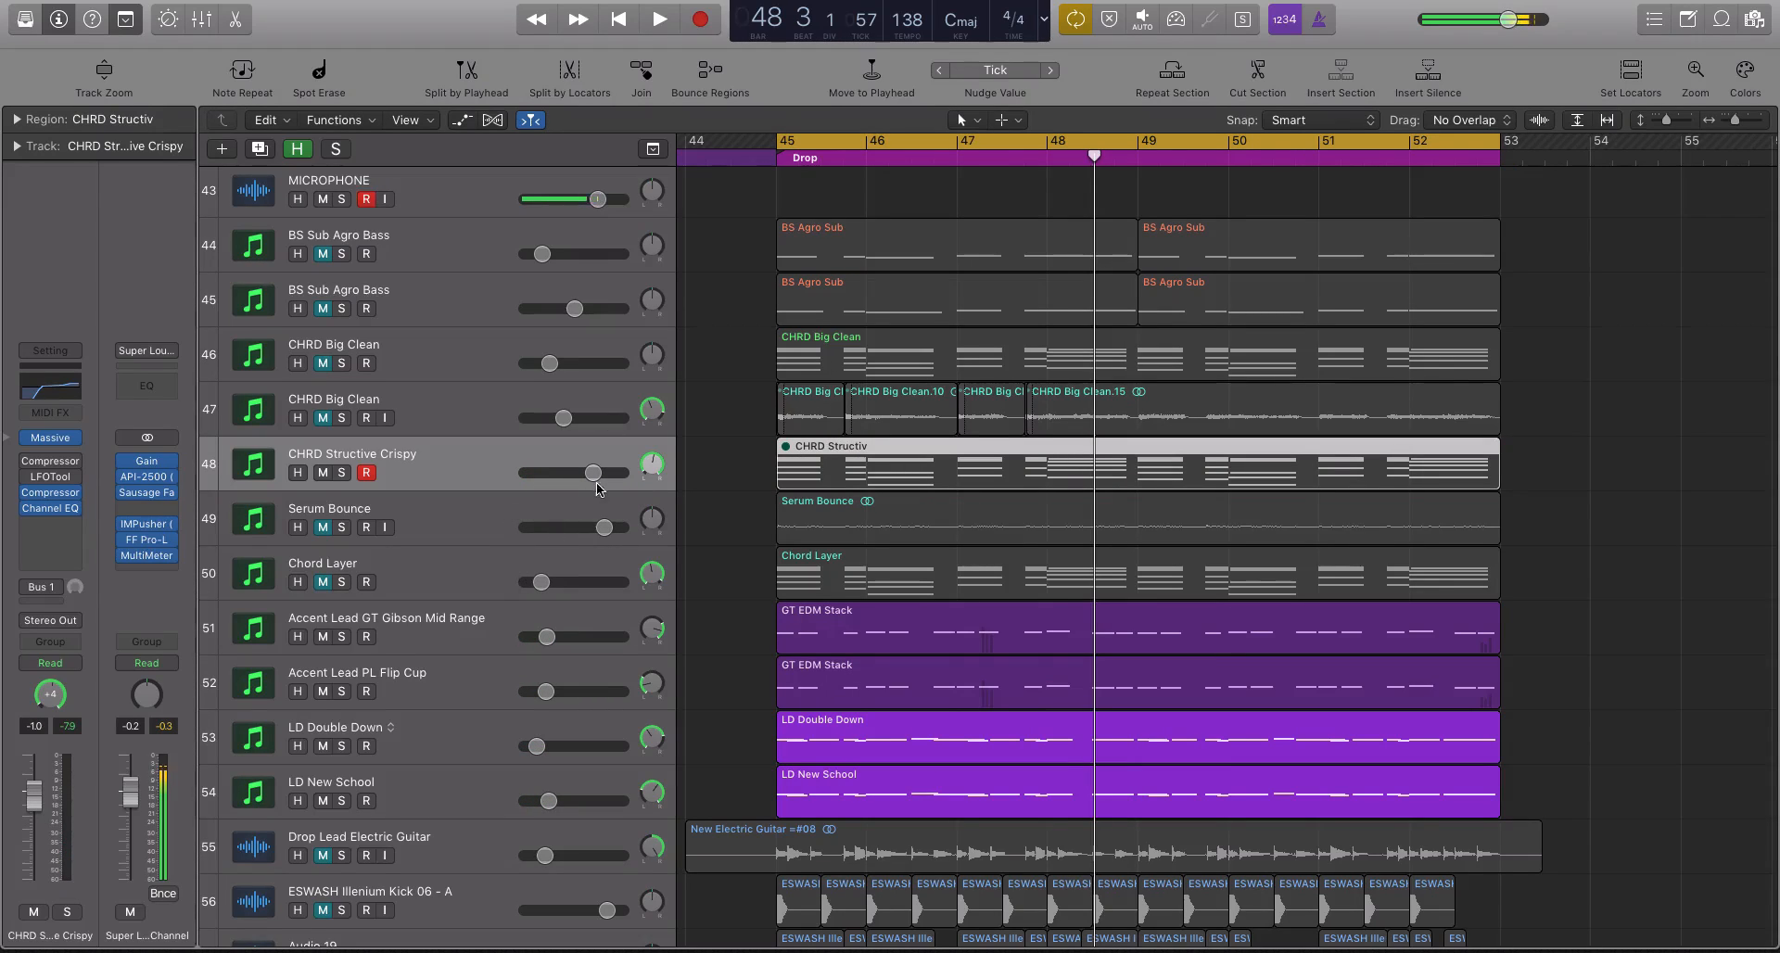
click(825, 144)
key(comma)
key(comma)
key(comma)
key(comma)
key(comma)
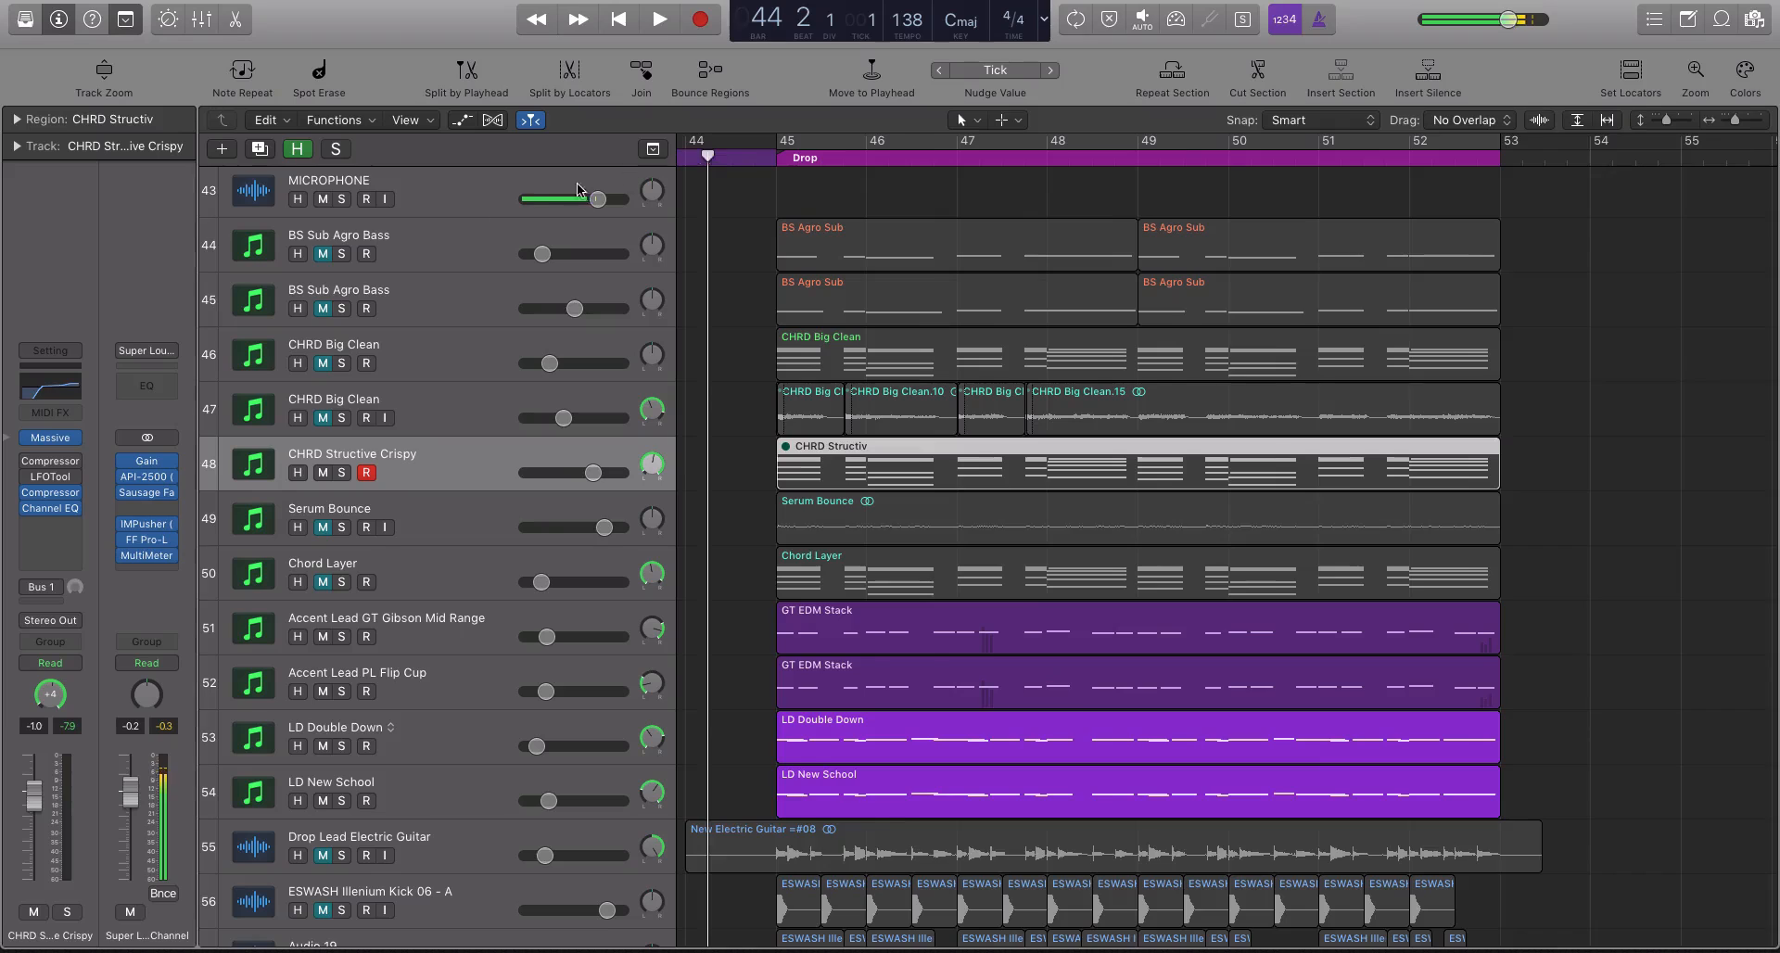
- Play the drop twice from bar 44 through bar 52, stopping after each pass
key(space)
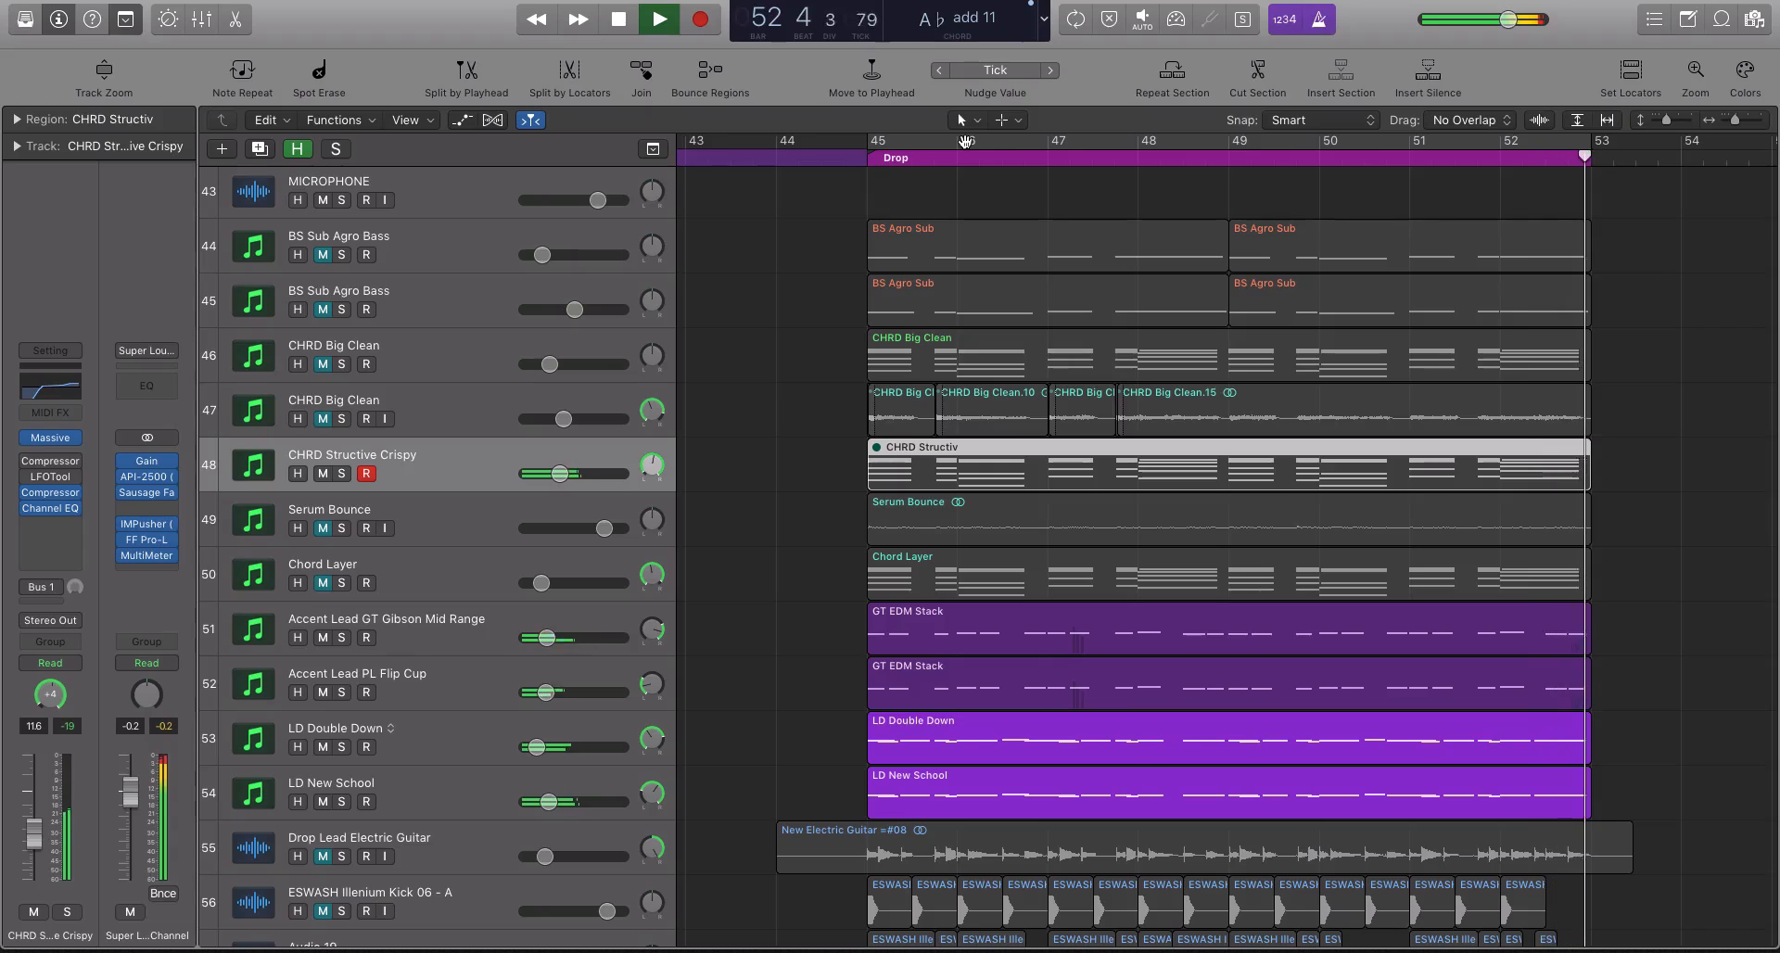
key(space)
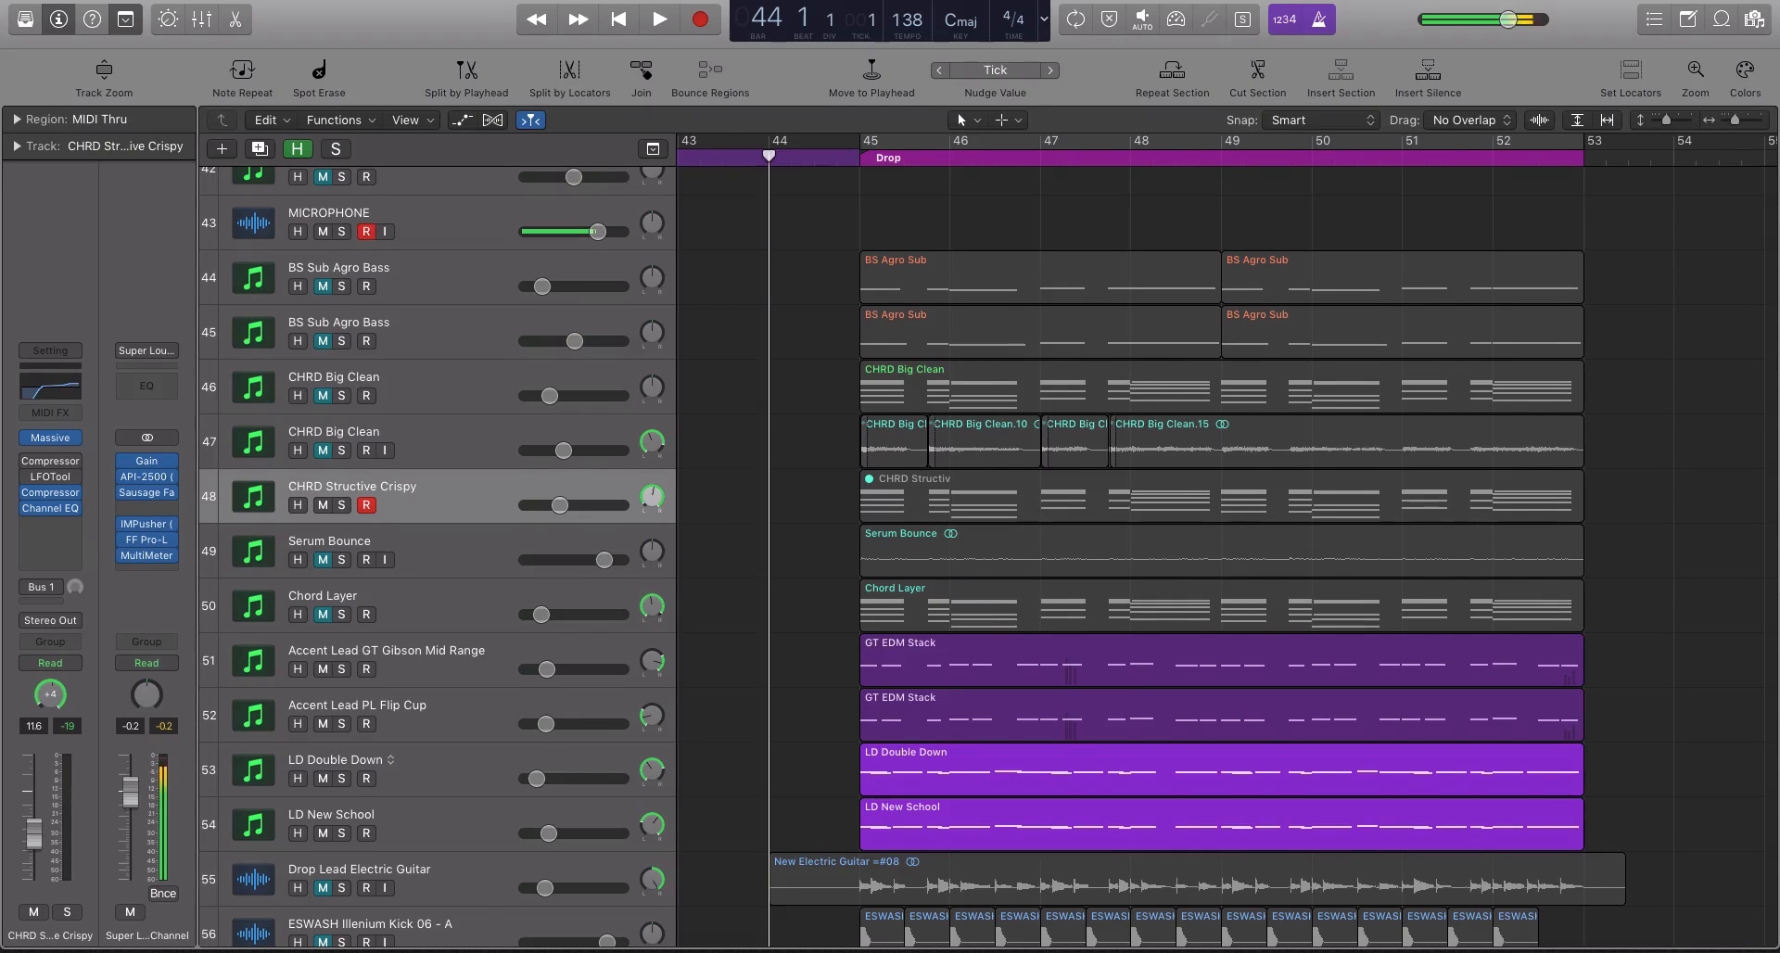
key(space)
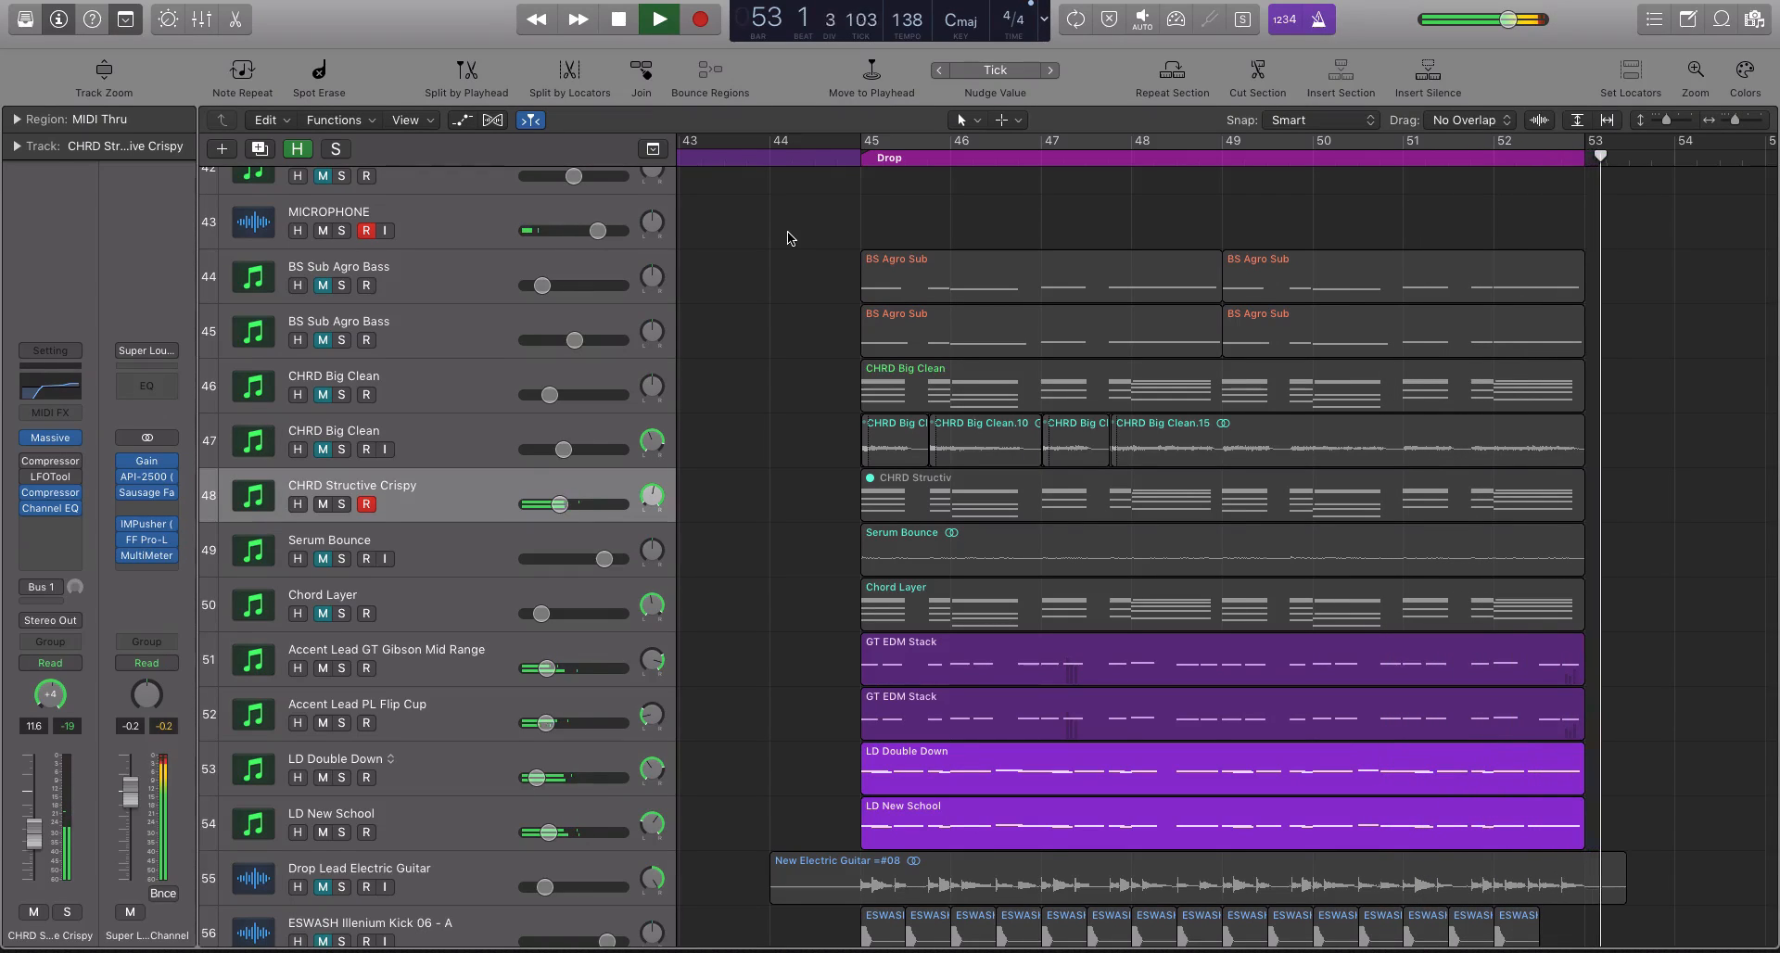
key(space)
click(788, 239)
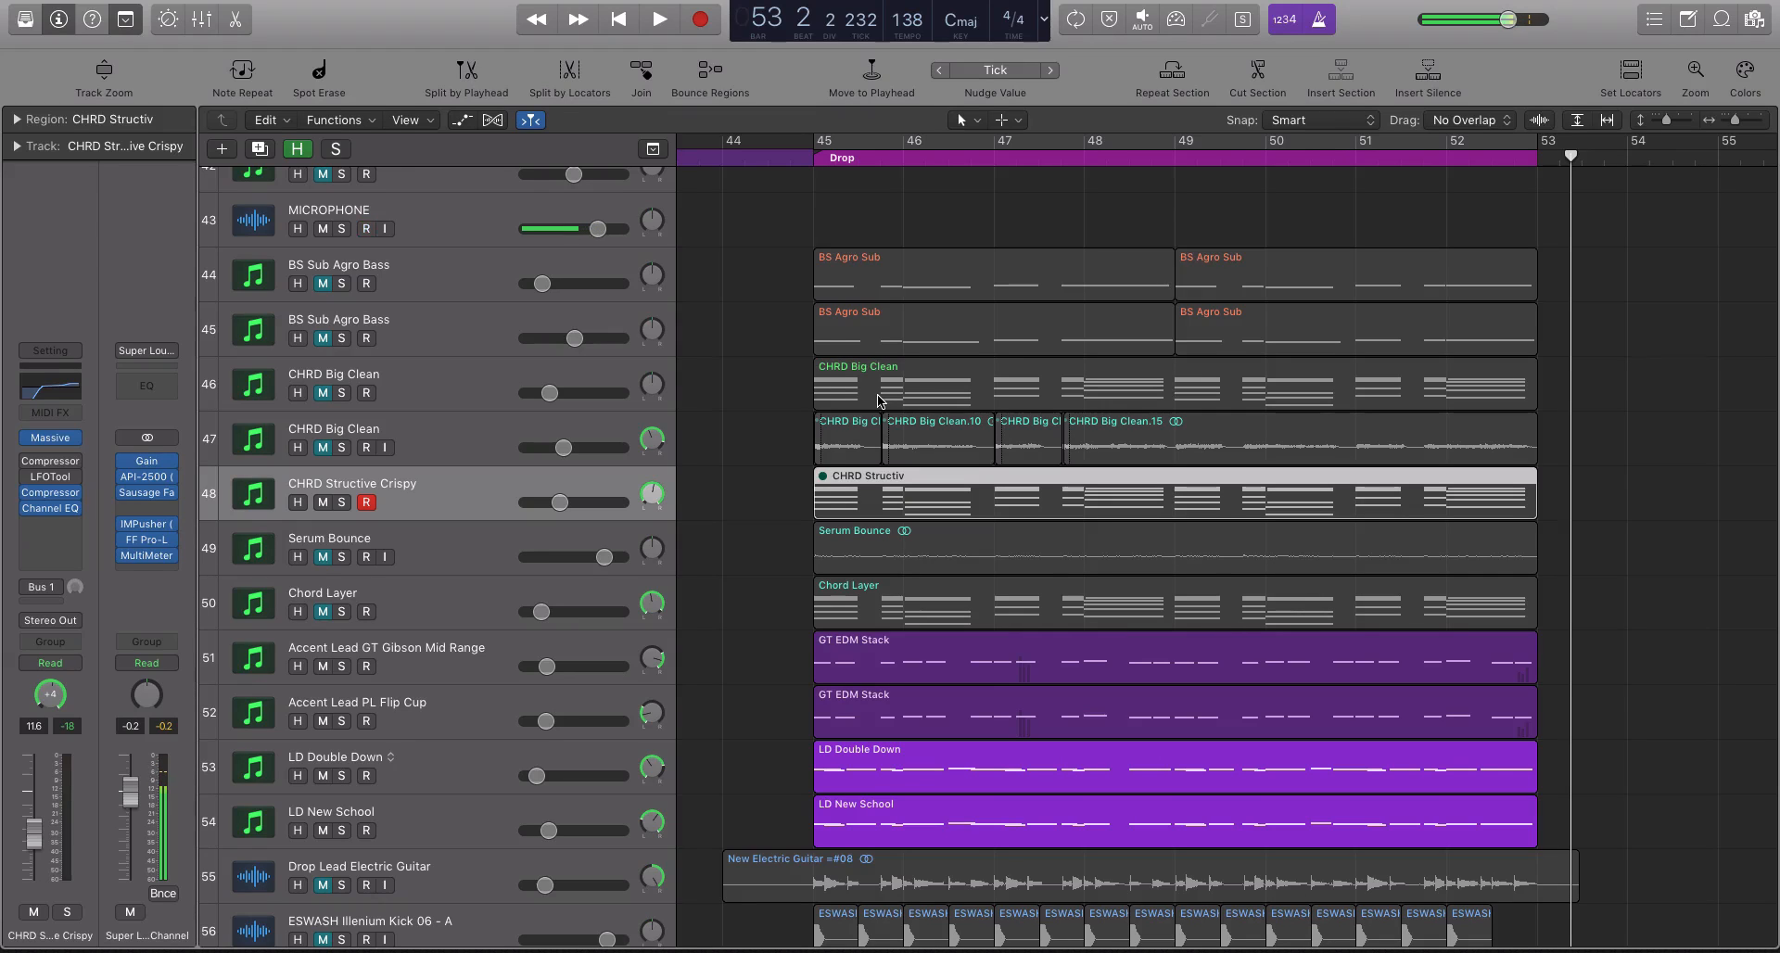
- Enlarge the track height, unmute the CHRD Structiv region and turn on cycling over the drop section
key(super+Down)
key(super+Down)
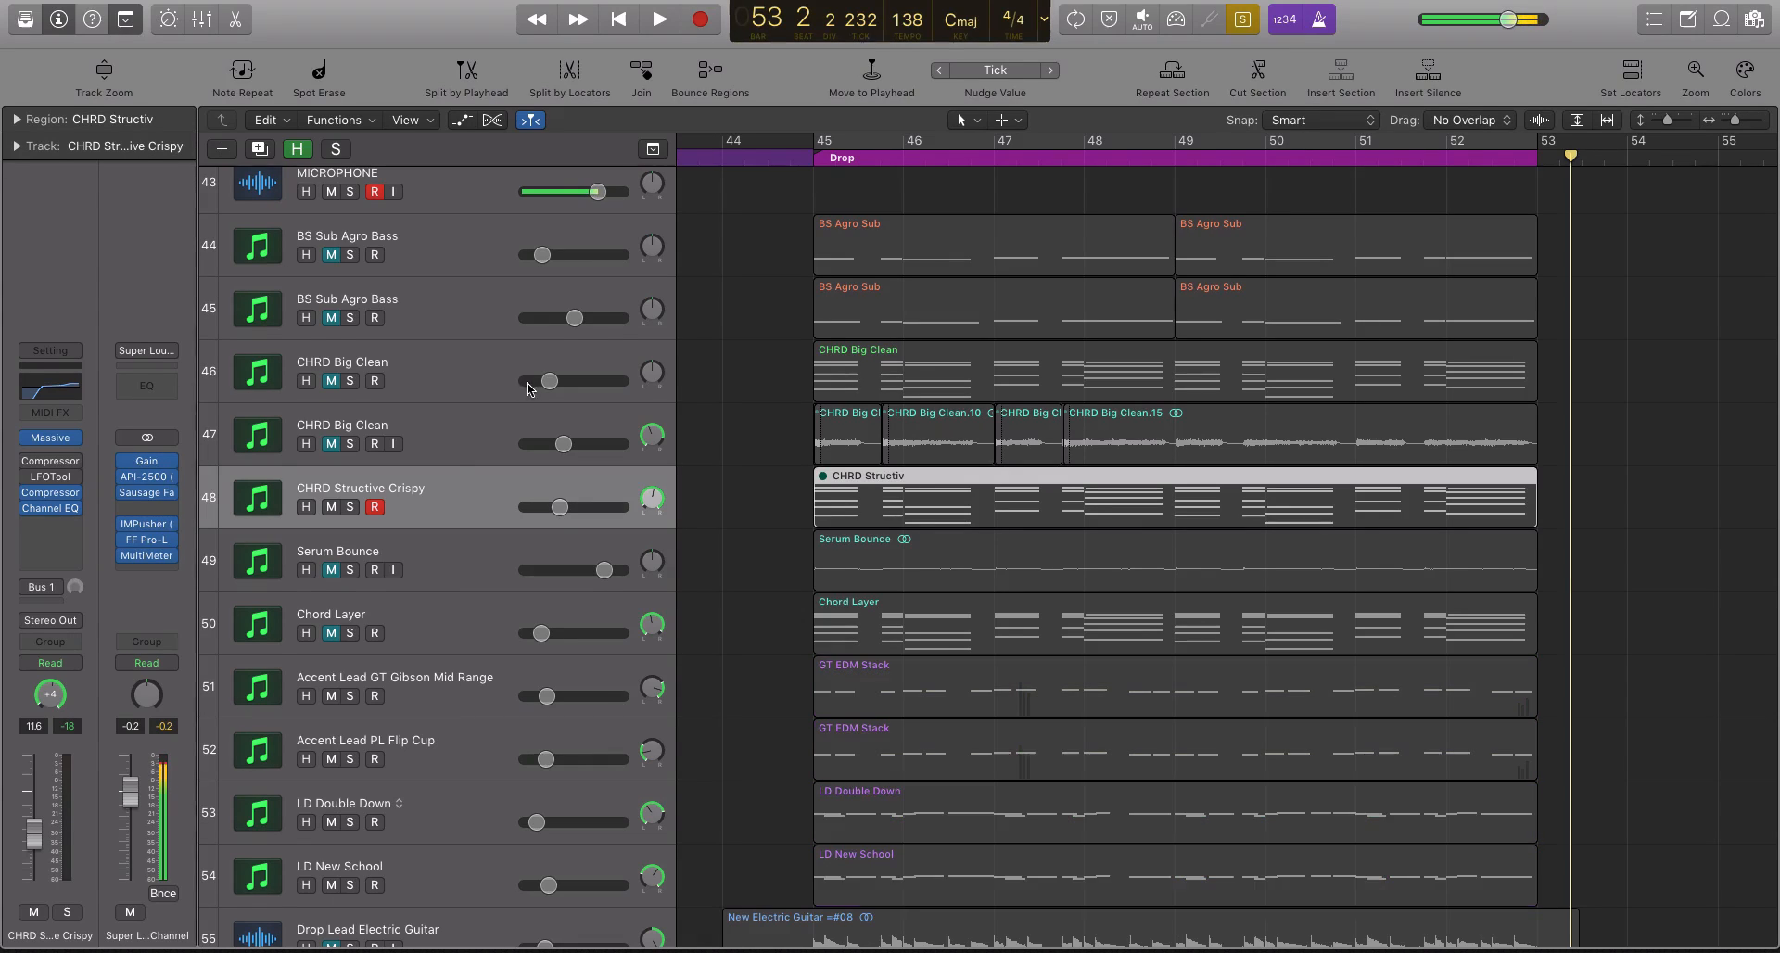
click(557, 492)
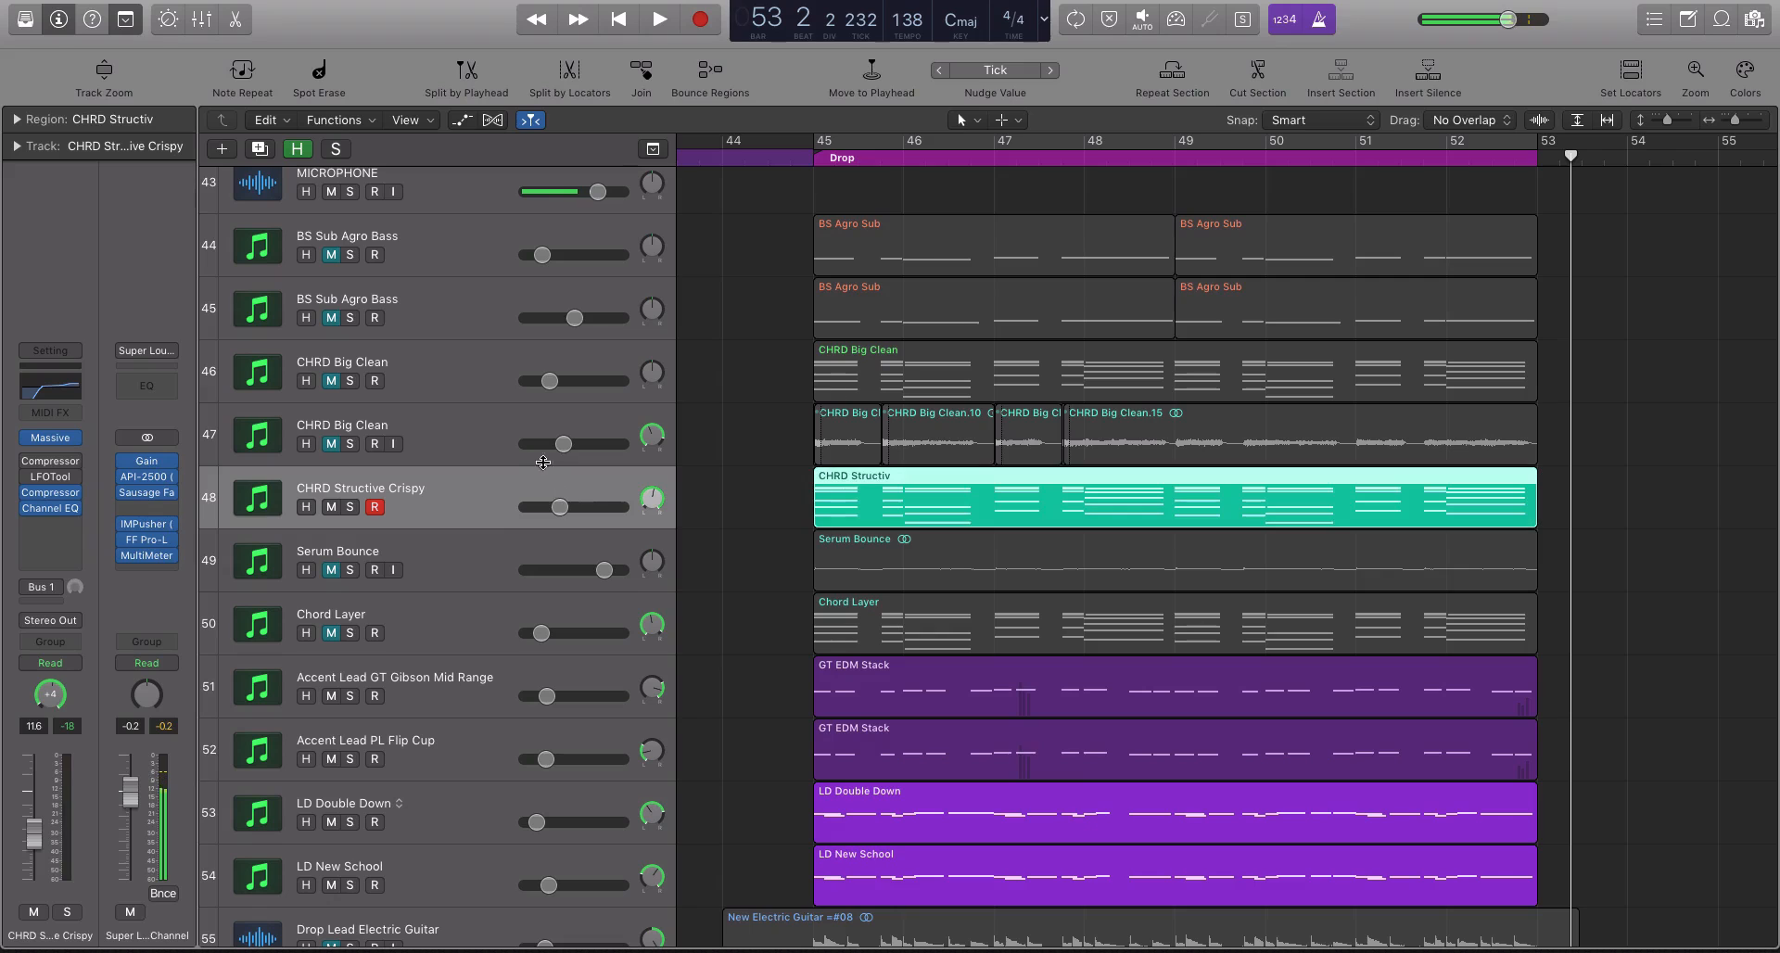
click(842, 139)
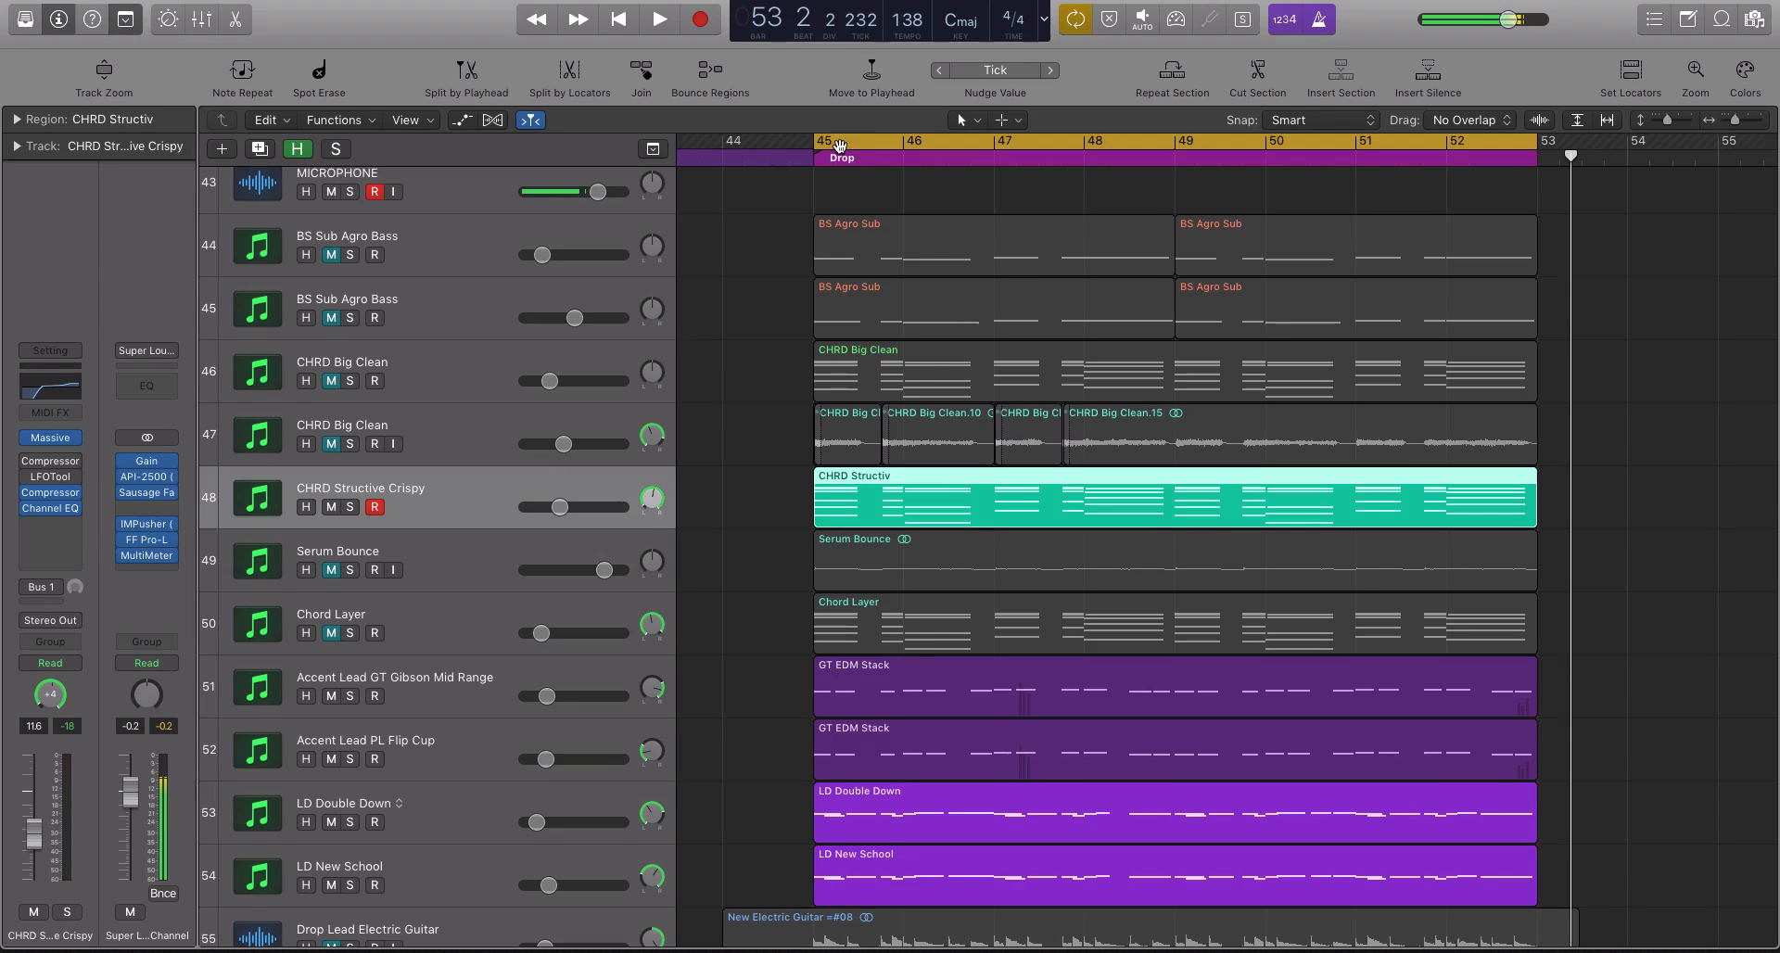
- Play the cycled drop to hear the CHRD Structiv chords with the leads, and stop playback
scroll(918, 334, down, 2)
key(space)
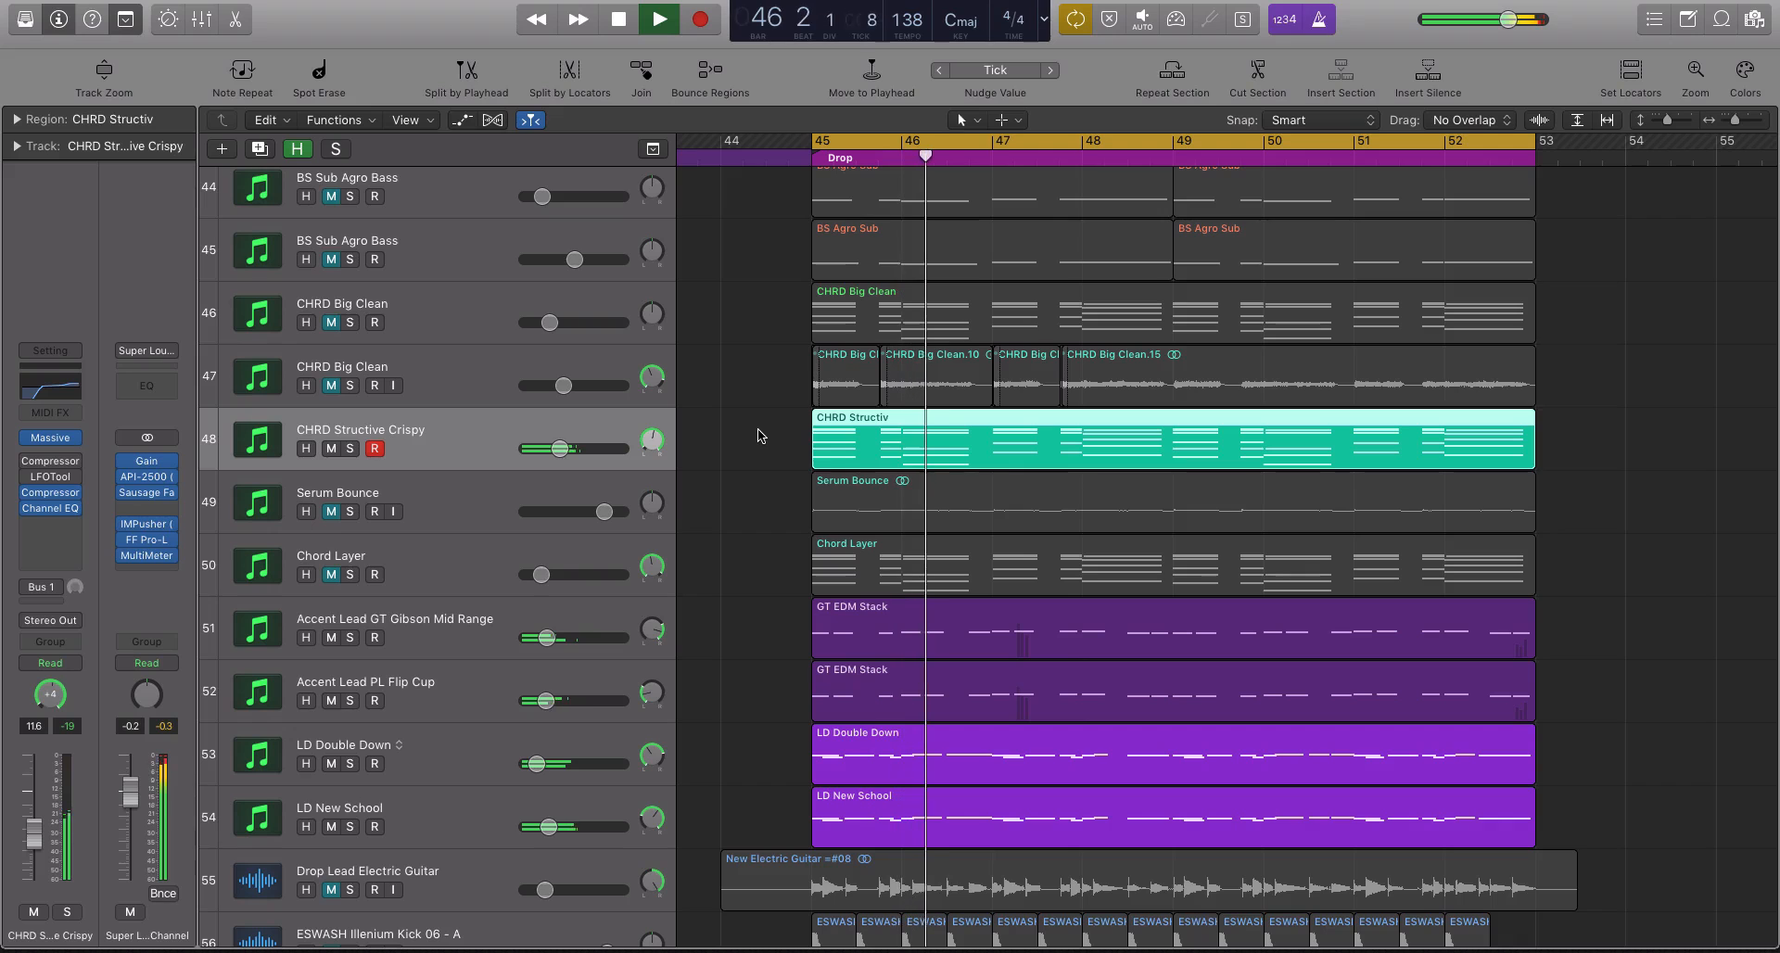
key(super+Left)
key(space)
scroll(1133, 379, down, 4)
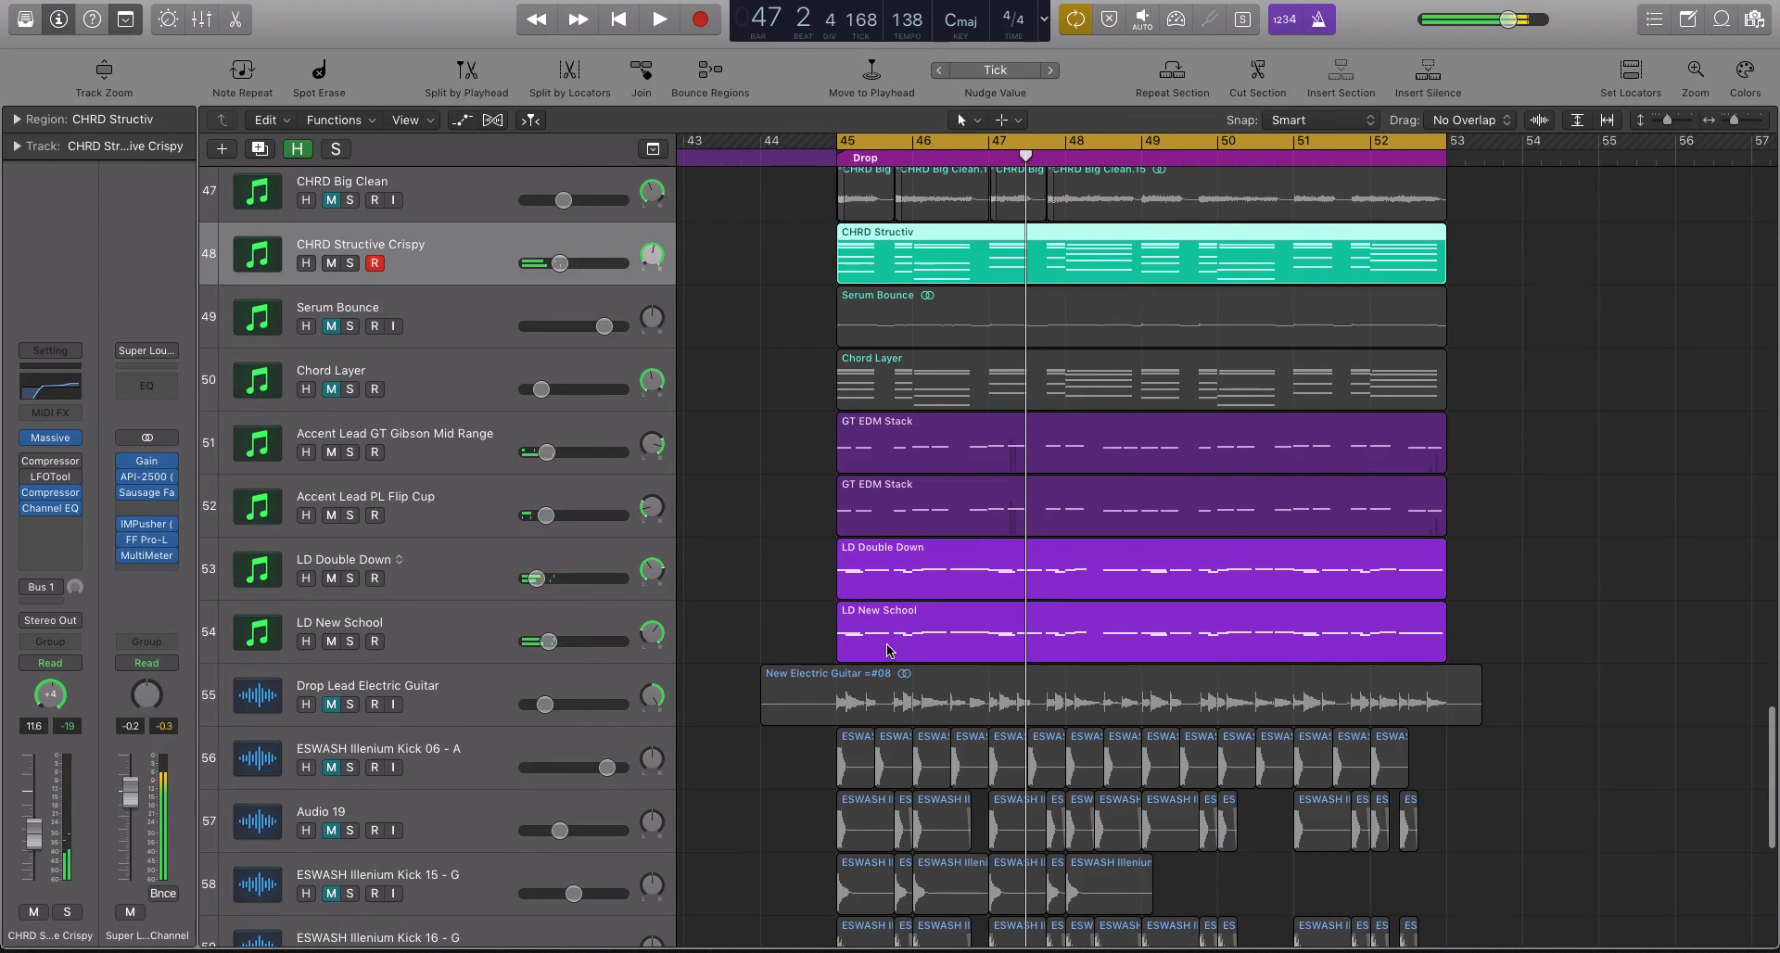
scroll(883, 652, down, 4)
scroll(886, 529, up, 3)
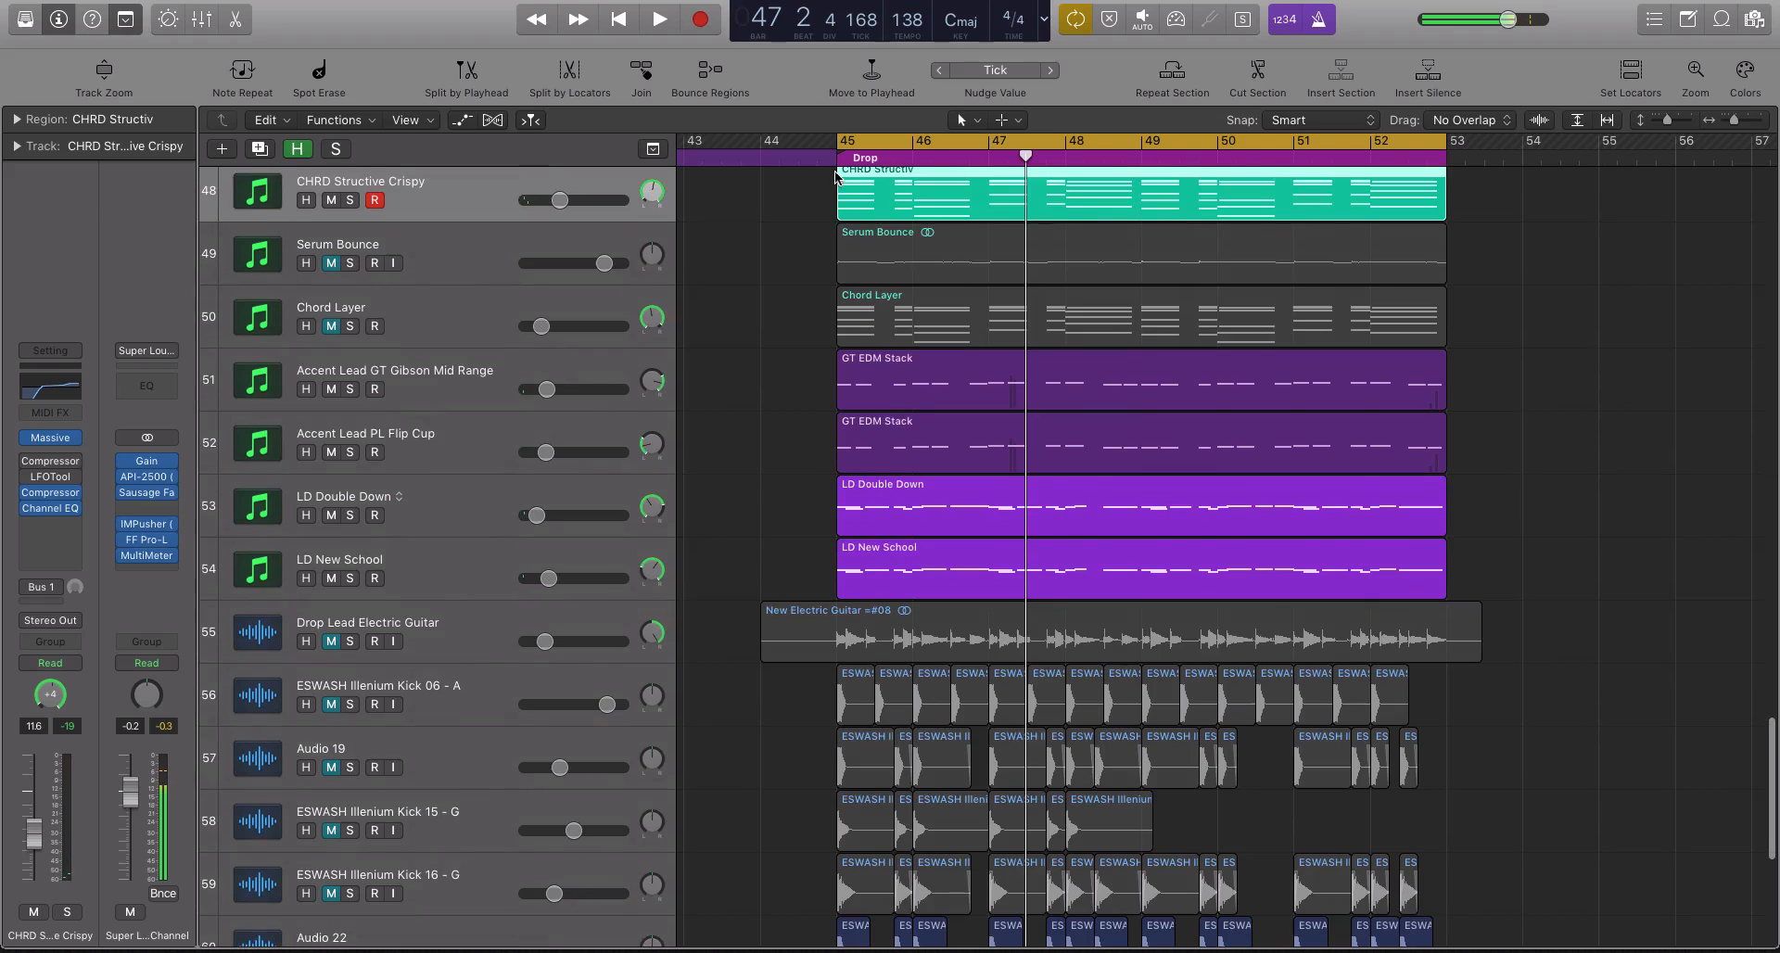
- Solo all the Audio 22 kick regions on track 60 and play them from bar 48
drag(839, 154, 1066, 159)
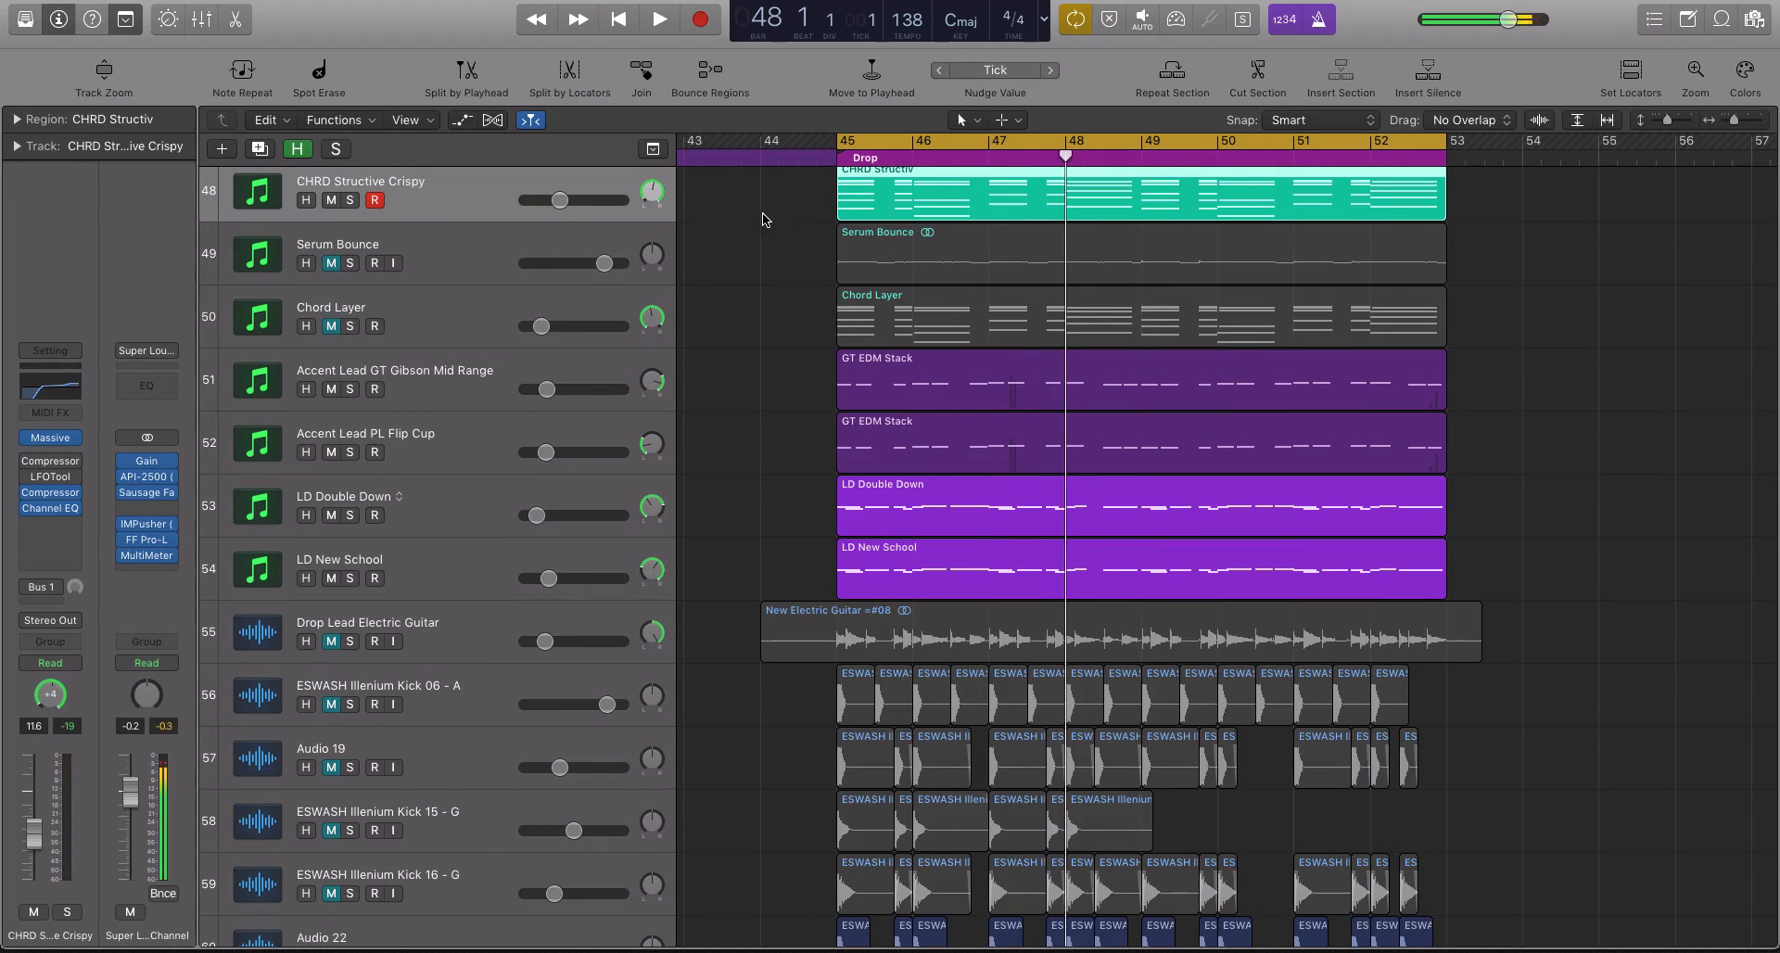
key(ctrl+s)
scroll(1102, 439, down, 8)
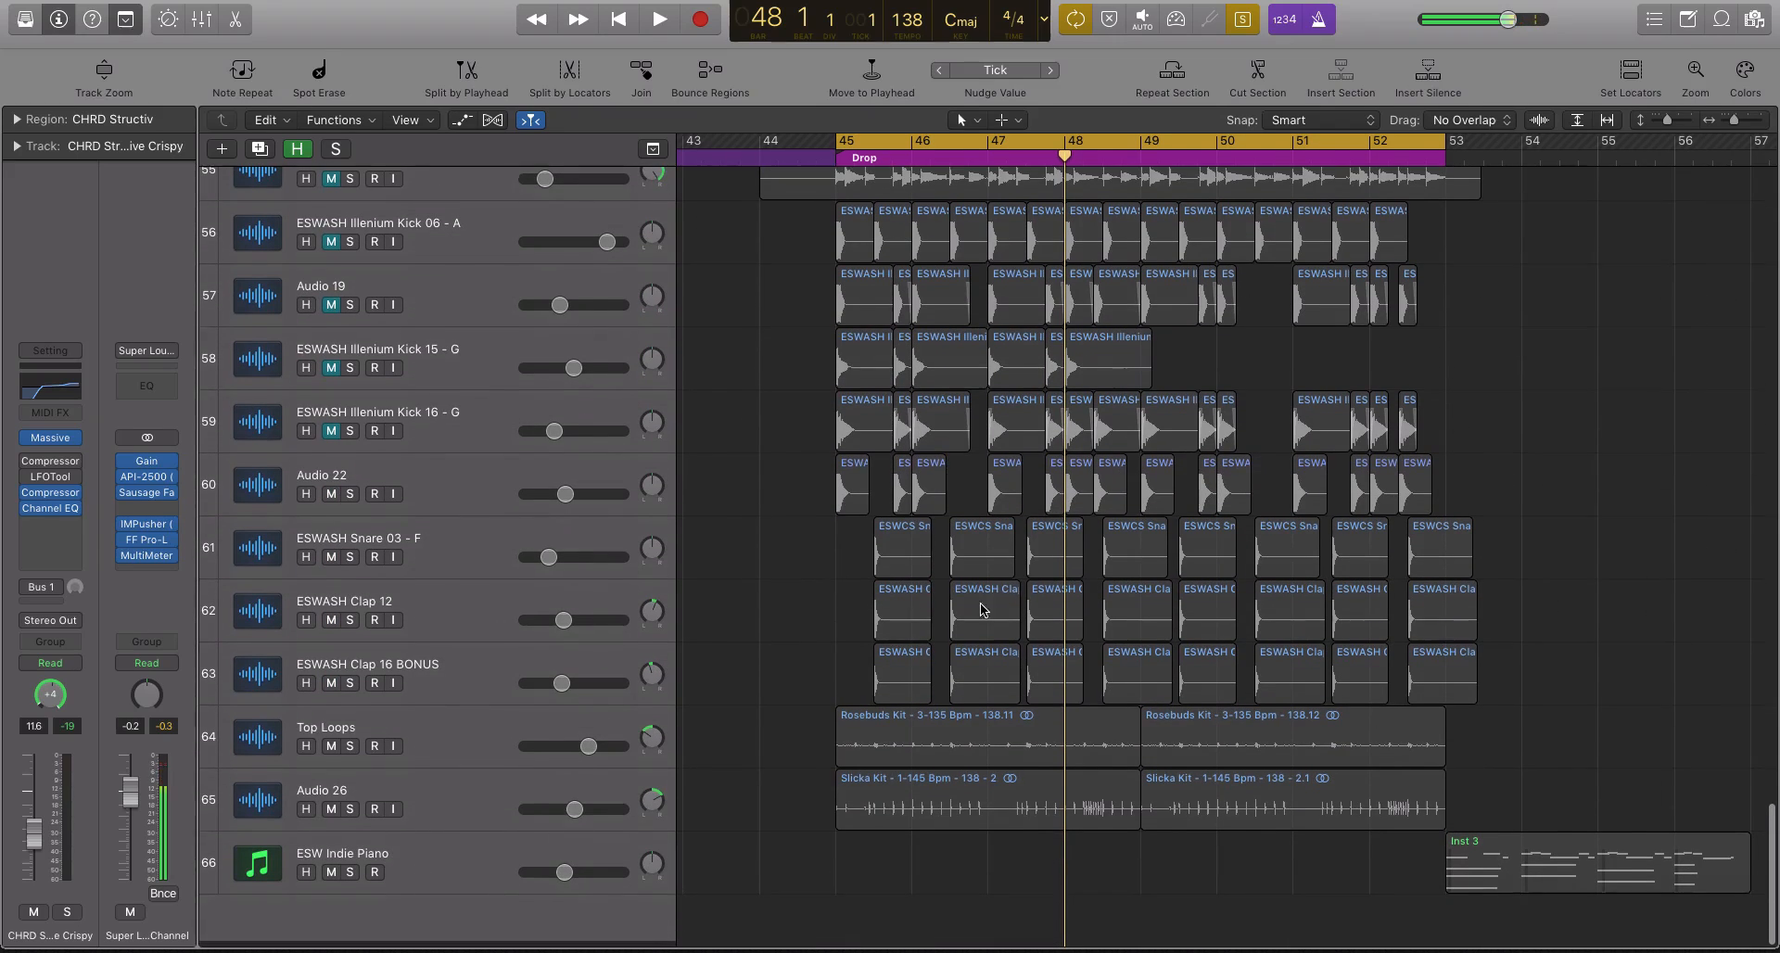
drag(759, 485, 989, 485)
drag(1318, 471, 1537, 467)
key(space)
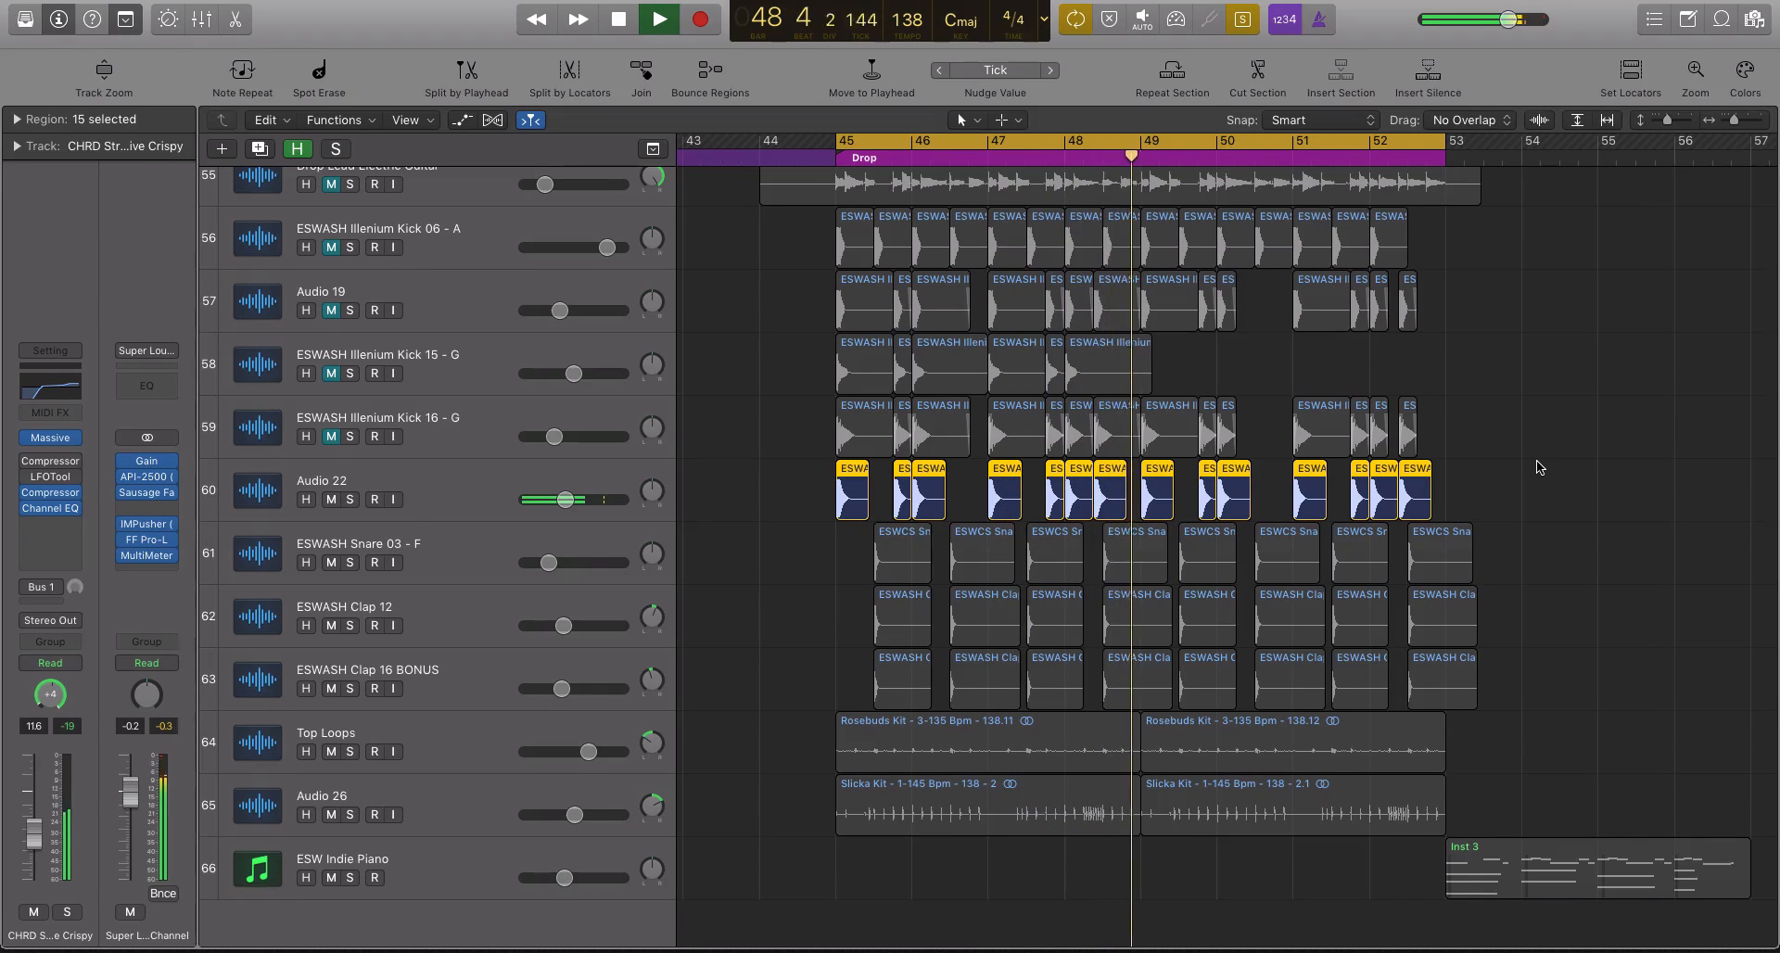
key(space)
- Turn off solo and select the CHRD Structiv region on track 48
scroll(1340, 470, up, 3)
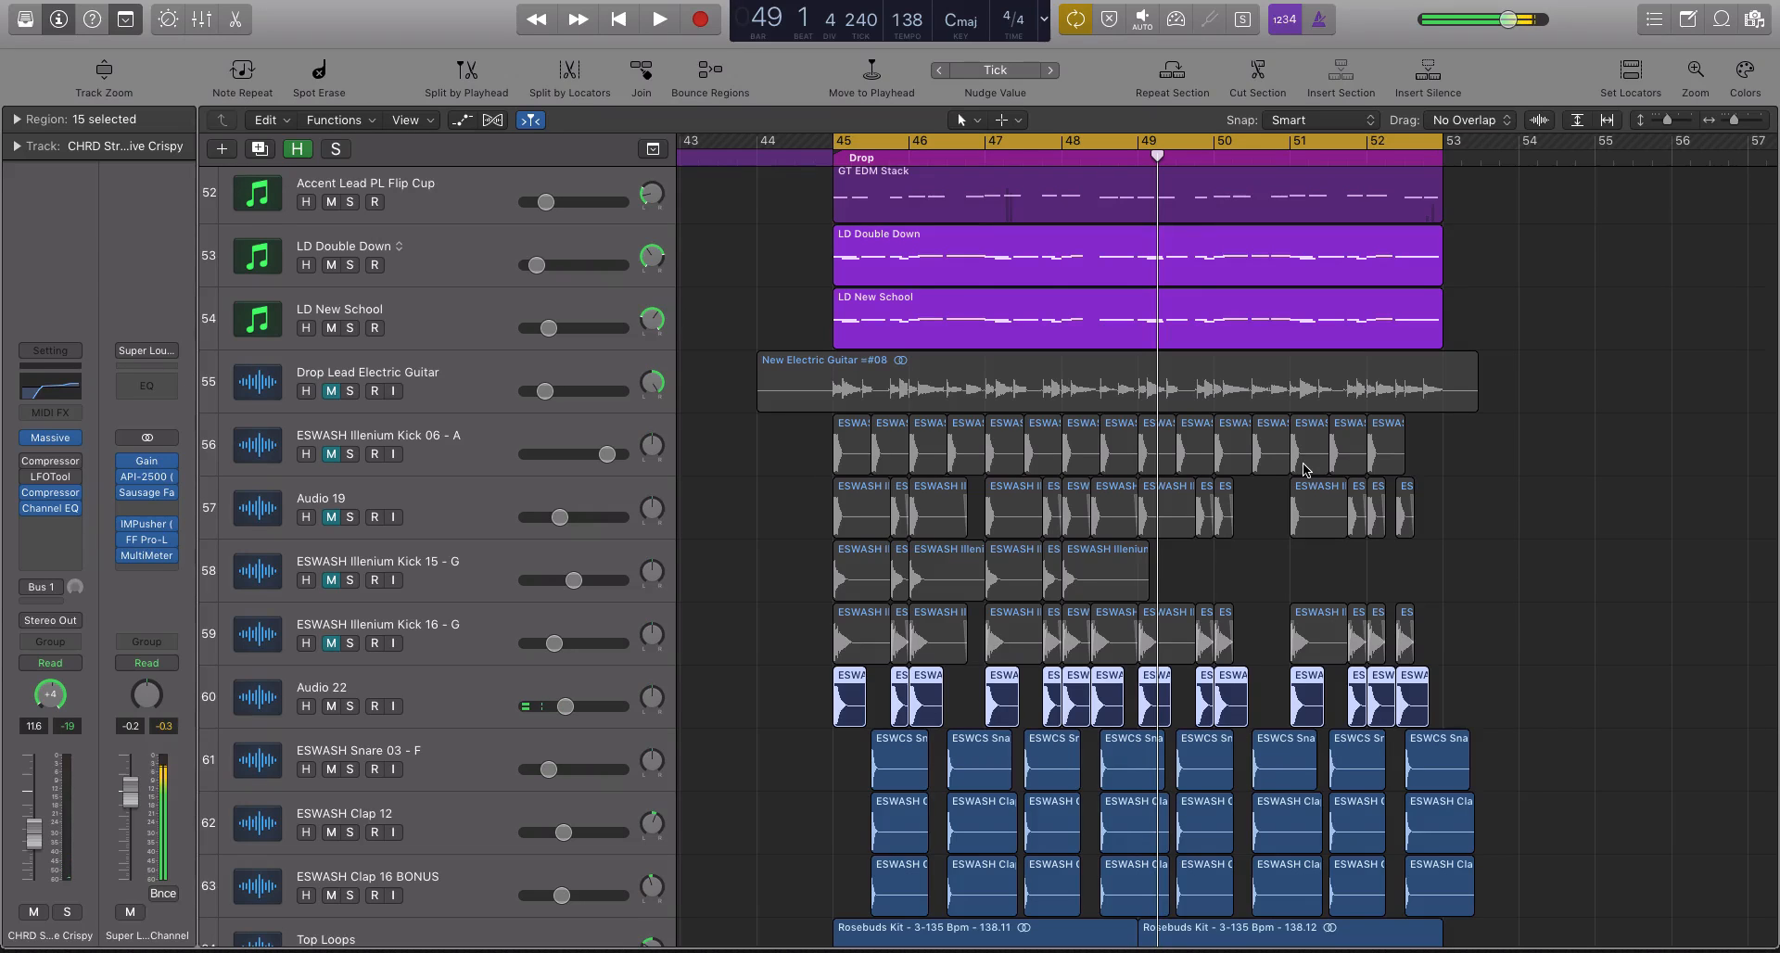
scroll(1305, 470, up, 6)
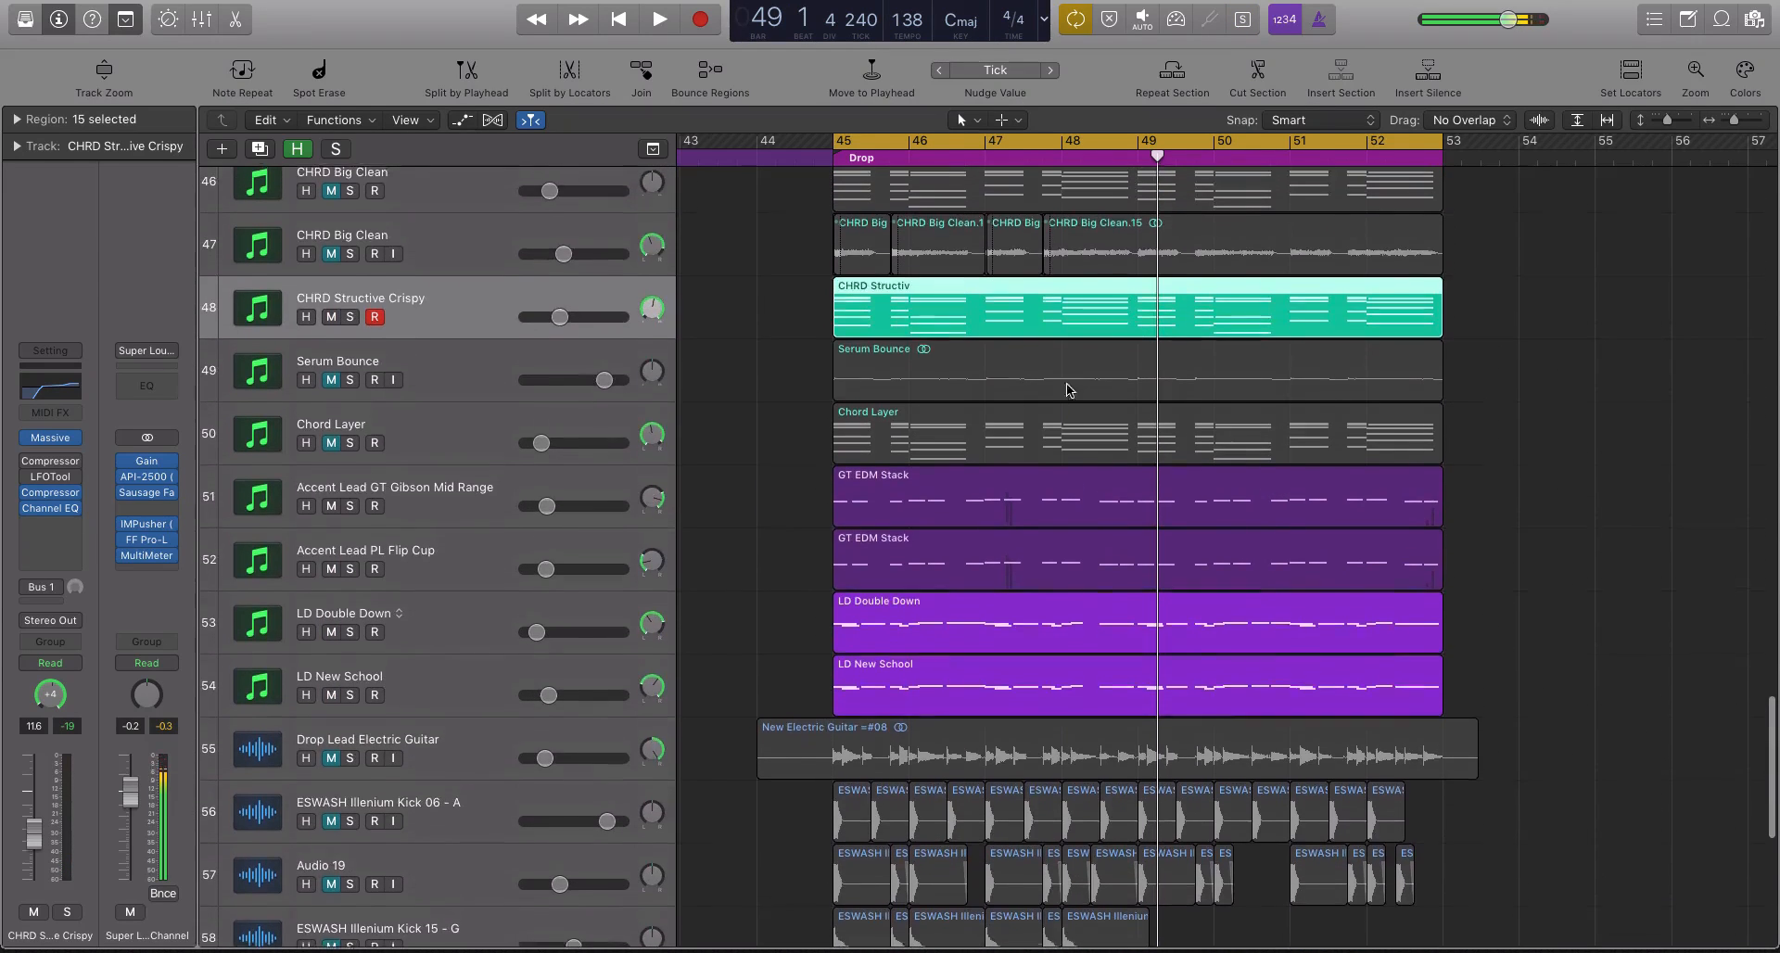
click(875, 322)
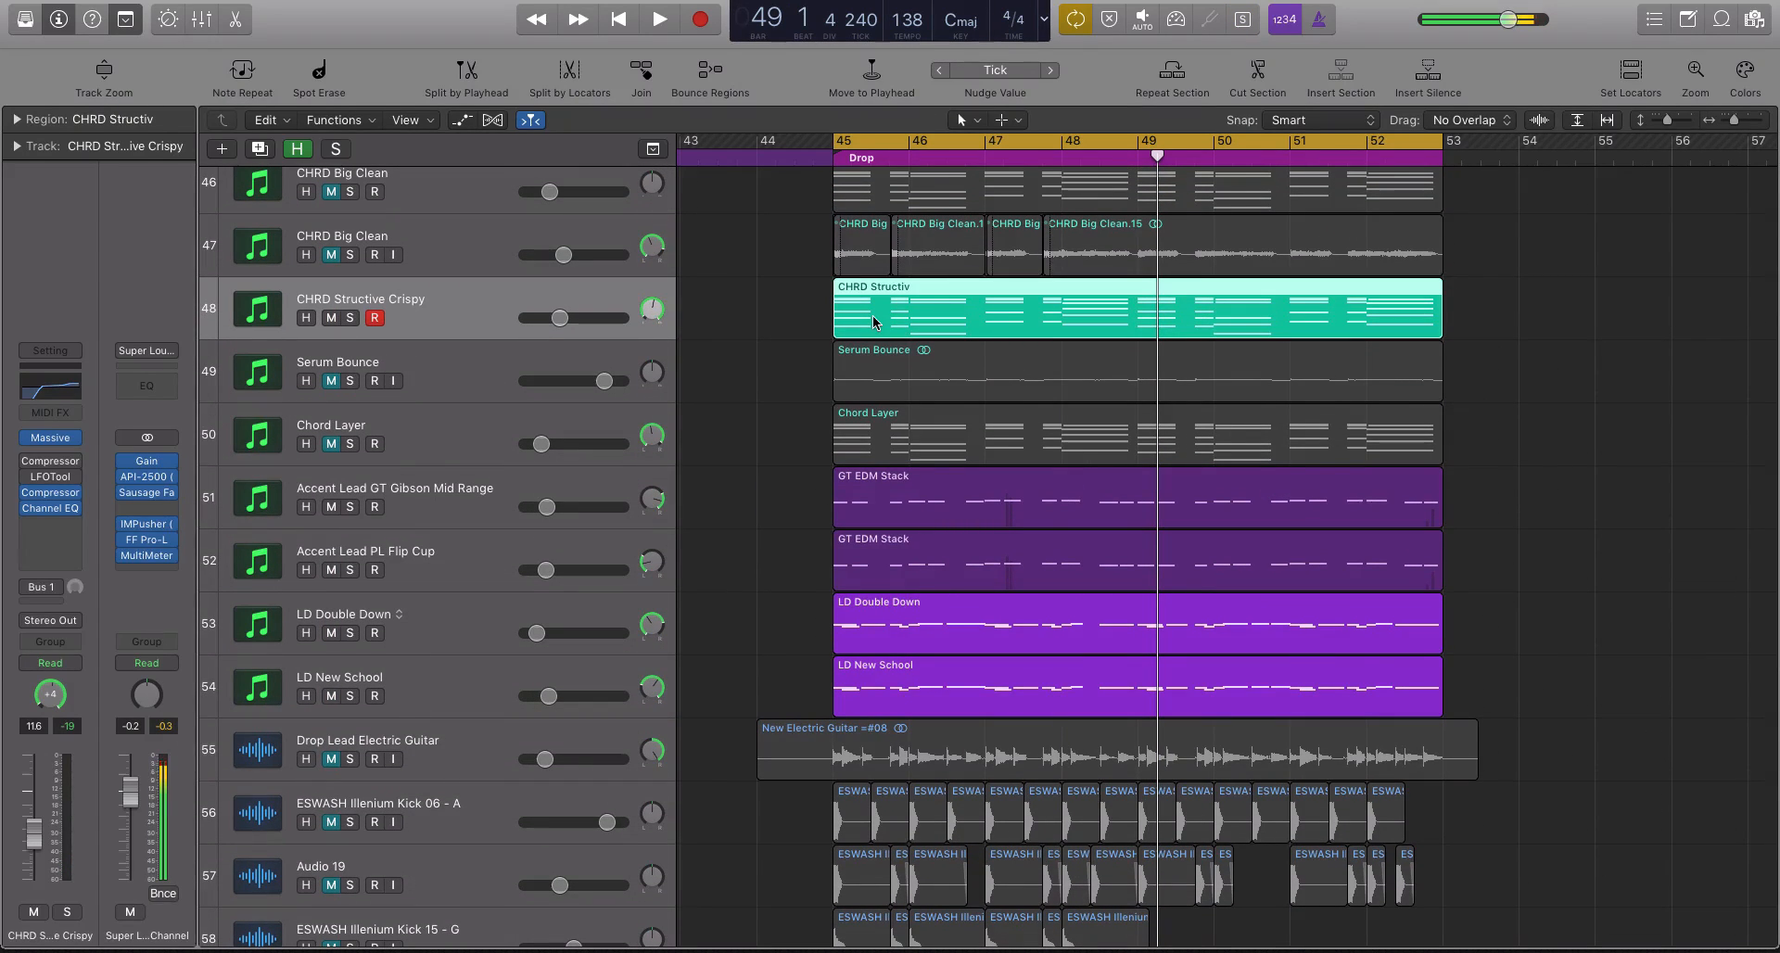
scroll(874, 321, down, 9)
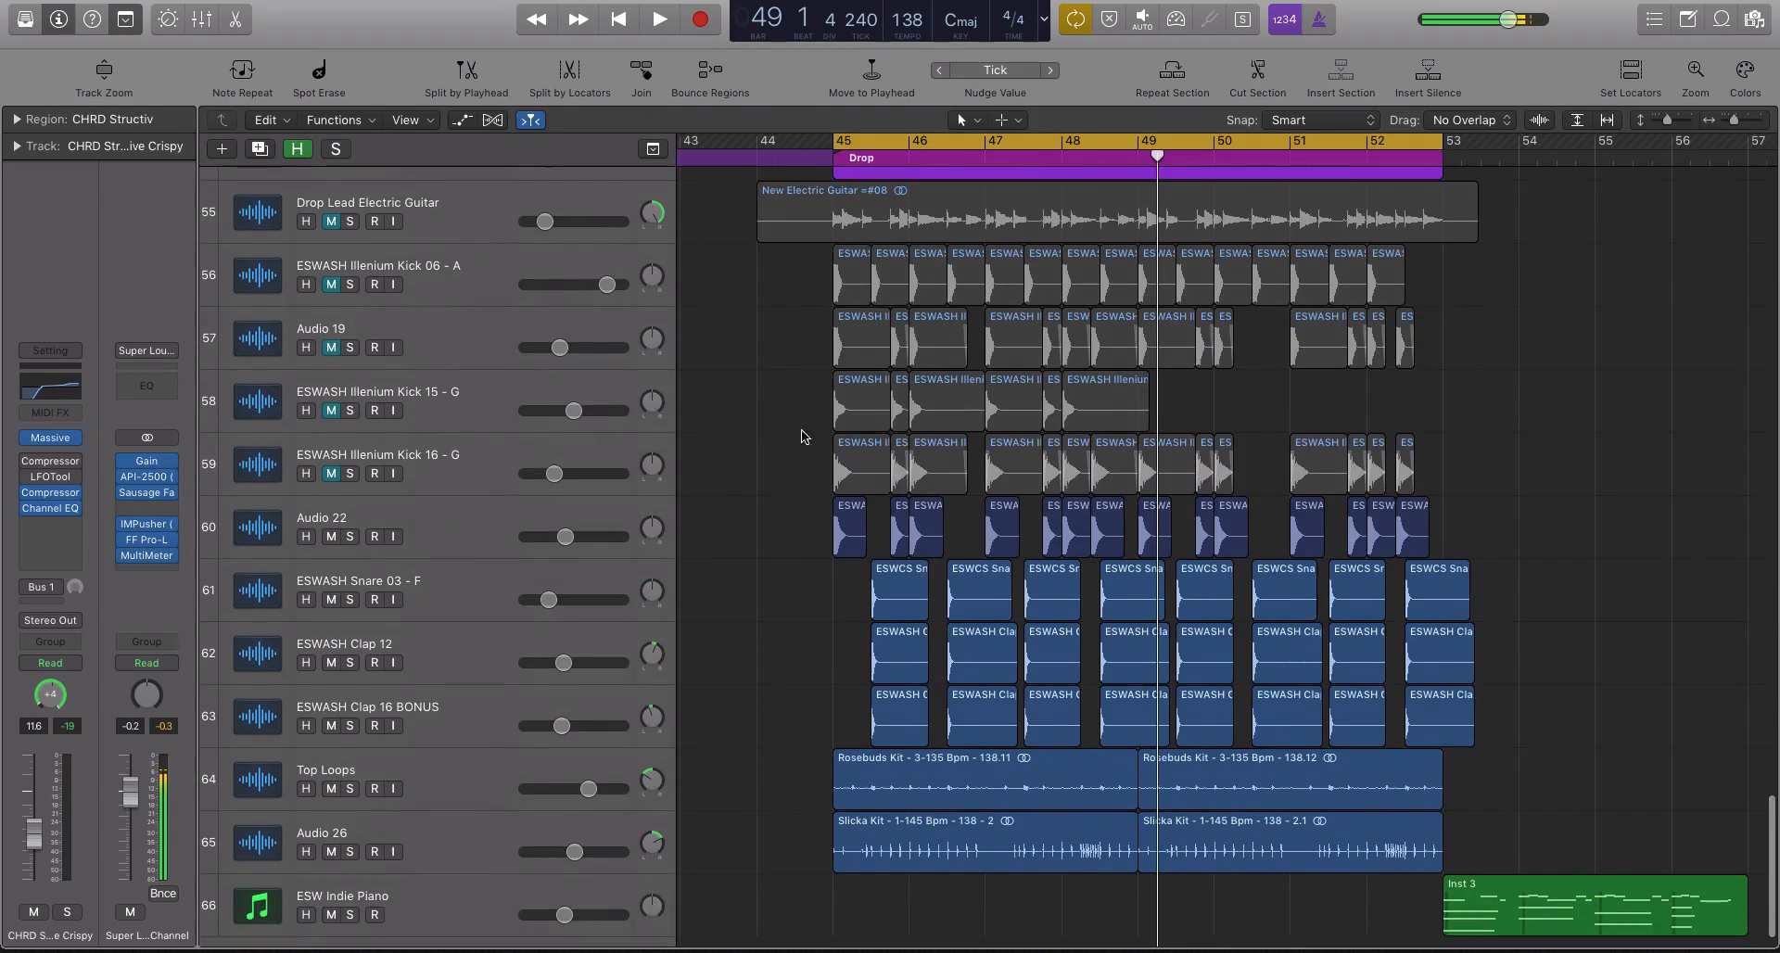
- Solo the Audio 22 kick regions together with the CHRD Structiv region, play them over the drop, and stop playback
drag(782, 508, 1508, 616)
scroll(918, 360, up, 7)
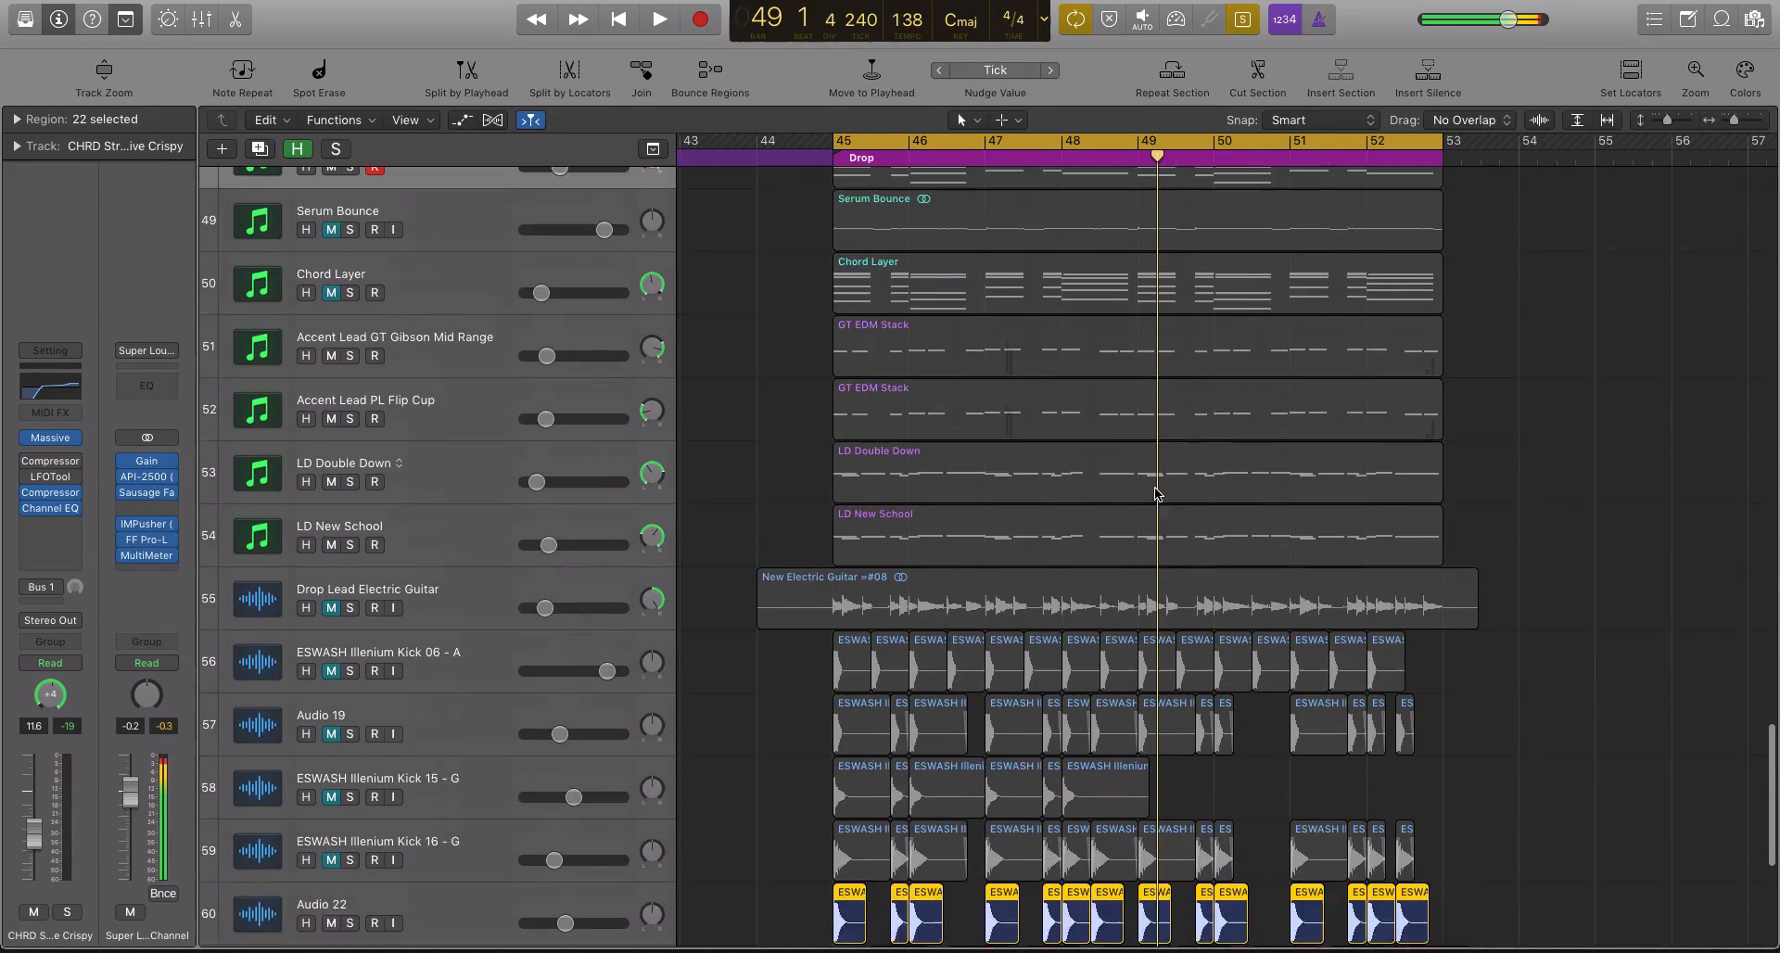
shift+click(918, 360)
scroll(918, 359, up, 2)
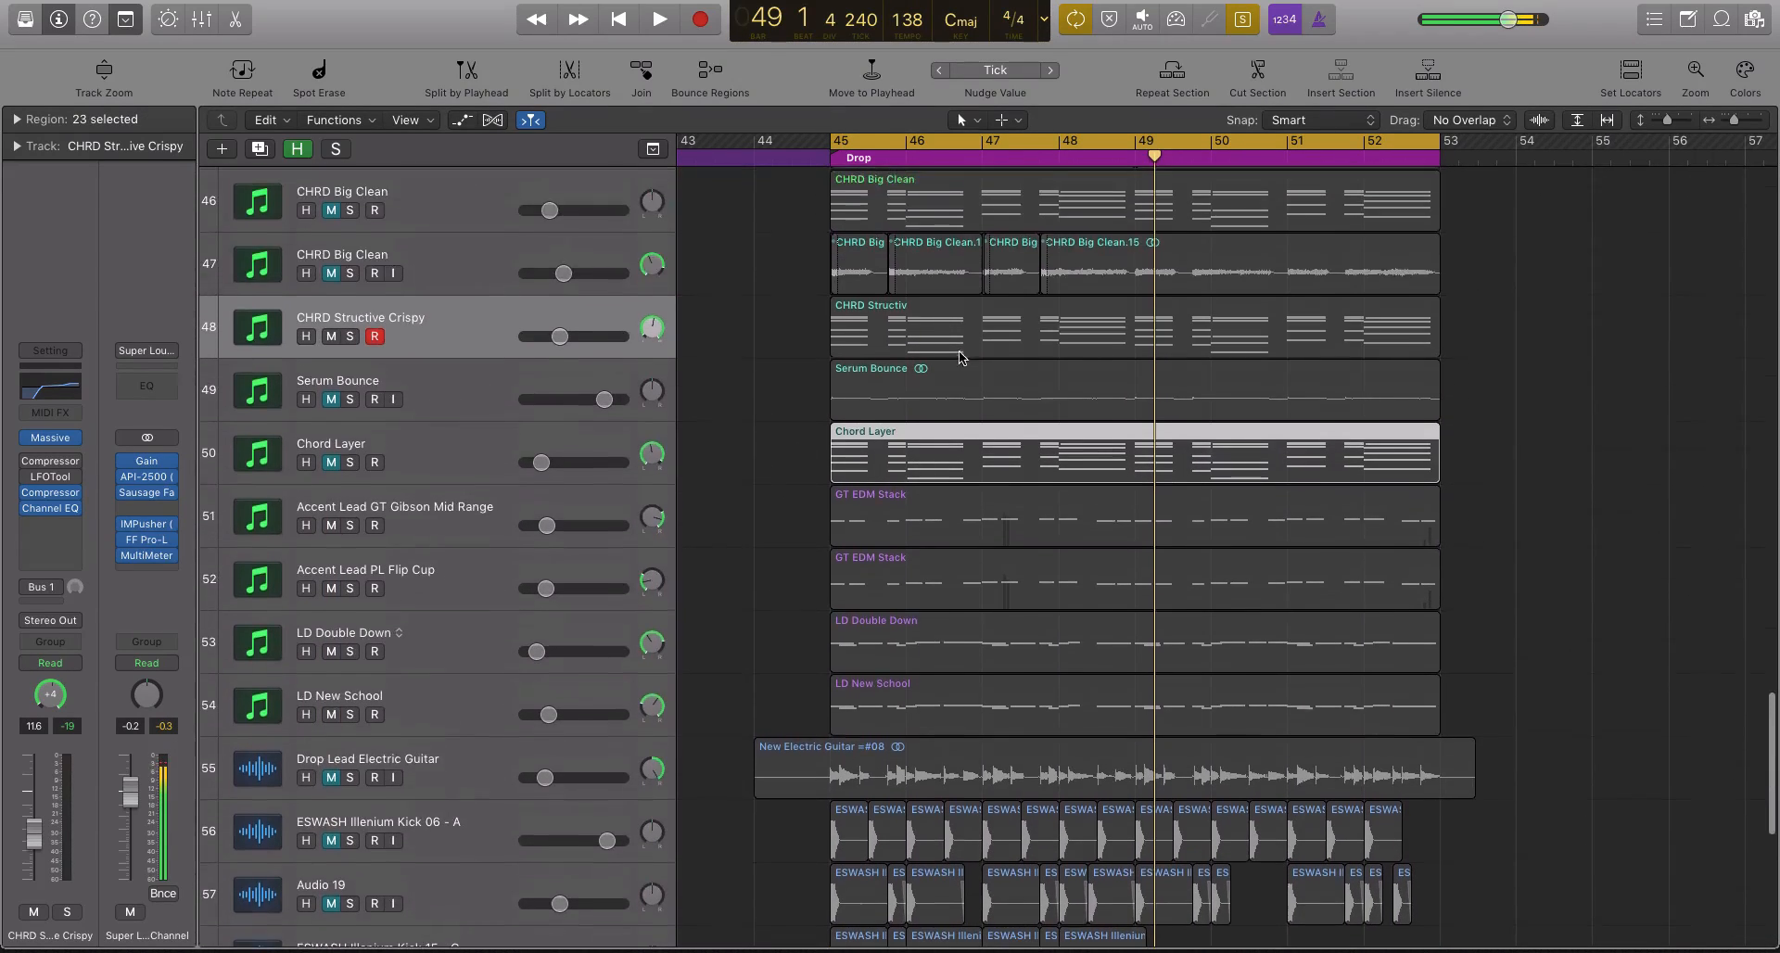
shift+click(927, 336)
key(shift+space)
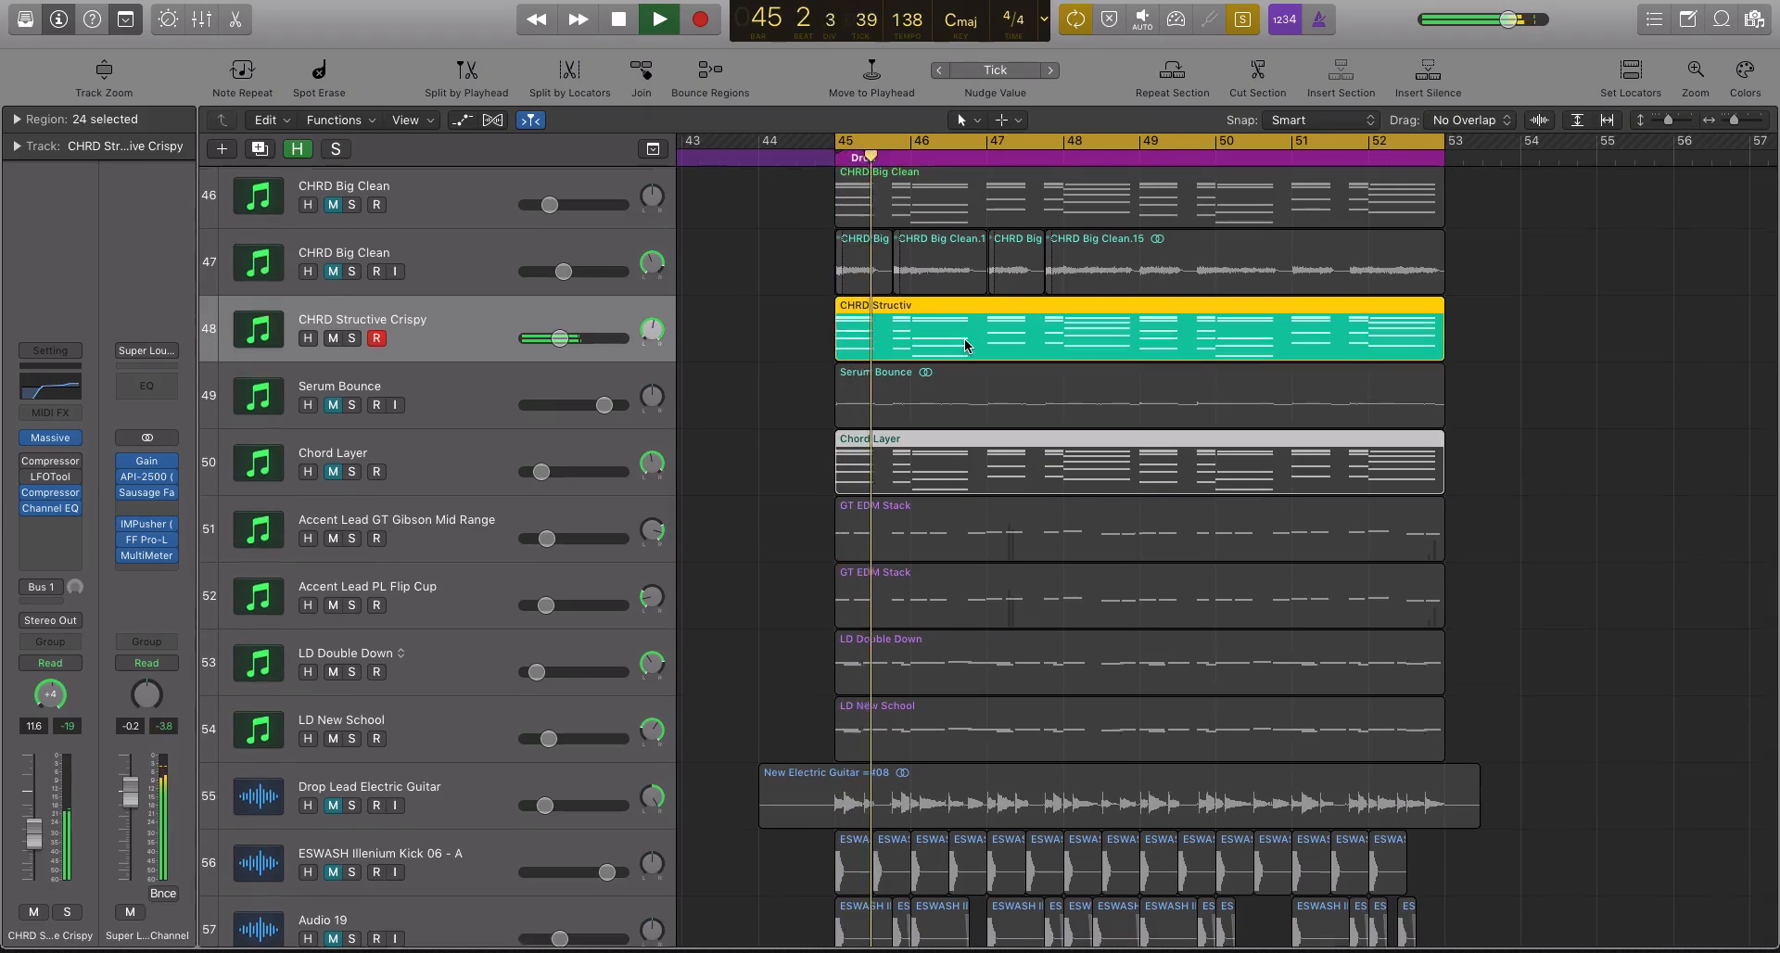
scroll(964, 346, up, 3)
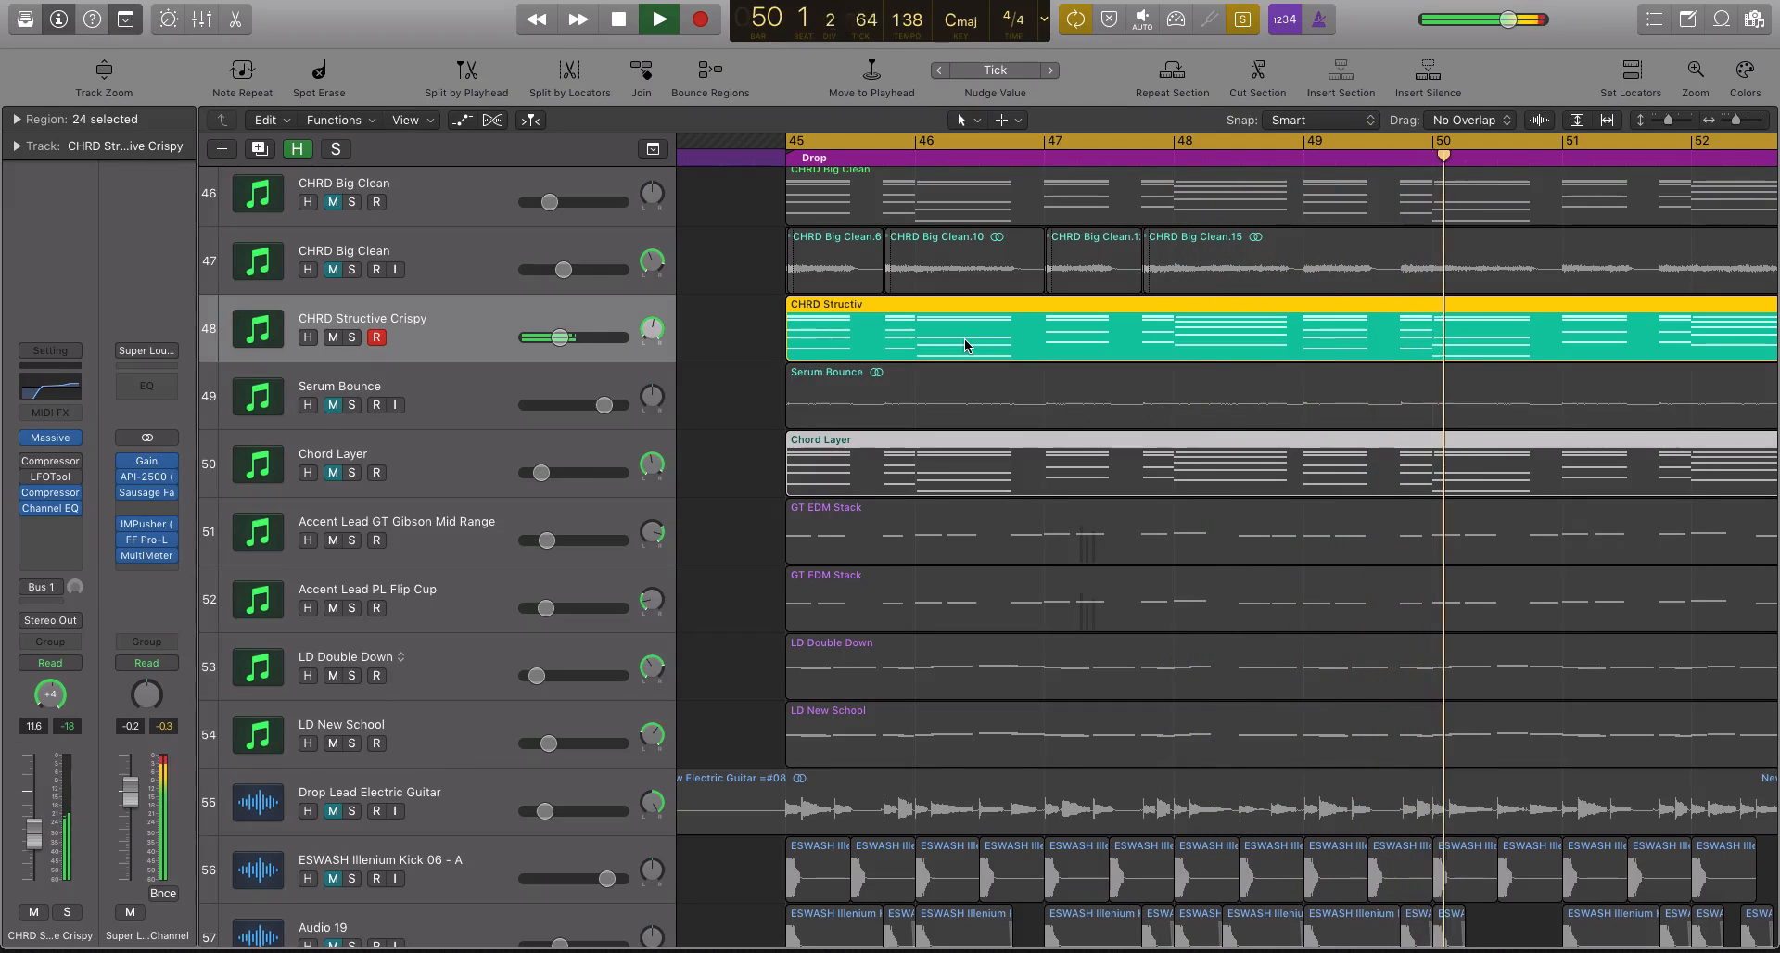
key(space)
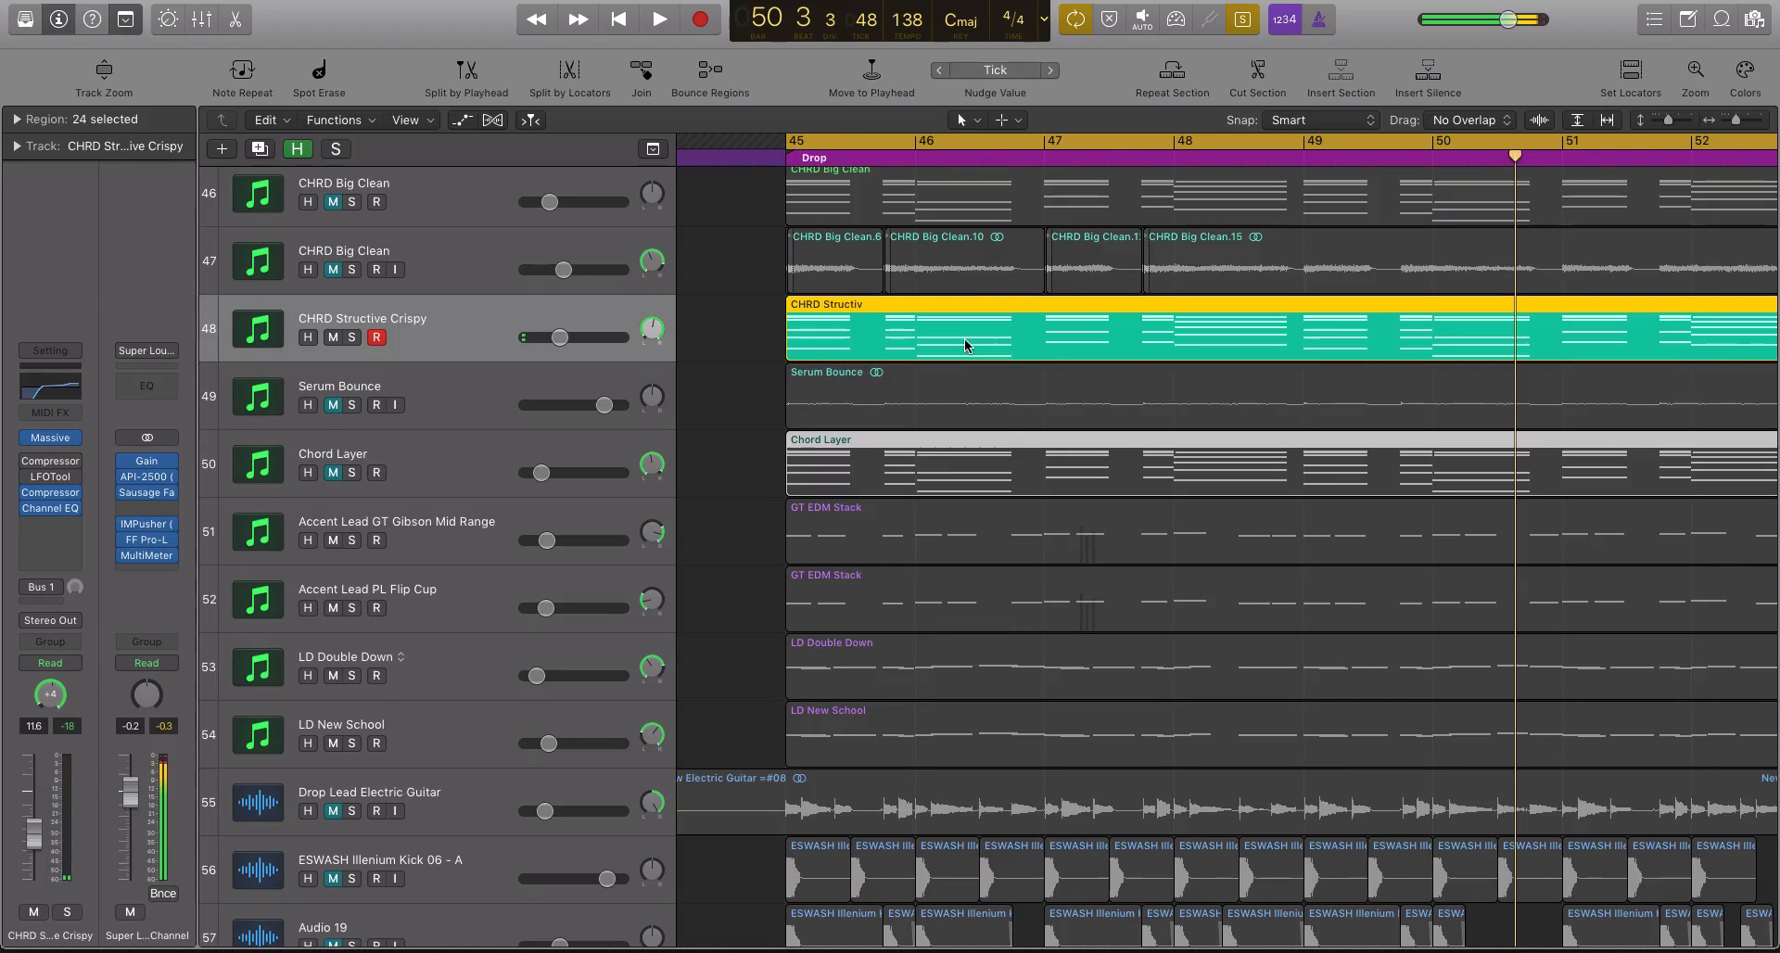
- Turn off solo and play the cycled drop with the BS Sub Agro Bass on track 45 unmuted, and stop playback
click(988, 165)
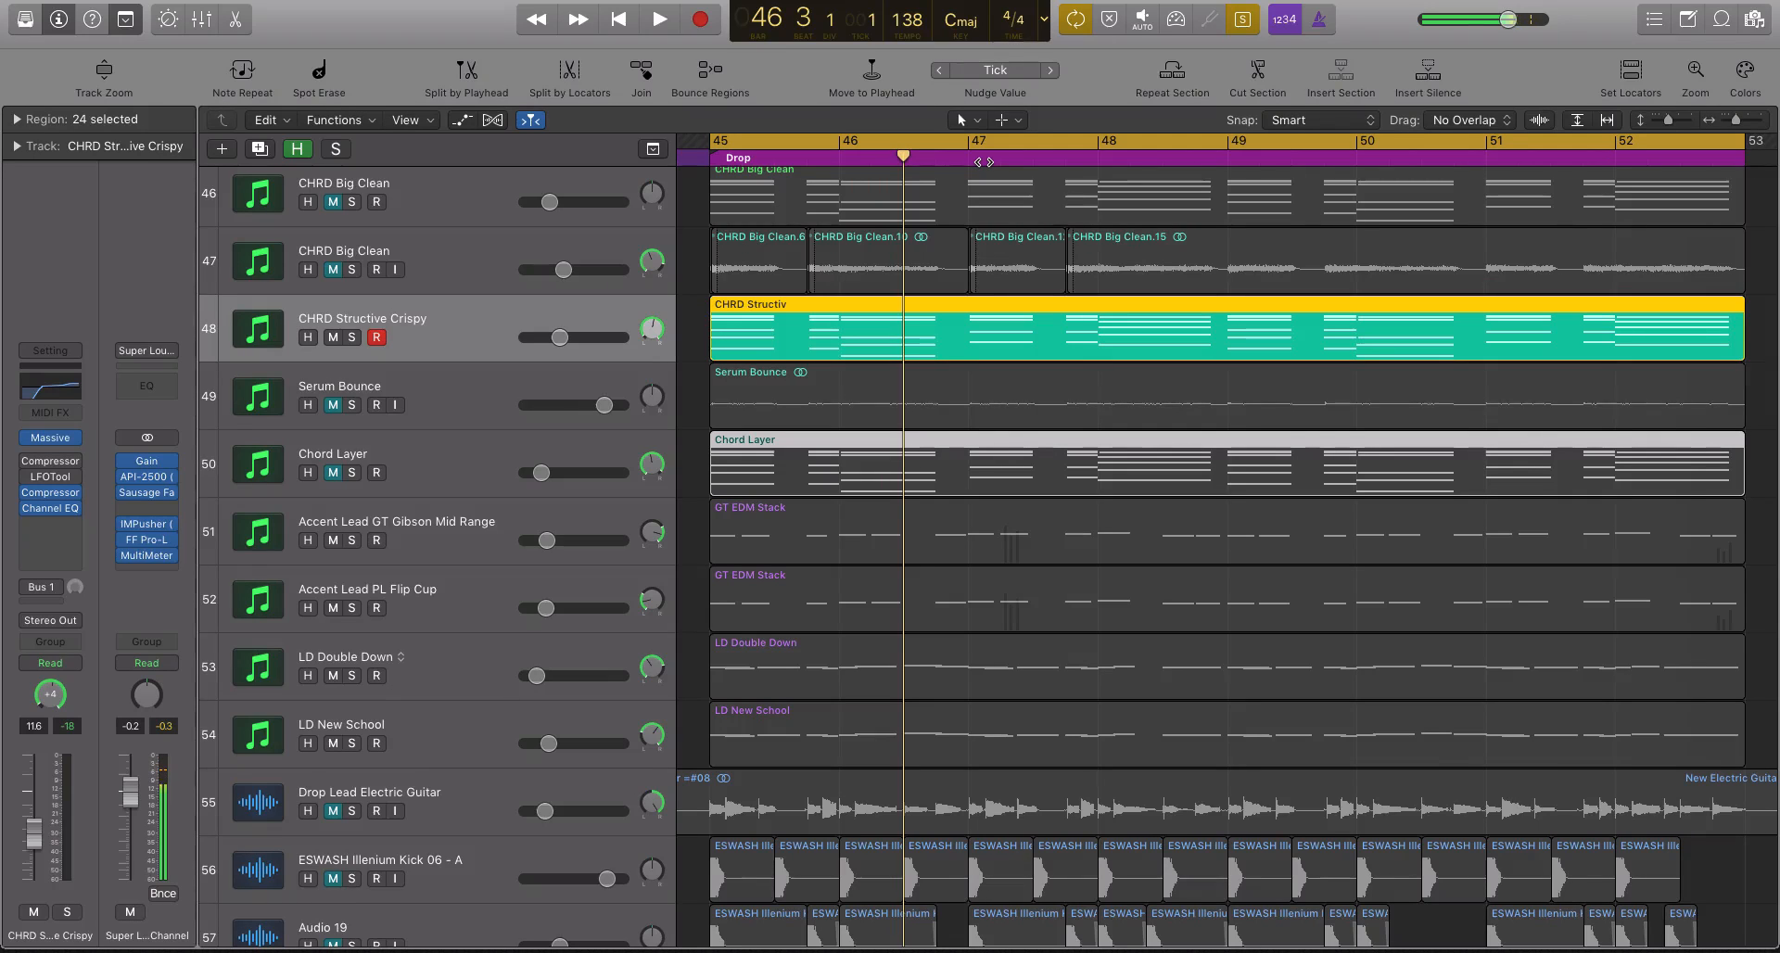
key(ctrl+s)
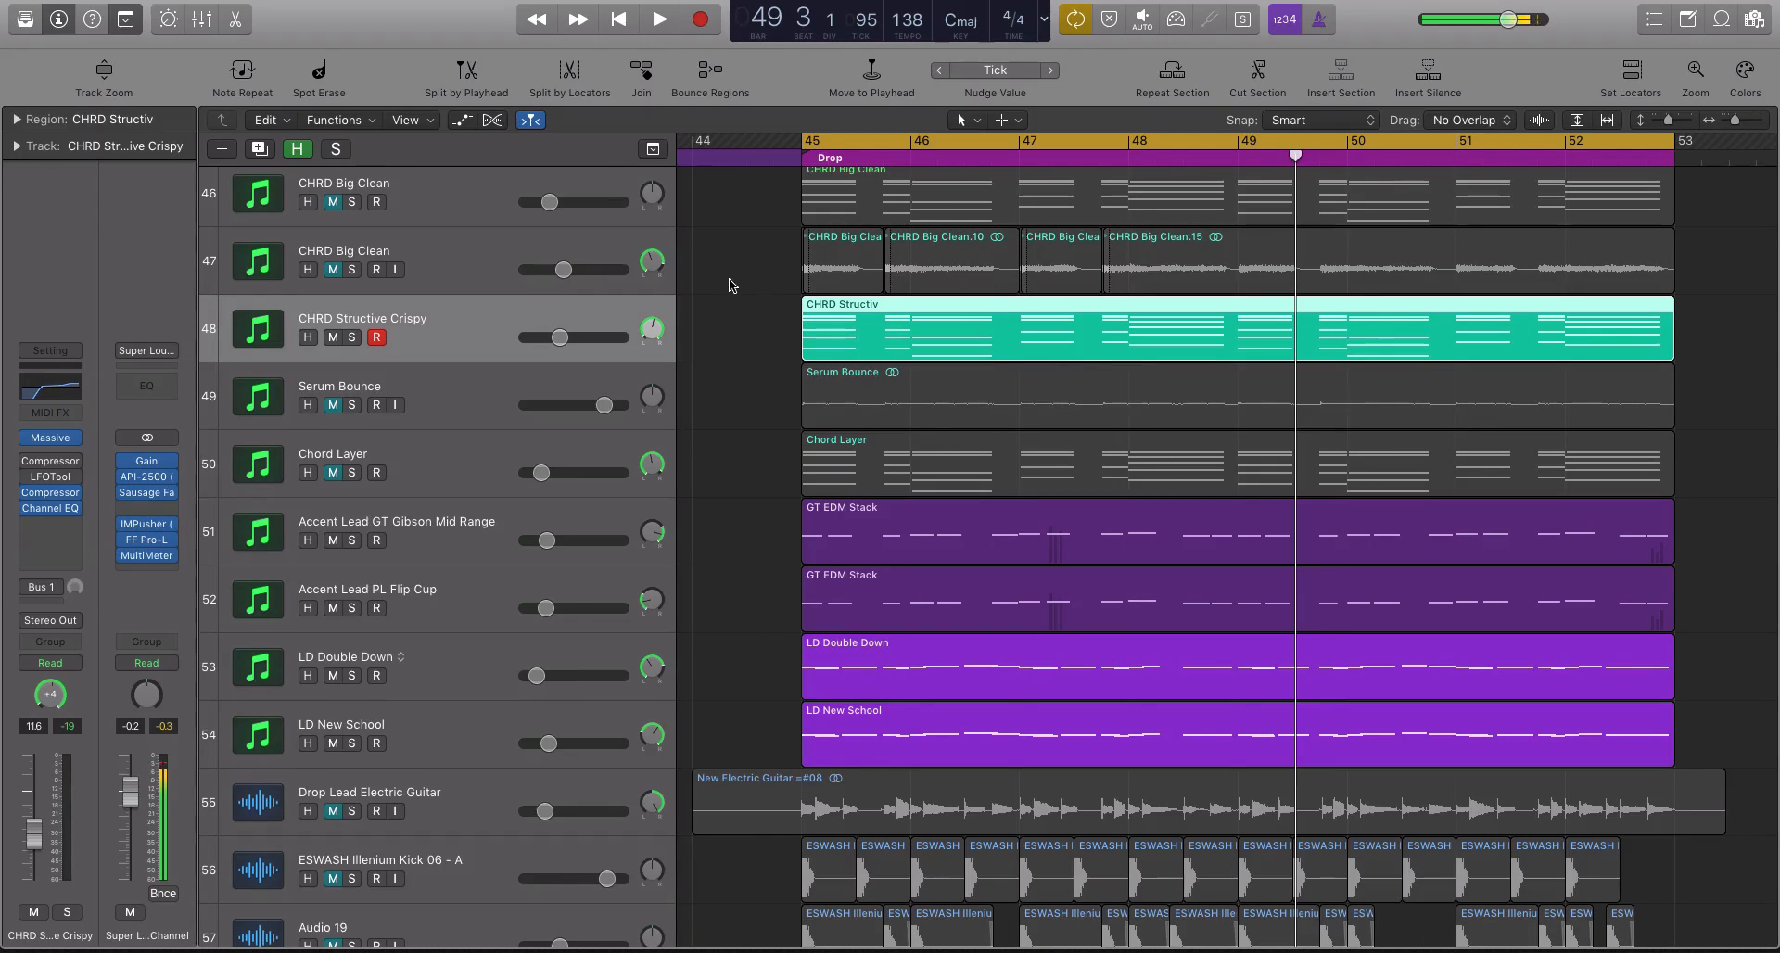
key(space)
scroll(331, 406, up, 5)
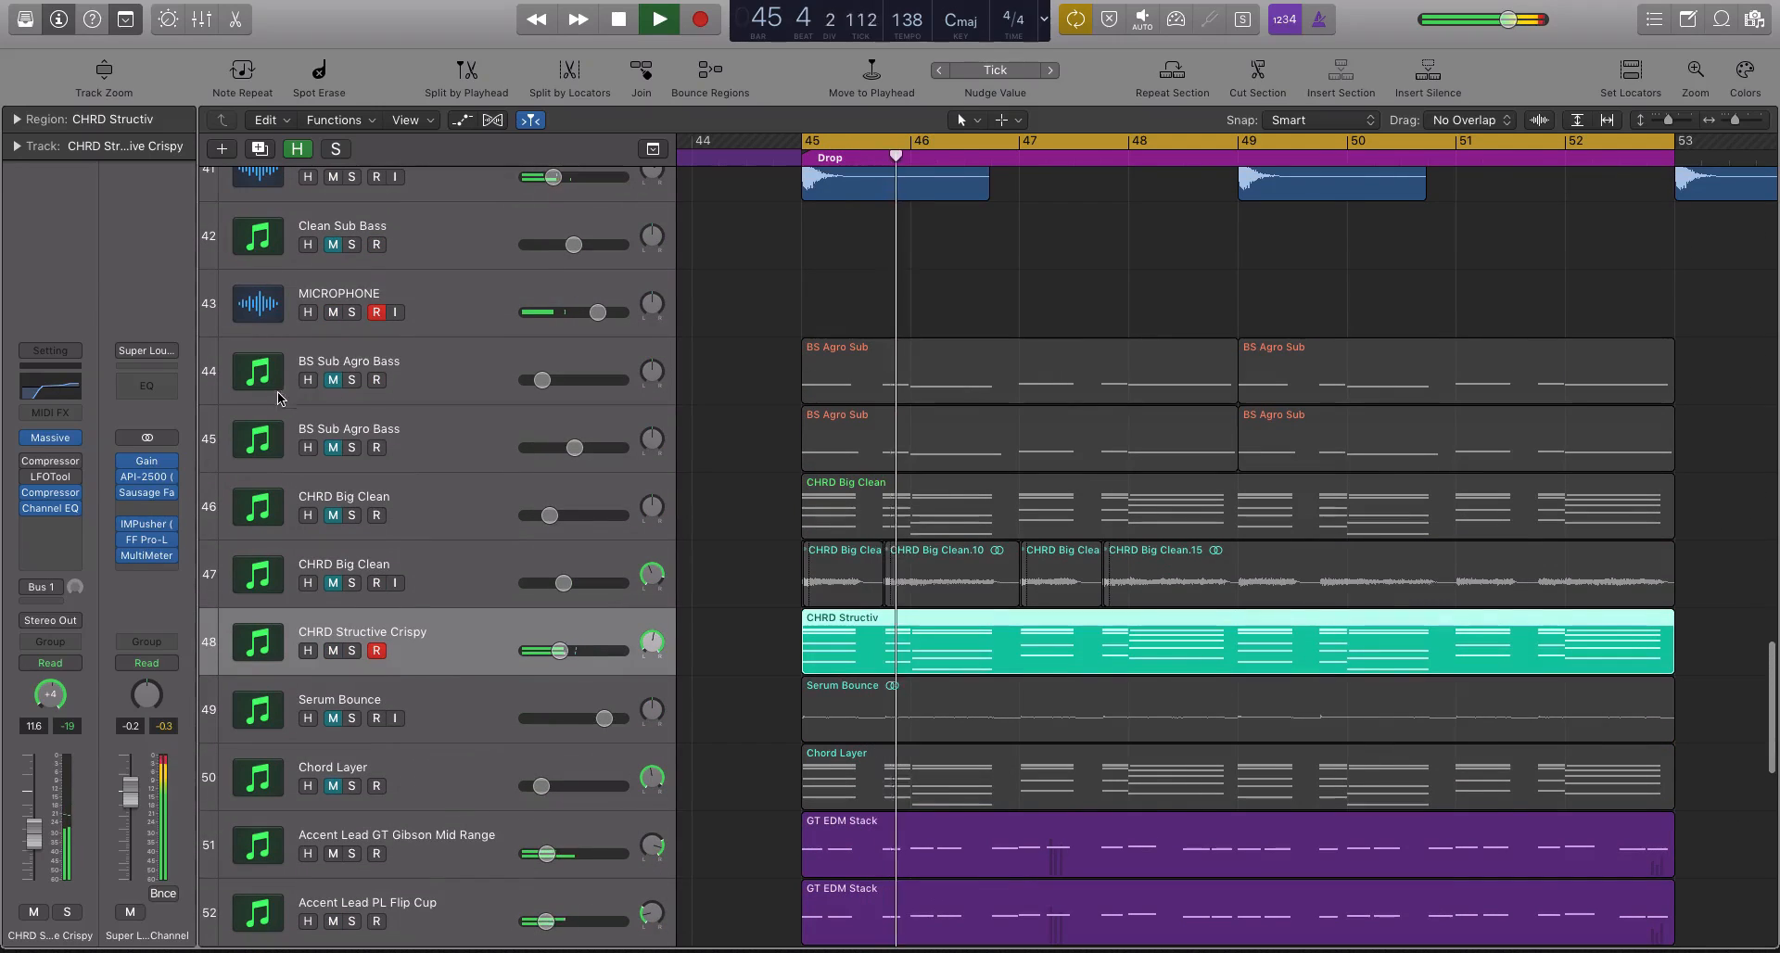
scroll(464, 422, down, 5)
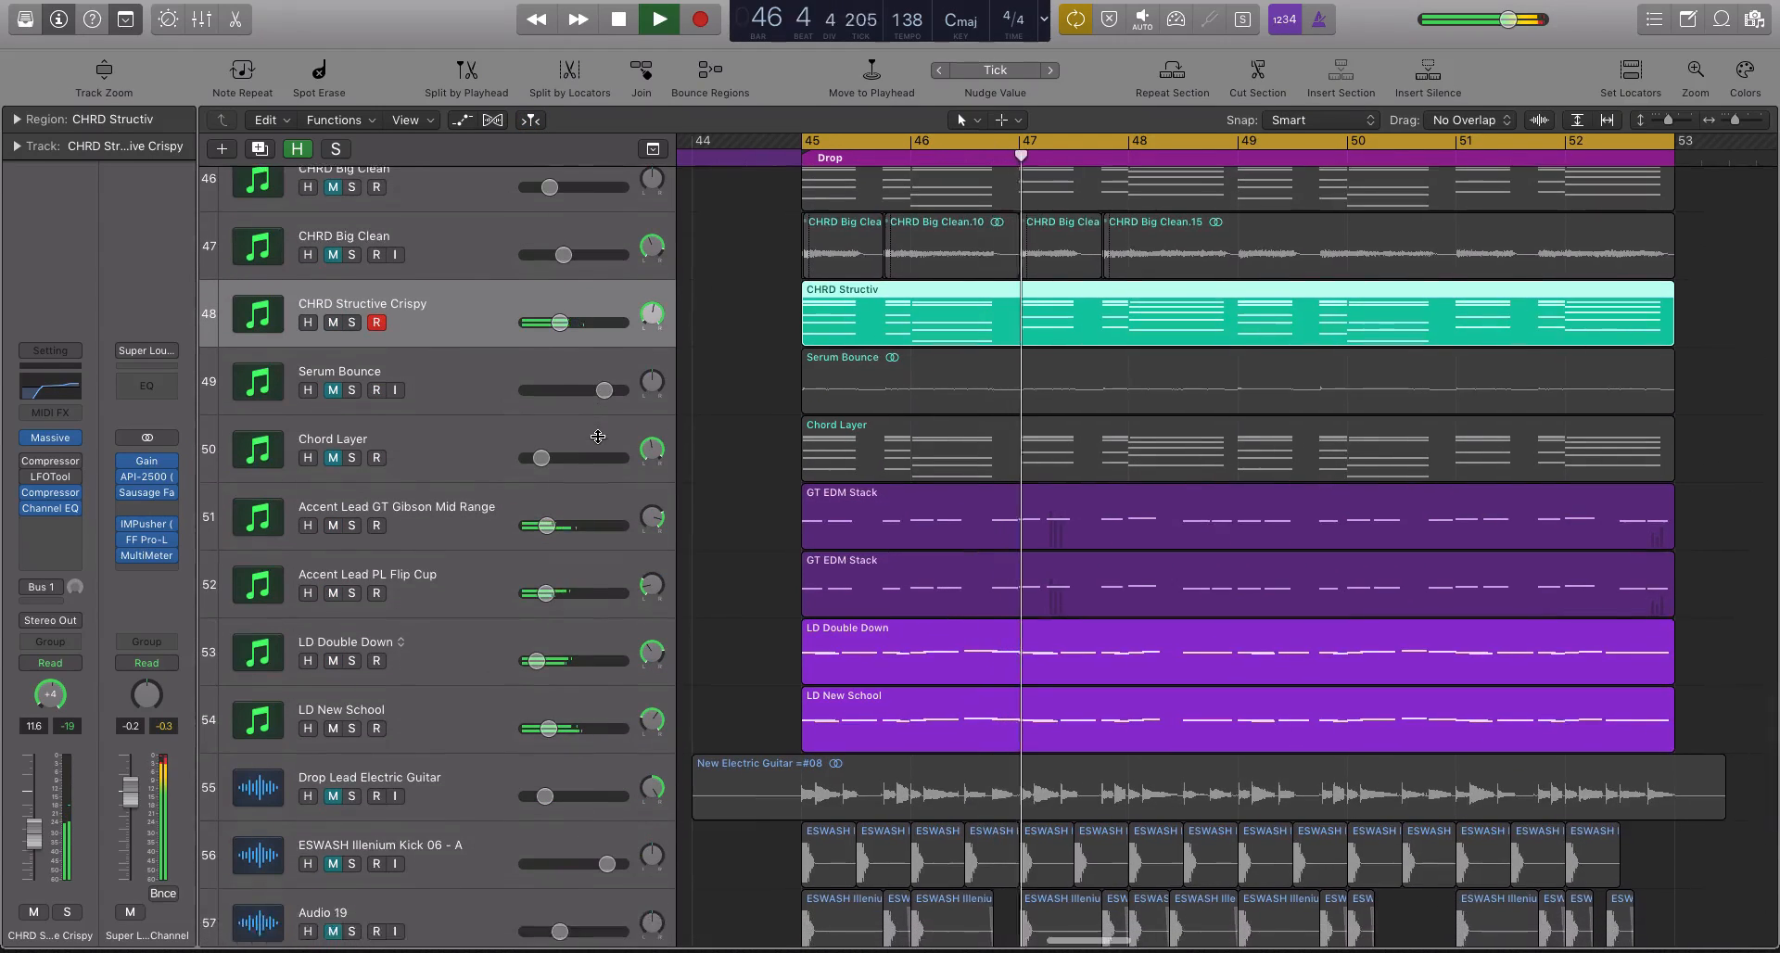
key(space)
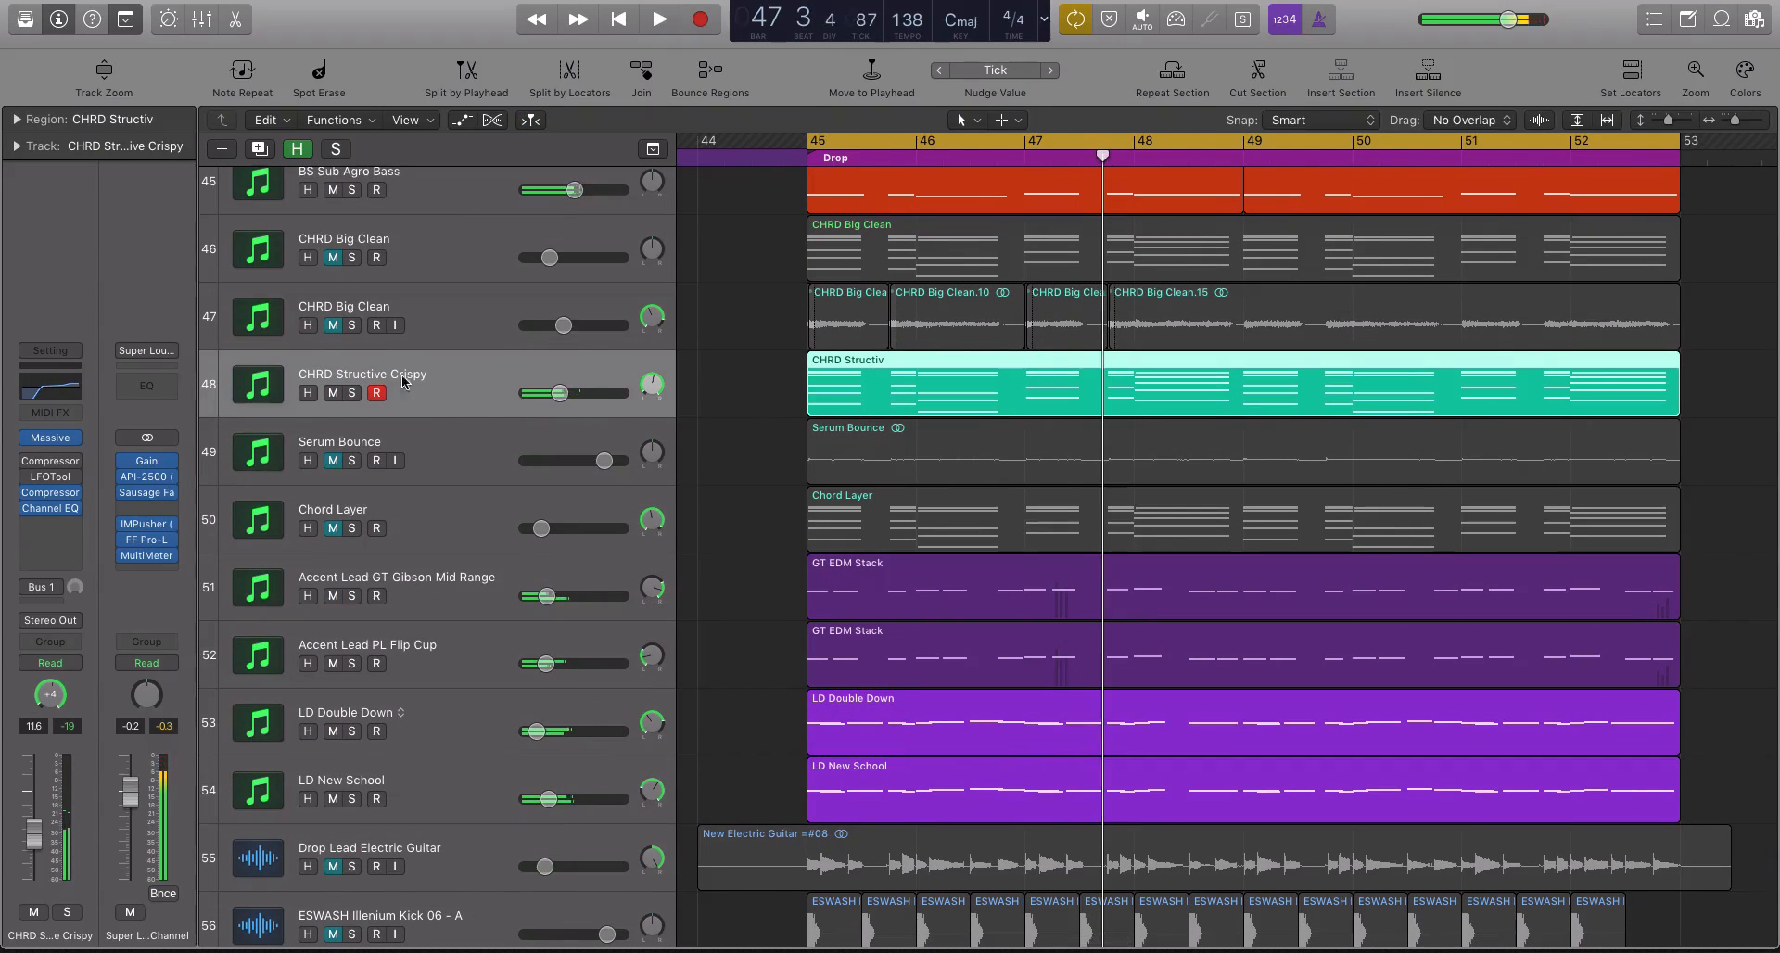
- Unmute the CHRD Big Clean audio on track 47 and Serum Bounce on track 49
click(333, 325)
click(448, 449)
click(333, 460)
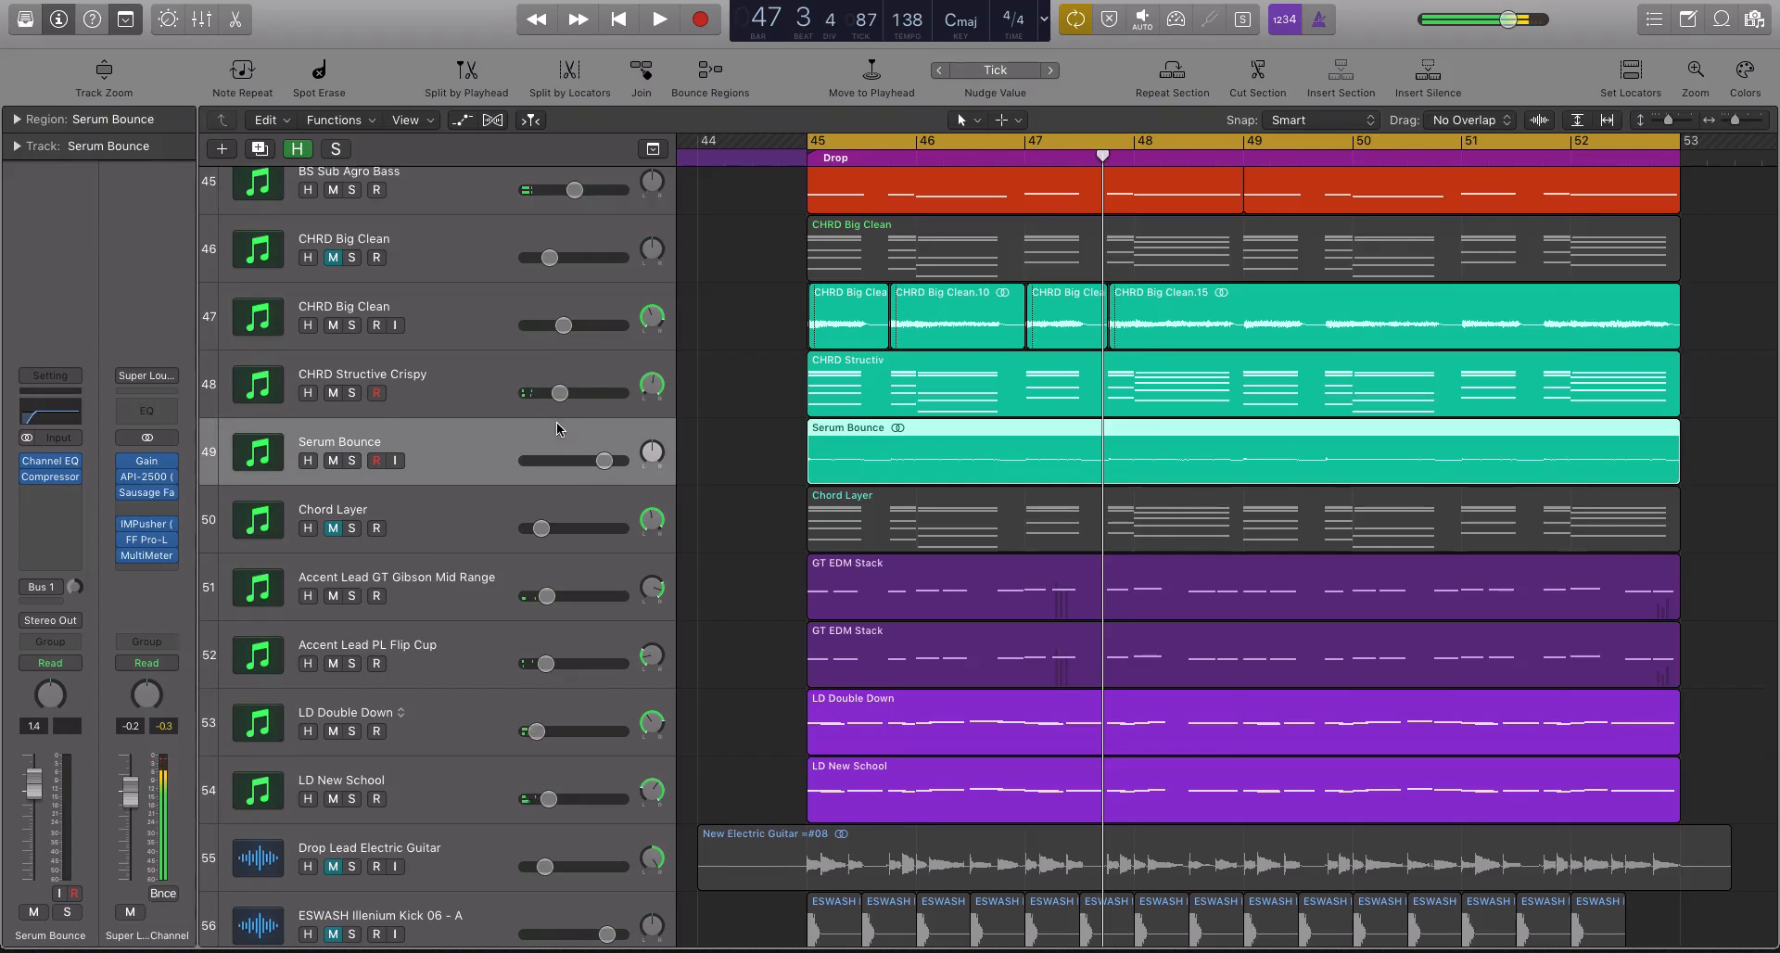
- Lower the CHRD Structive Crispy track volume to -16.0 dB
mouse_move(561, 400)
drag(560, 392, 551, 392)
click(493, 379)
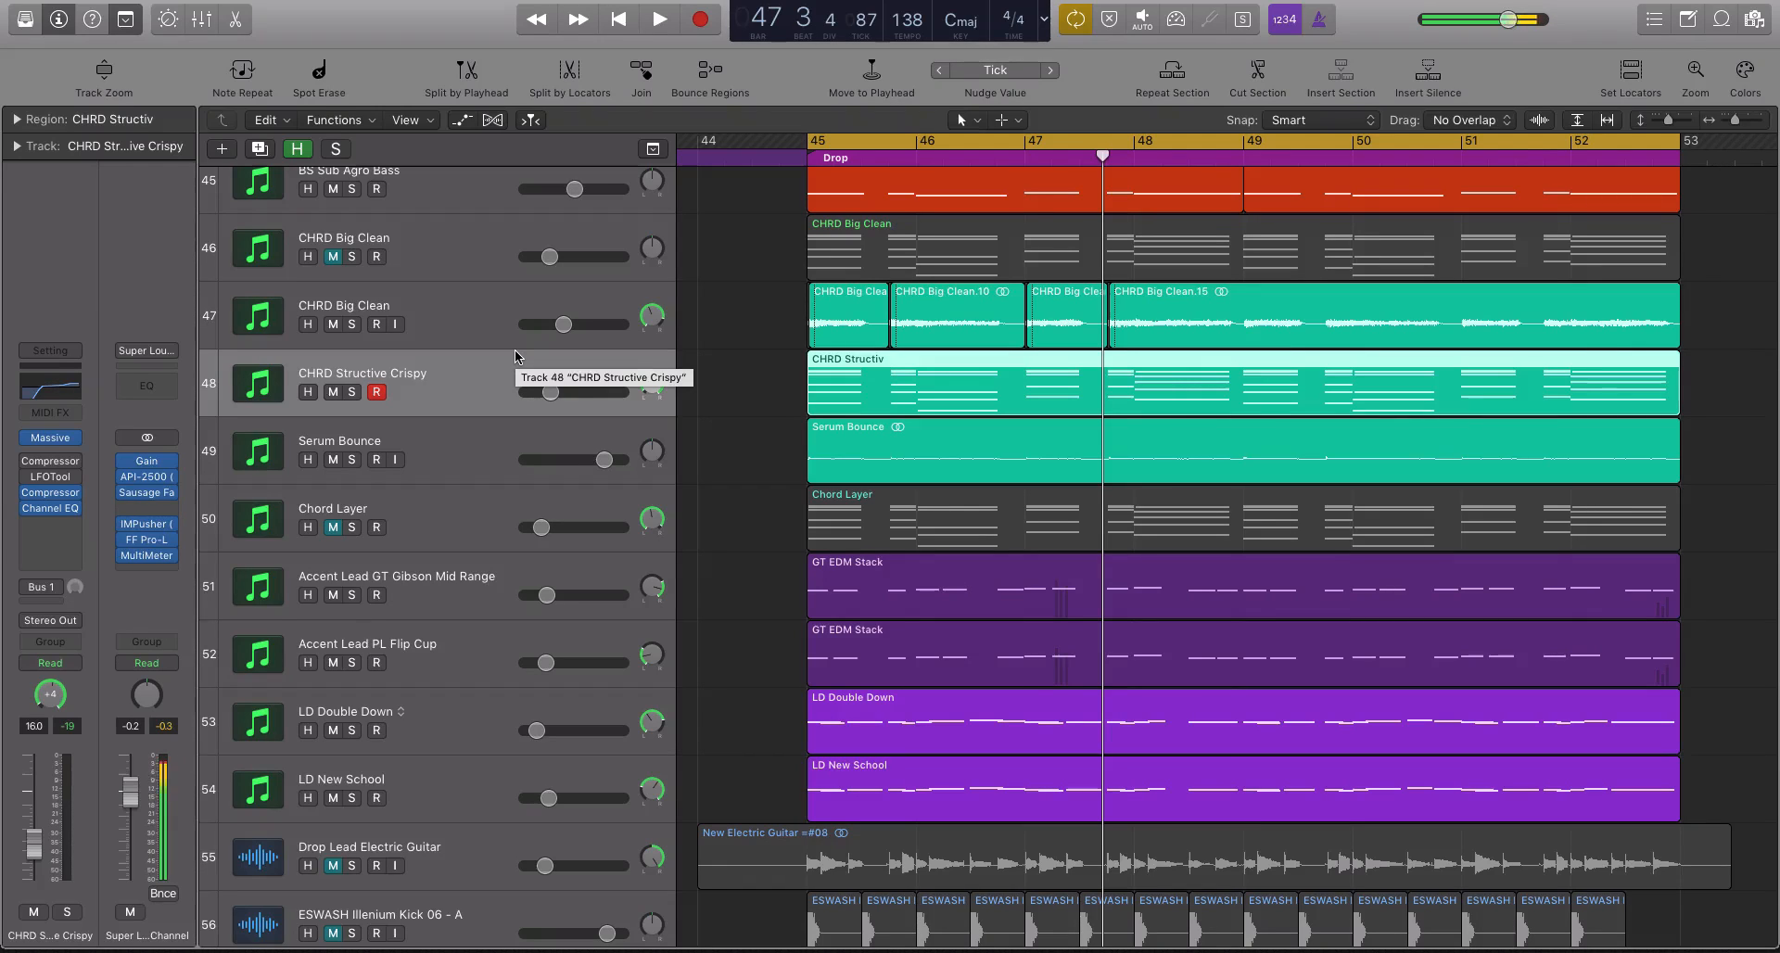
- Solo all the CHRD Big Clean regions on track 47, play them over the drop, and stop playback
click(457, 318)
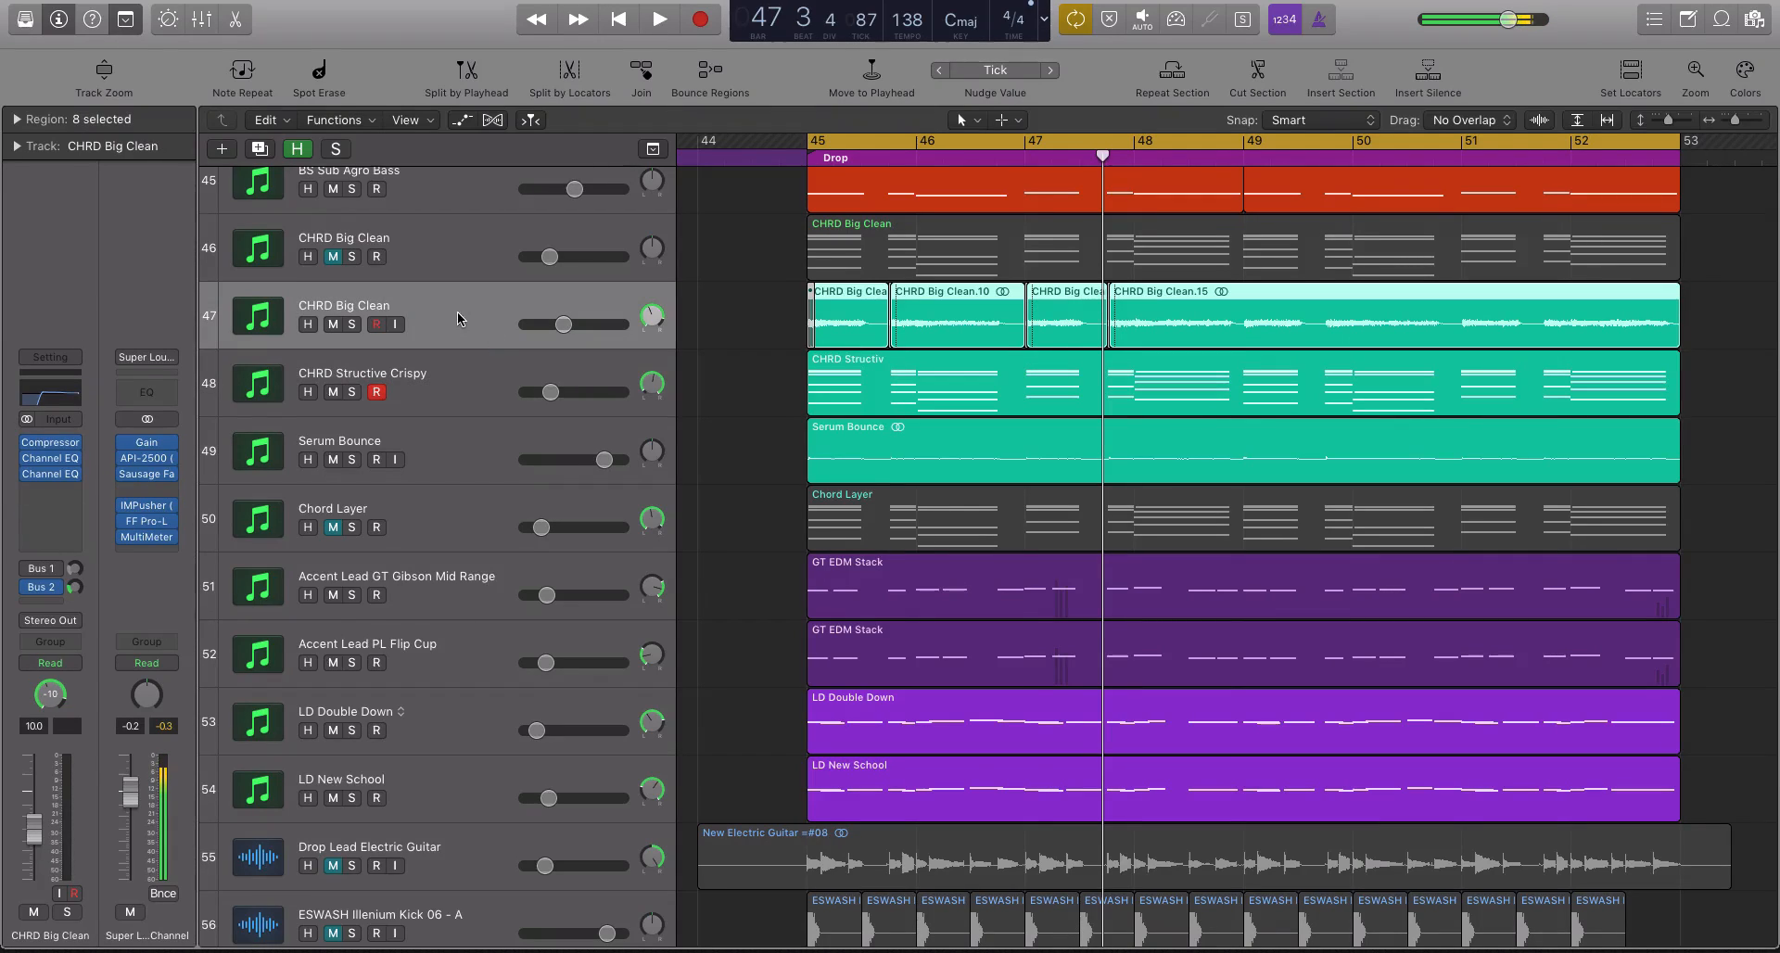
key(ctrl+s)
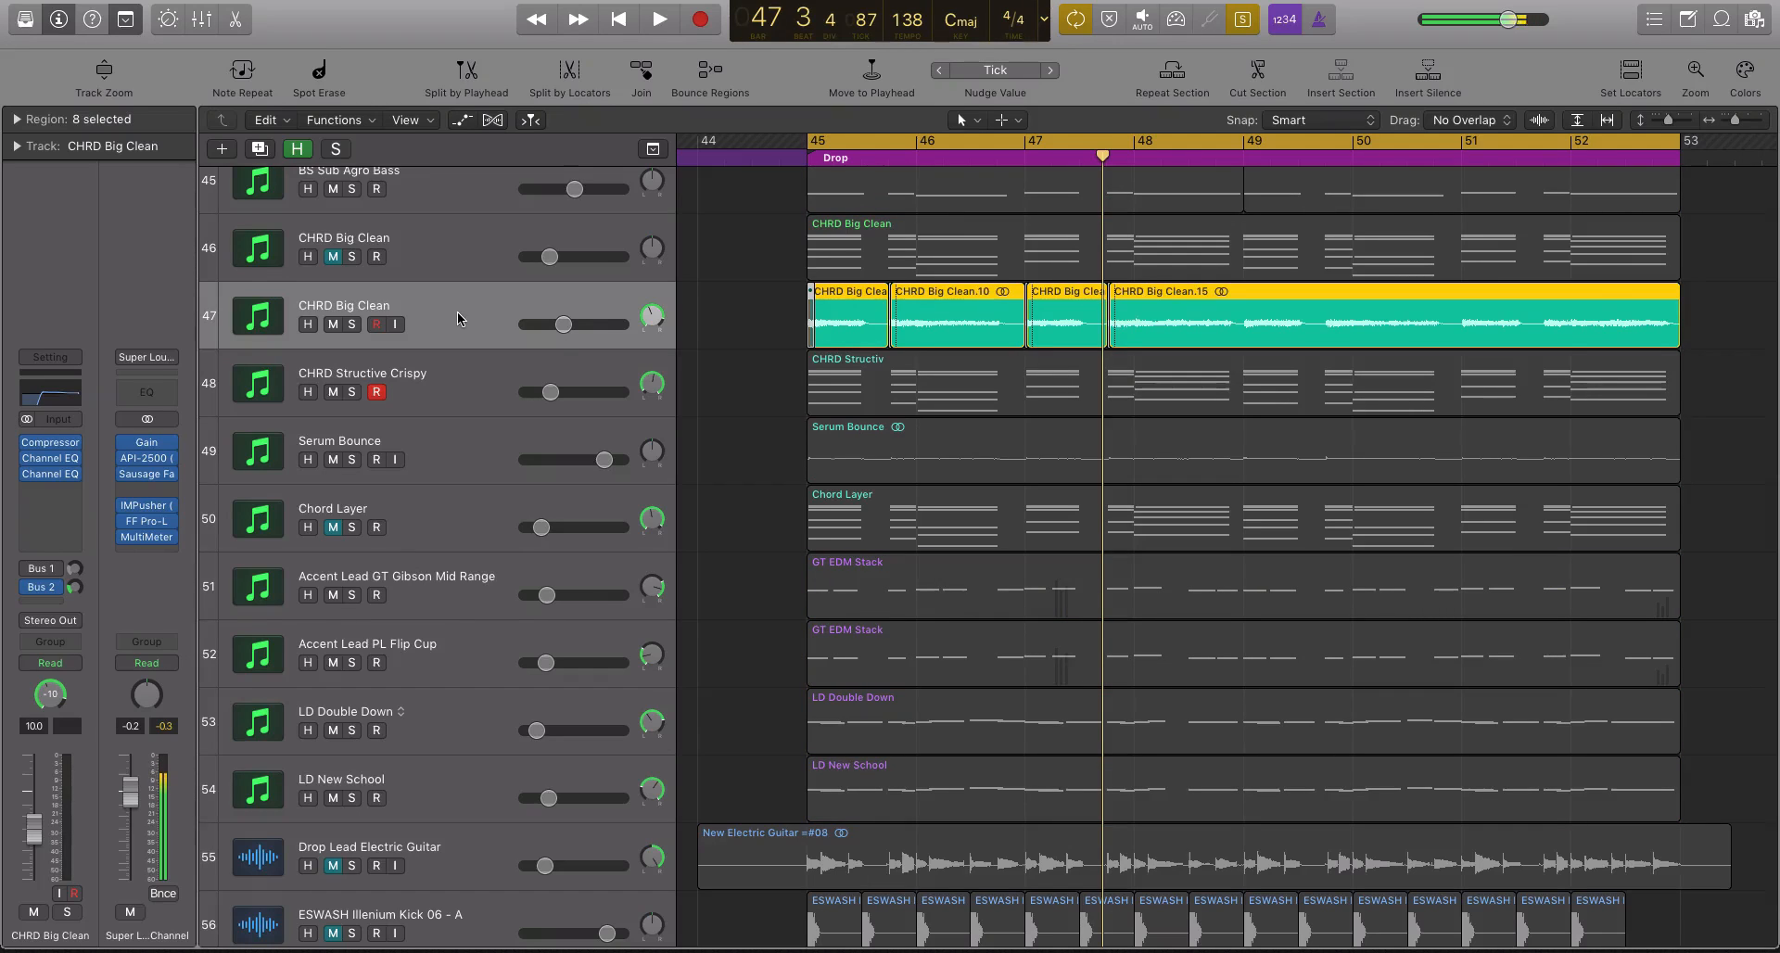
key(space)
key(super+Right)
key(super+Right)
key(super+Right)
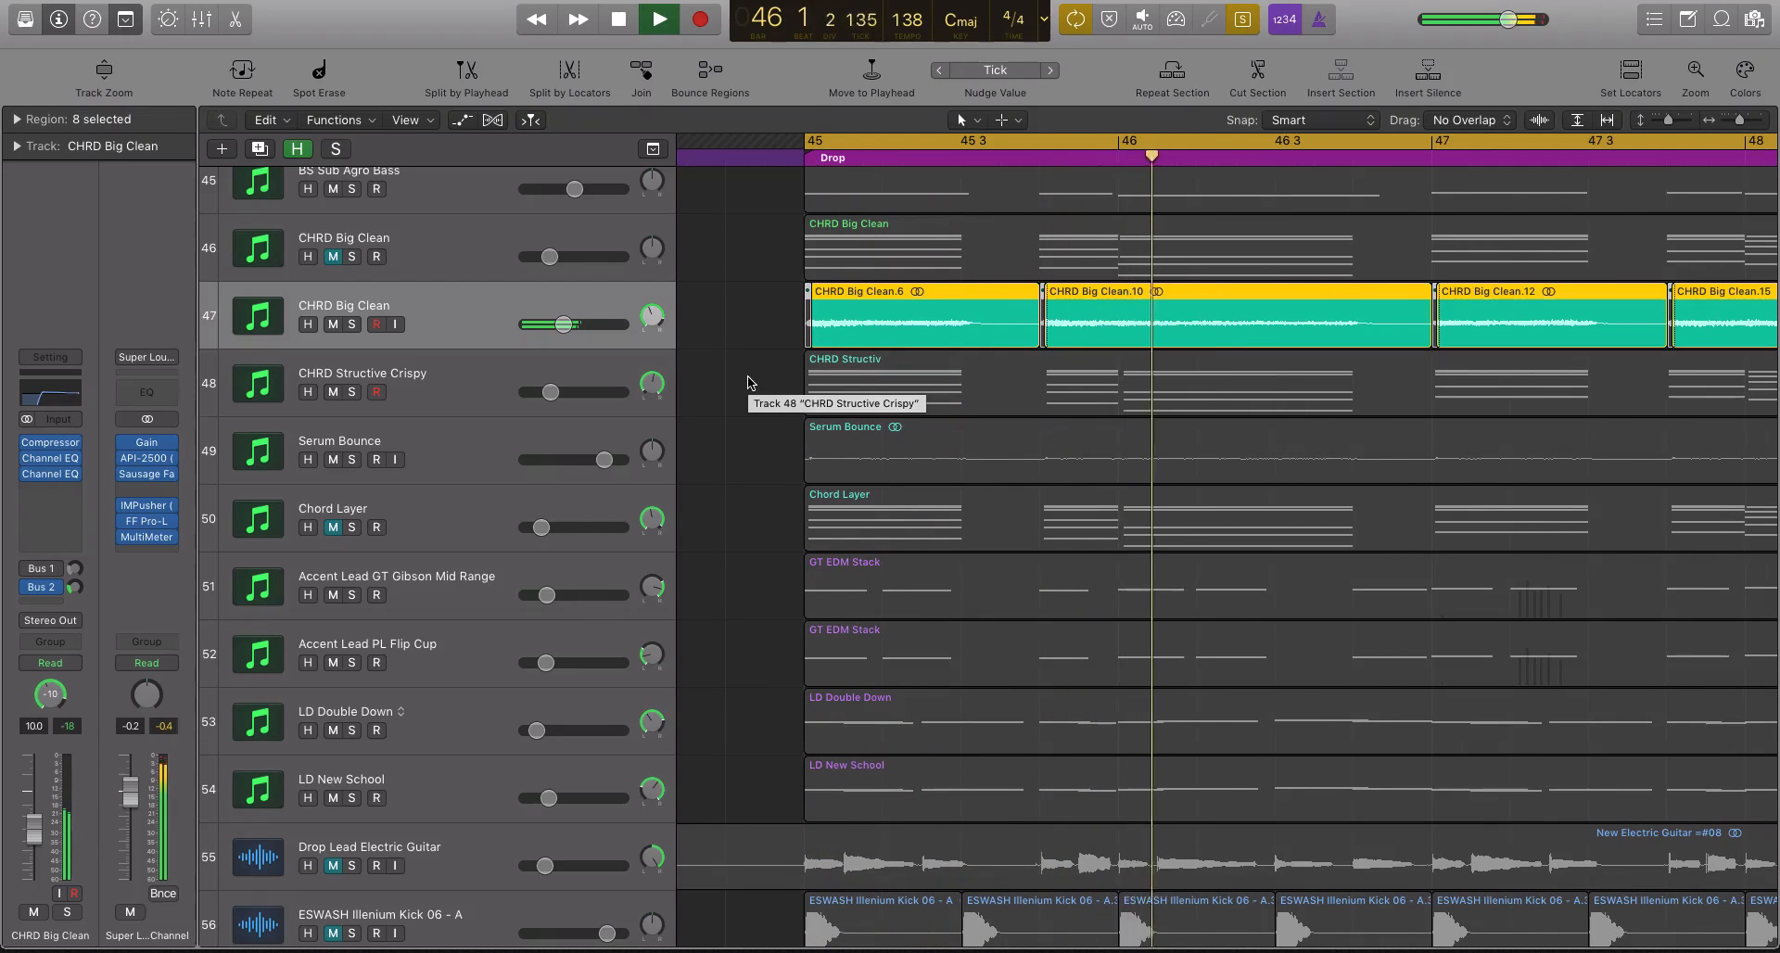
key(space)
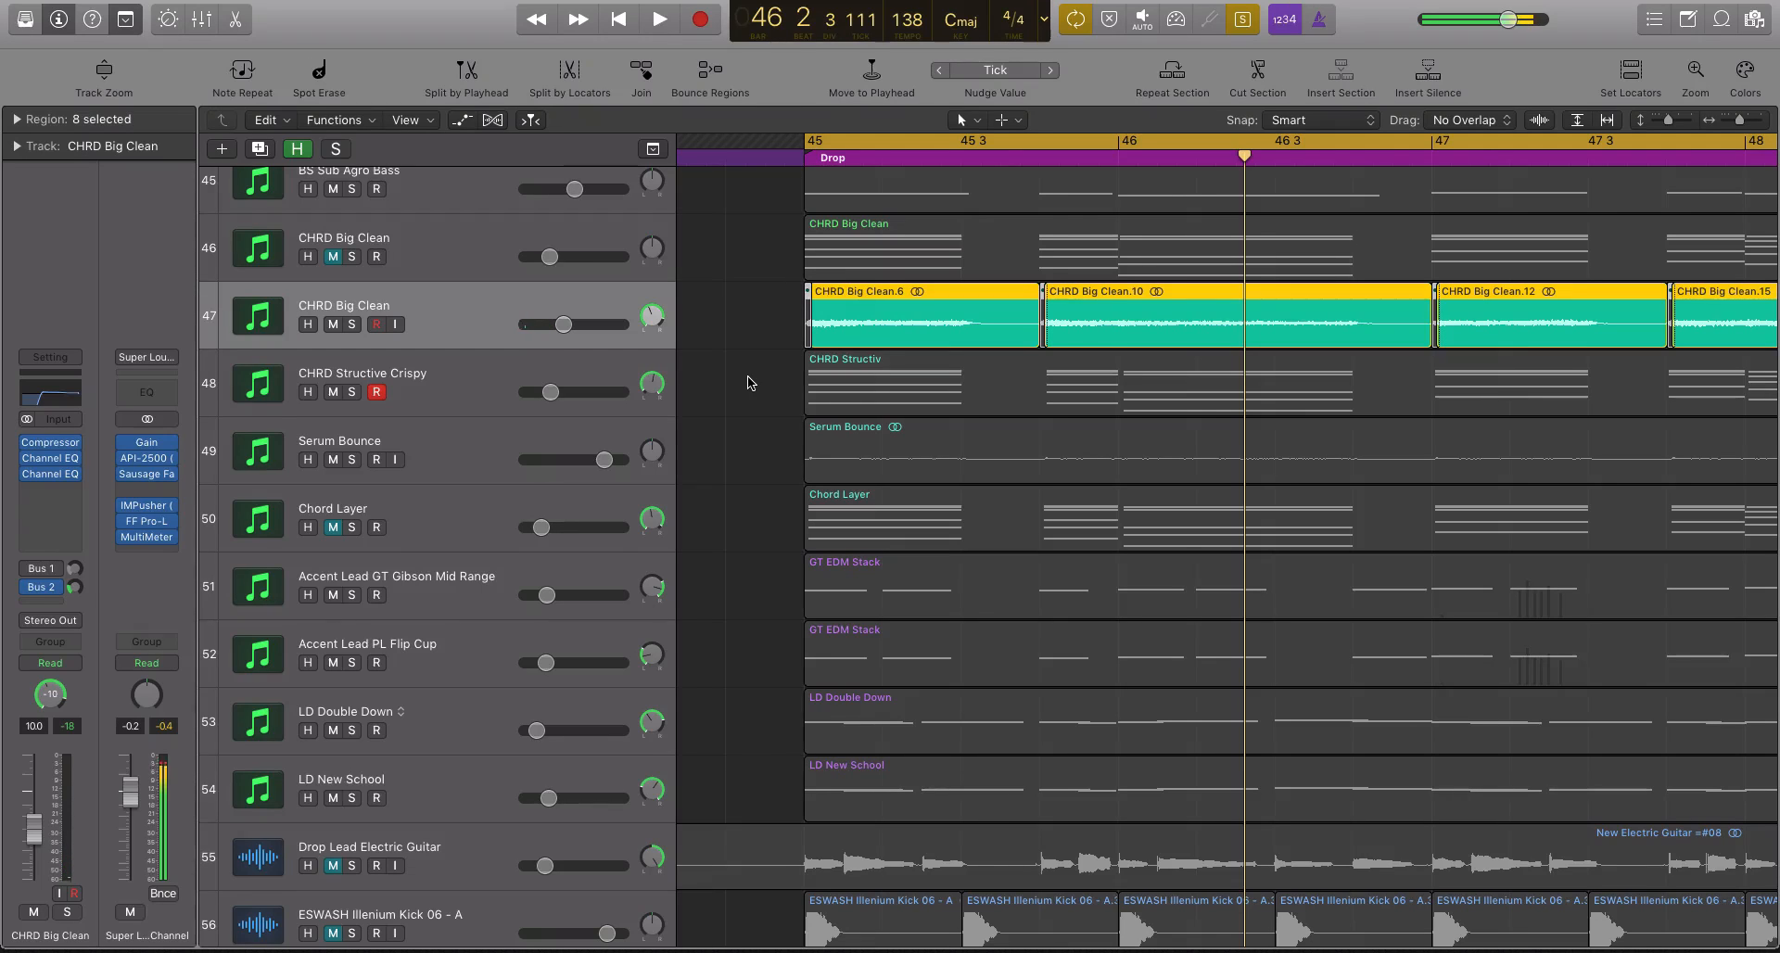
- Play the drop without solo, switch to the soloed CHRD Big Clean regions during playback, stop, and turn solo off
key(ctrl+s)
key(space)
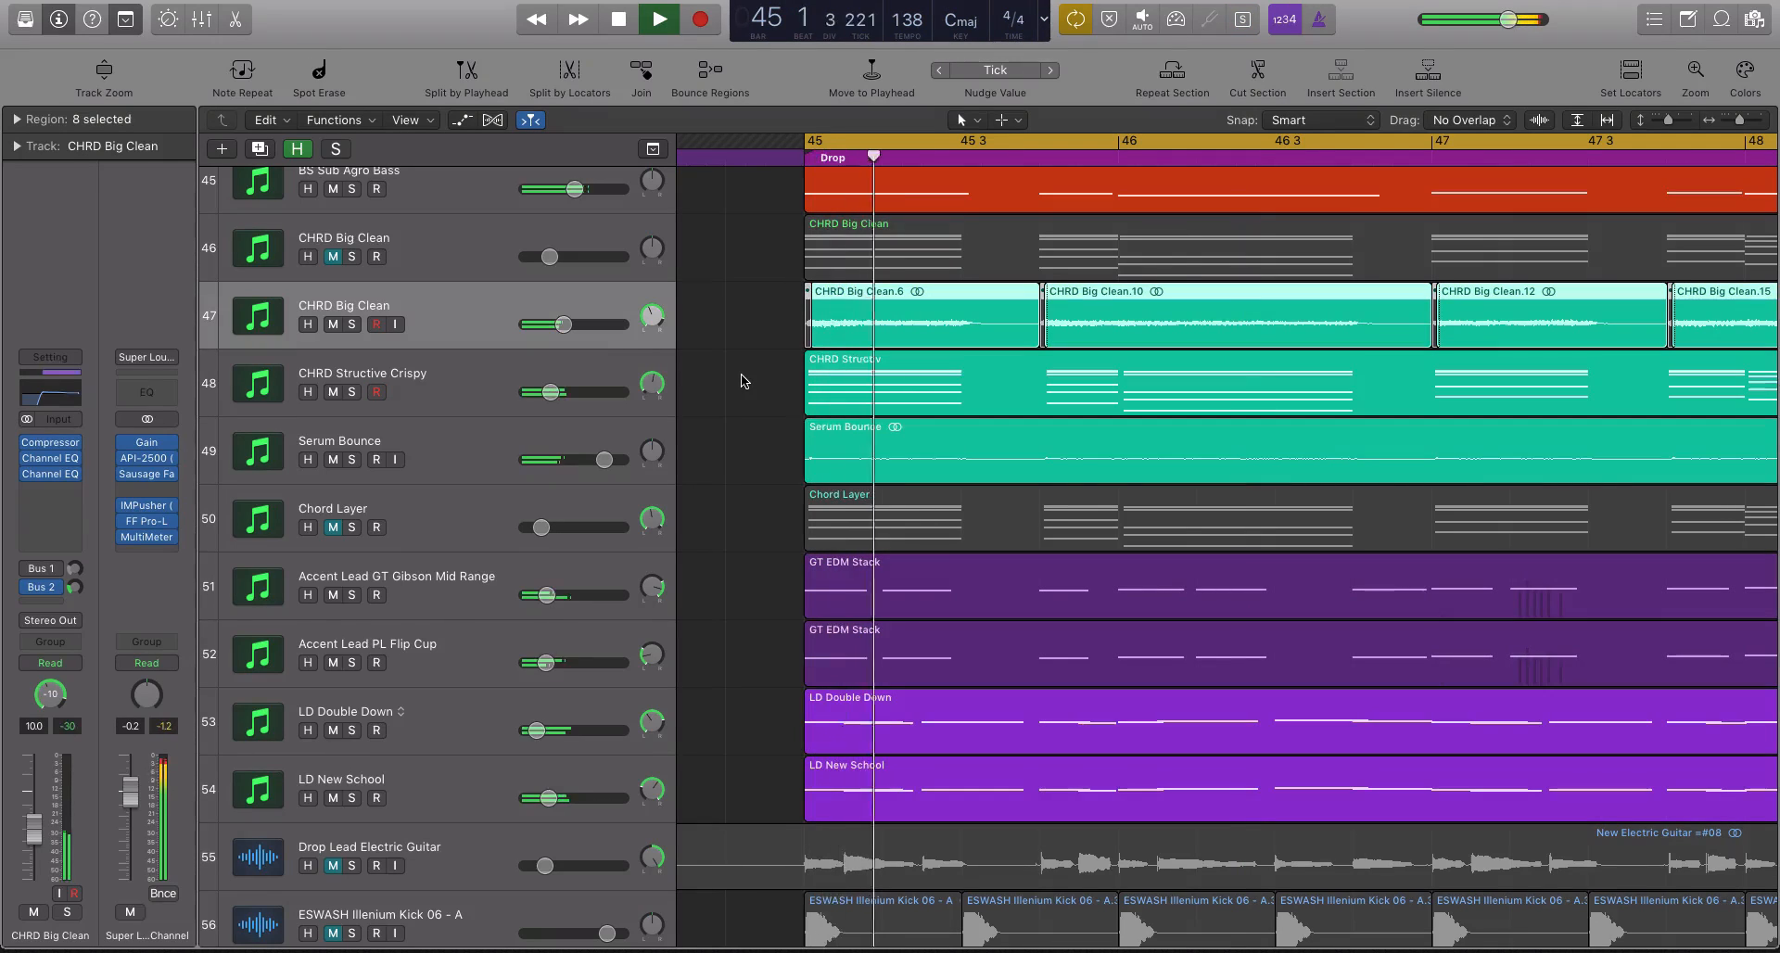
key(ctrl+s)
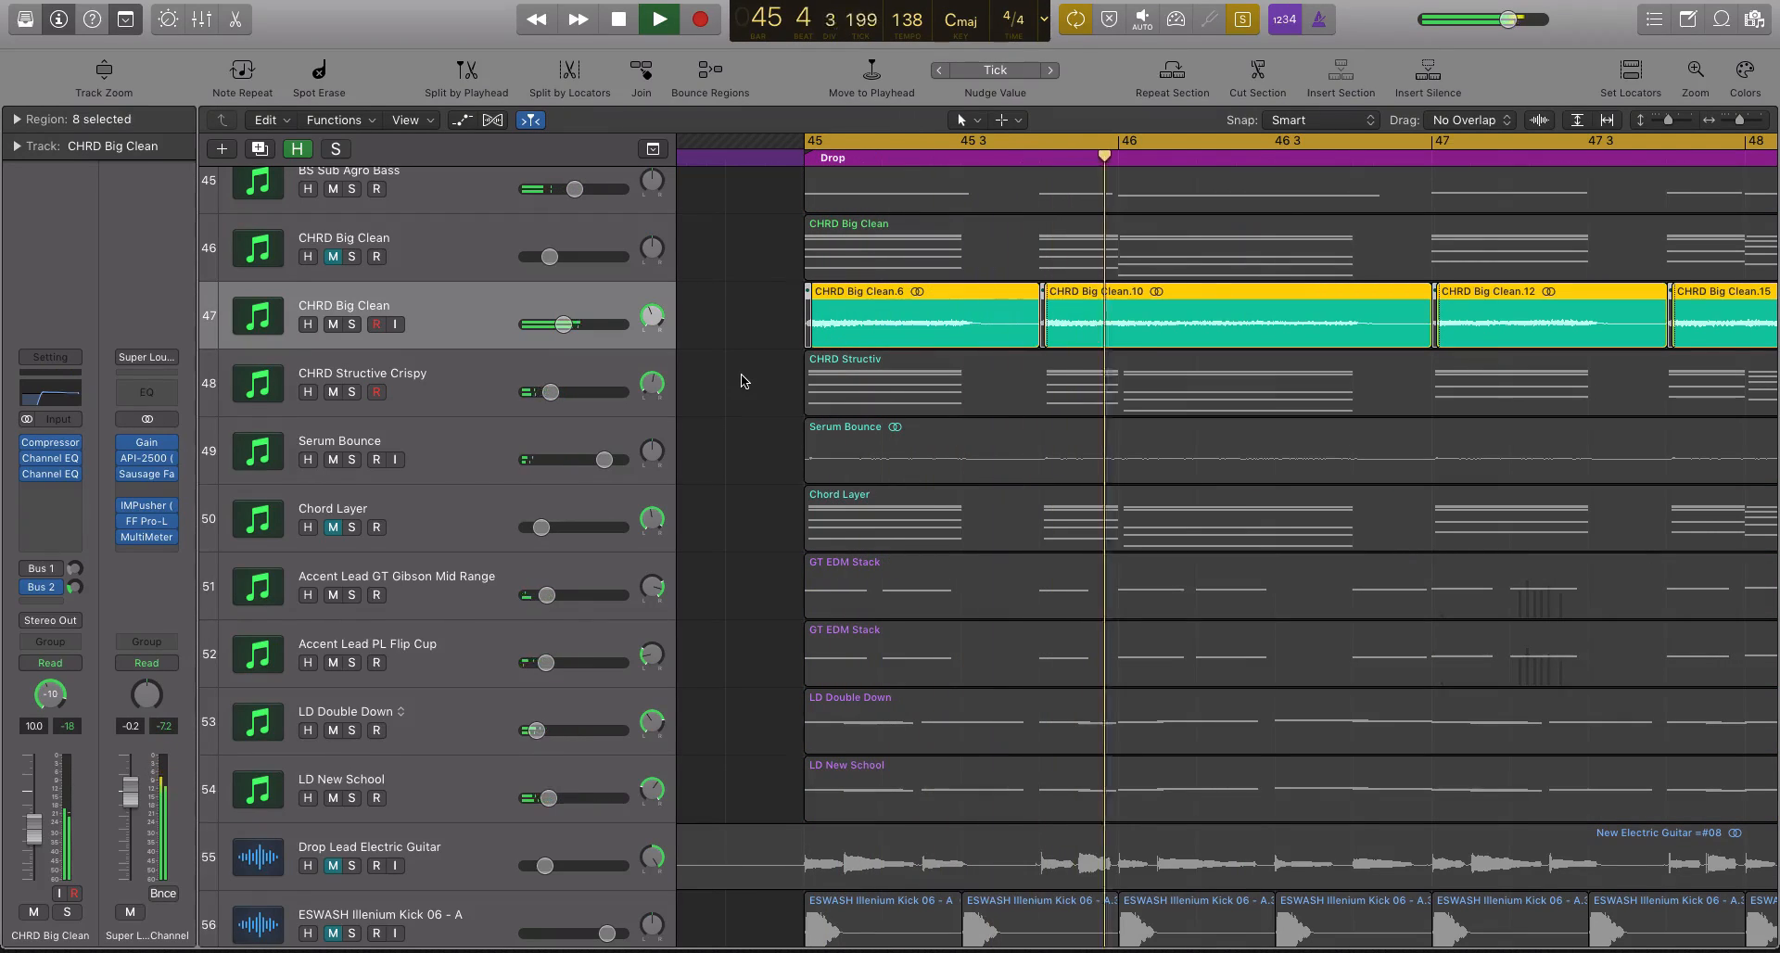
key(space)
key(ctrl+s)
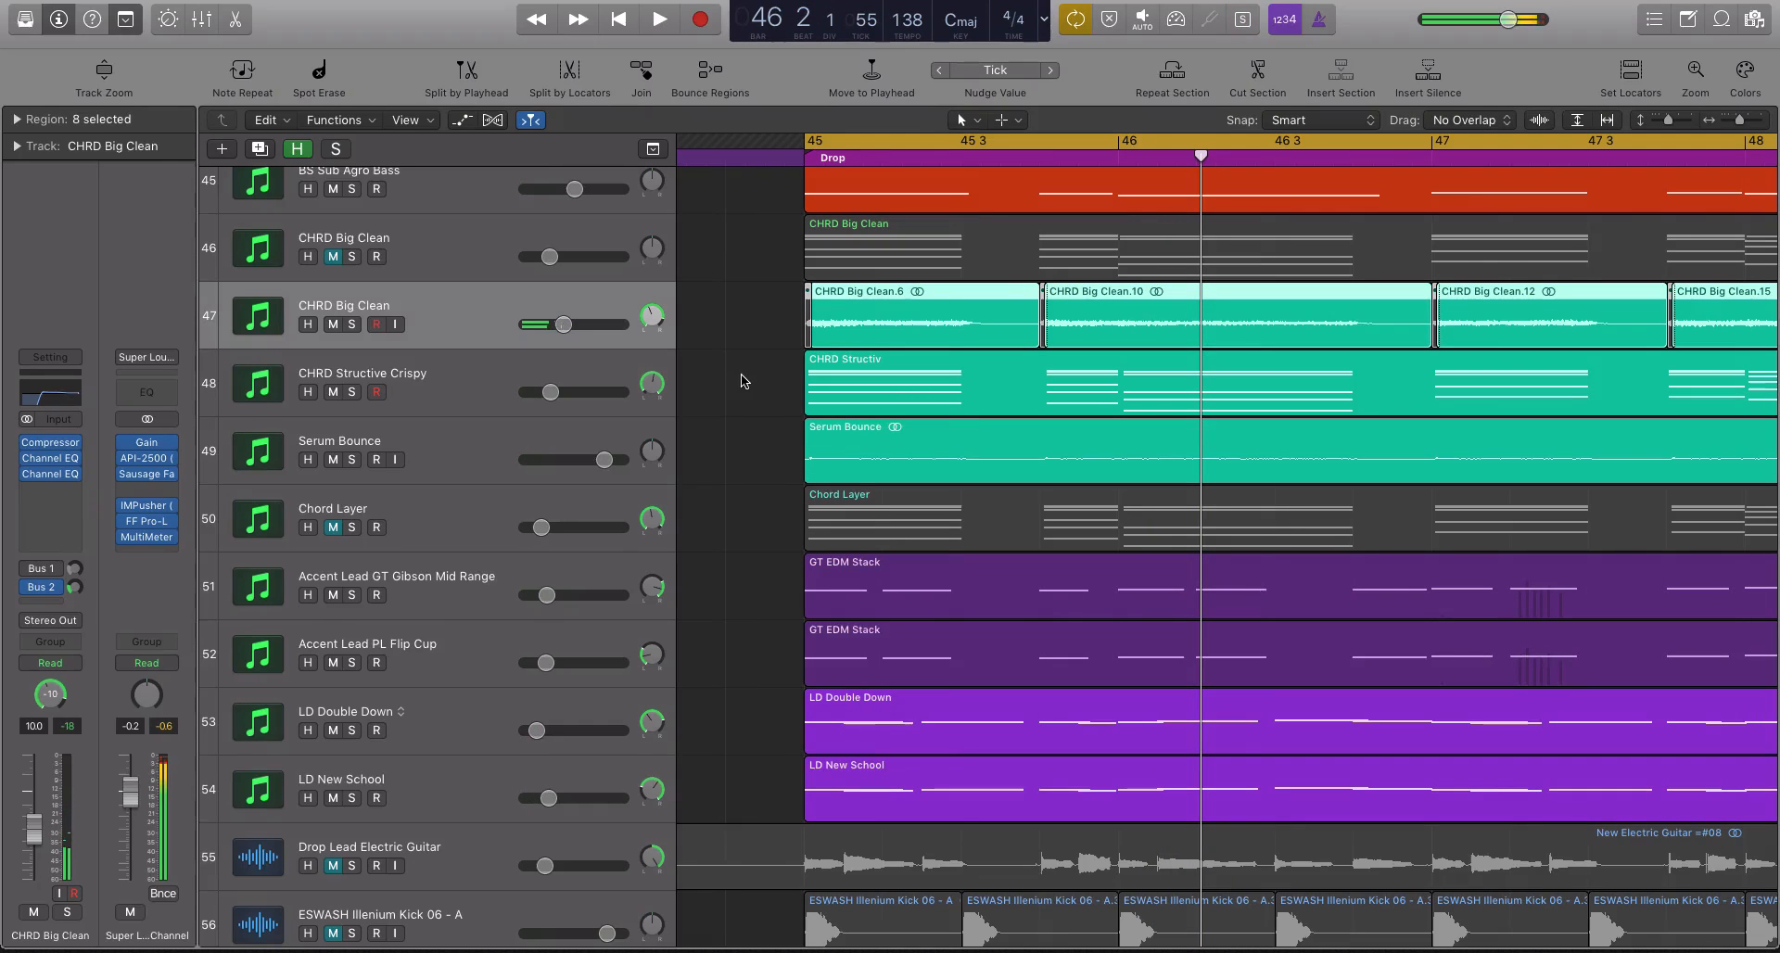
- Solo the CHRD Structiv region on track 48 and play it from the start of the drop, and stop playback
click(501, 387)
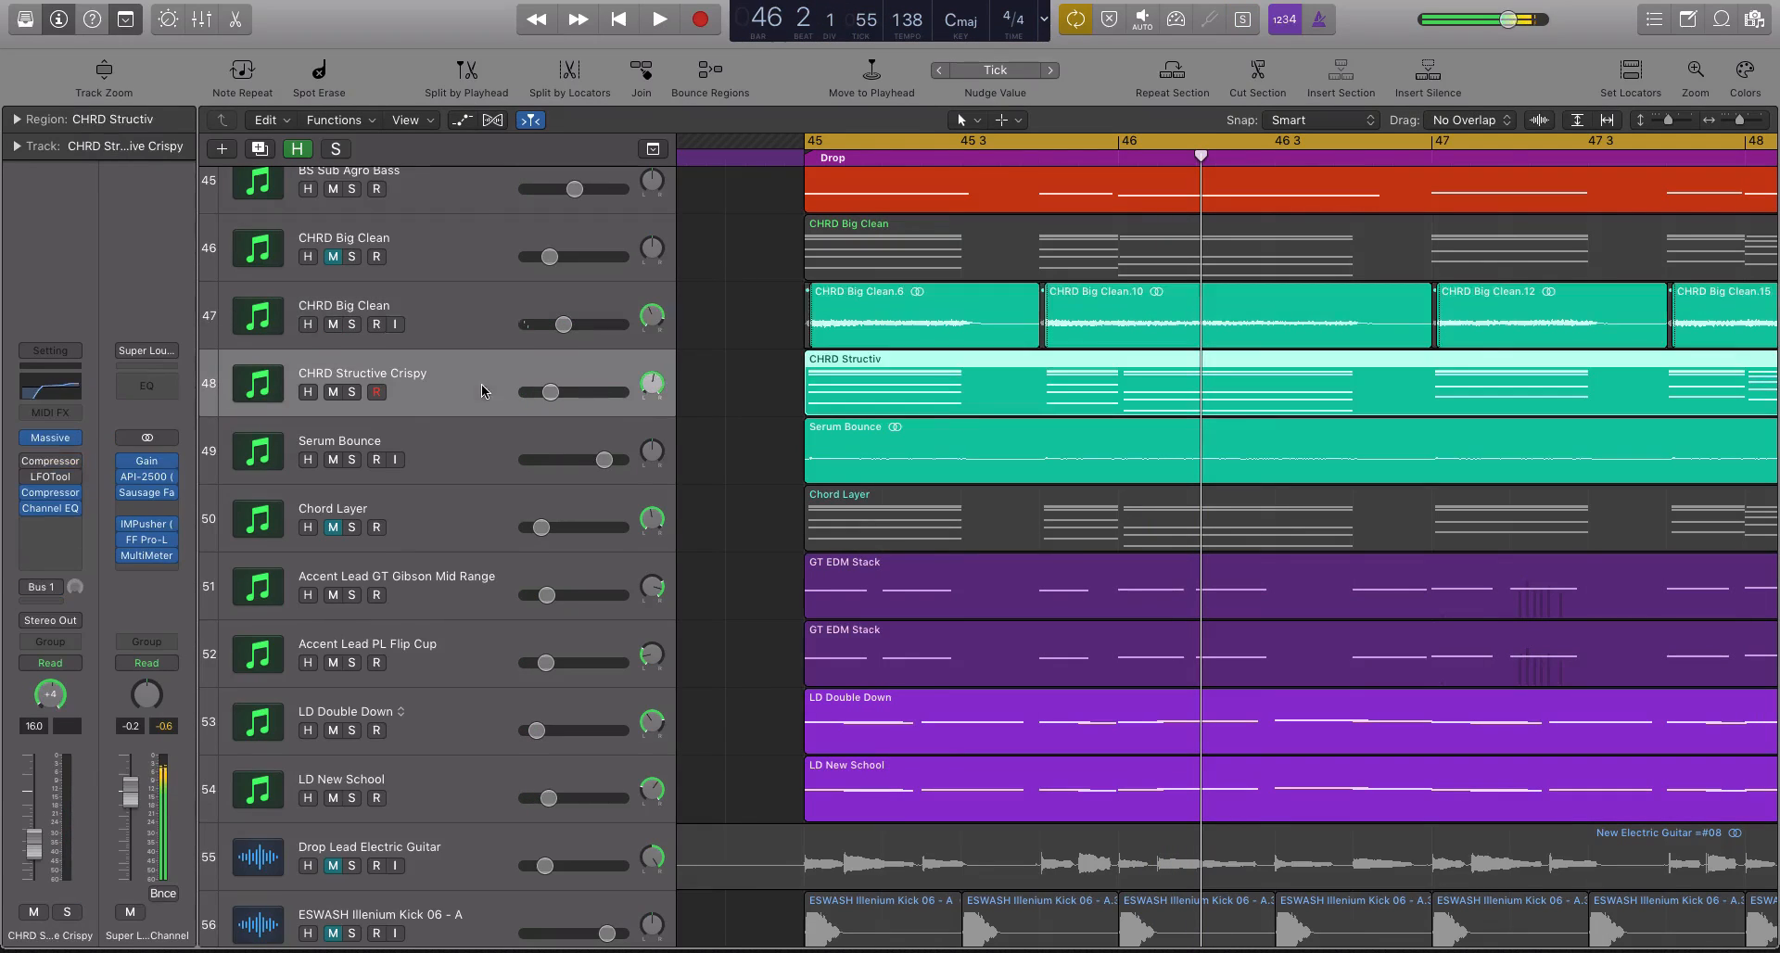
key(ctrl+s)
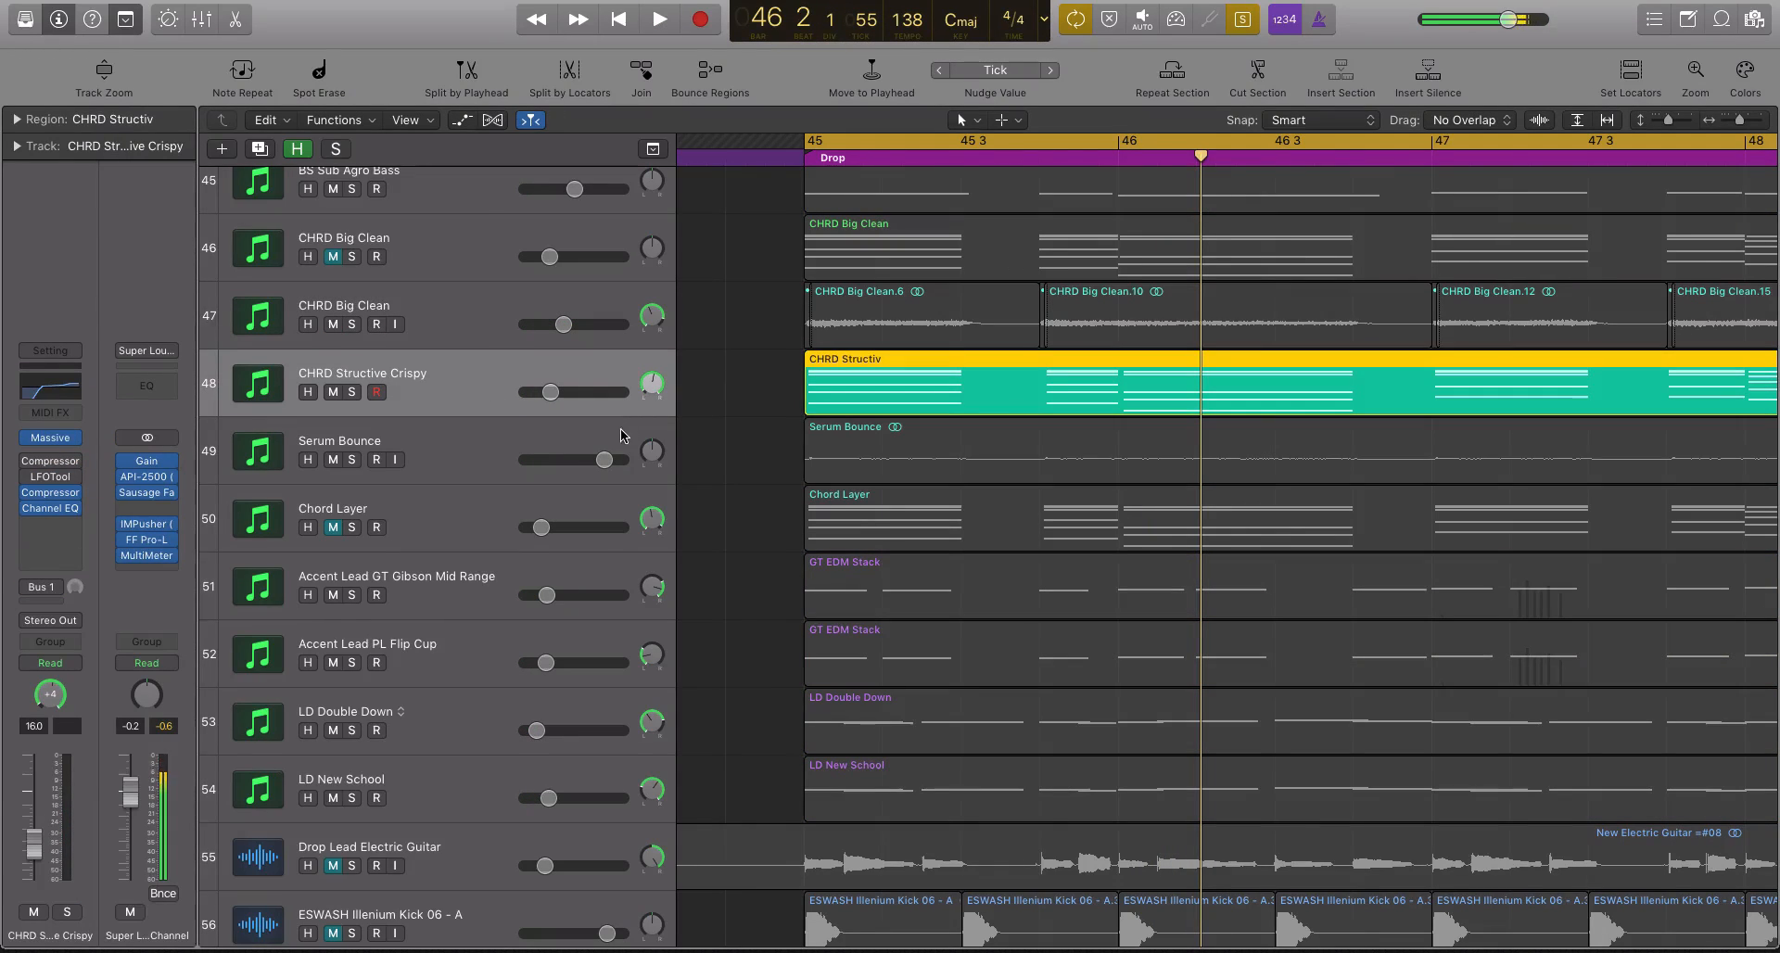
key(space)
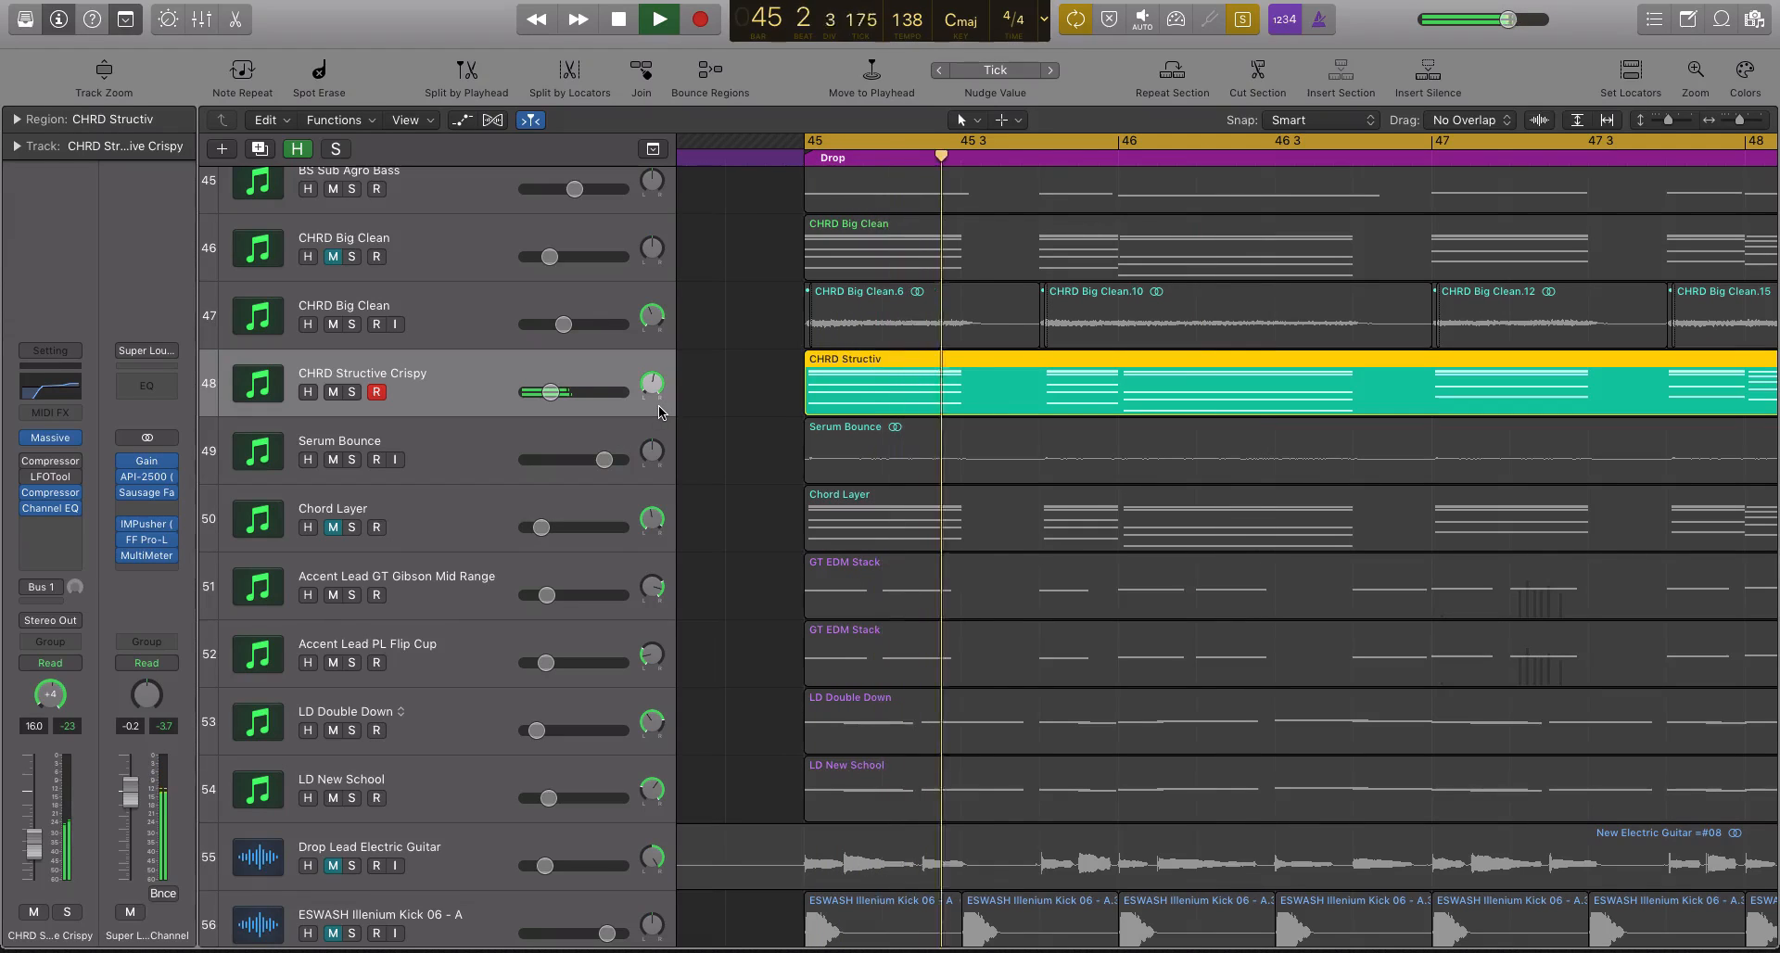
key(space)
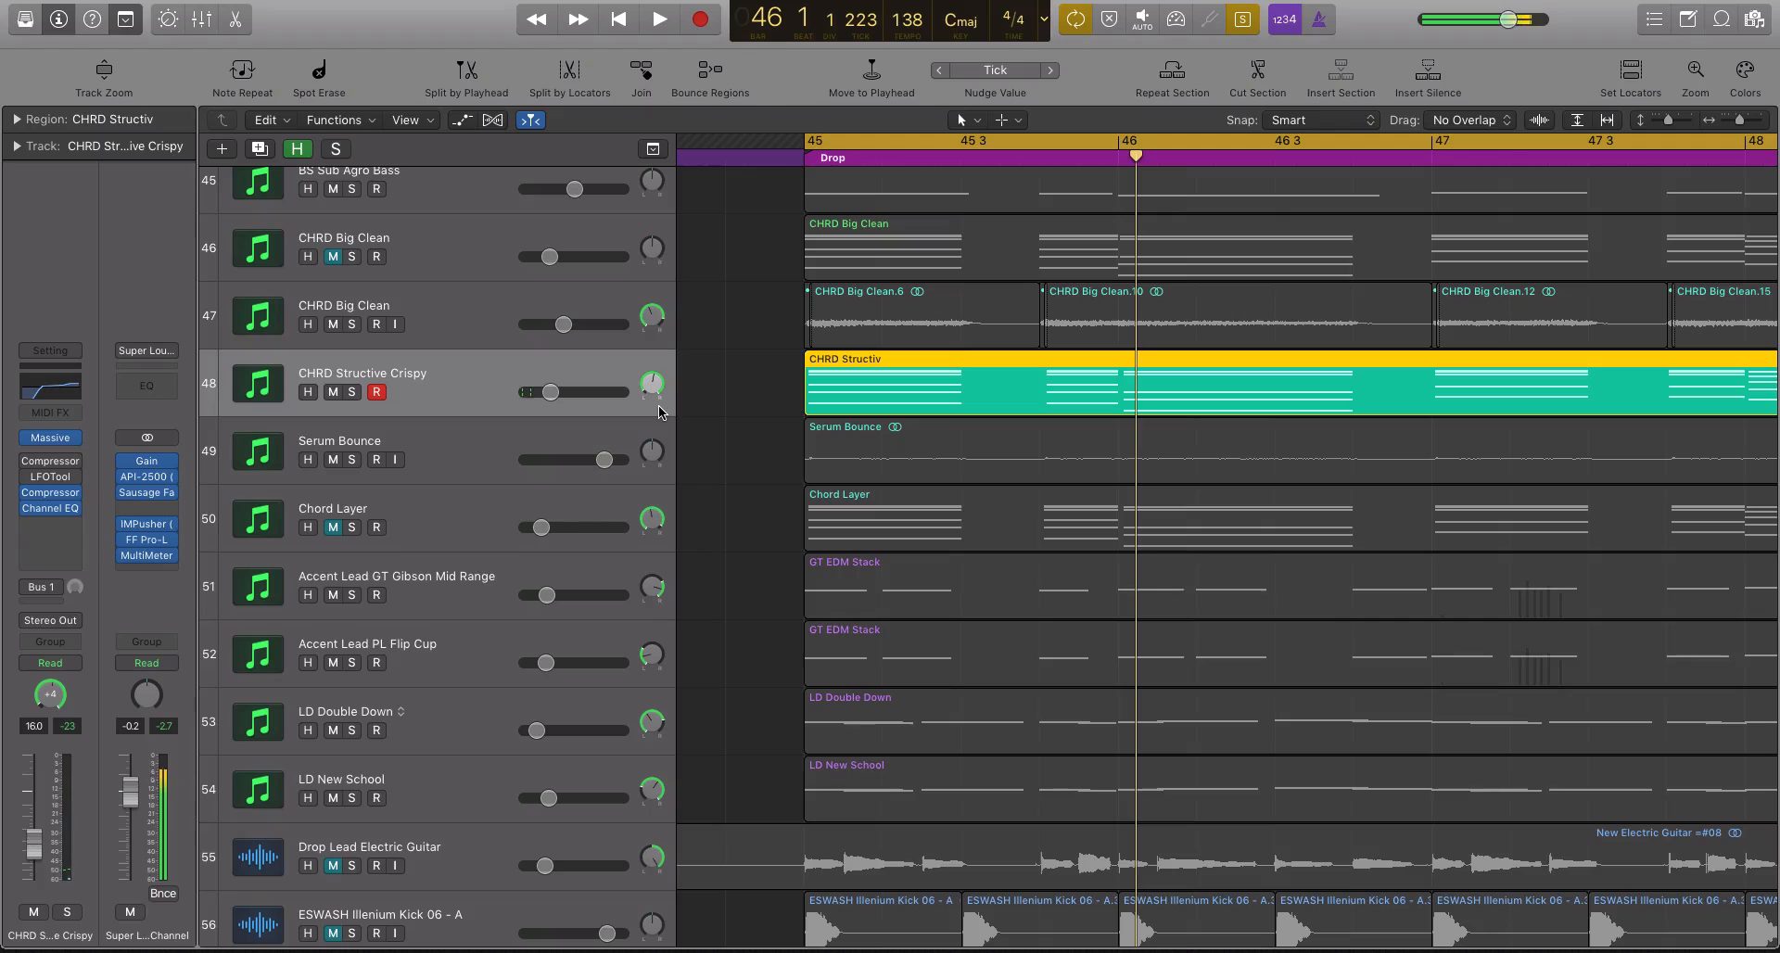
- Open the Massive synth on the CHRD Structive Crispy track, view the first envelope's settings, and close the plug-in window
mouse_move(60, 448)
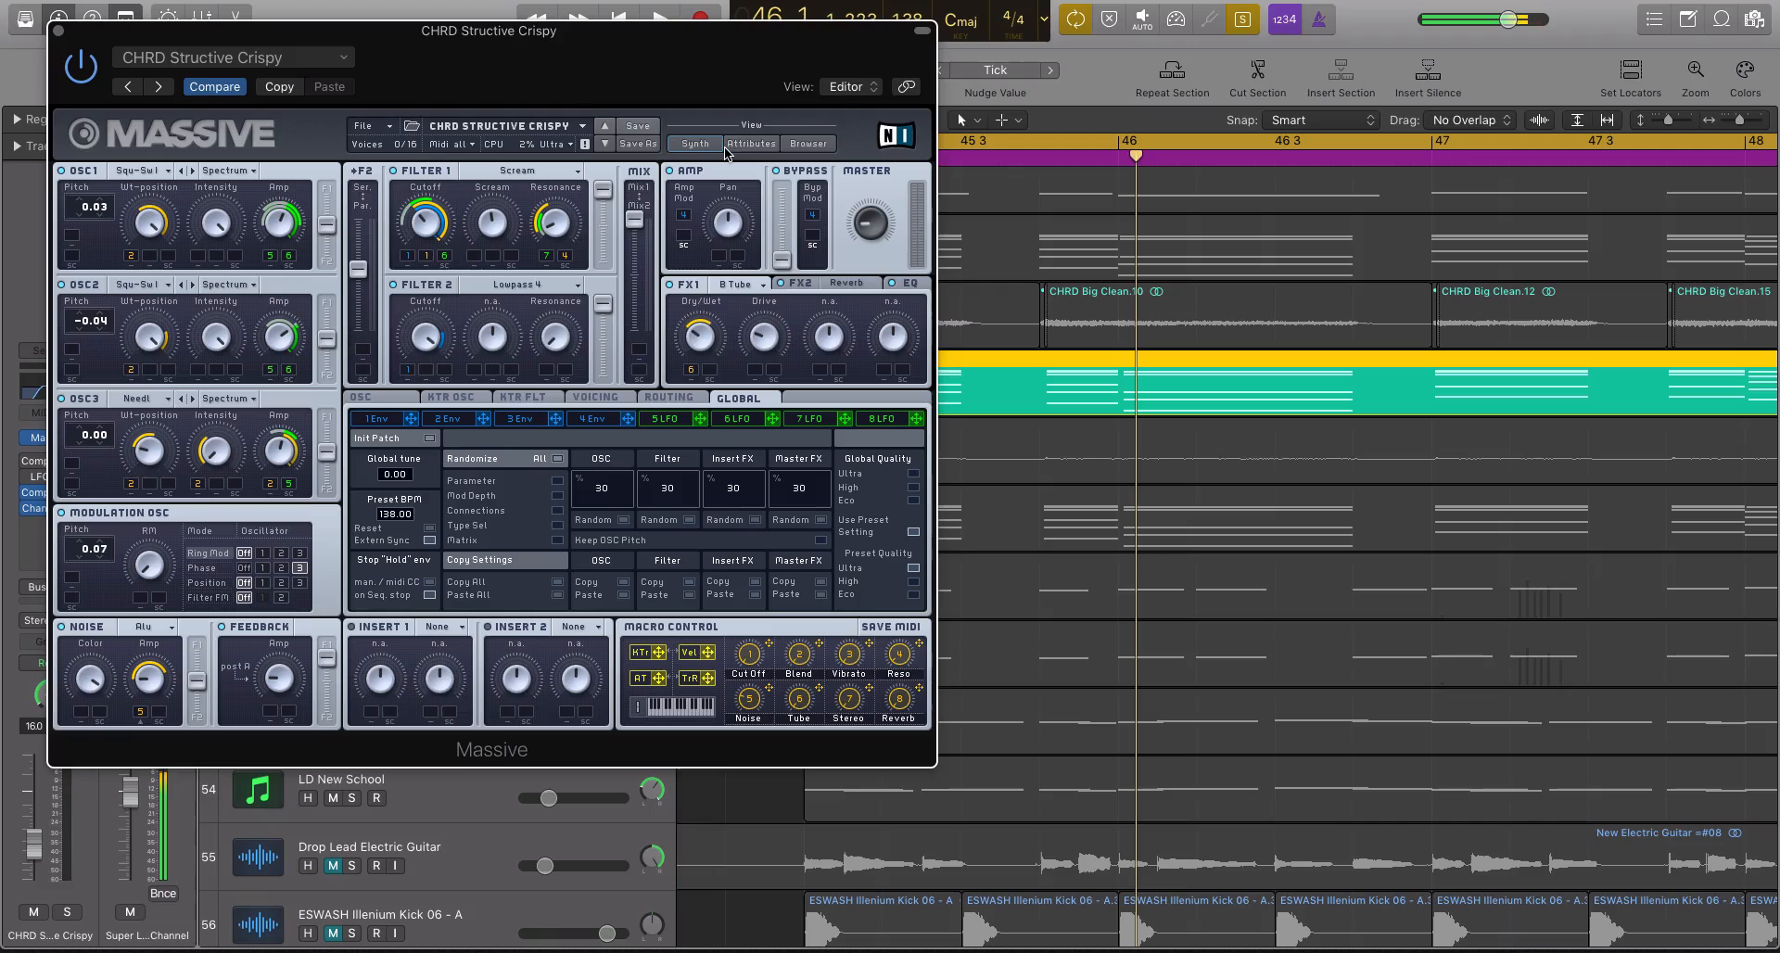
drag(573, 35, 964, 122)
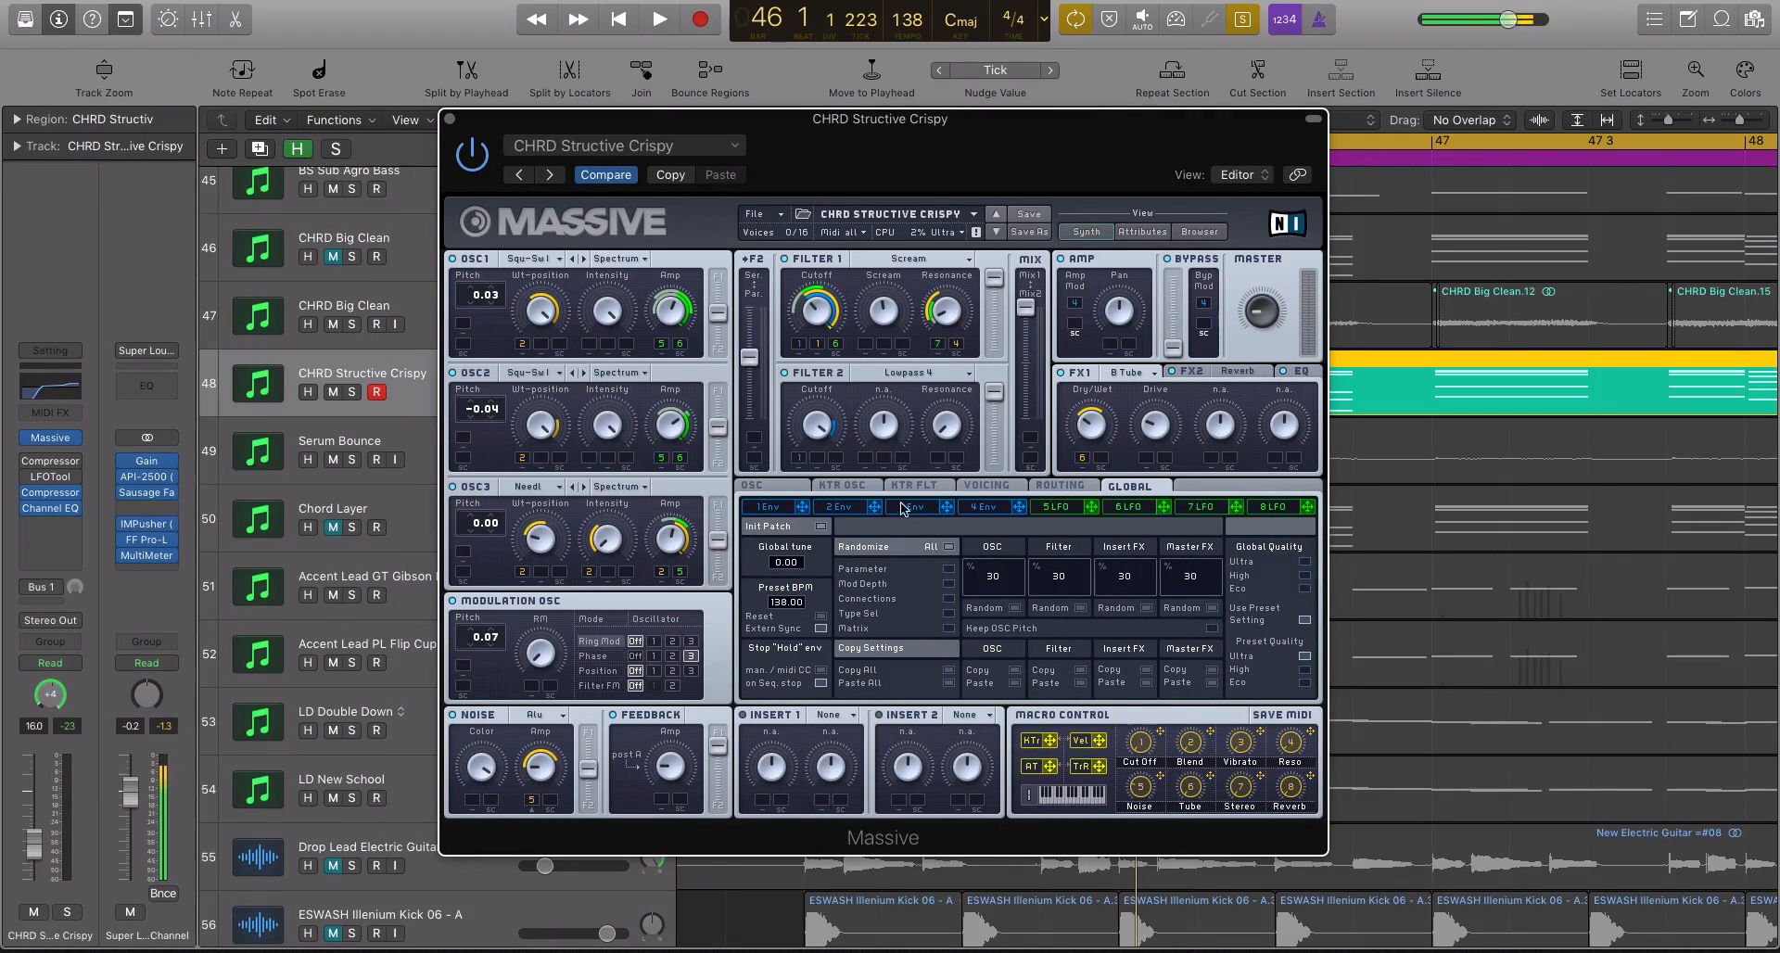
click(768, 506)
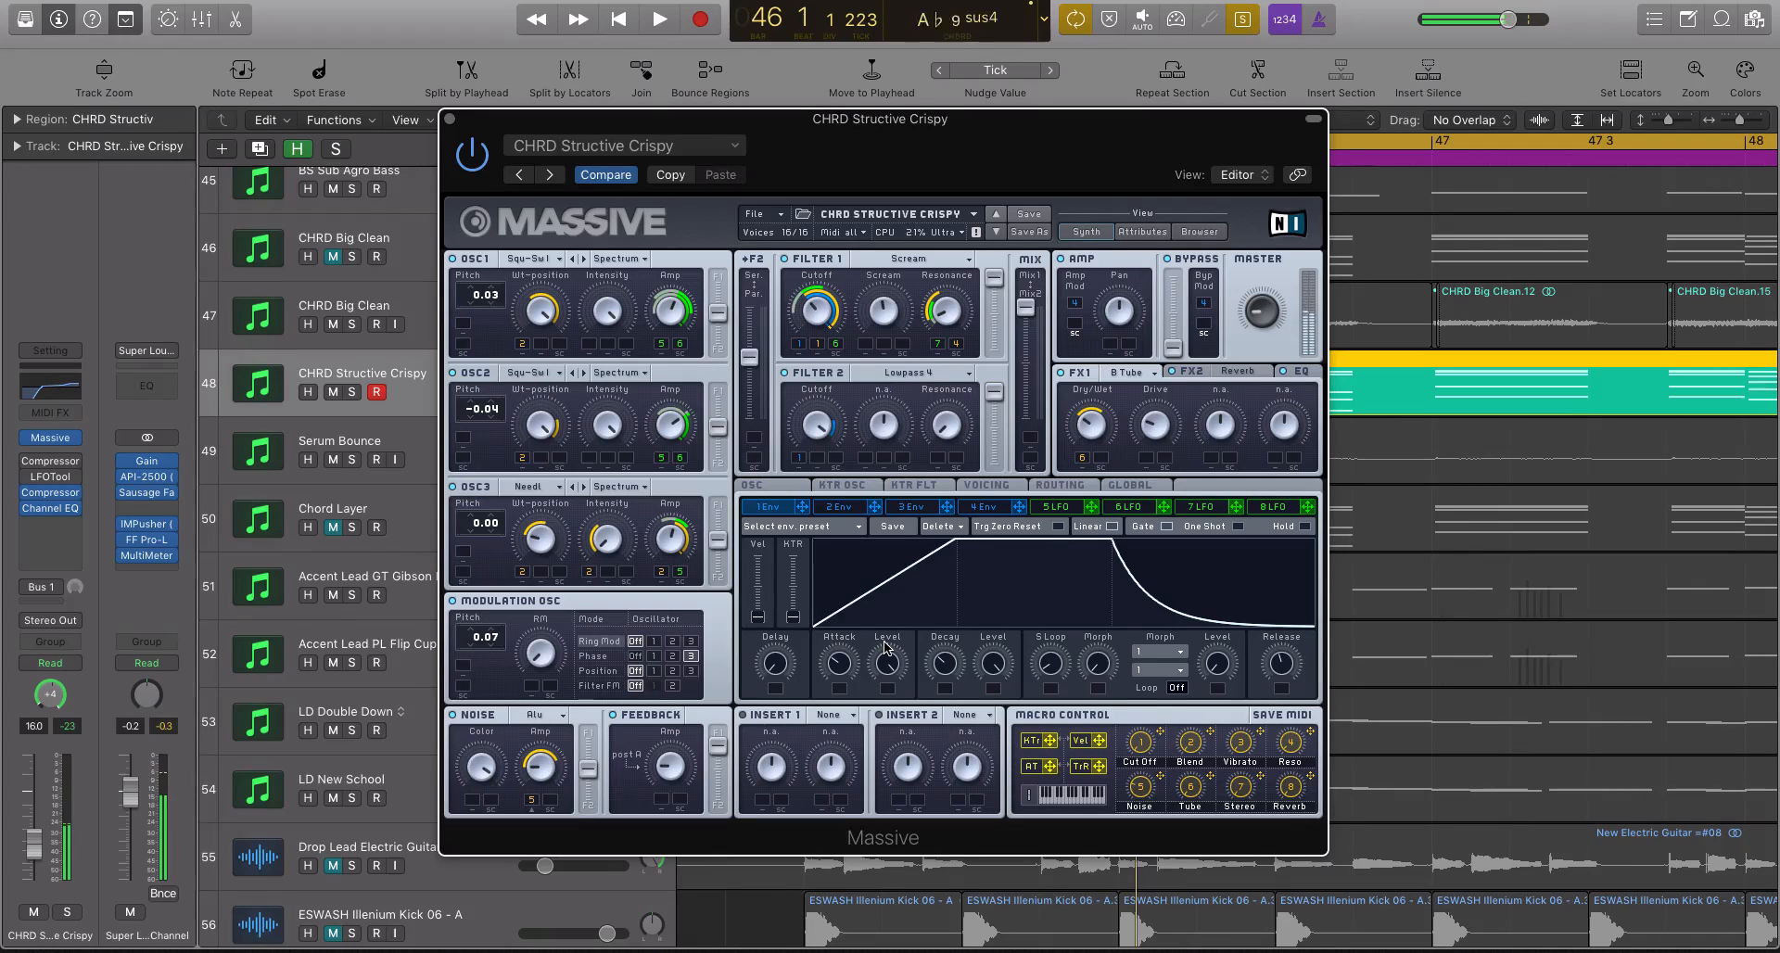
click(450, 121)
- Play the first CHRD Big Clean regions soloed with CHRD Structiv, raising the CHRD Structive Crispy volume to -9.8 dB
drag(735, 306, 1379, 376)
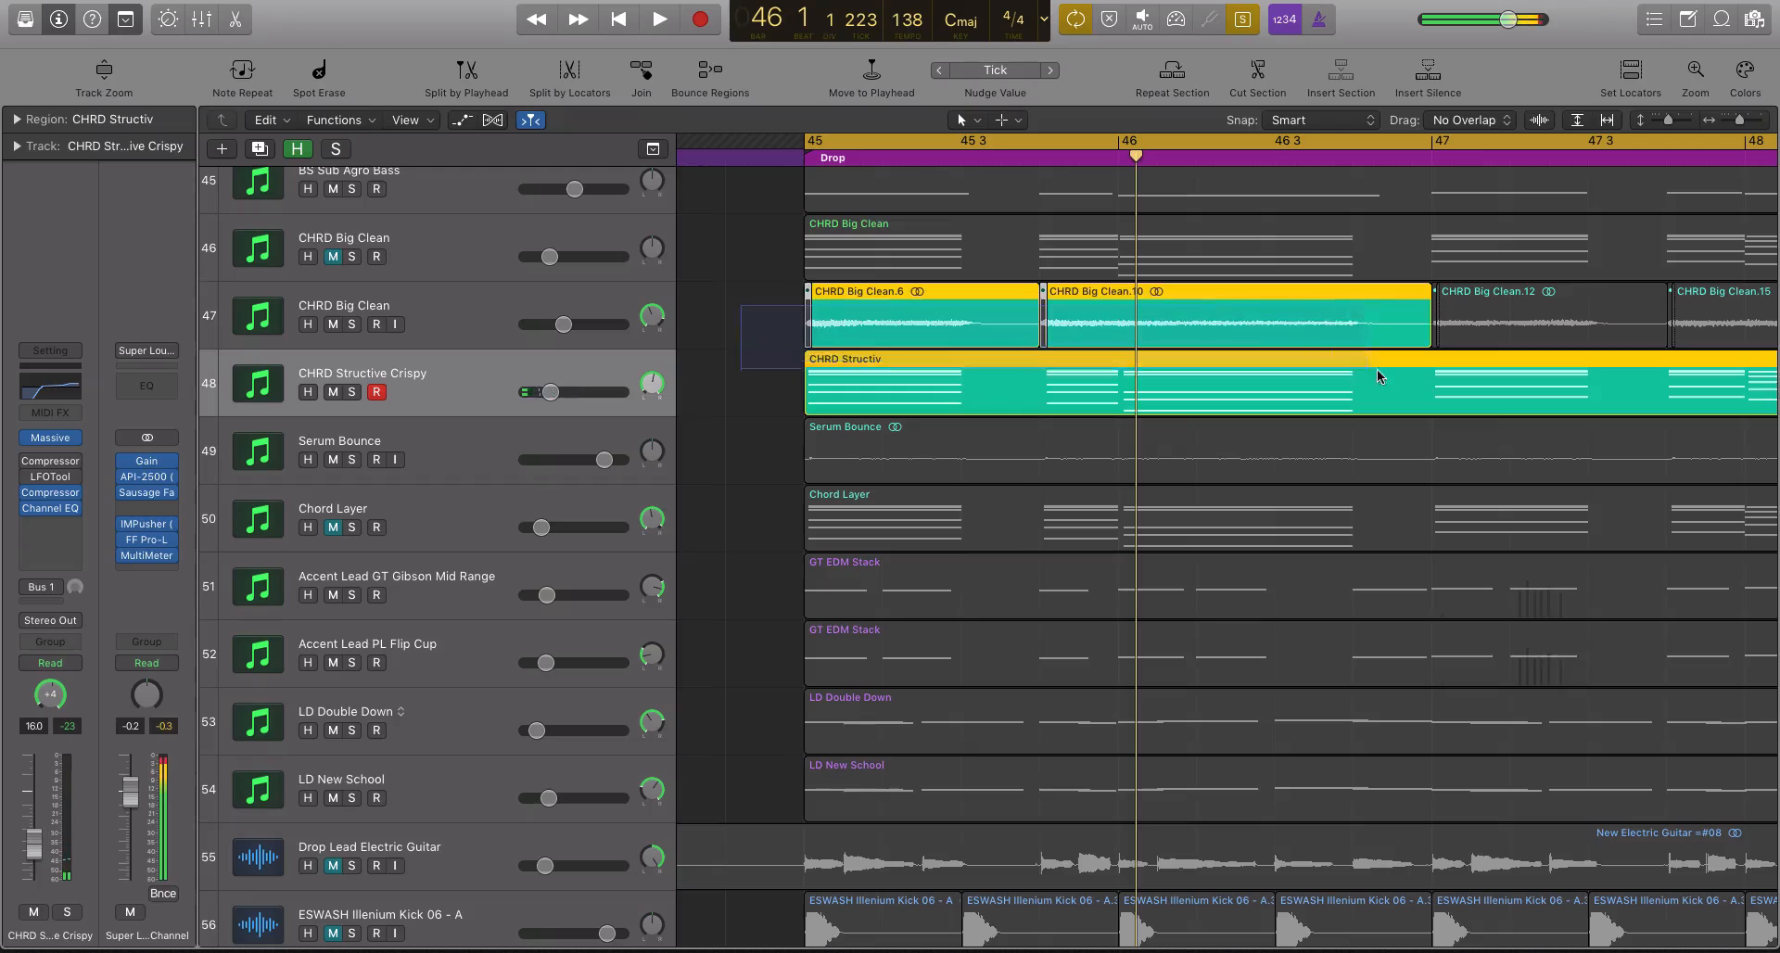
key(space)
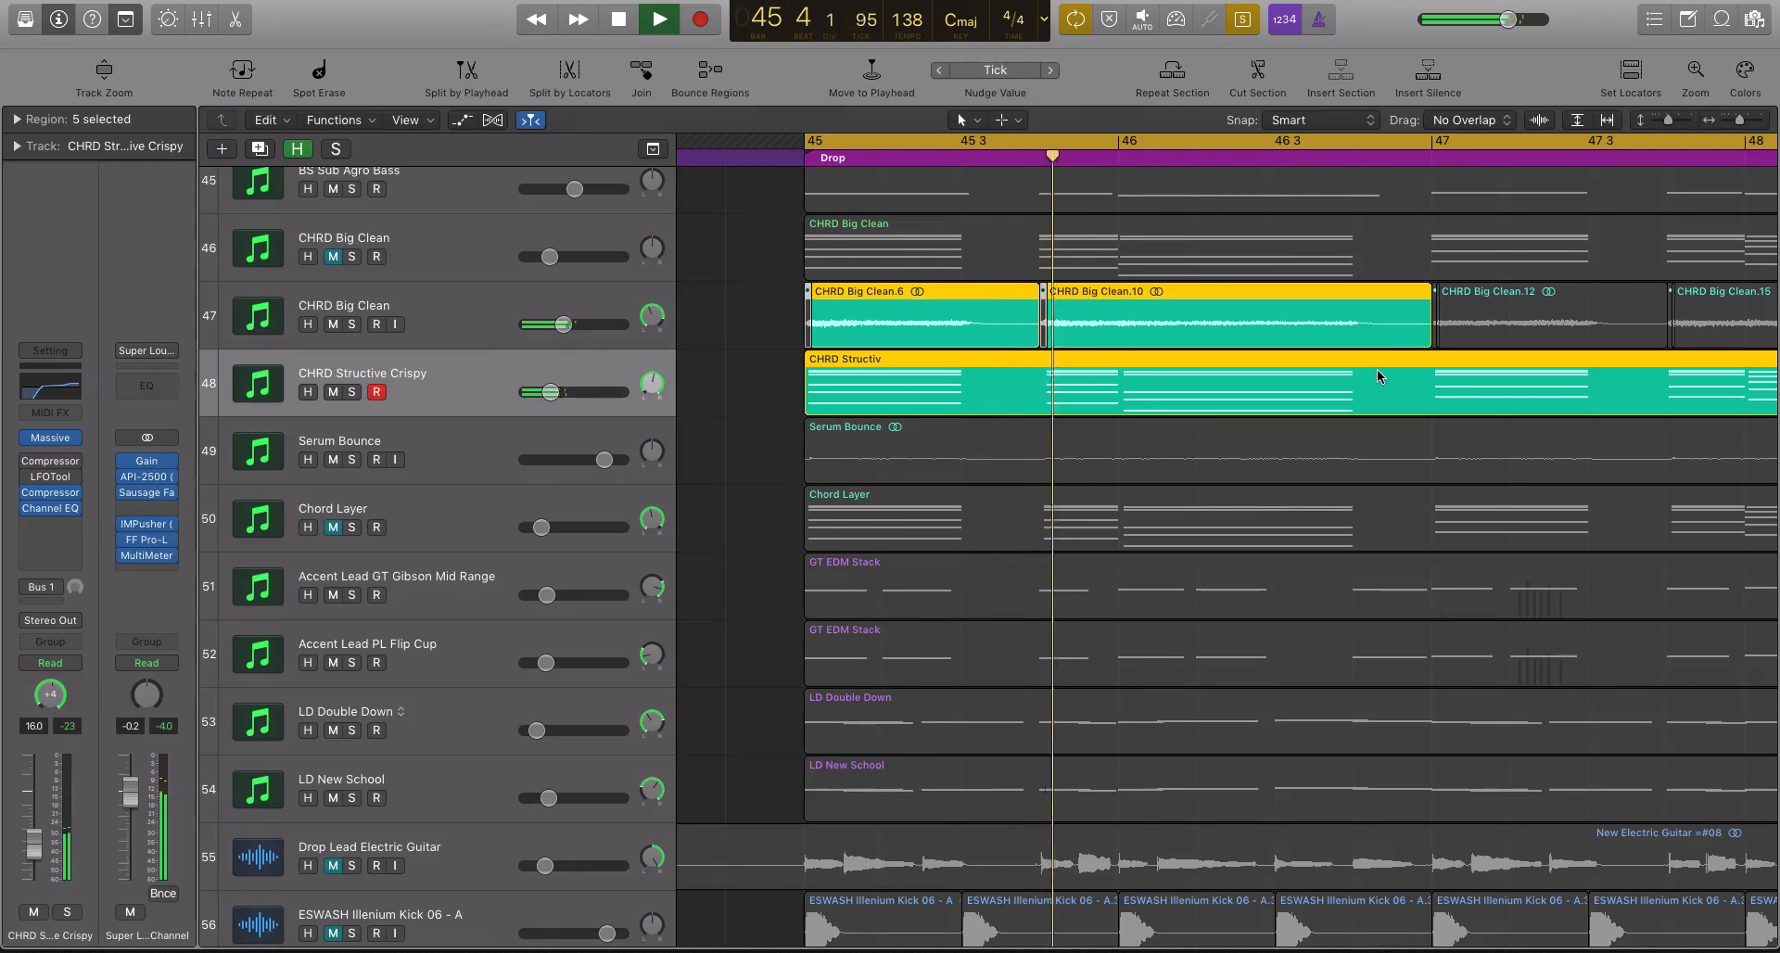
drag(551, 391, 563, 391)
key(space)
- Replay the soloed CHRD Big Clean and CHRD Structiv layers and set the CHRD Structive Crispy volume to -12.6 dB
drag(739, 322, 1194, 403)
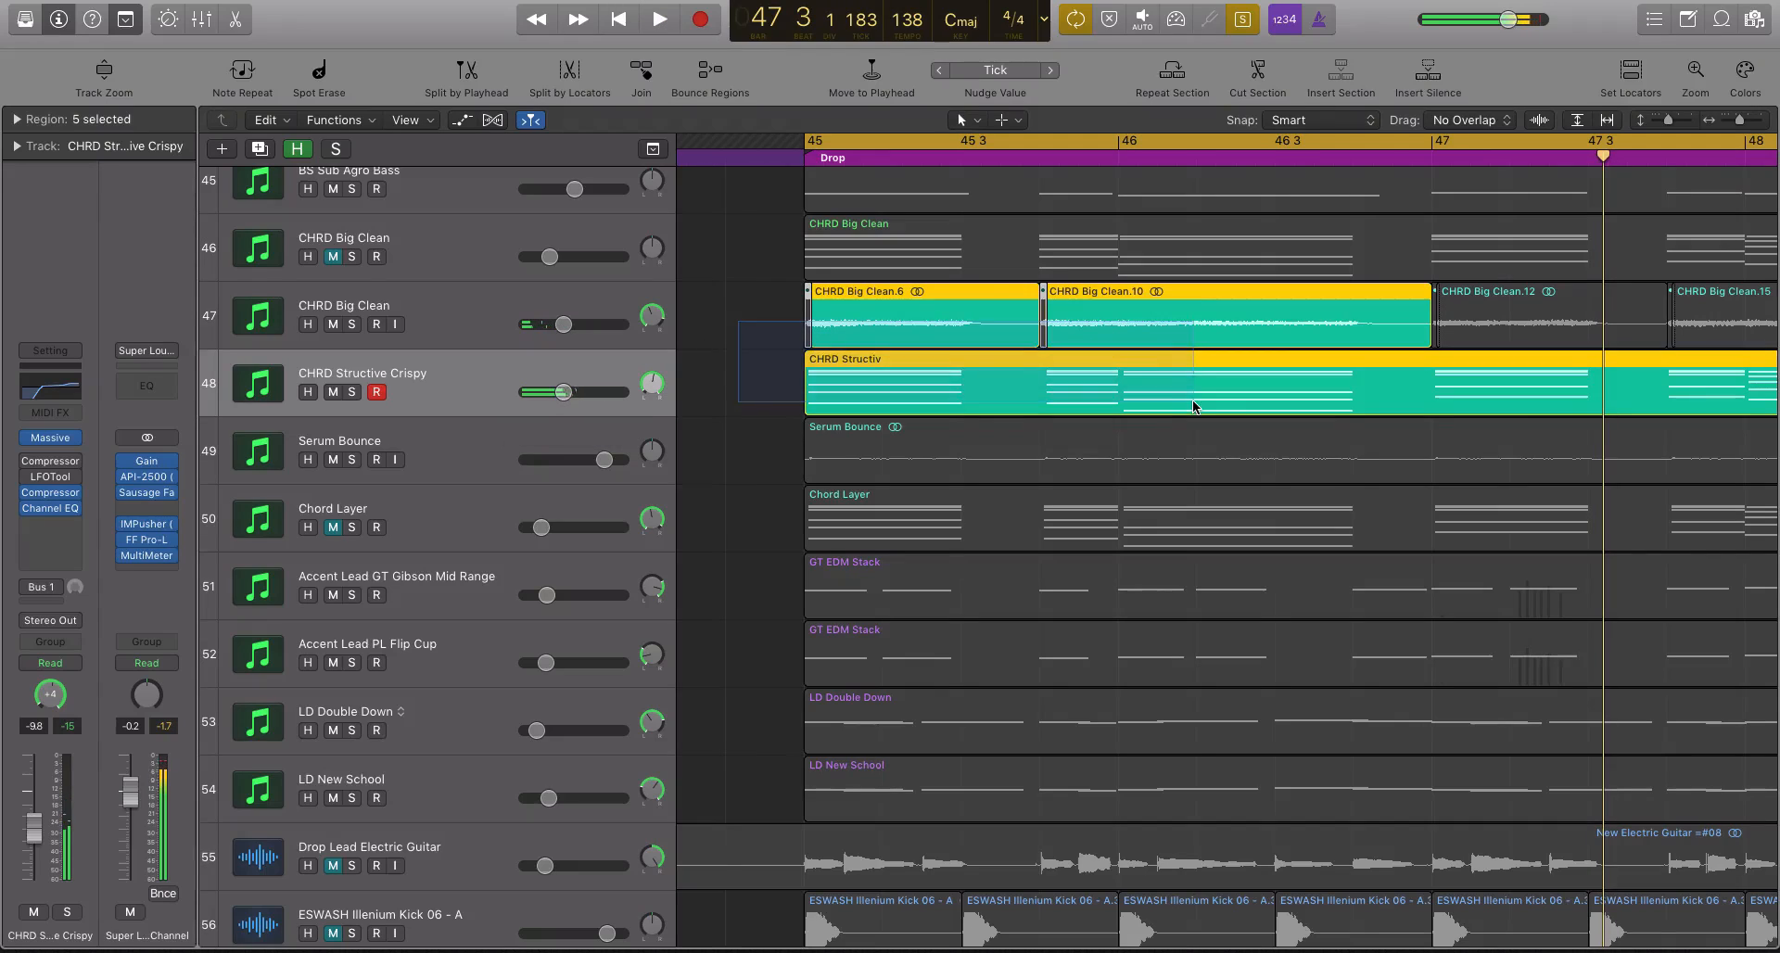
key(space)
scroll(566, 389, down, 1)
key(space)
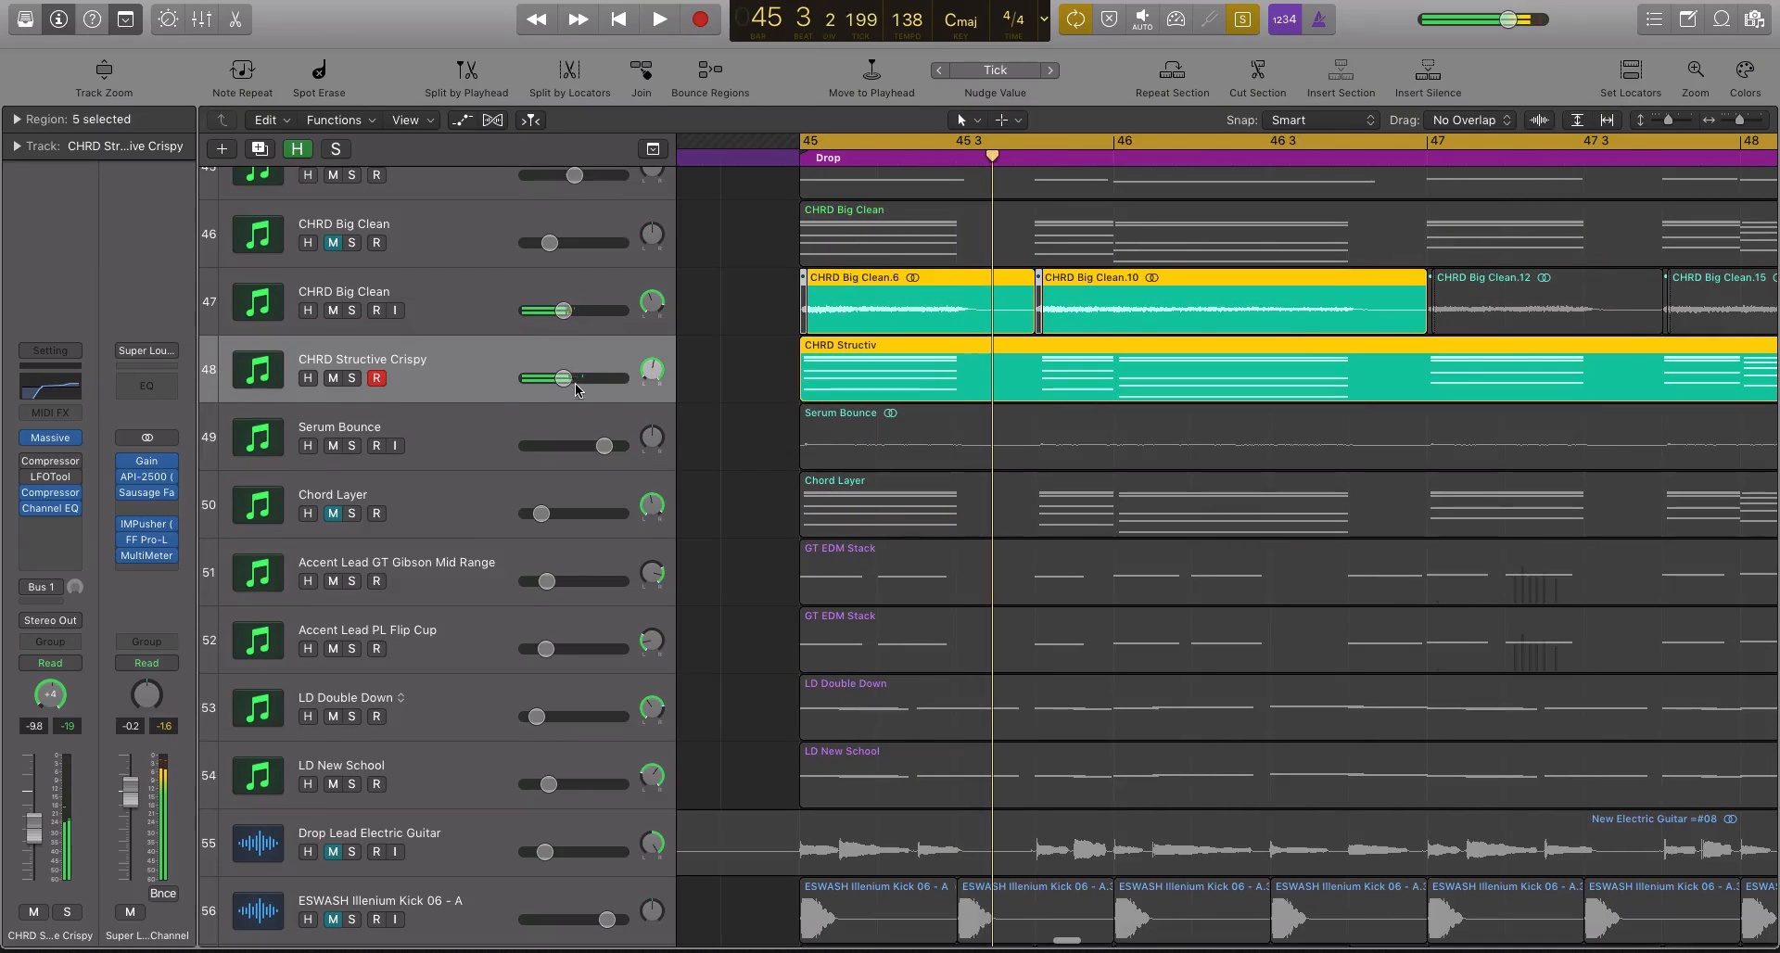
mouse_move(567, 378)
key(space)
drag(567, 378, 561, 378)
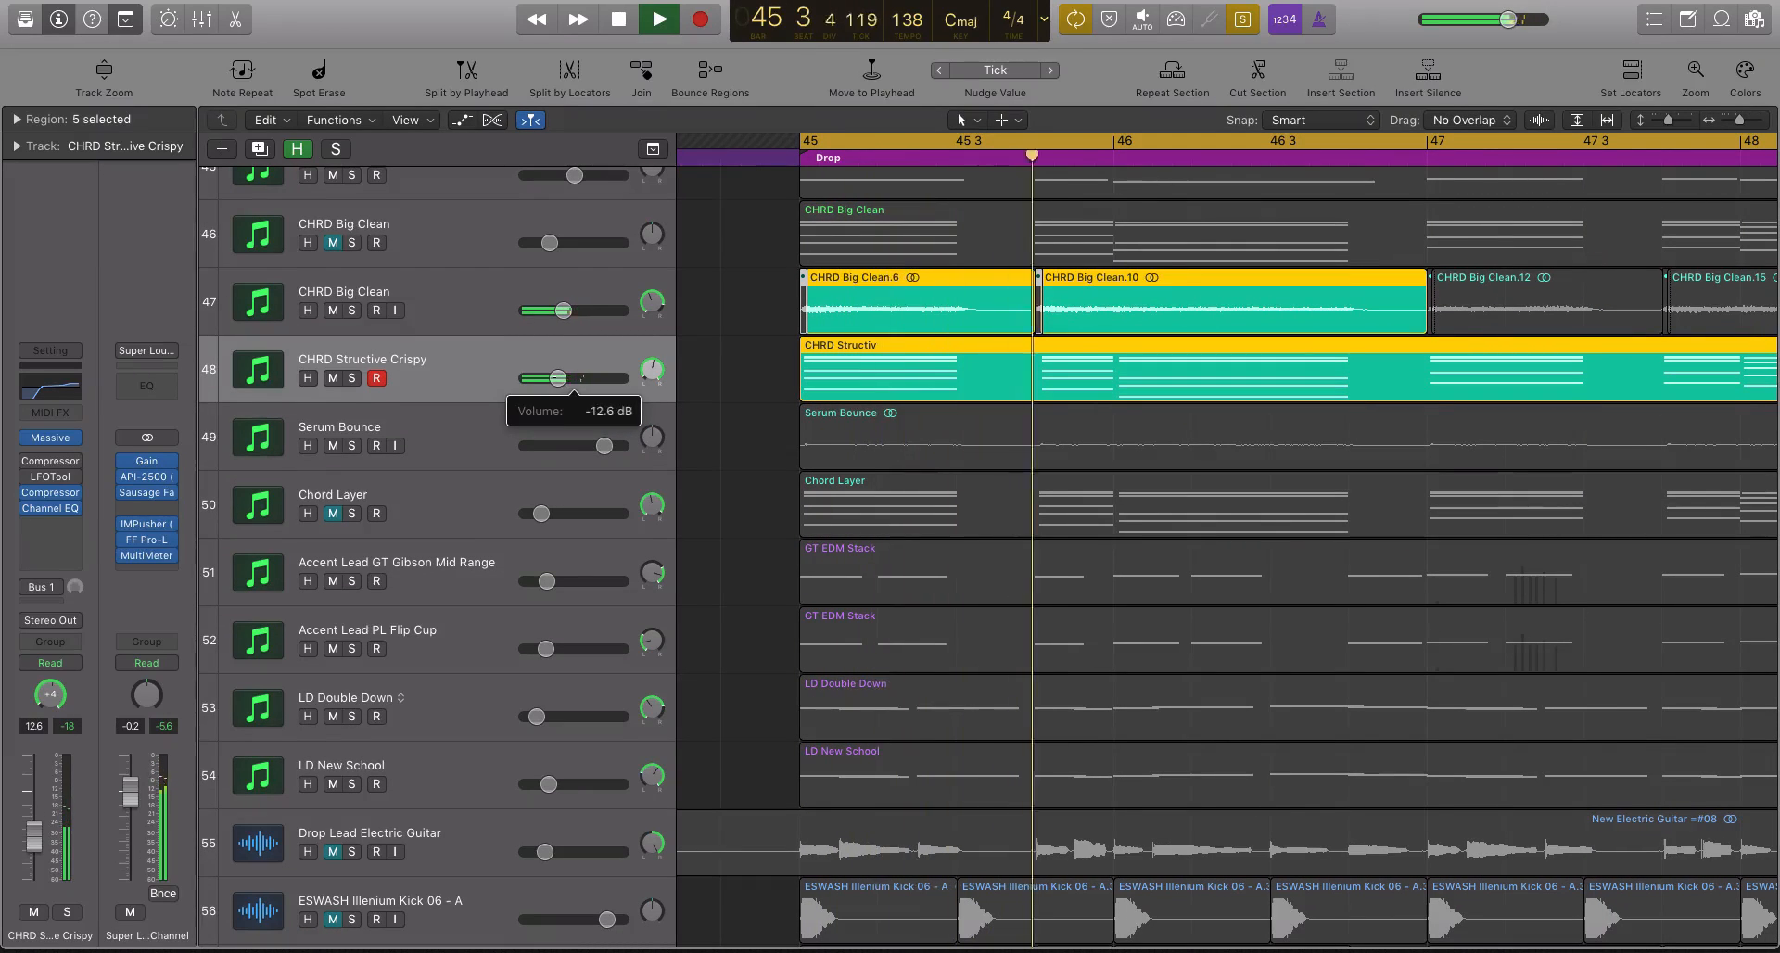
key(space)
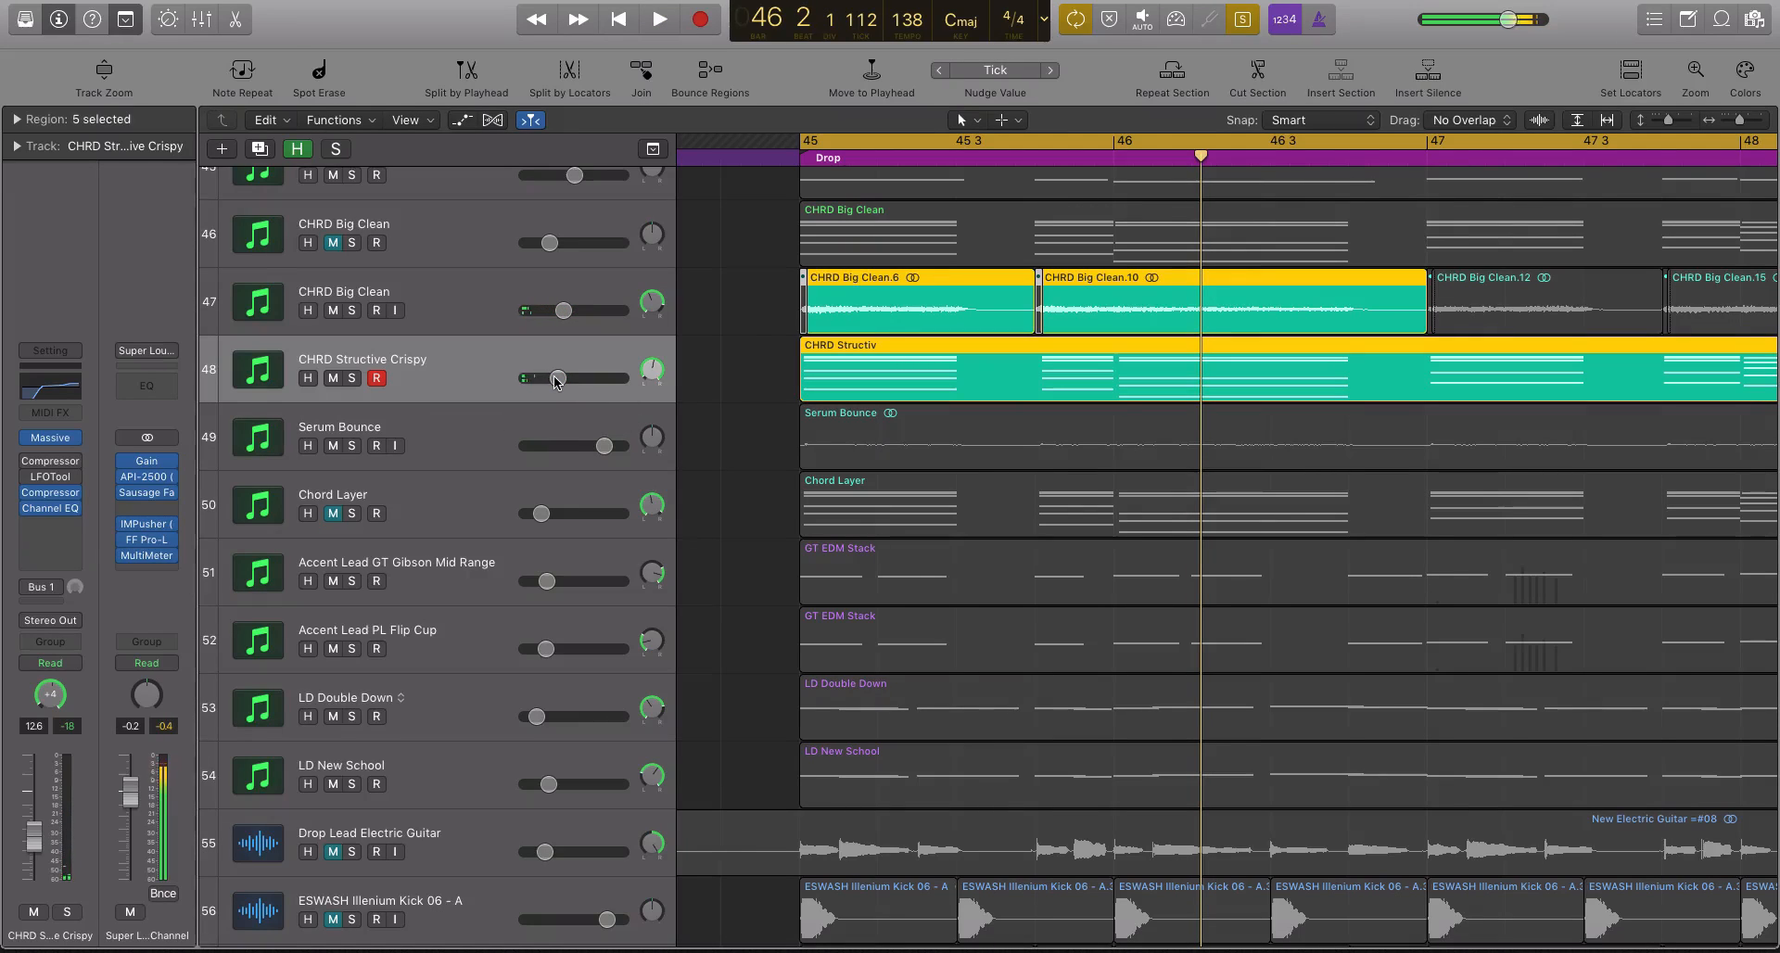
drag(556, 381, 557, 382)
- Switch the solo to the Serum Bounce region on track 49 and enlarge the track height
key(ctrl+s)
click(593, 429)
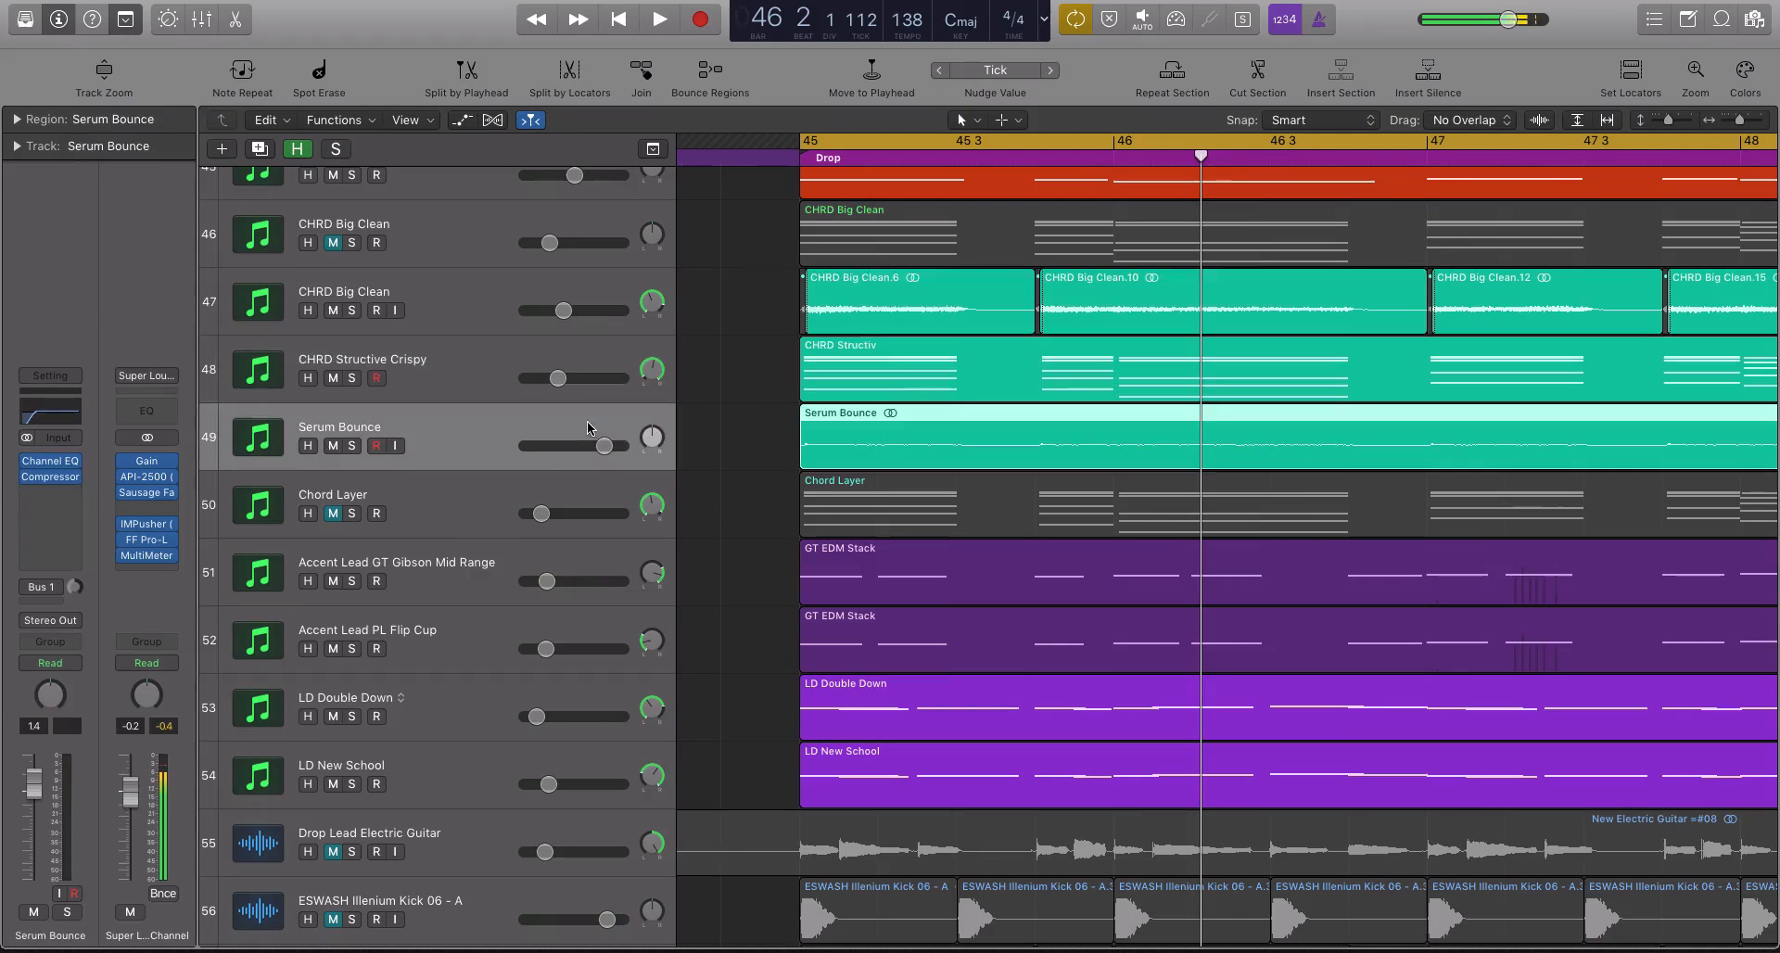
key(ctrl+s)
key(super+Down)
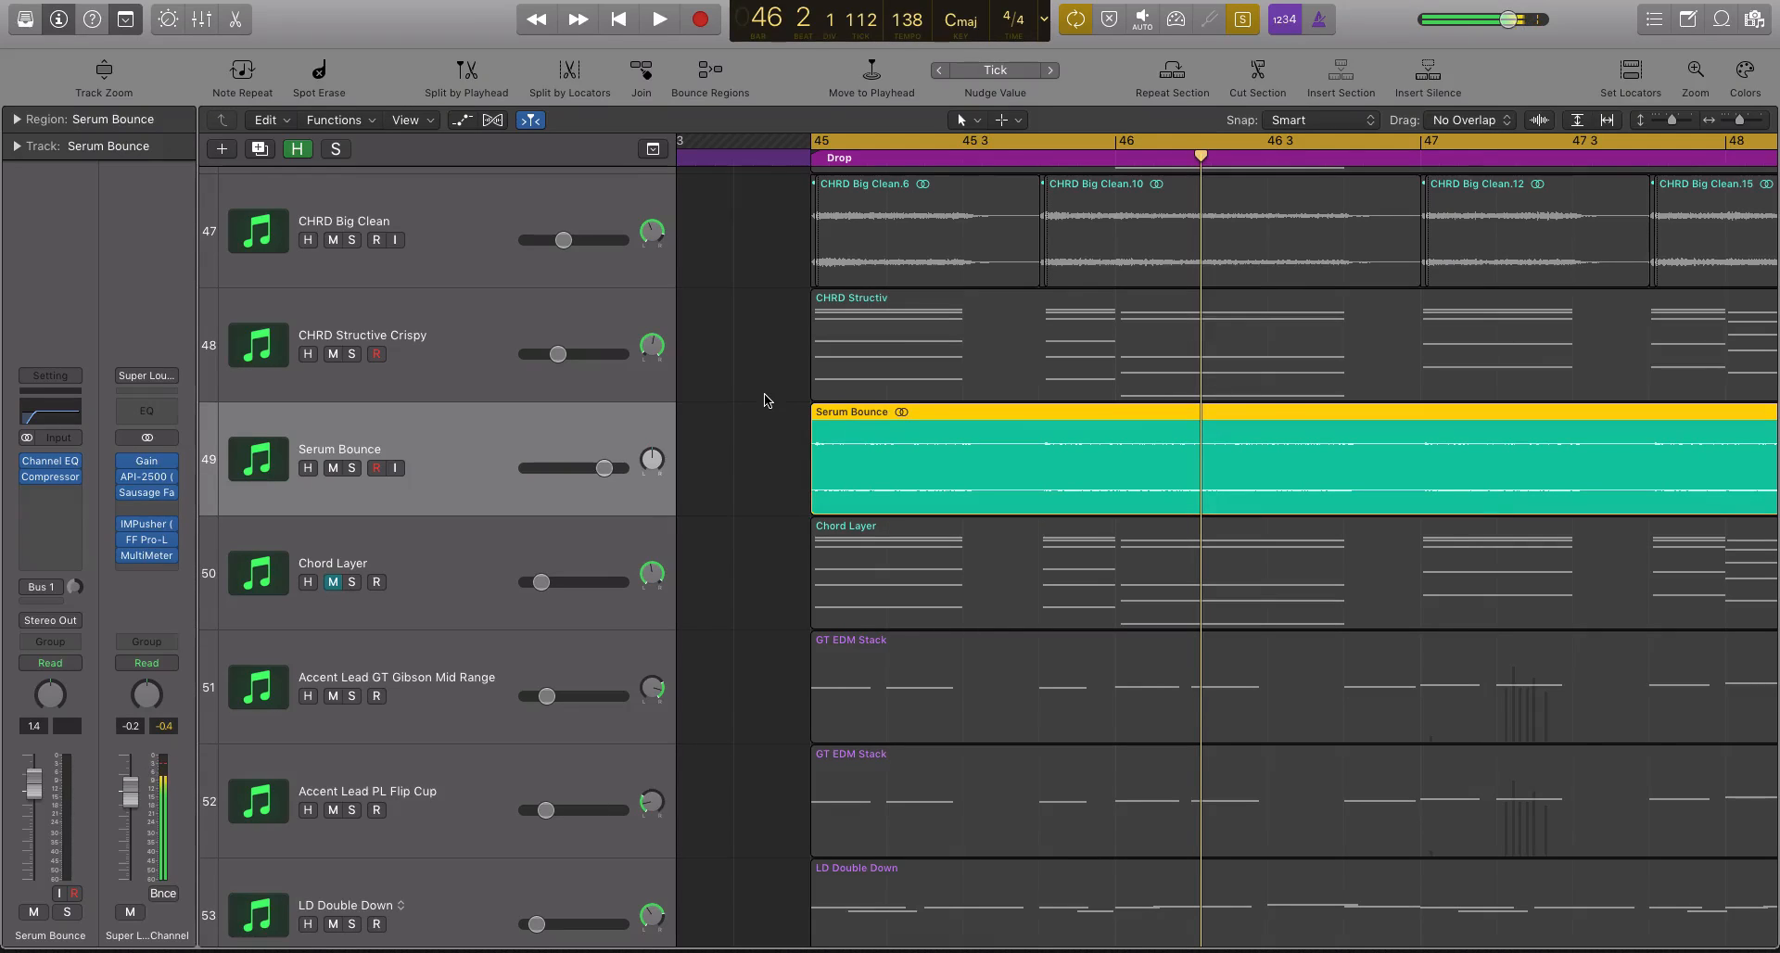
- Switch the solo from Serum Bounce to the first CHRD Big Clean regions and the CHRD Structiv region
key(ctrl+s)
drag(743, 224, 1597, 354)
key(ctrl+s)
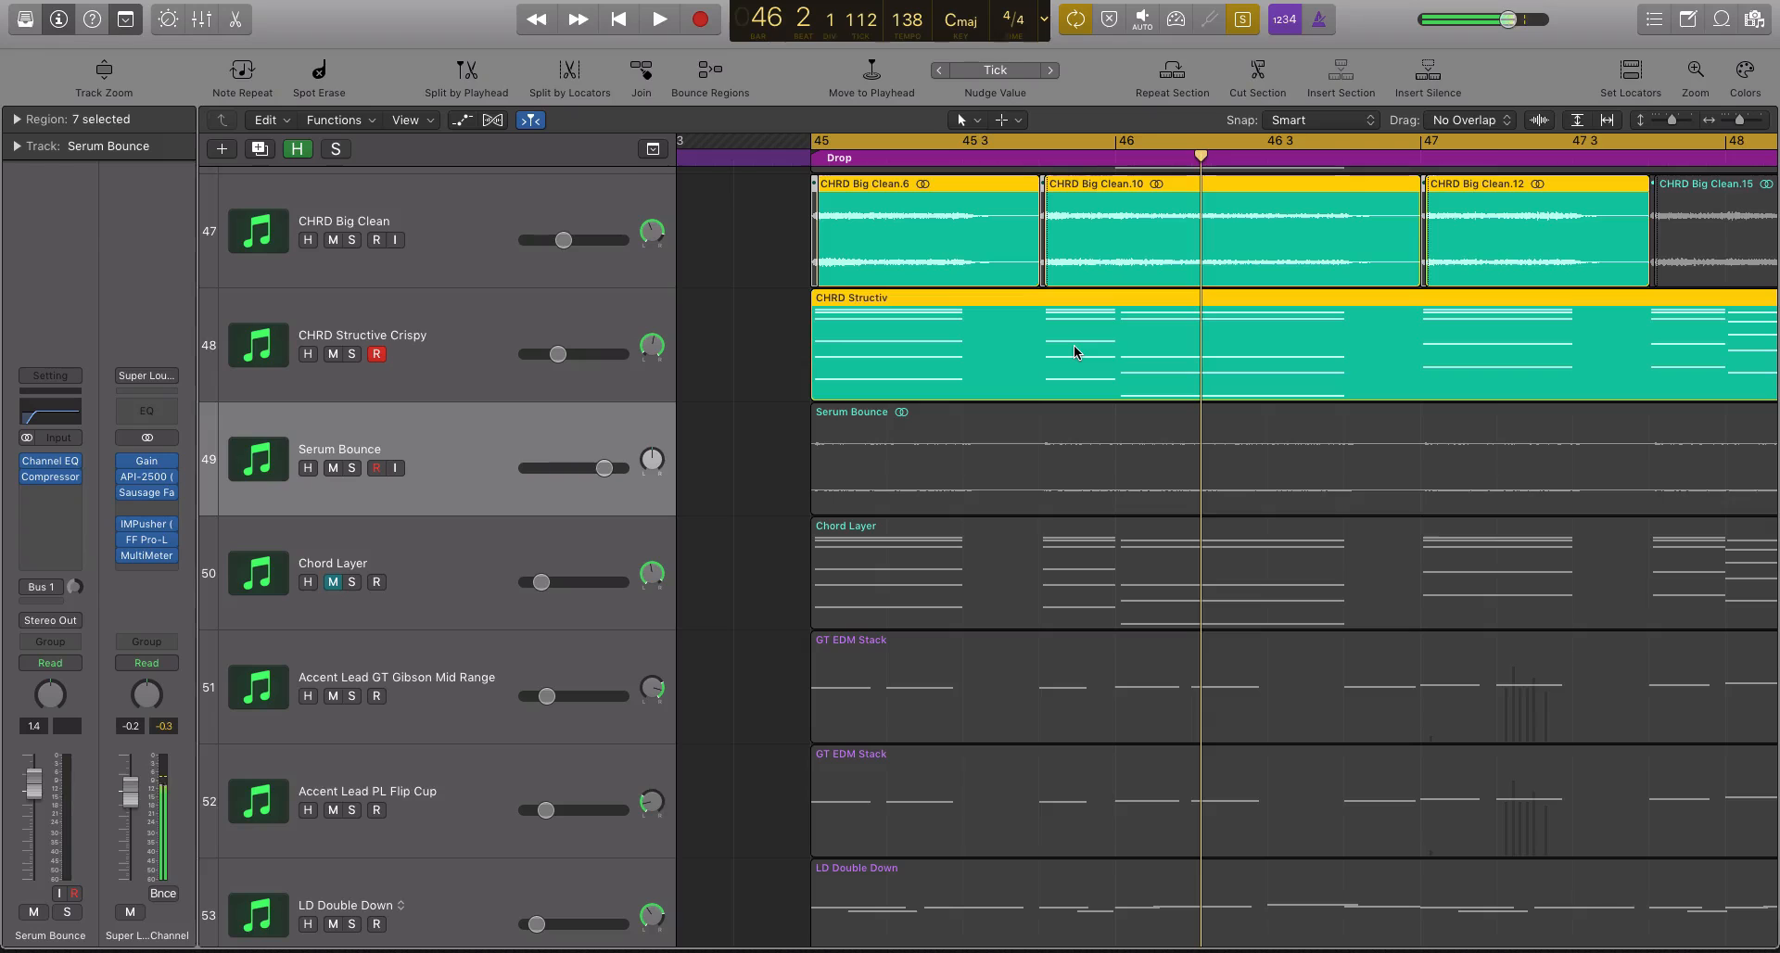
- Switch the solo to the Serum Bounce region on track 49 and play it on its own
key(ctrl+s)
click(541, 450)
key(ctrl+s)
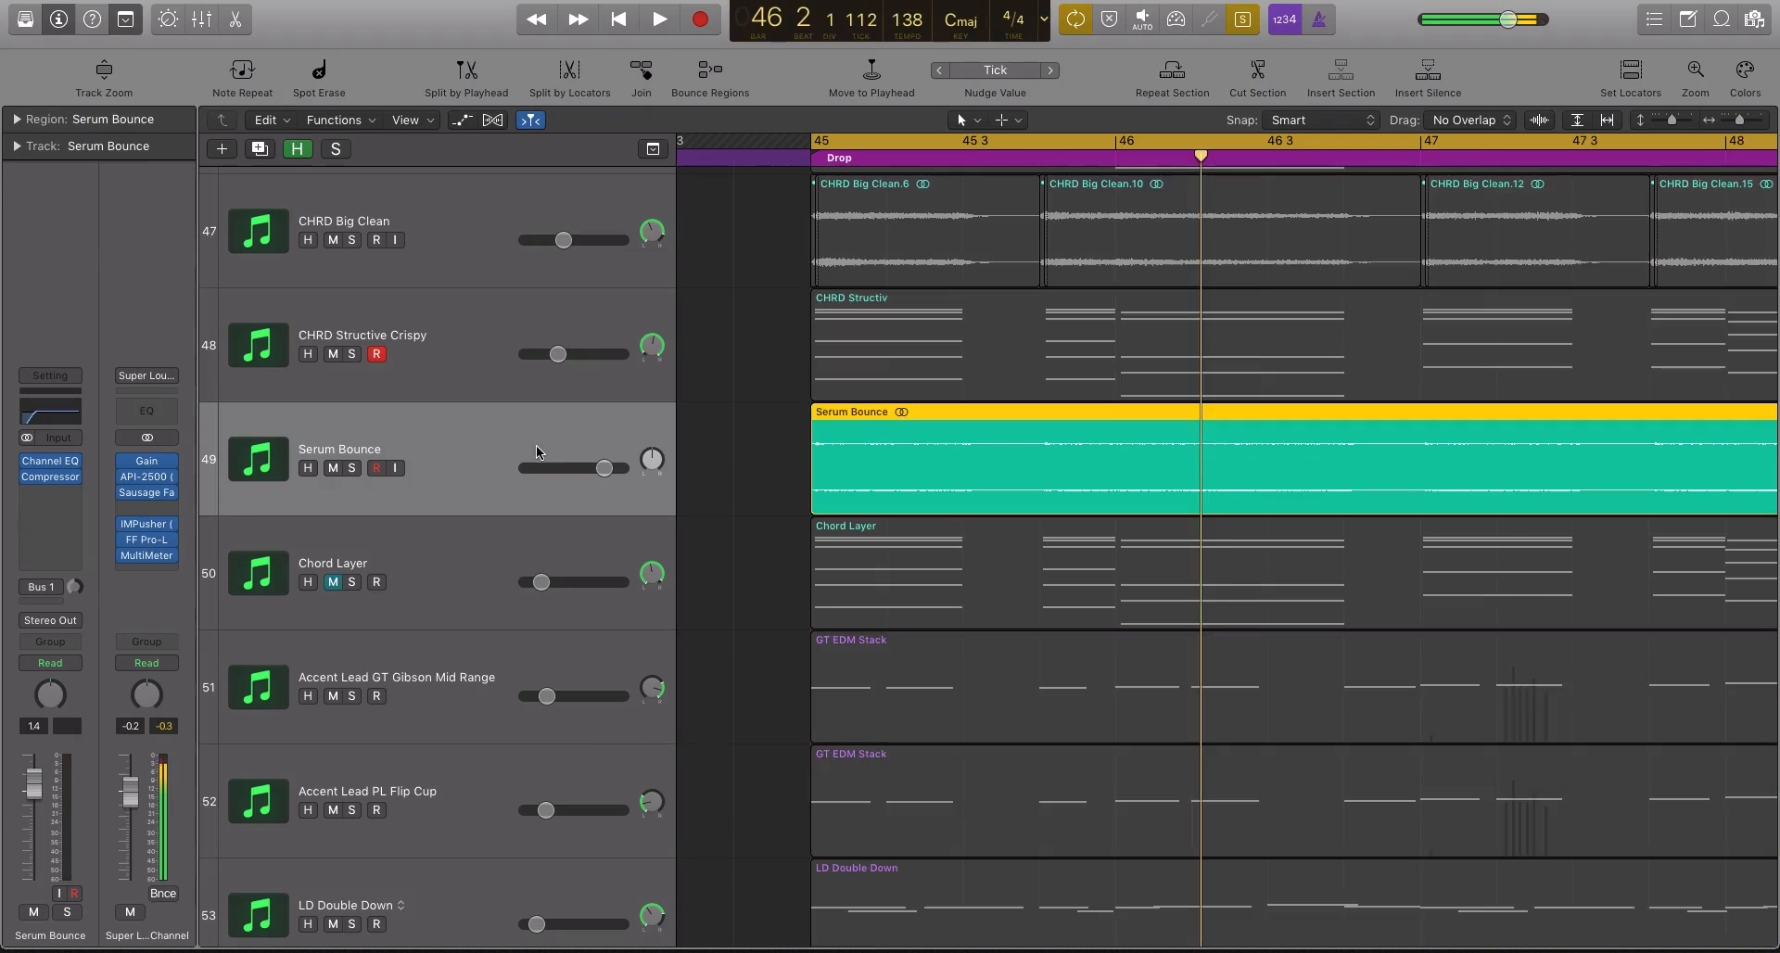
key(super+Down)
key(super+Down)
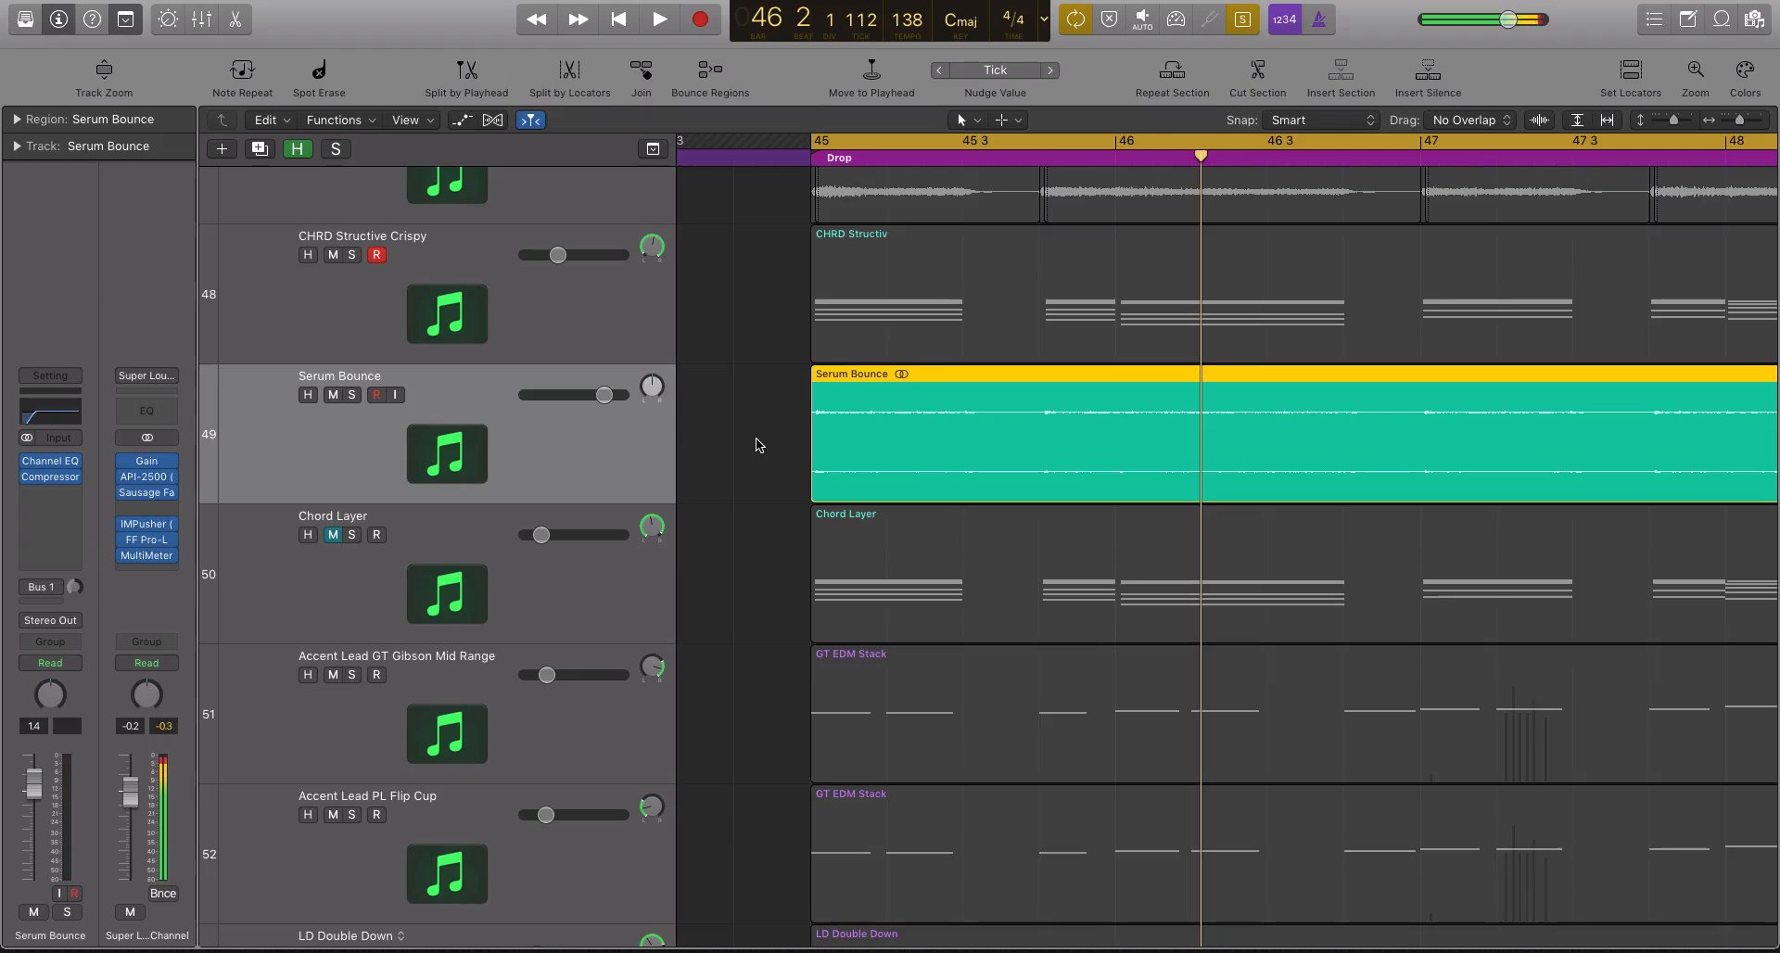
key(space)
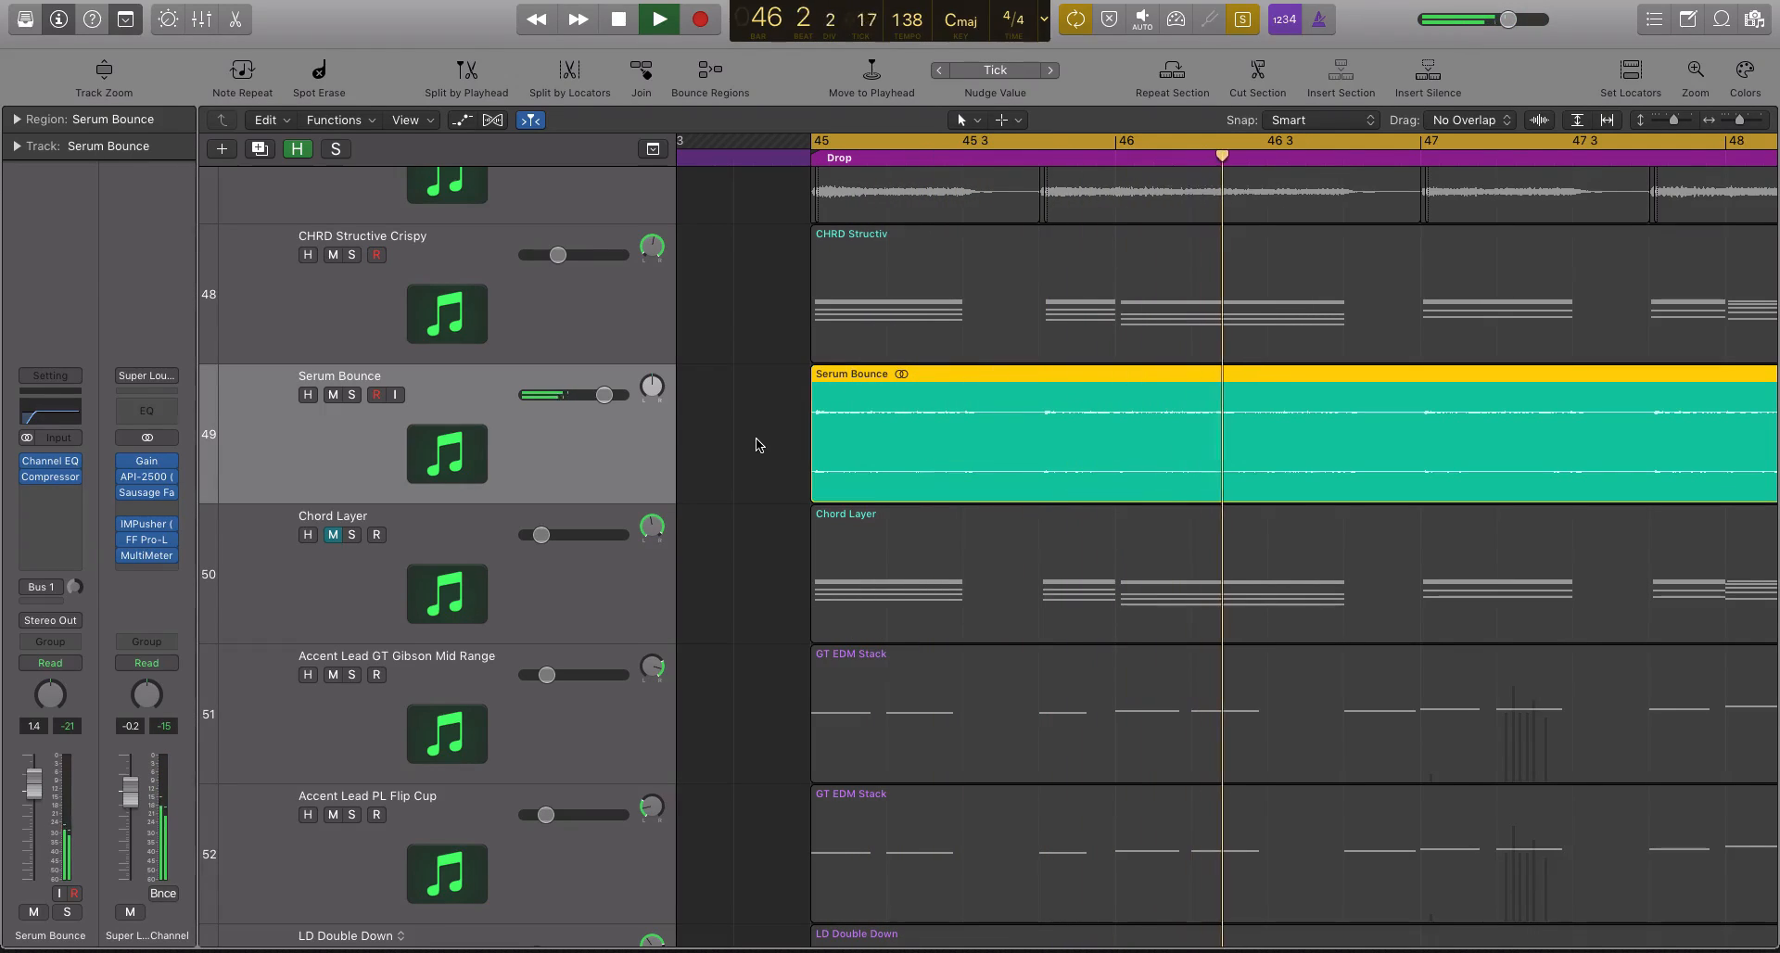
key(space)
- Solo the first CHRD Big Clean regions together with the CHRD Structiv region and play them
key(super+a)
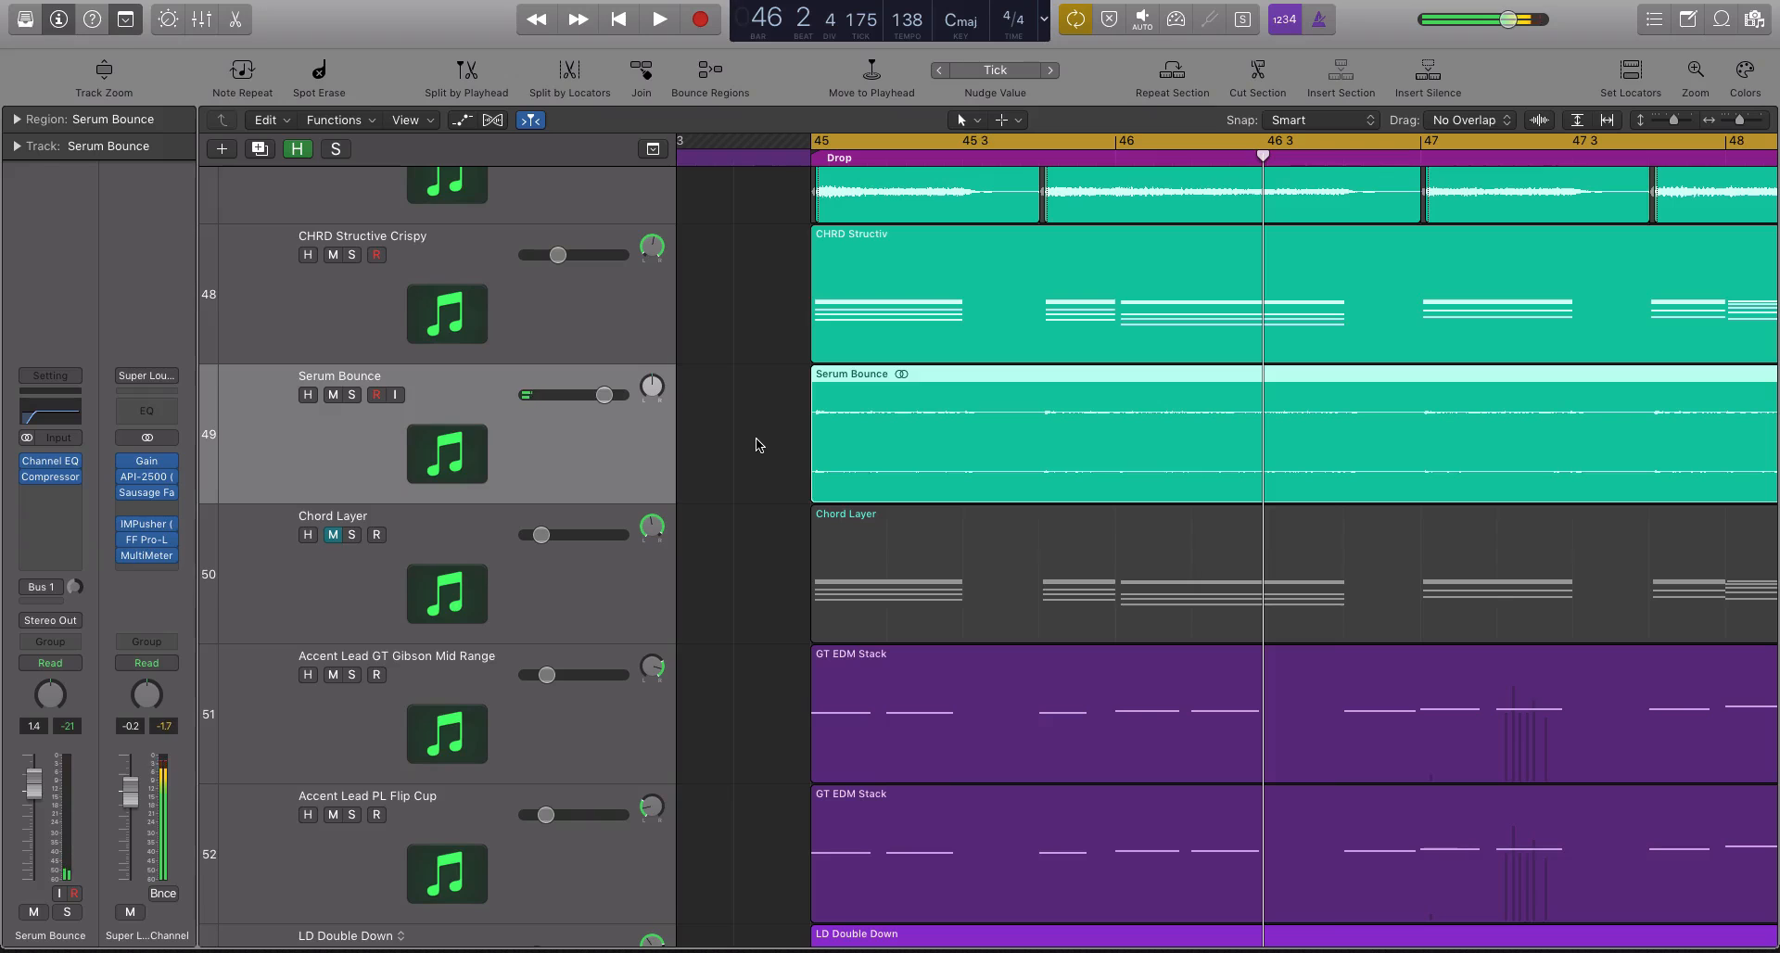
scroll(759, 445, up, 2)
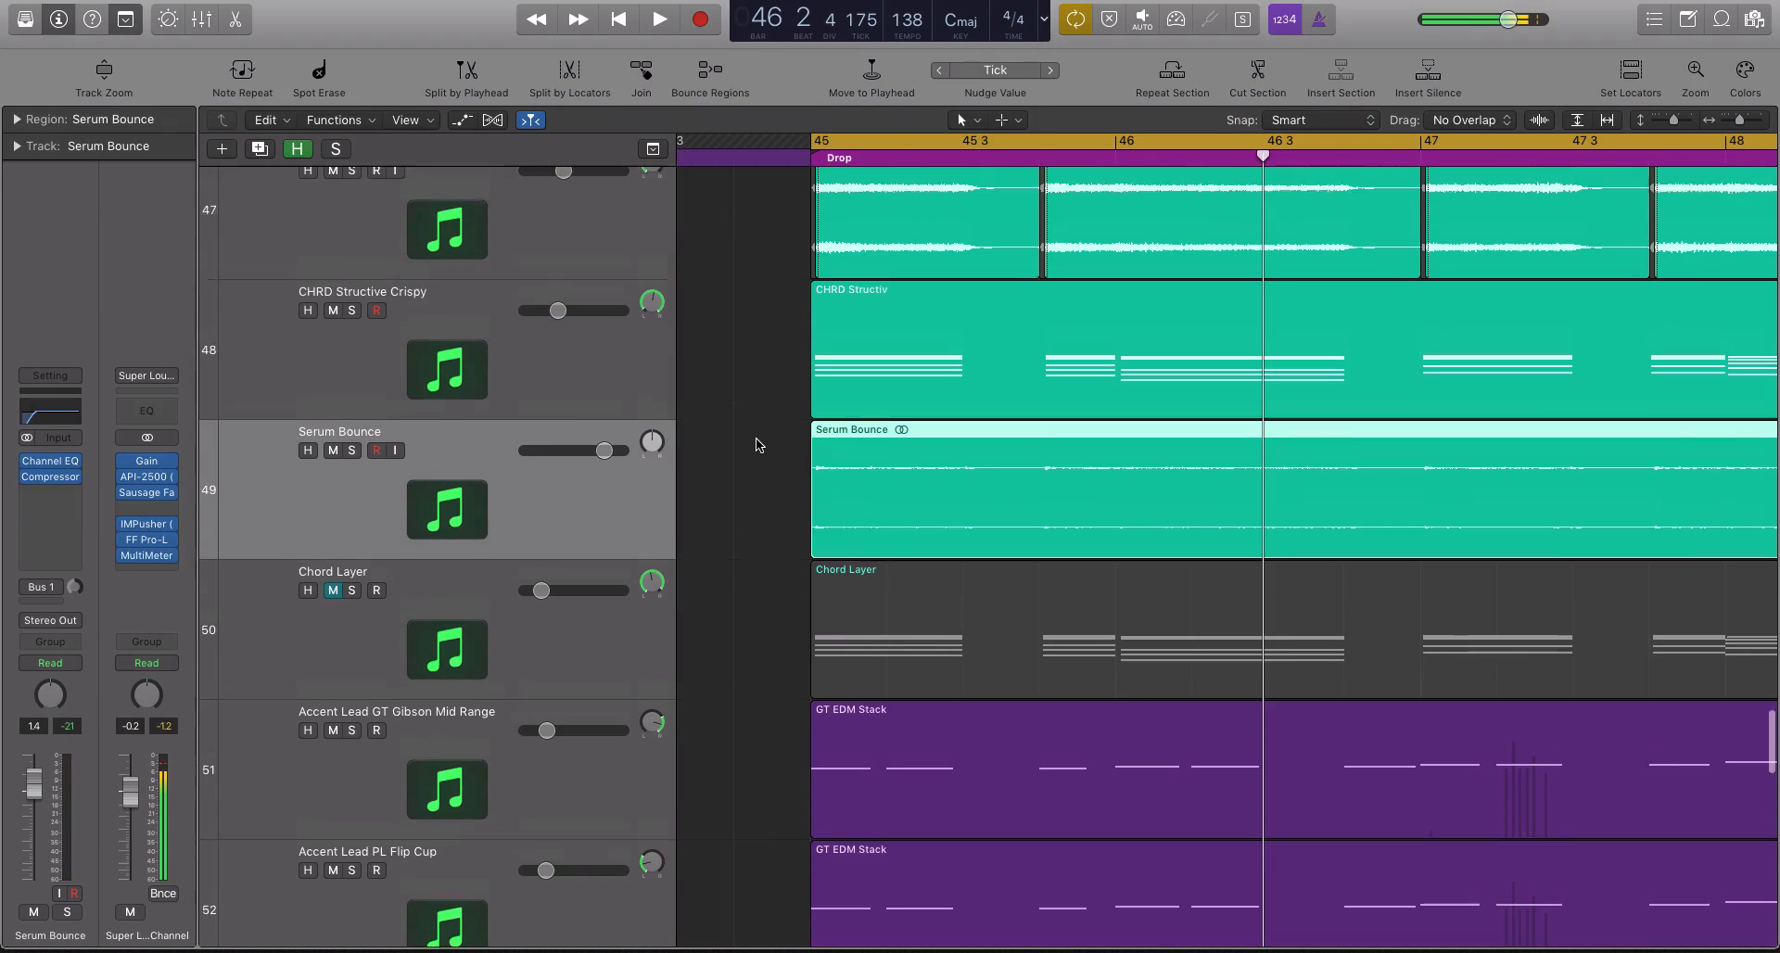
scroll(633, 306, up, 2)
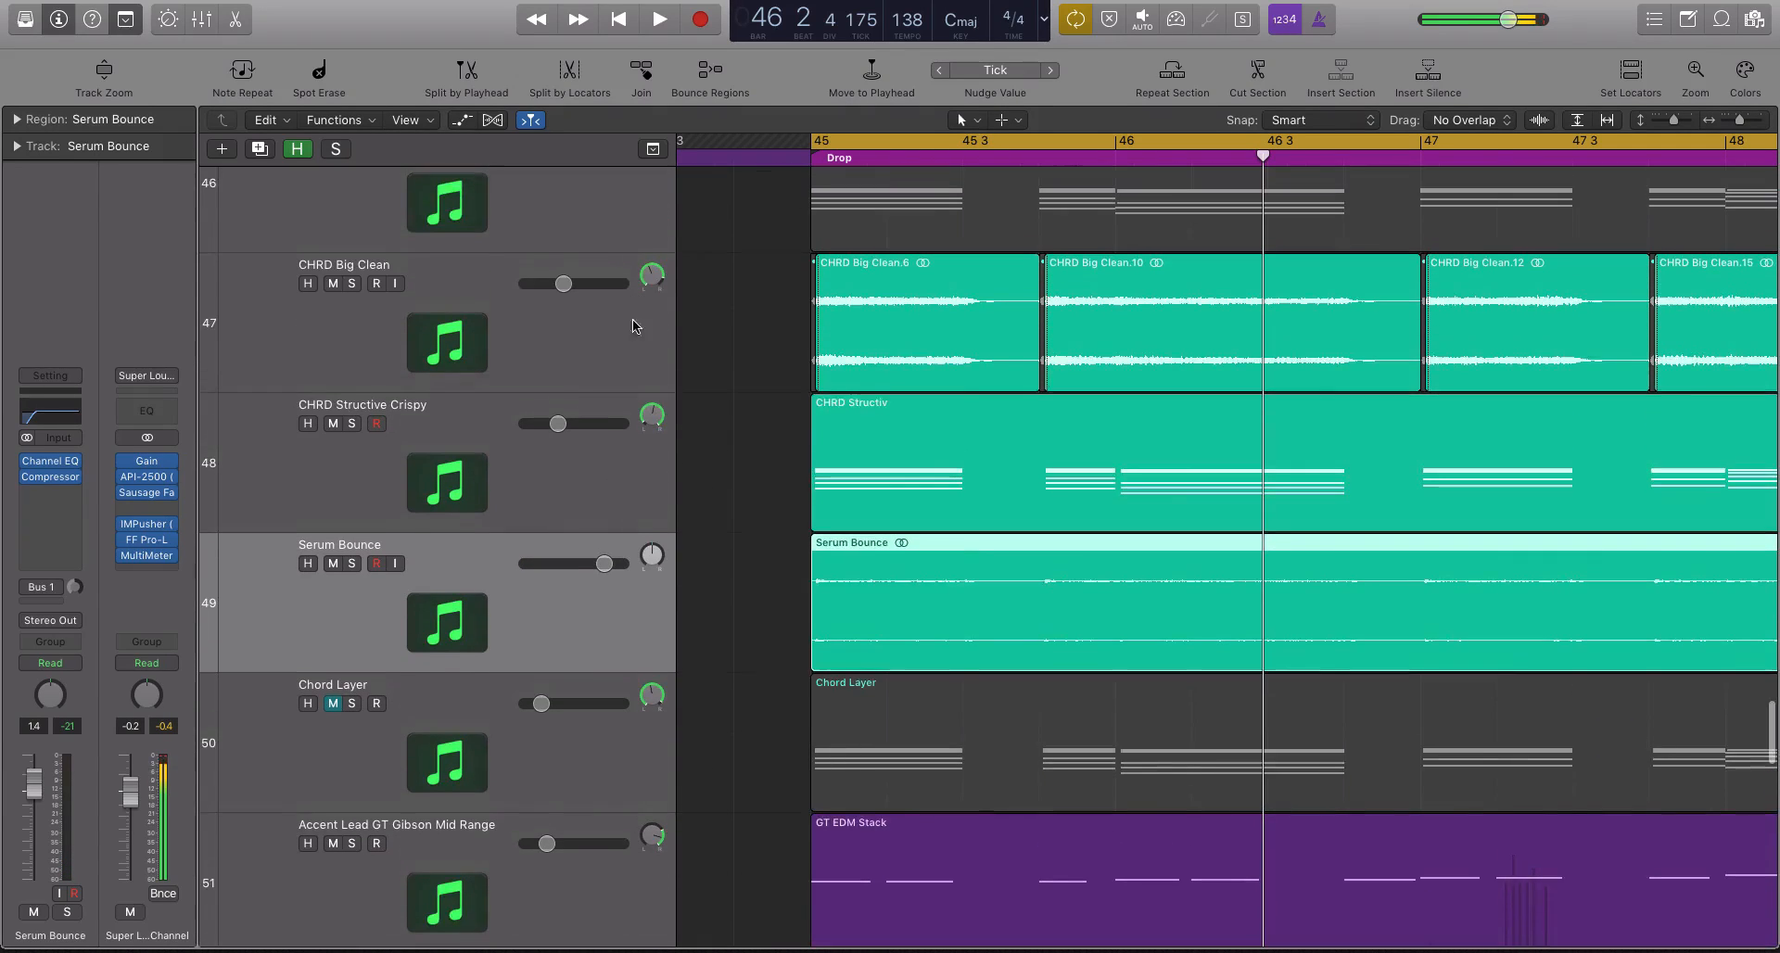
drag(712, 329, 1435, 512)
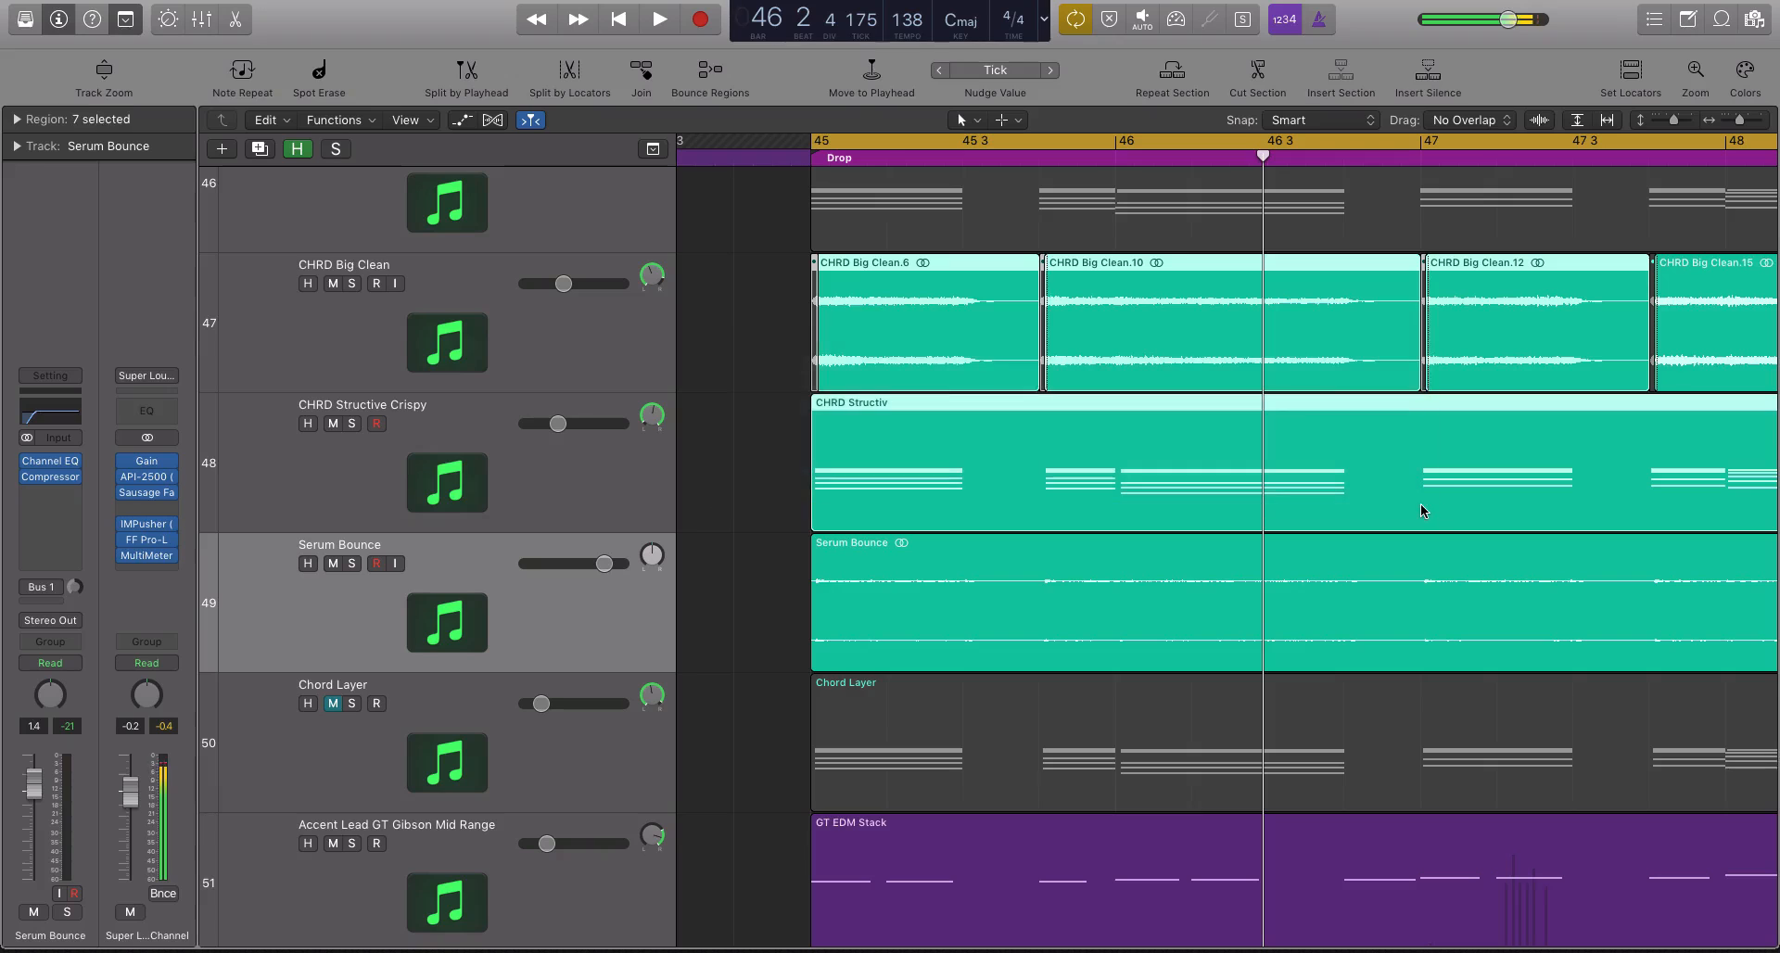
key(ctrl+s)
key(space)
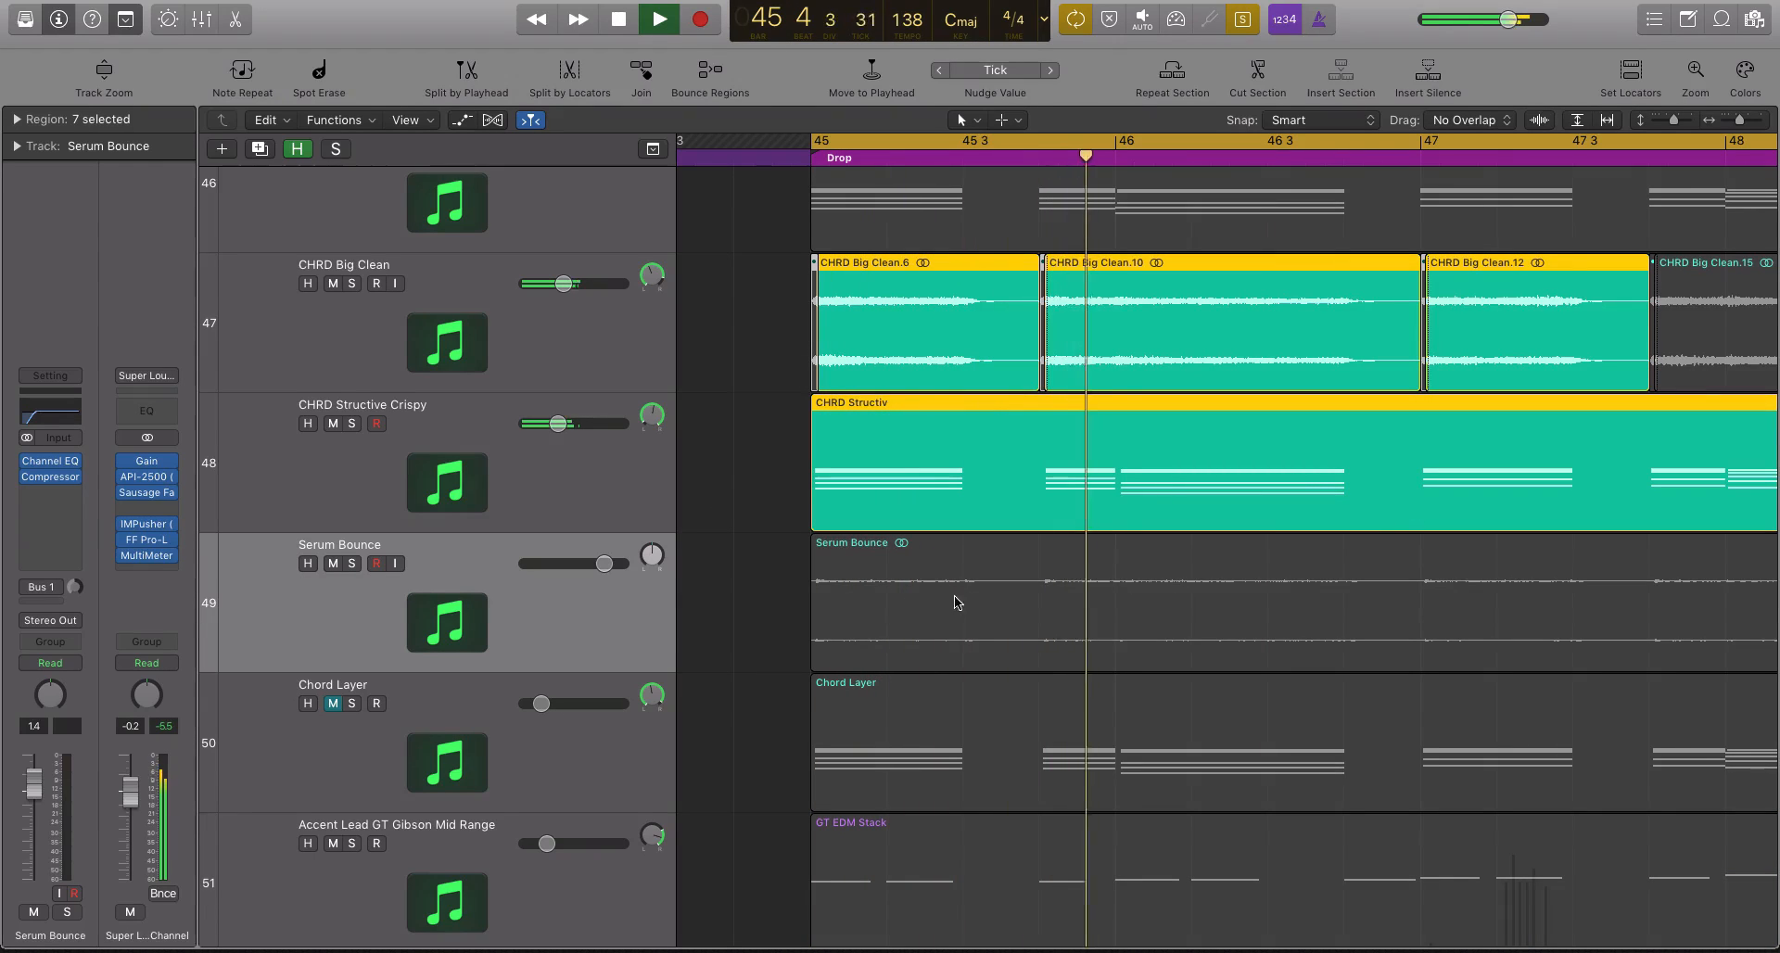
- Add the Serum Bounce region to the soloed chord layers, set its track volume to +3.9 dB, and play the full mix
shift+click(983, 598)
key(space)
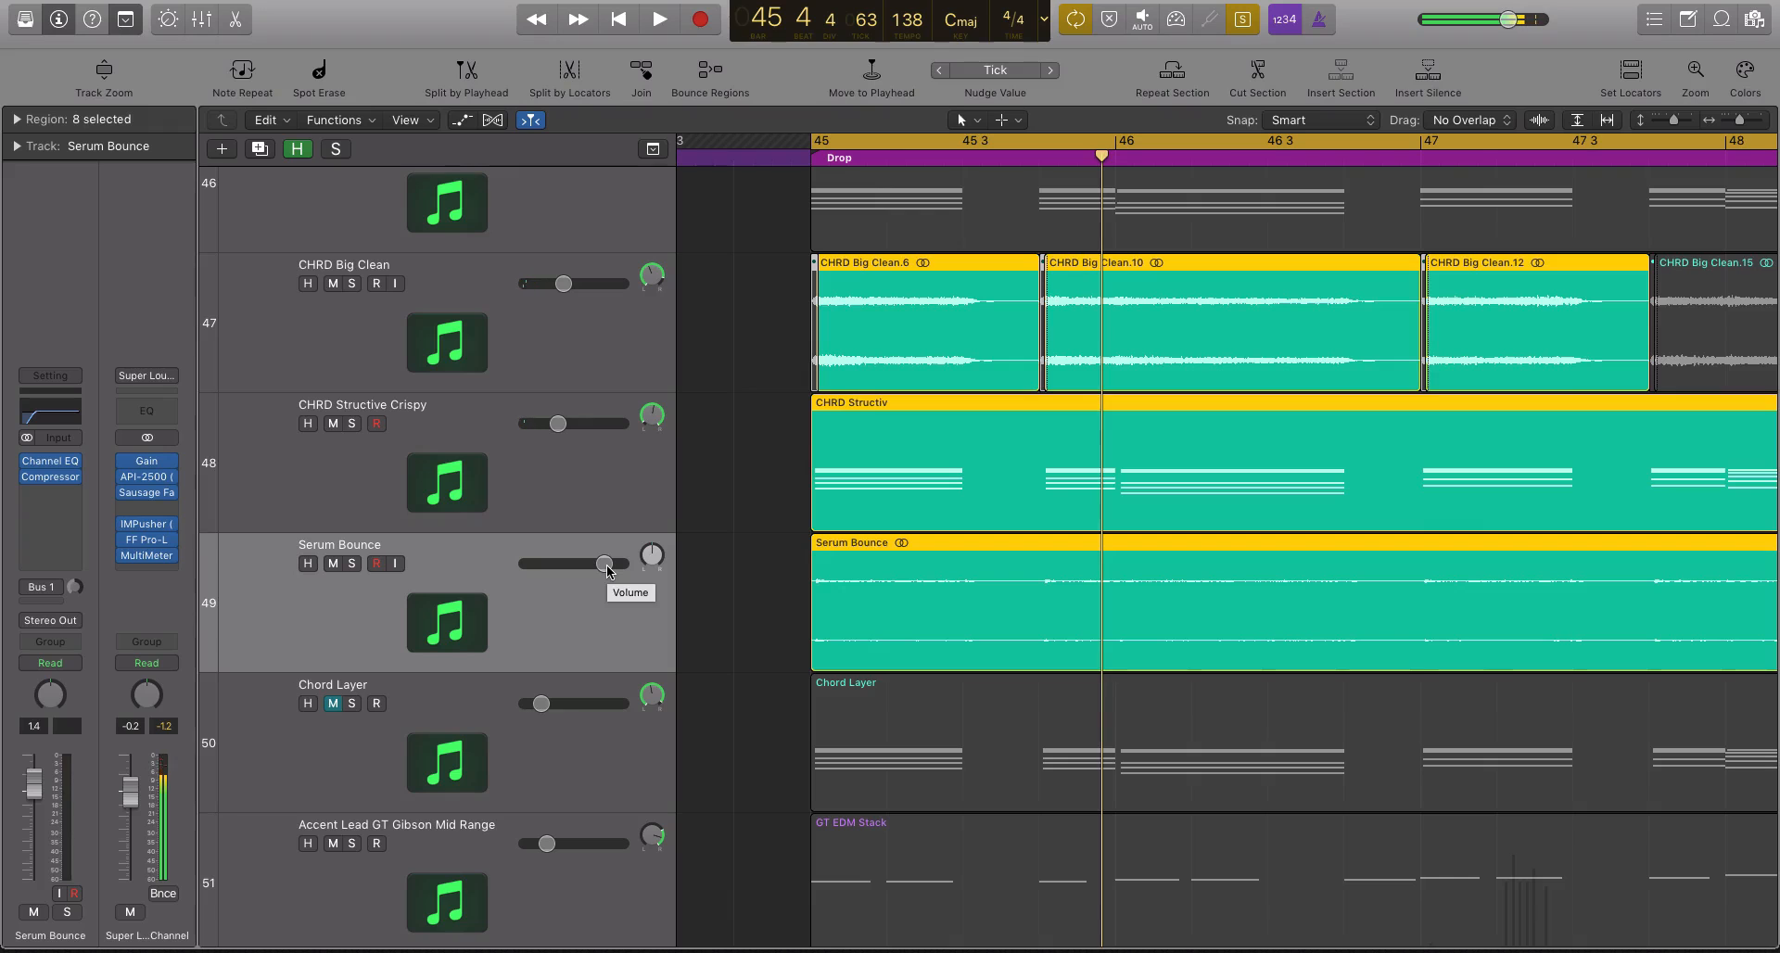
key(space)
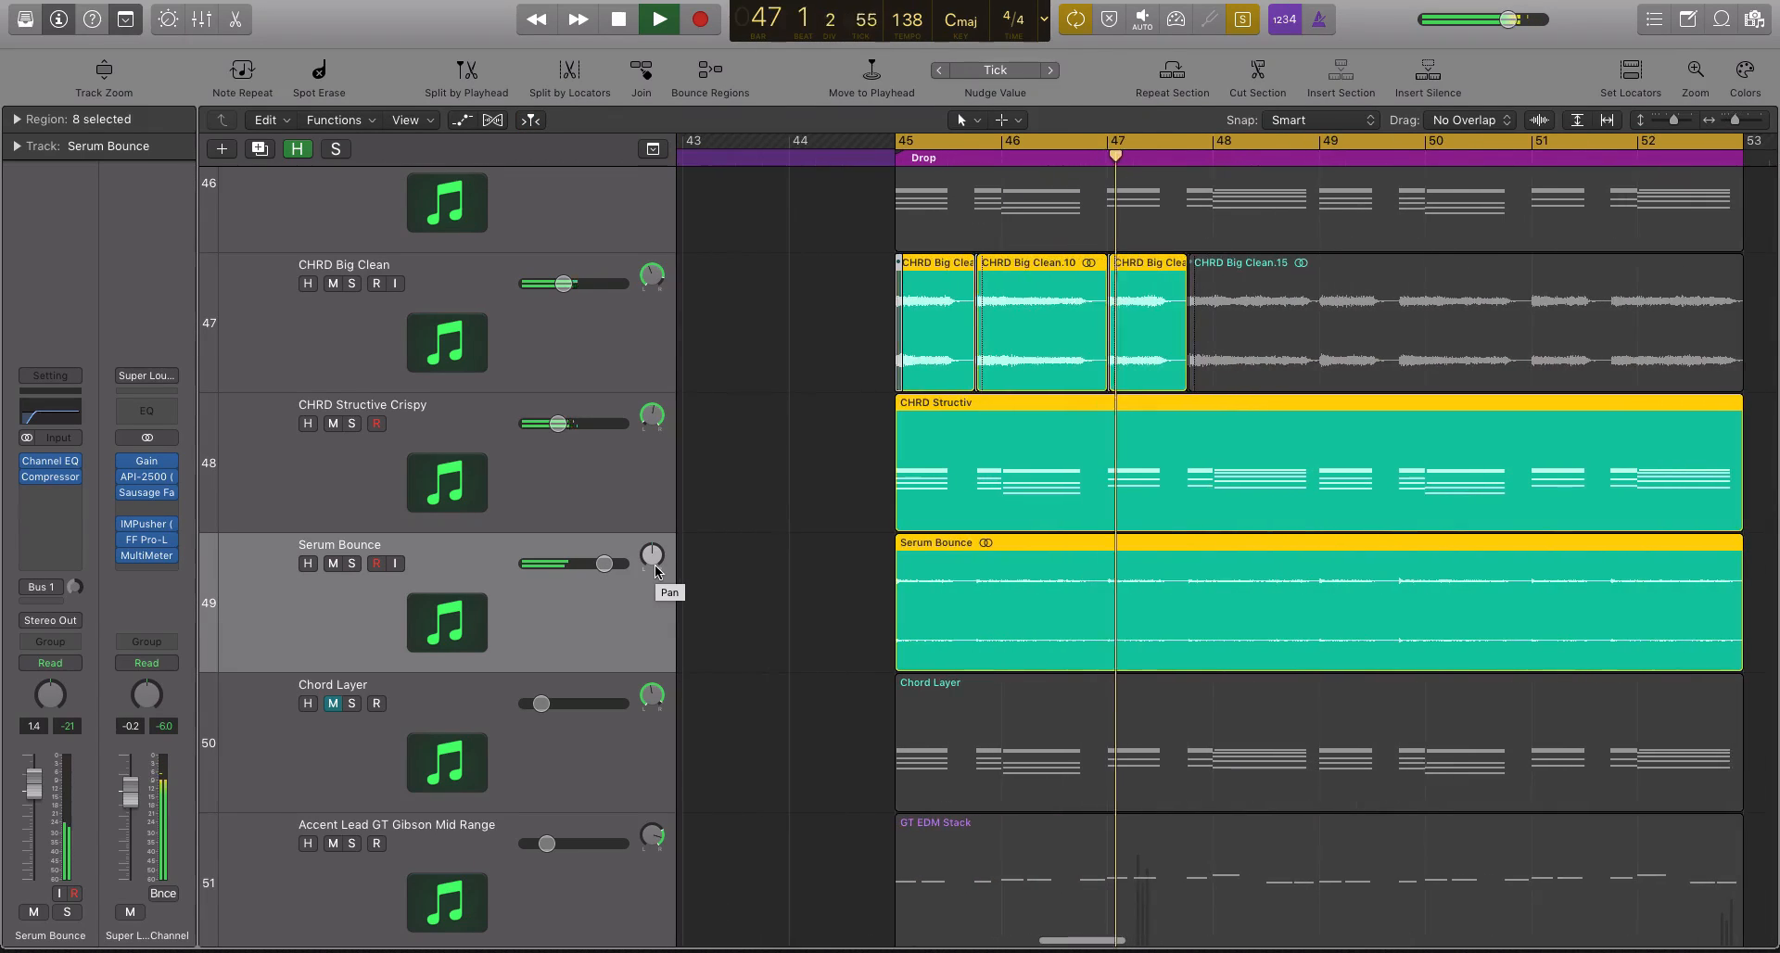
drag(604, 563, 616, 563)
key(space)
key(space)
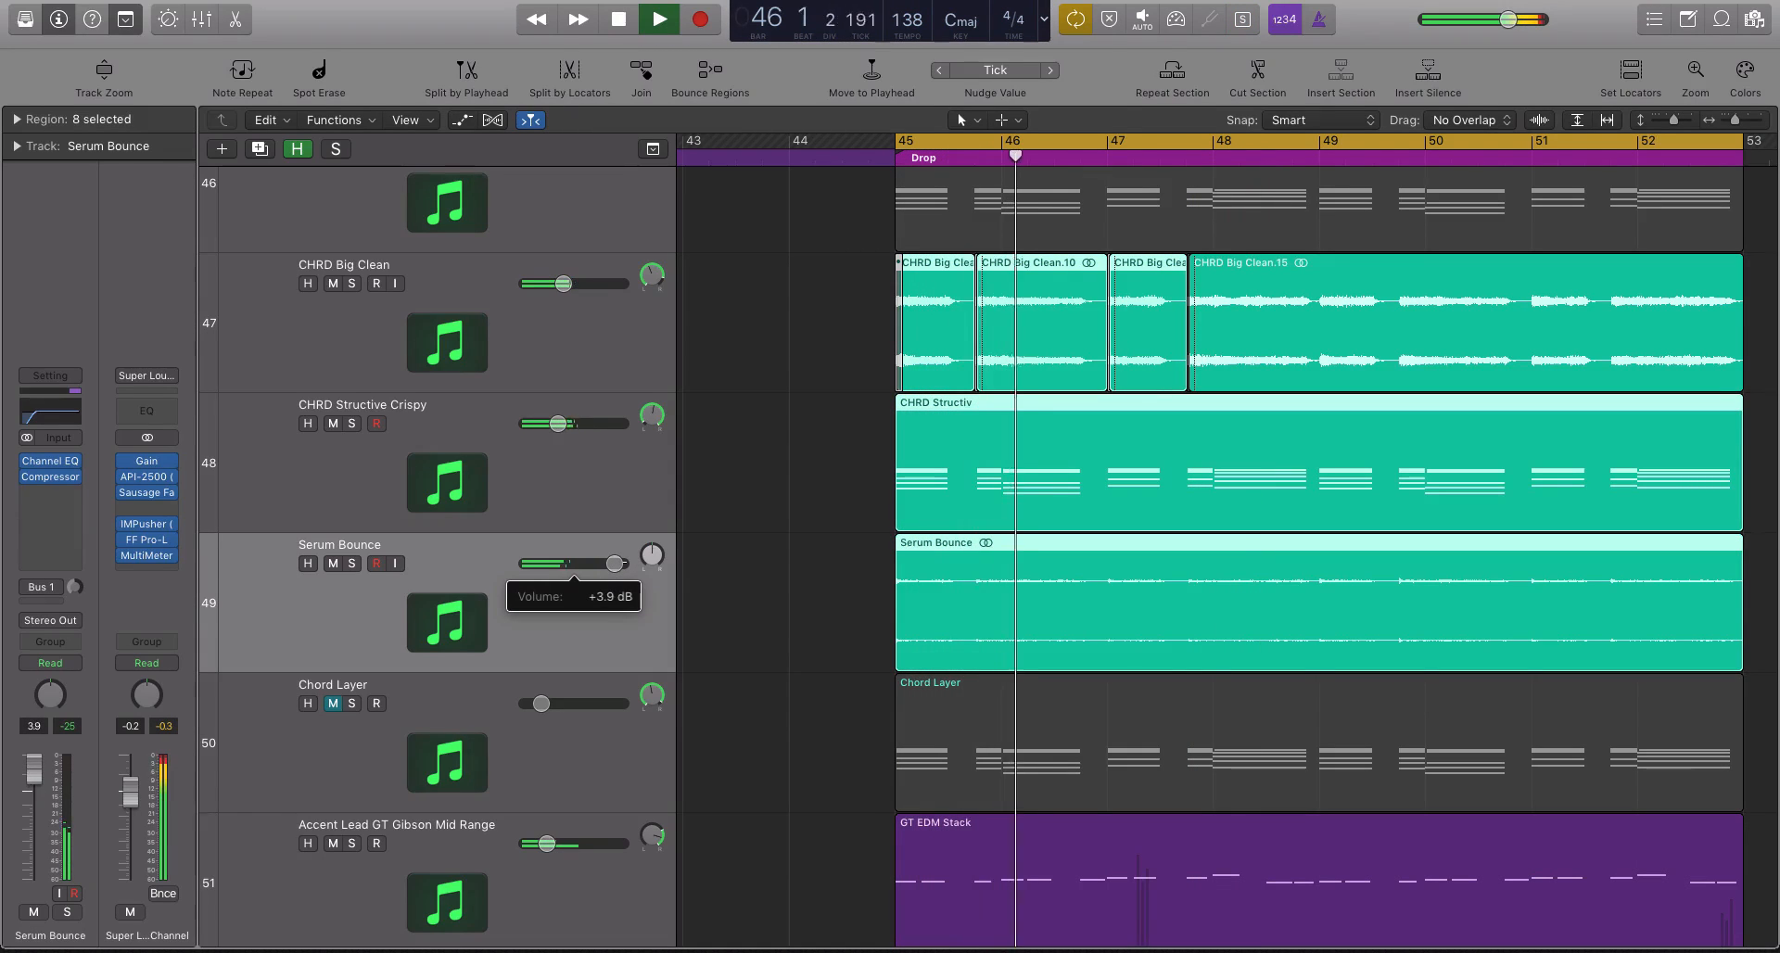
- Replay the first CHRD Big Clean, CHRD Structiv and Serum Bounce regions soloed, setting the Serum Bounce volume to +4.4 dB
click(846, 357)
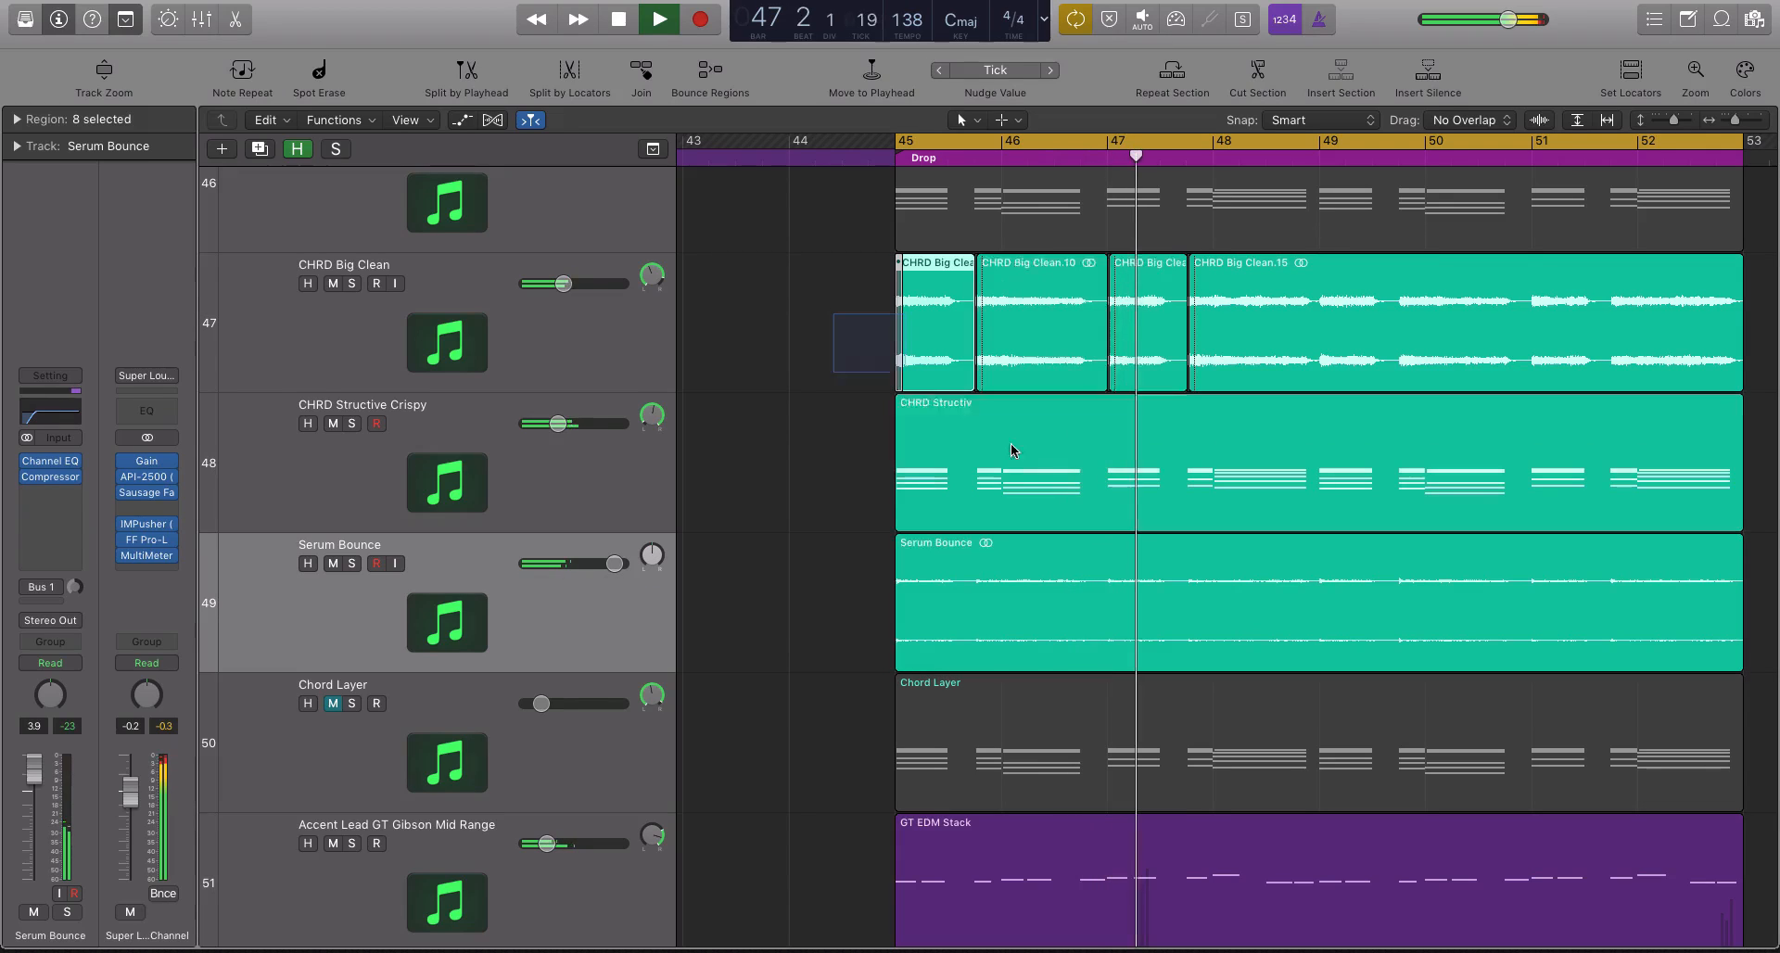
drag(1014, 450, 1146, 574)
key(ctrl+s)
key(space)
key(space)
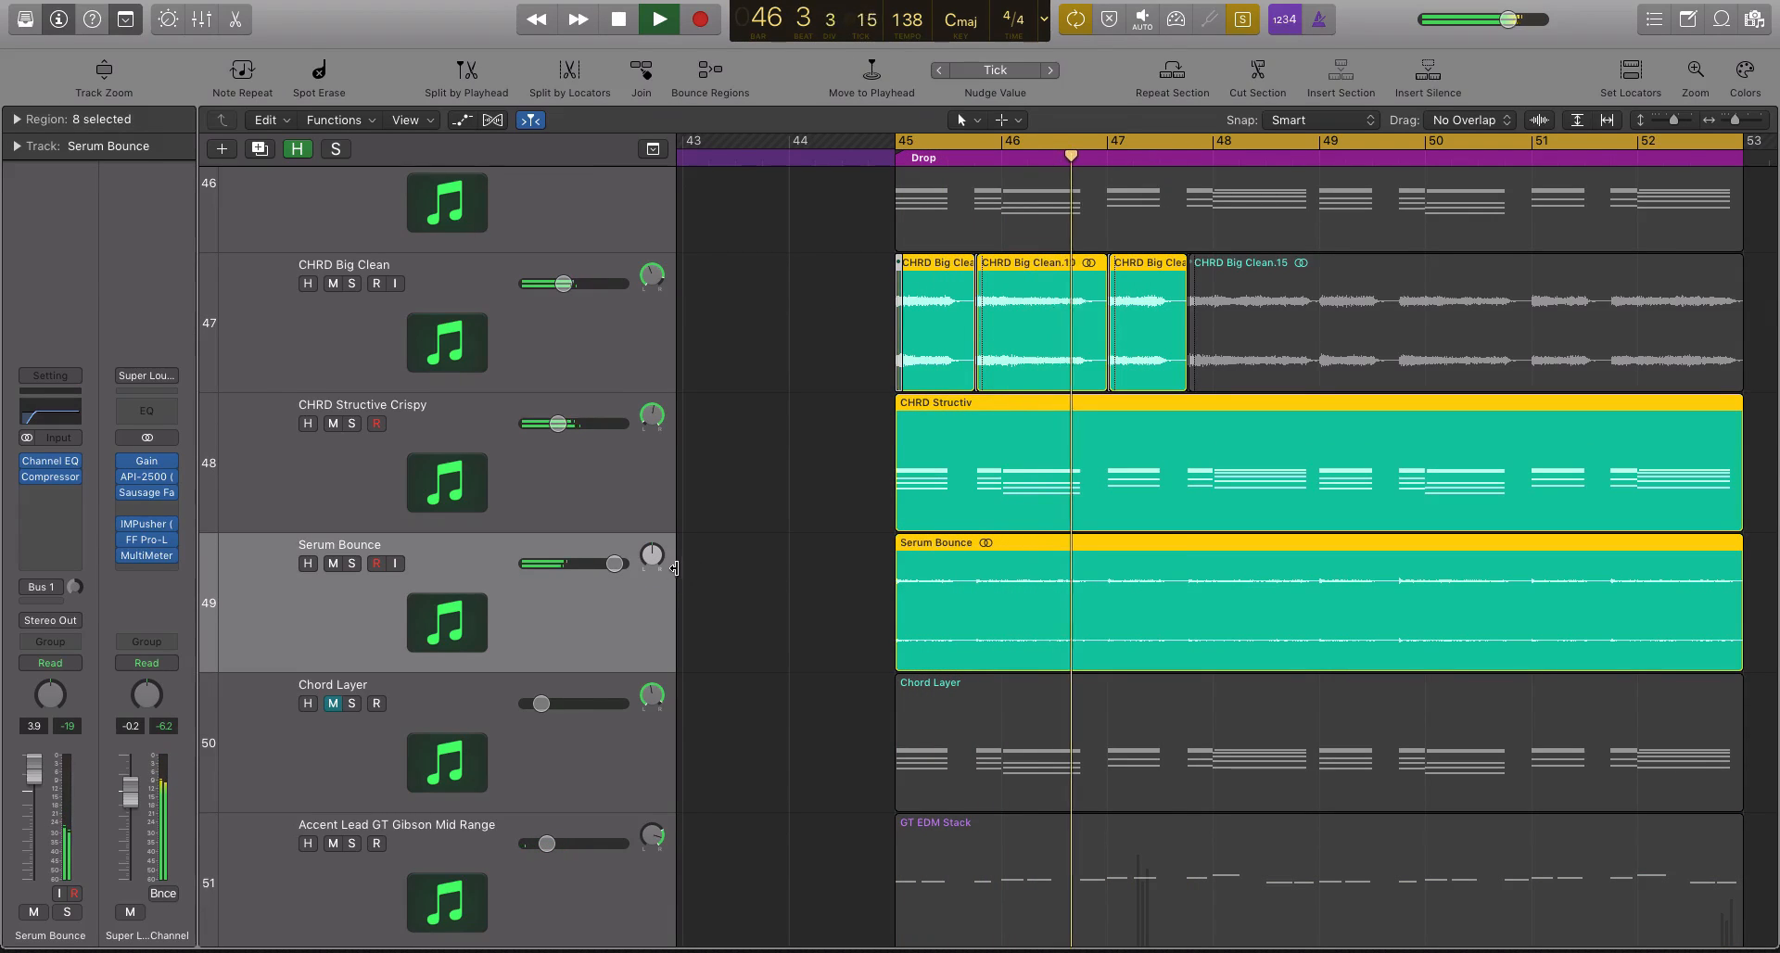
drag(615, 564, 618, 566)
key(space)
key(ctrl+s)
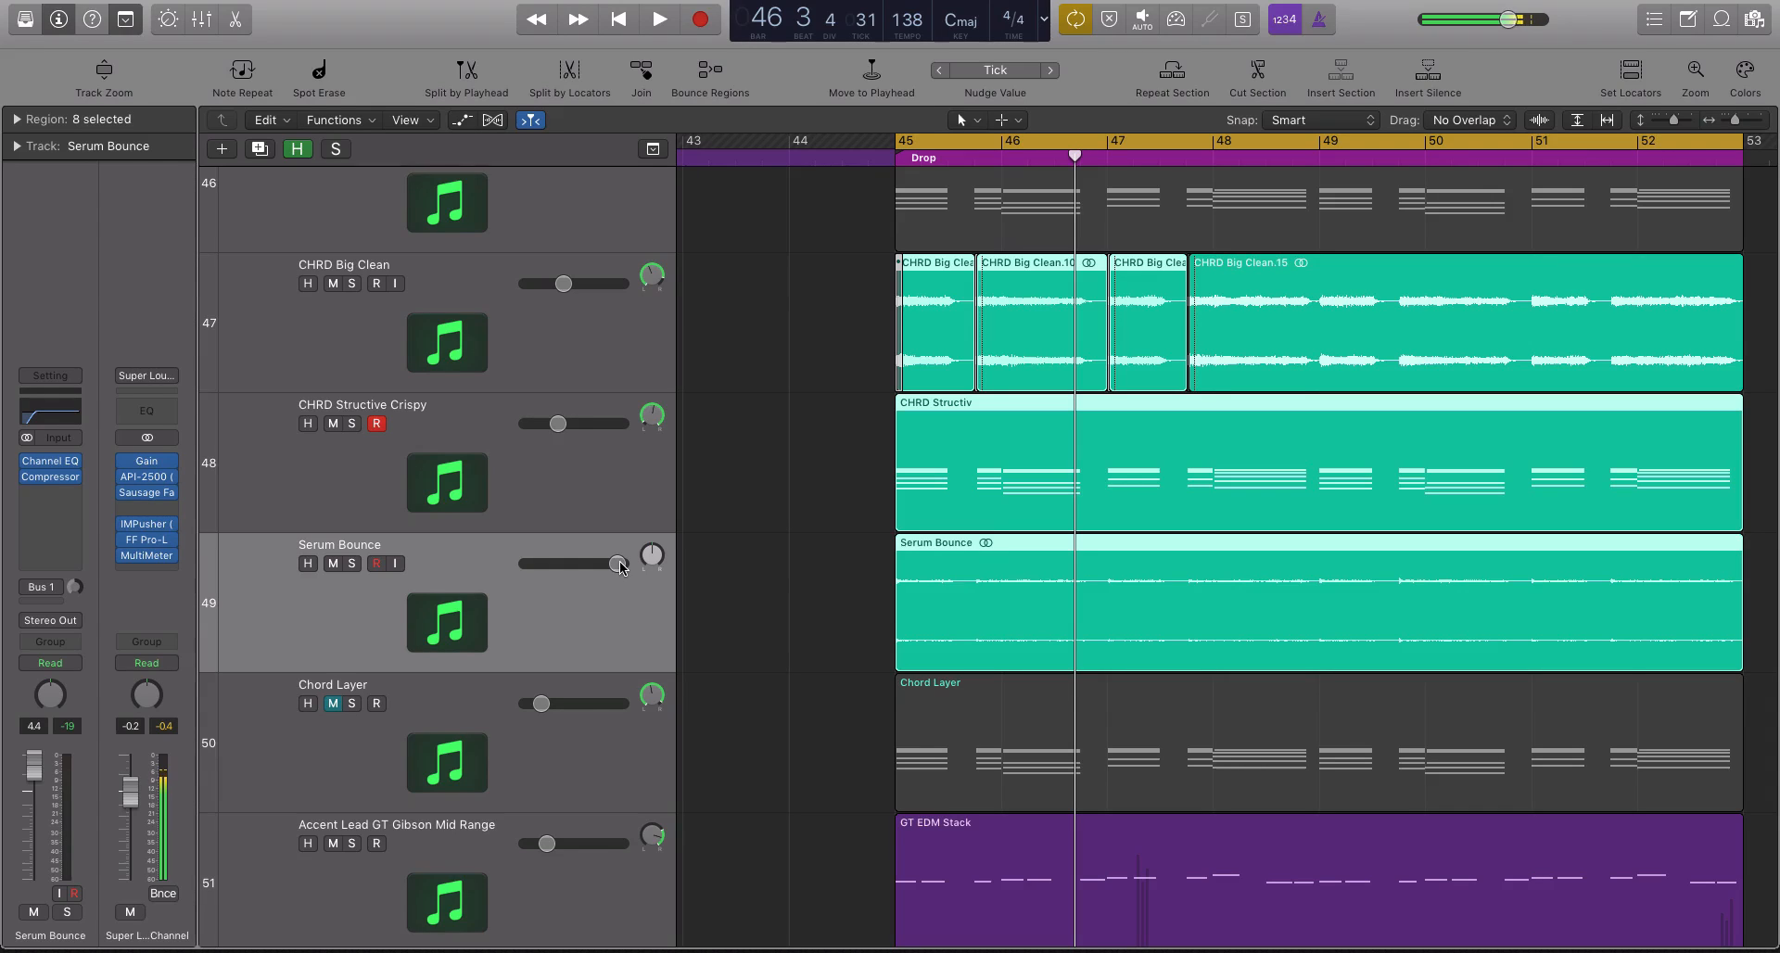
- Play the full drop with the Serum Bounce track muted and unmuted to compare its contribution
click(333, 563)
key(space)
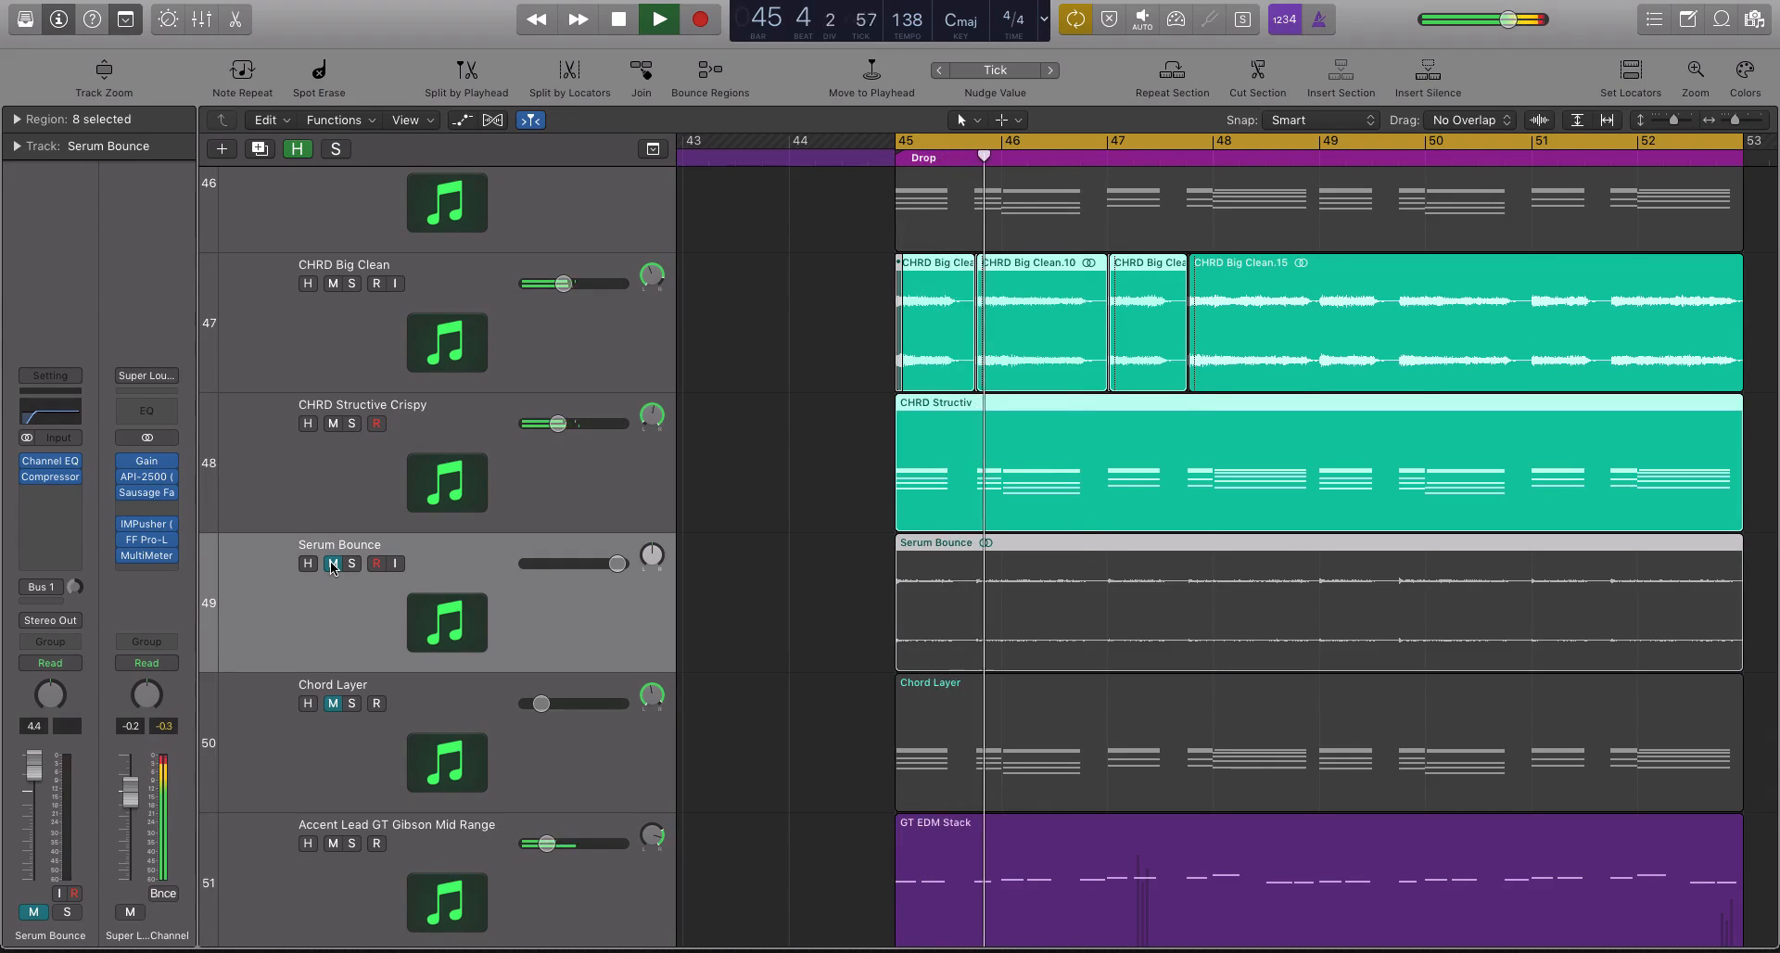
click(333, 564)
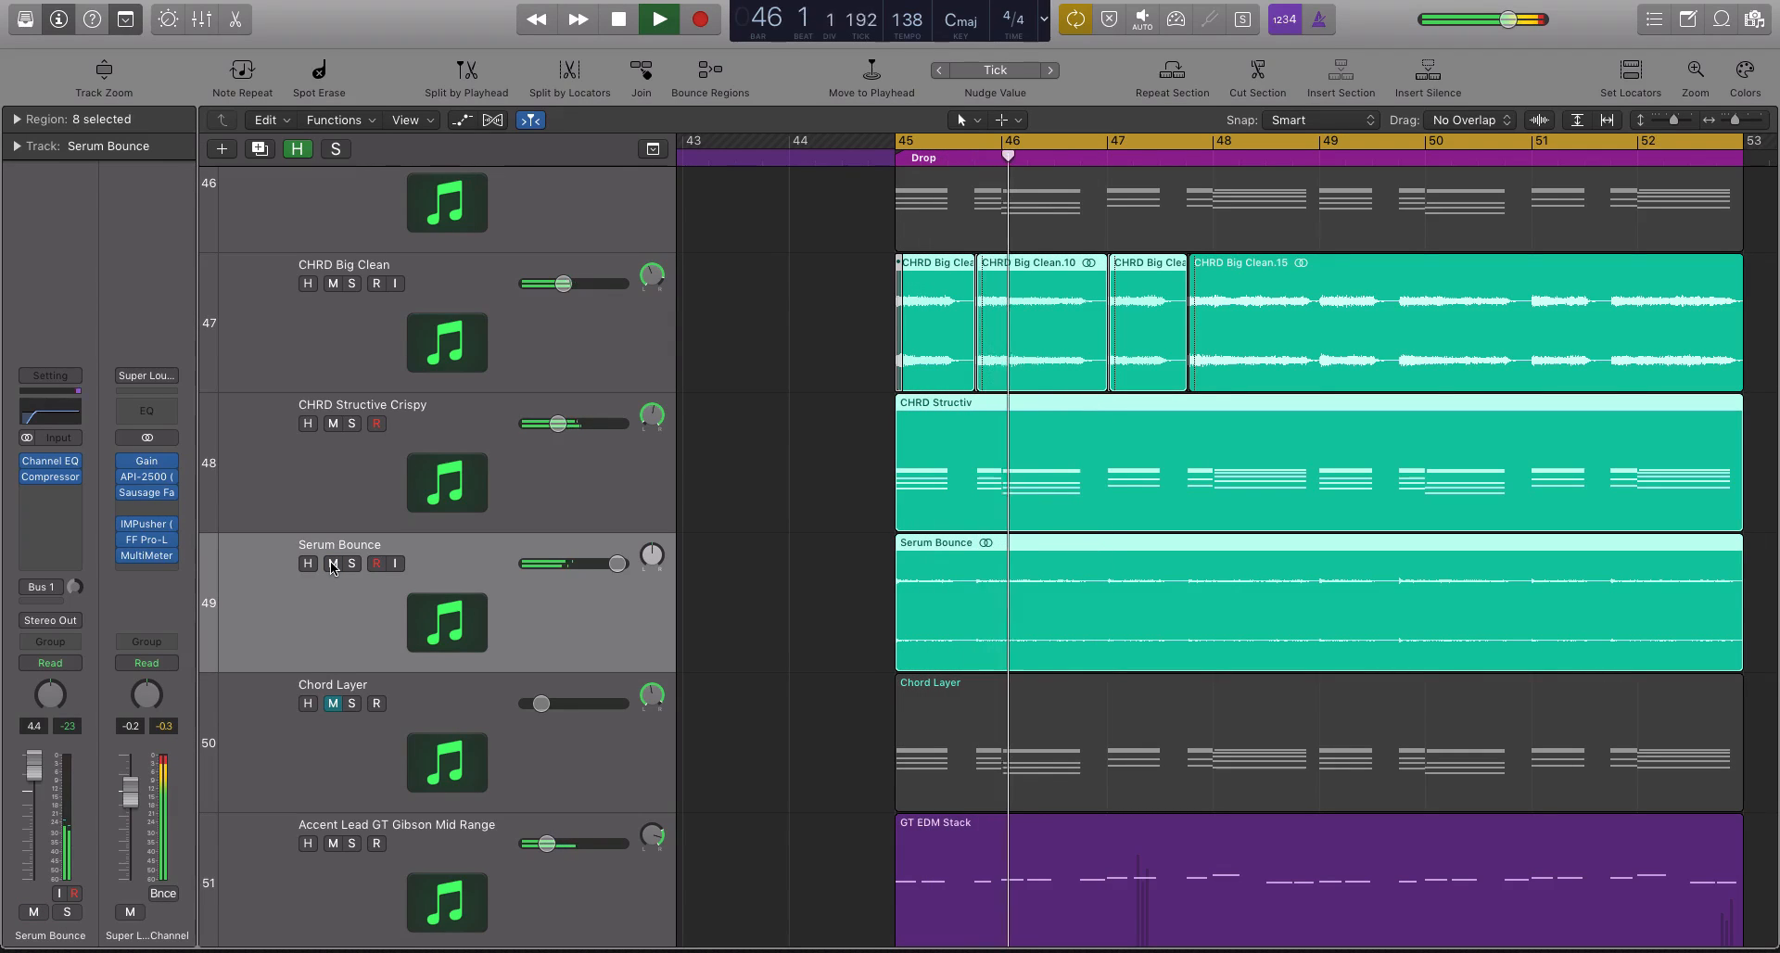
key(space)
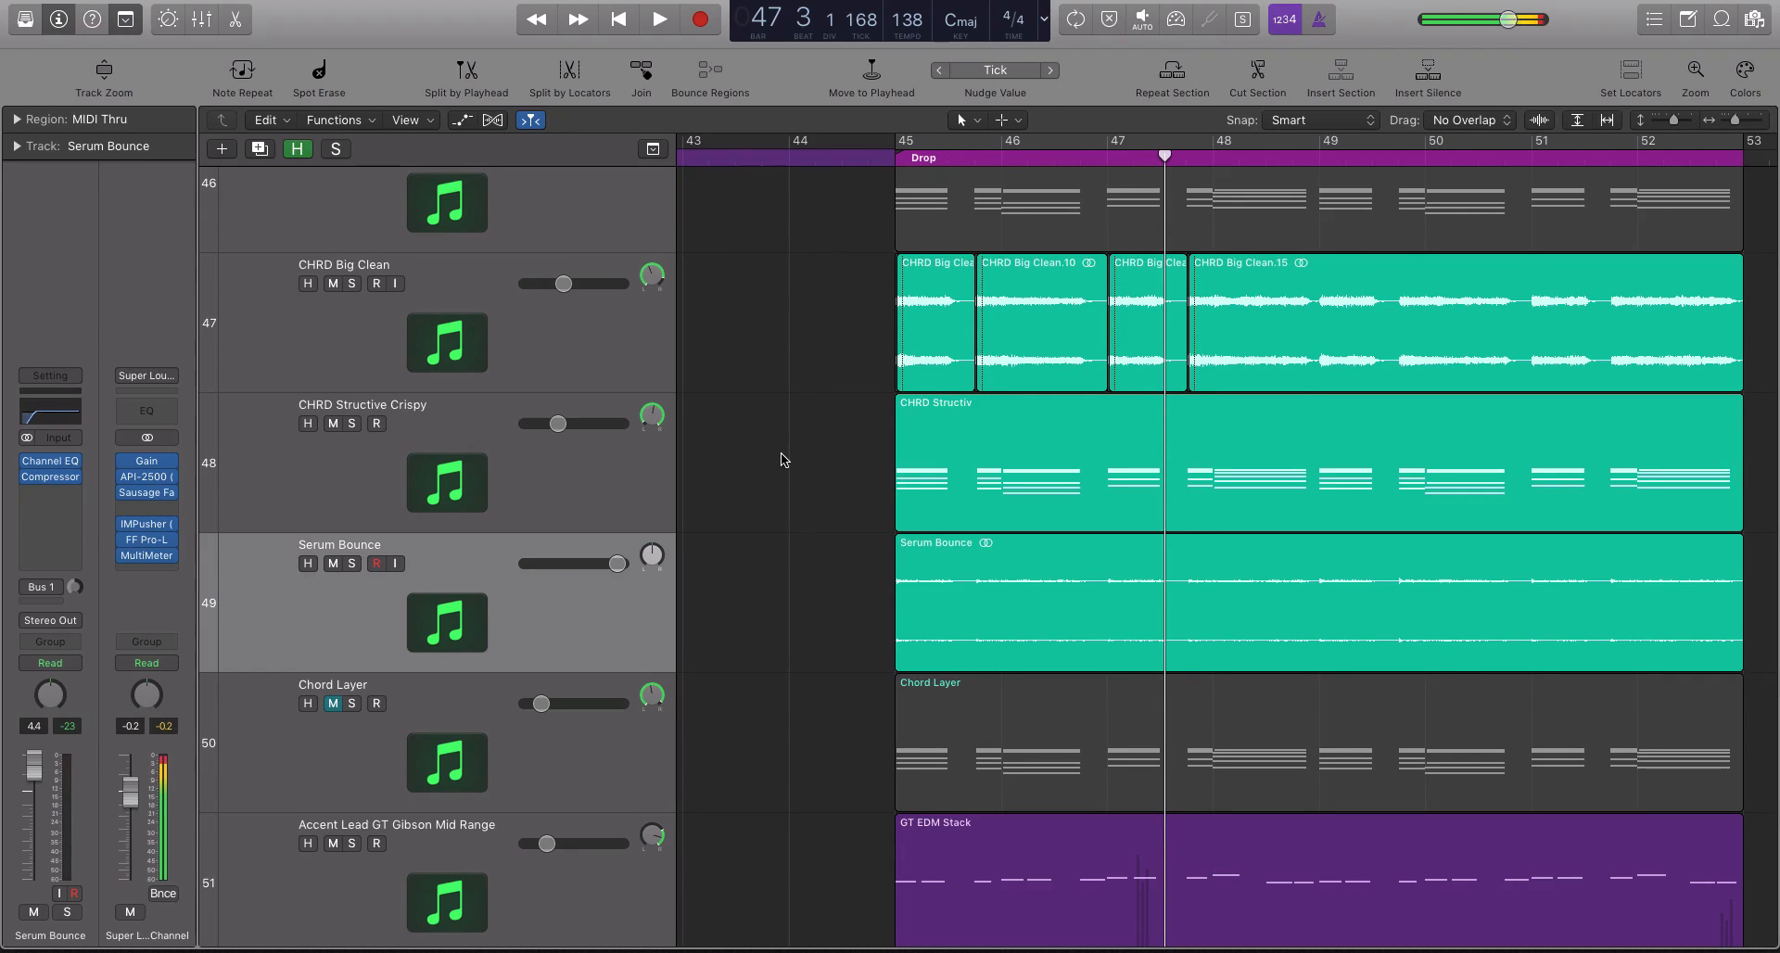
- Highlight the muted kick regions on tracks 56 to 59 and examine how they are arranged across the drop
key(super+Right)
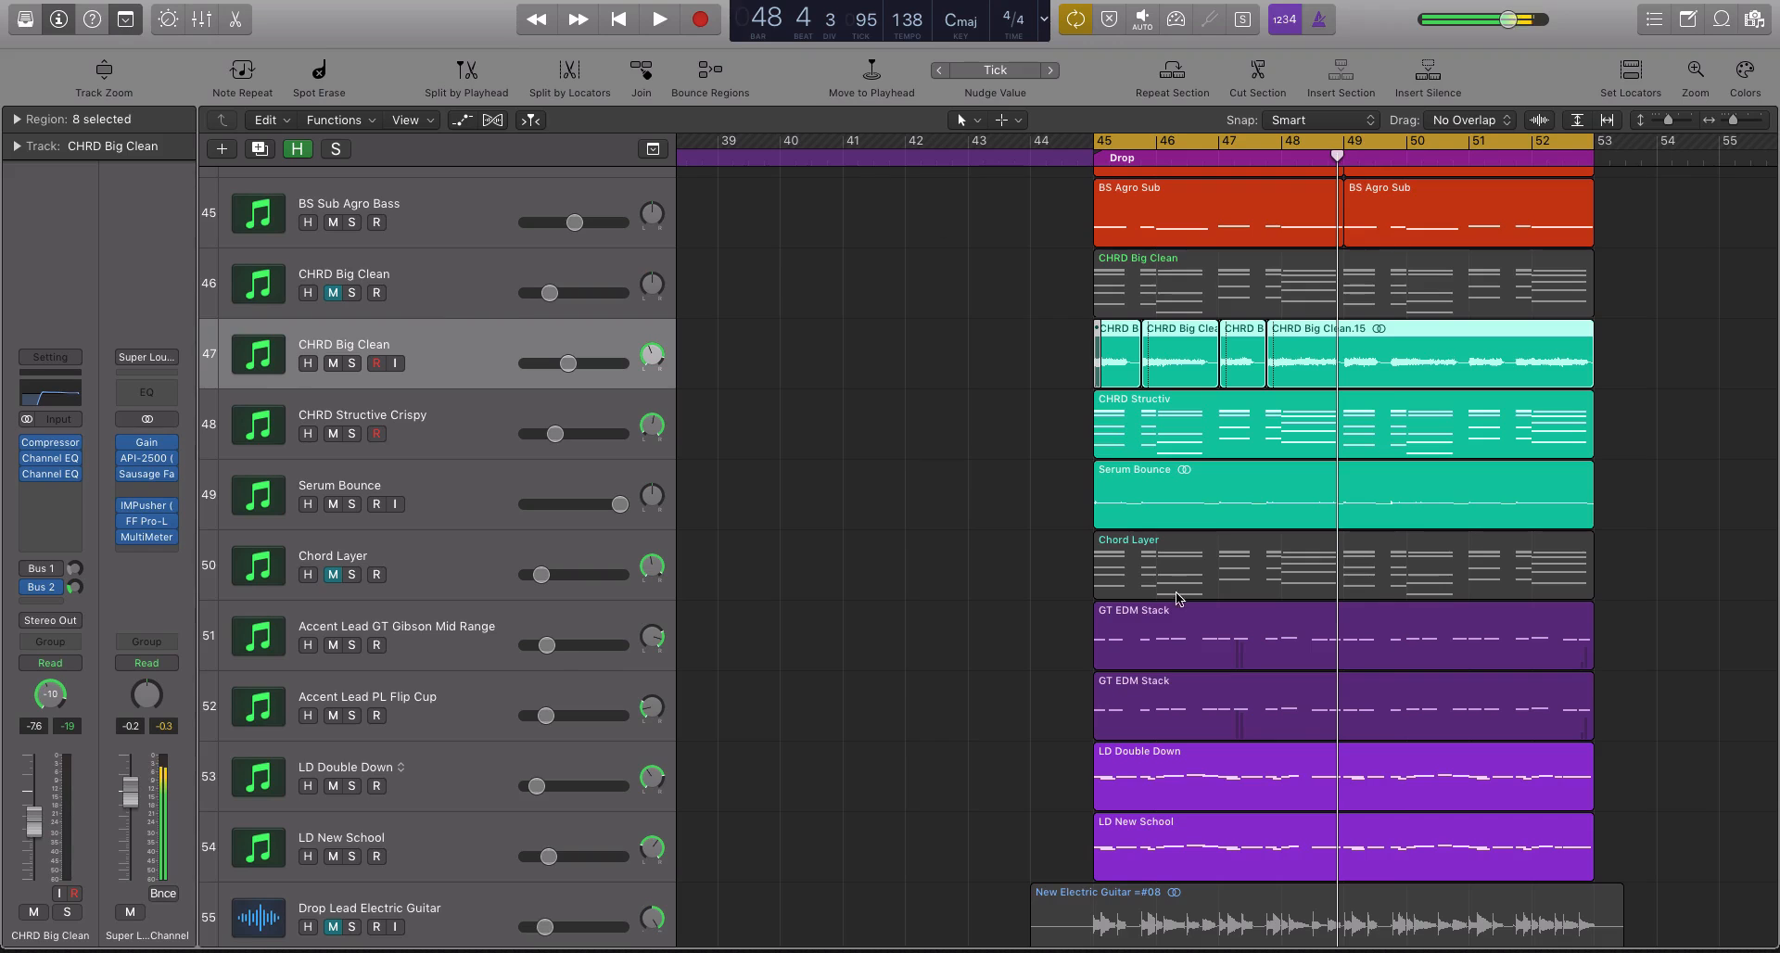
scroll(1042, 505, down, 10)
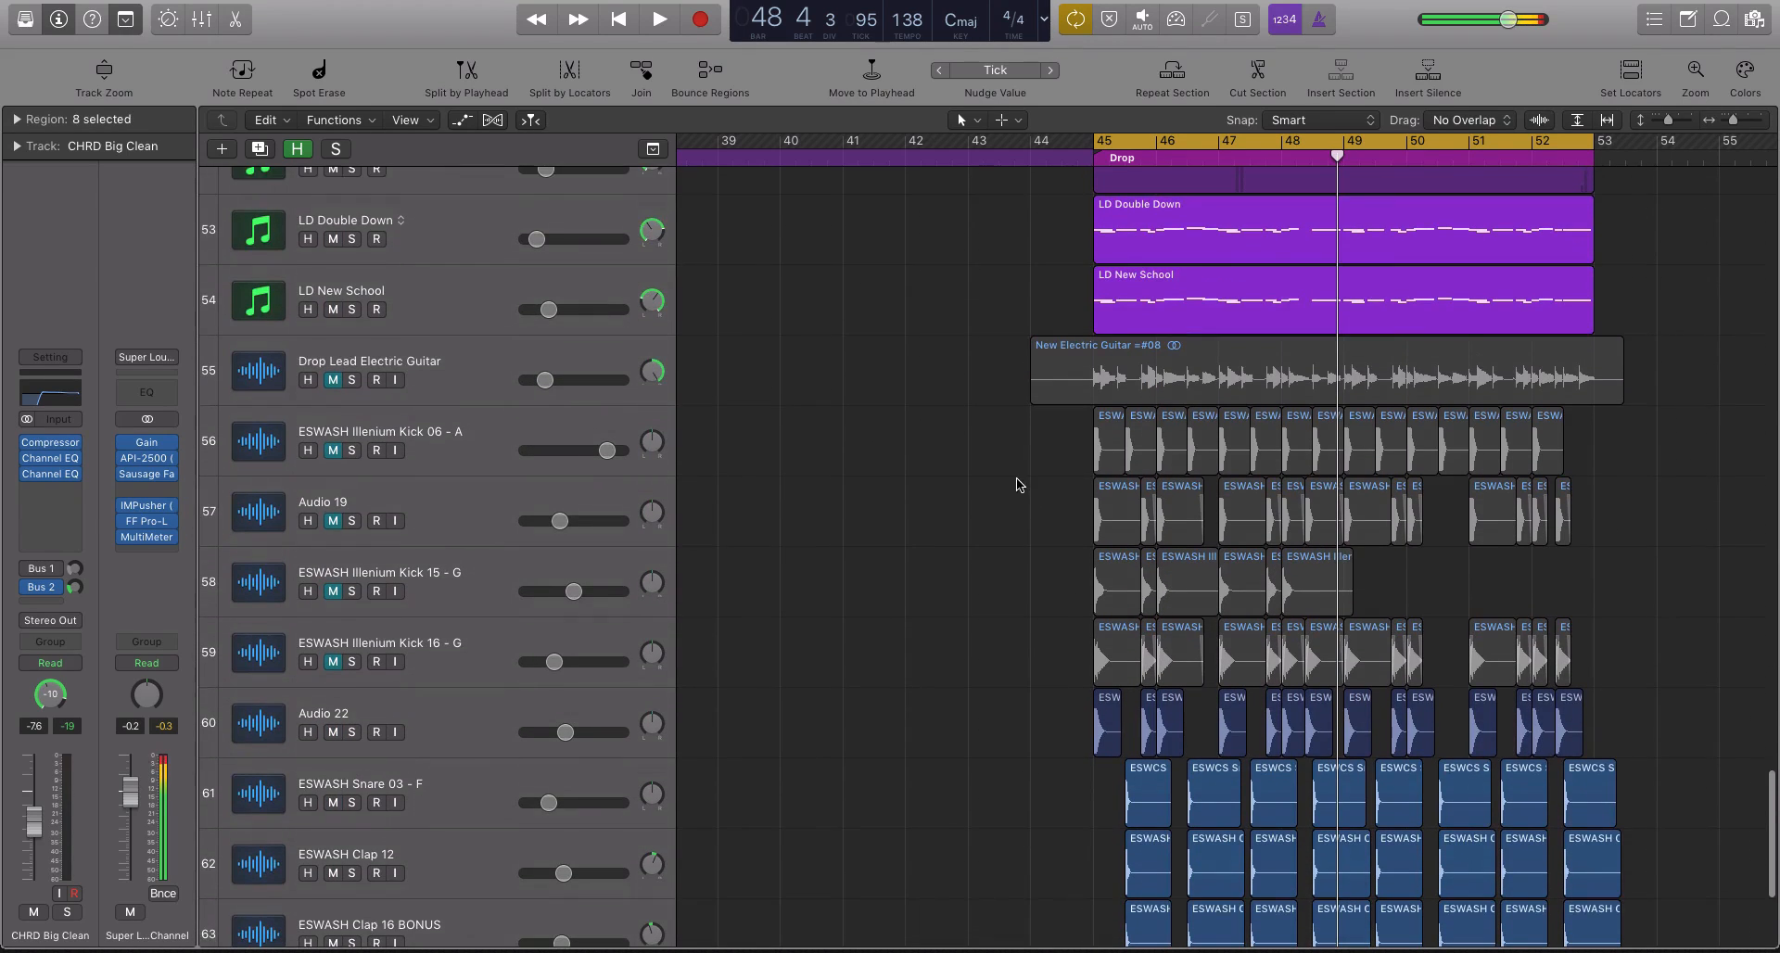
drag(1005, 449, 1603, 680)
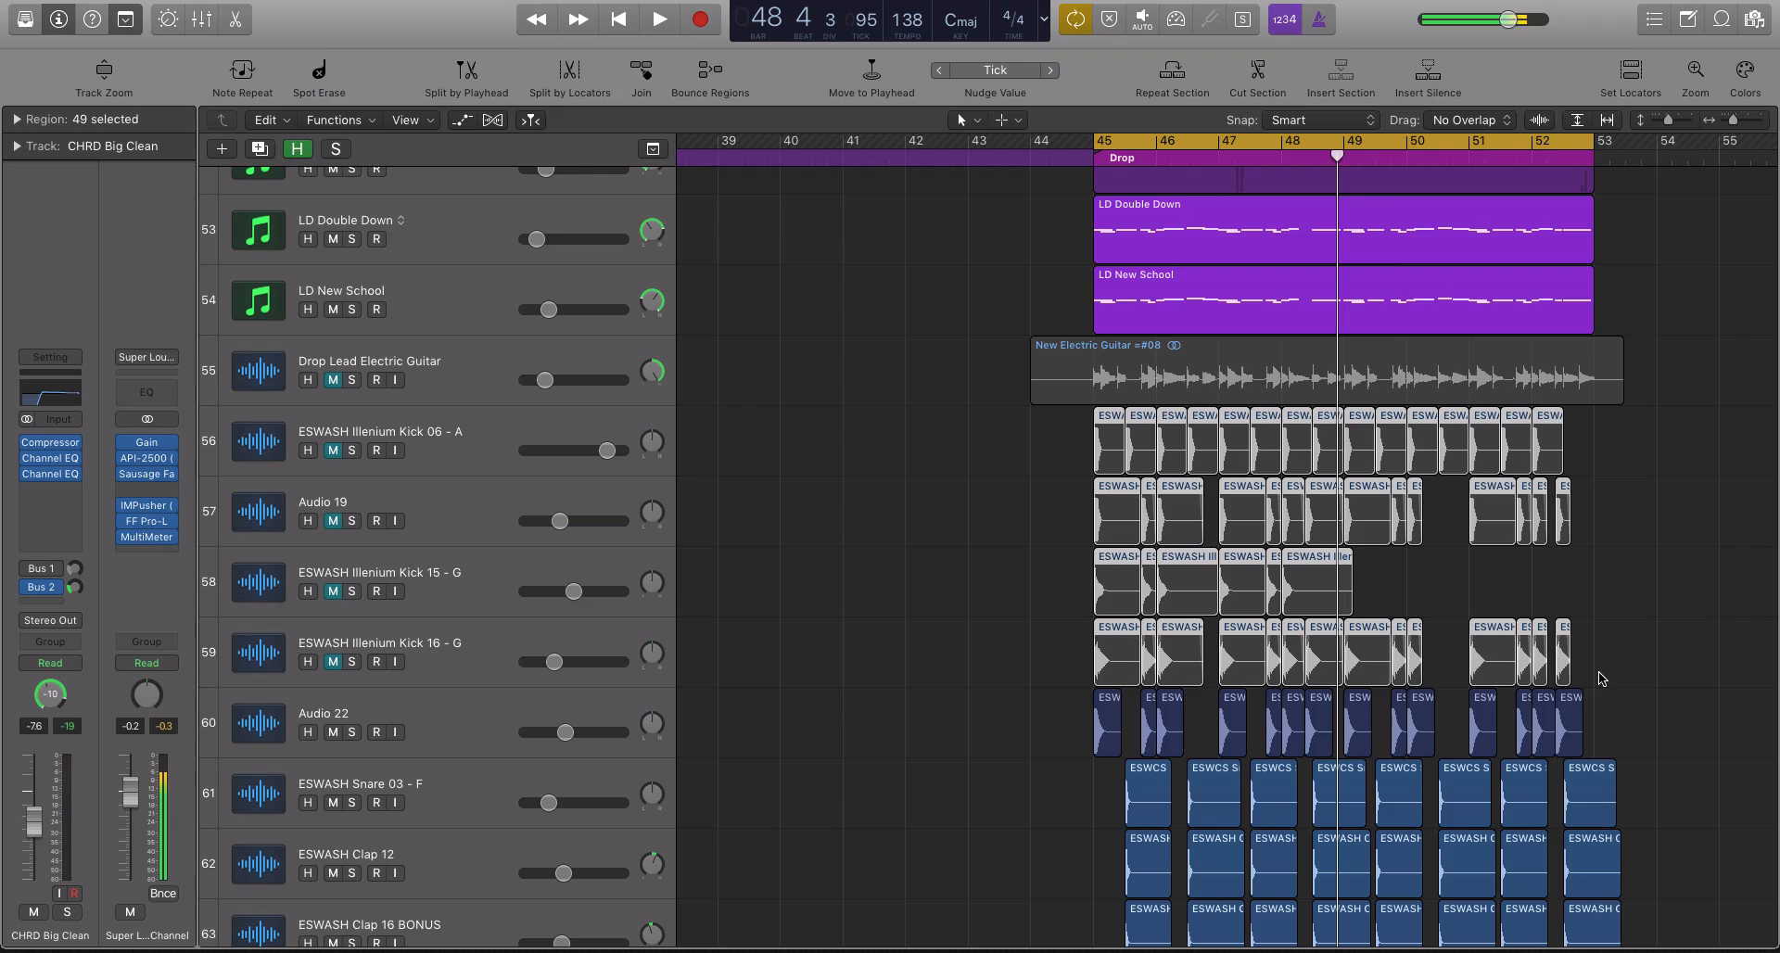
key(super+Right)
key(super+Right)
key(super+Right)
key(super+Right)
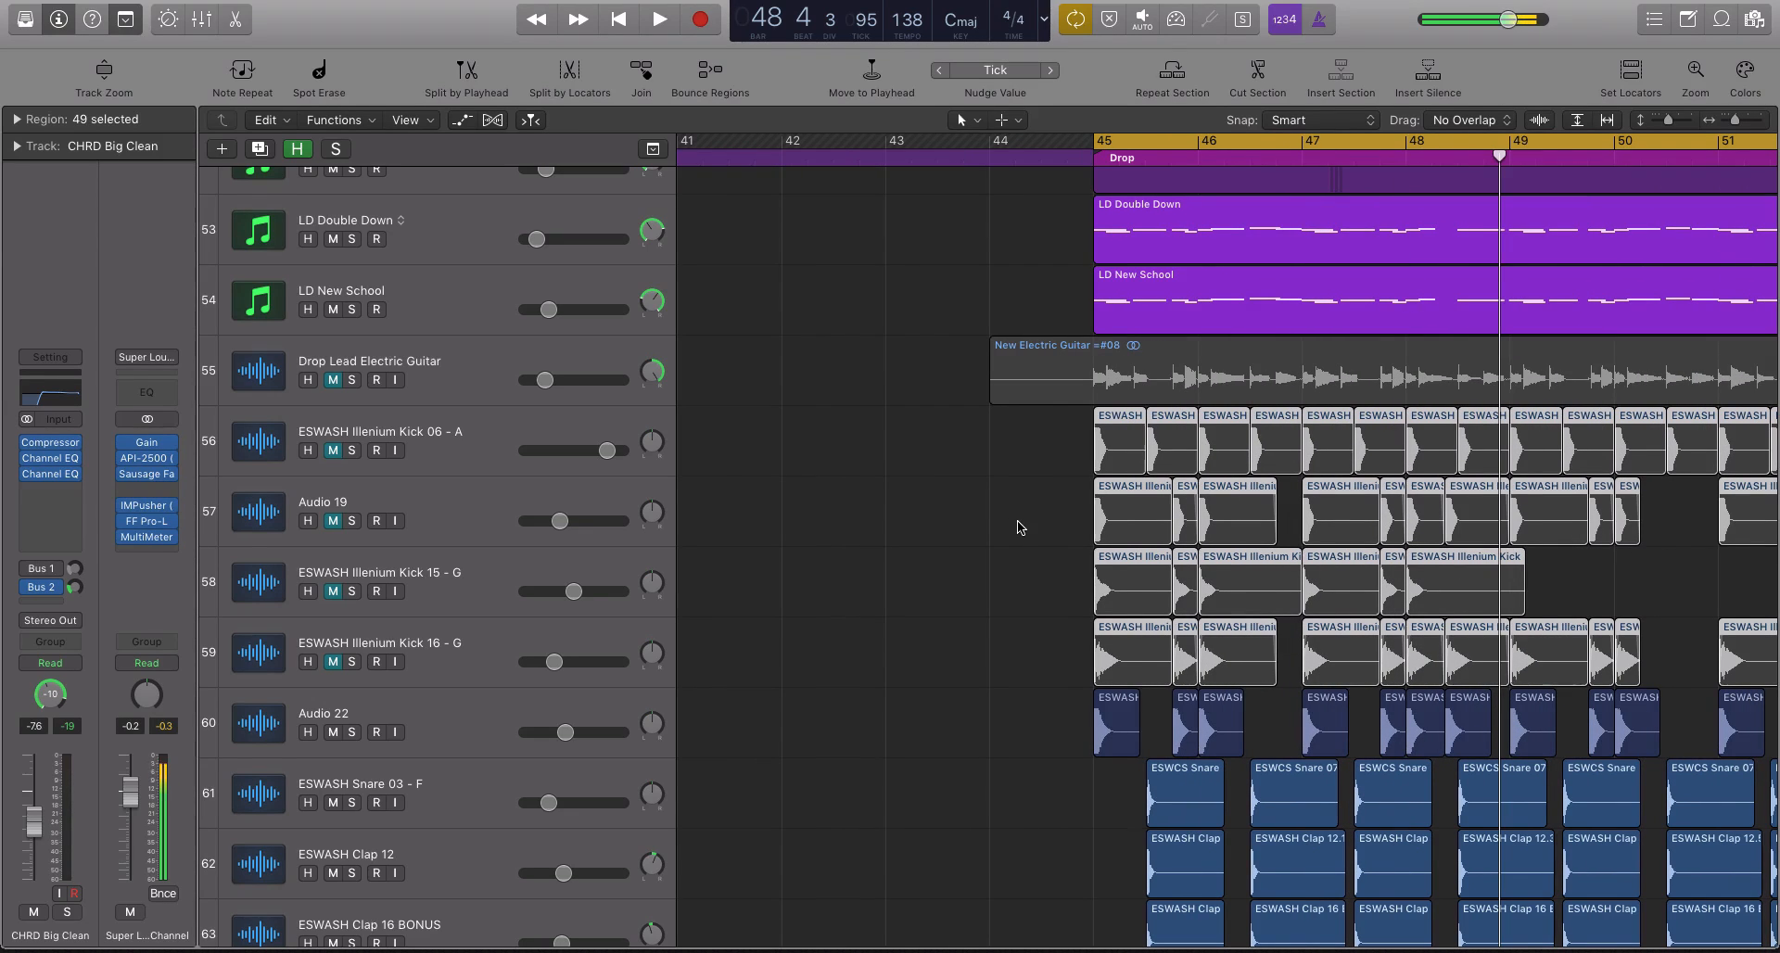
key(super+Left)
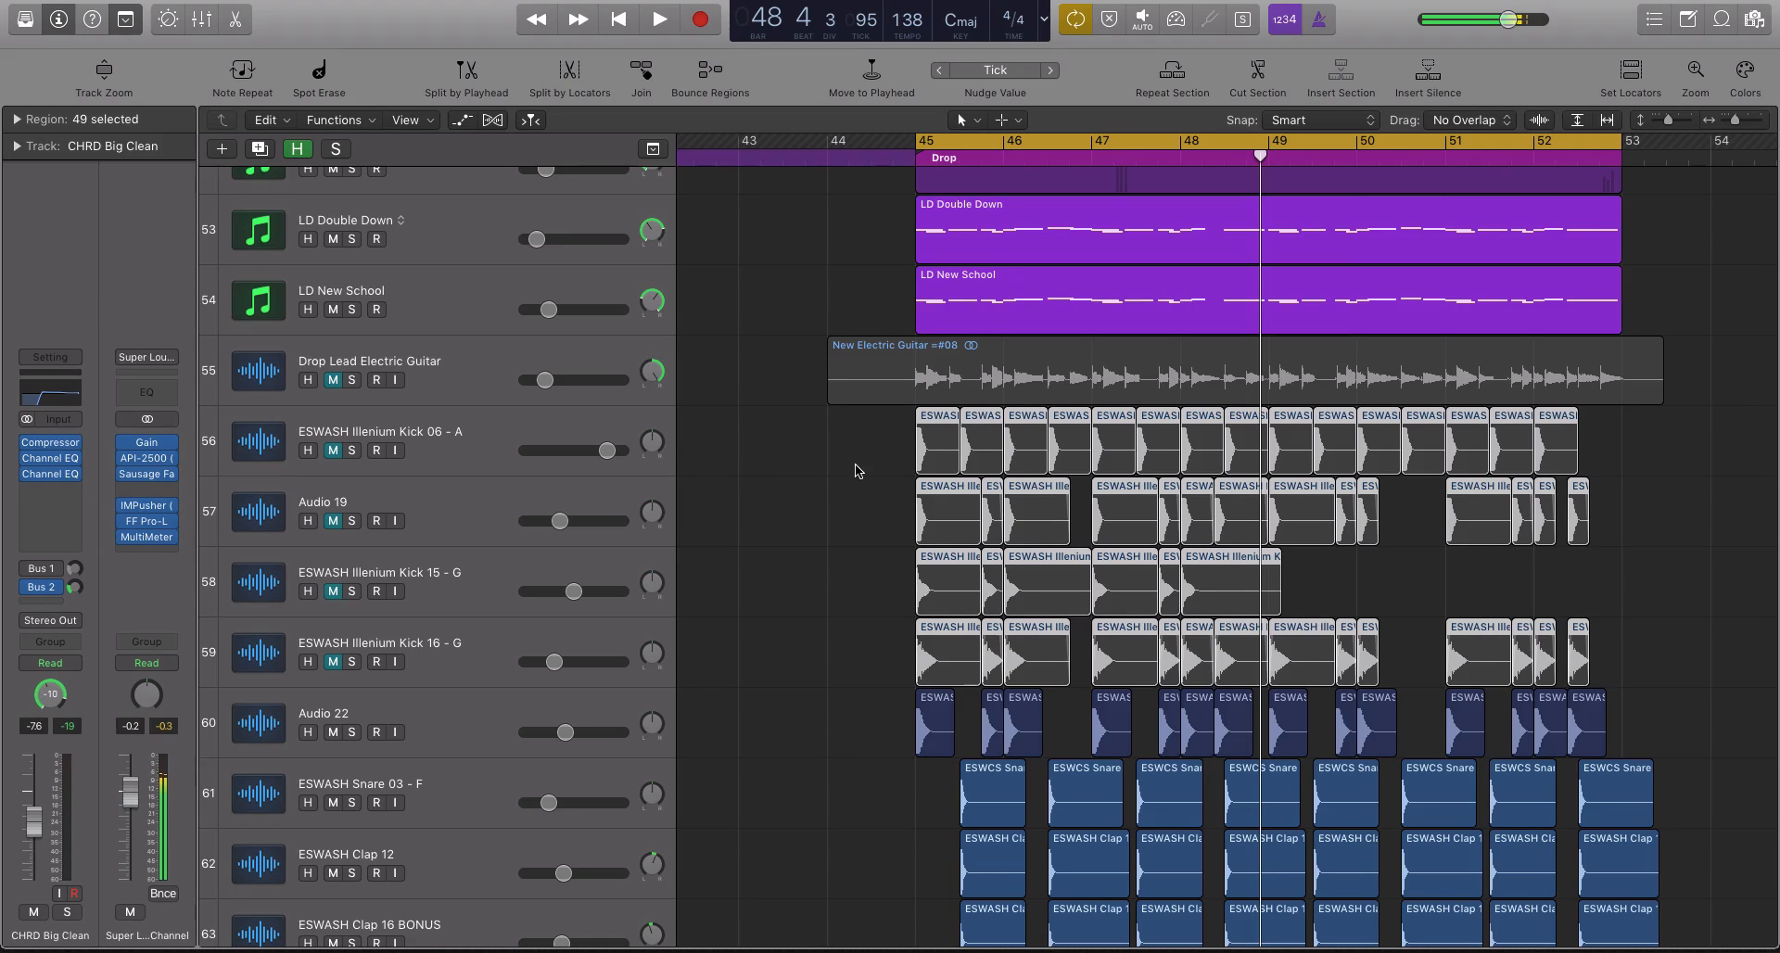
key(super+Right)
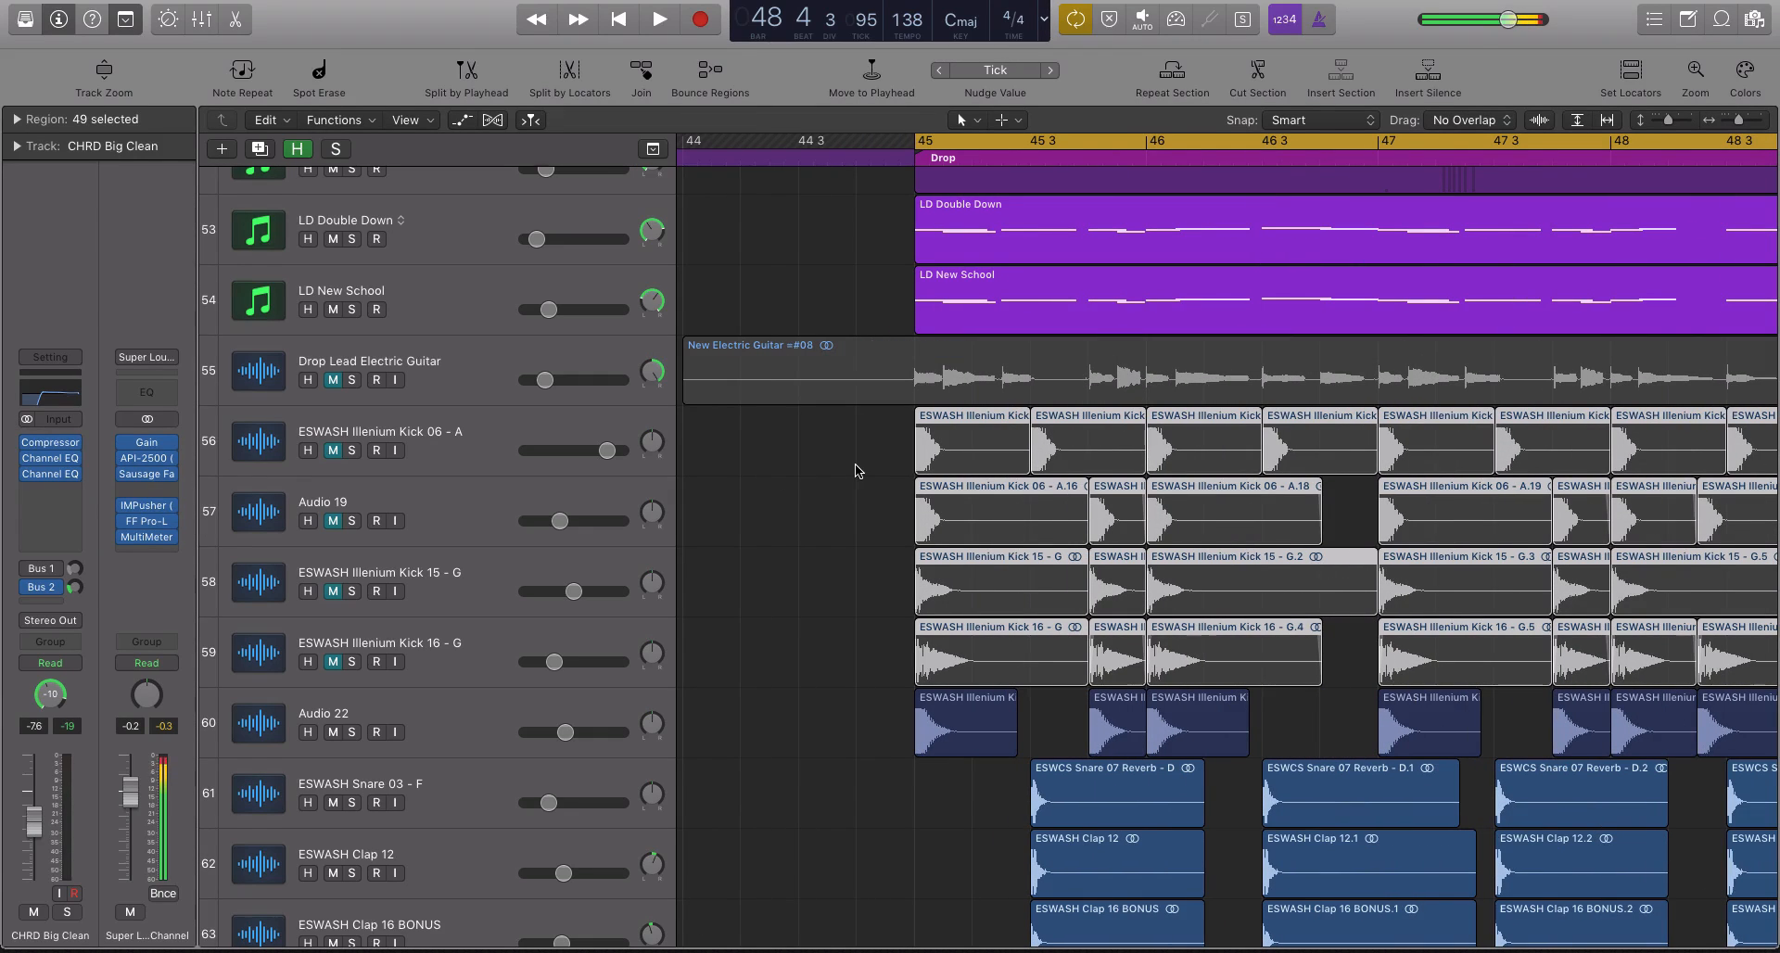
click(857, 470)
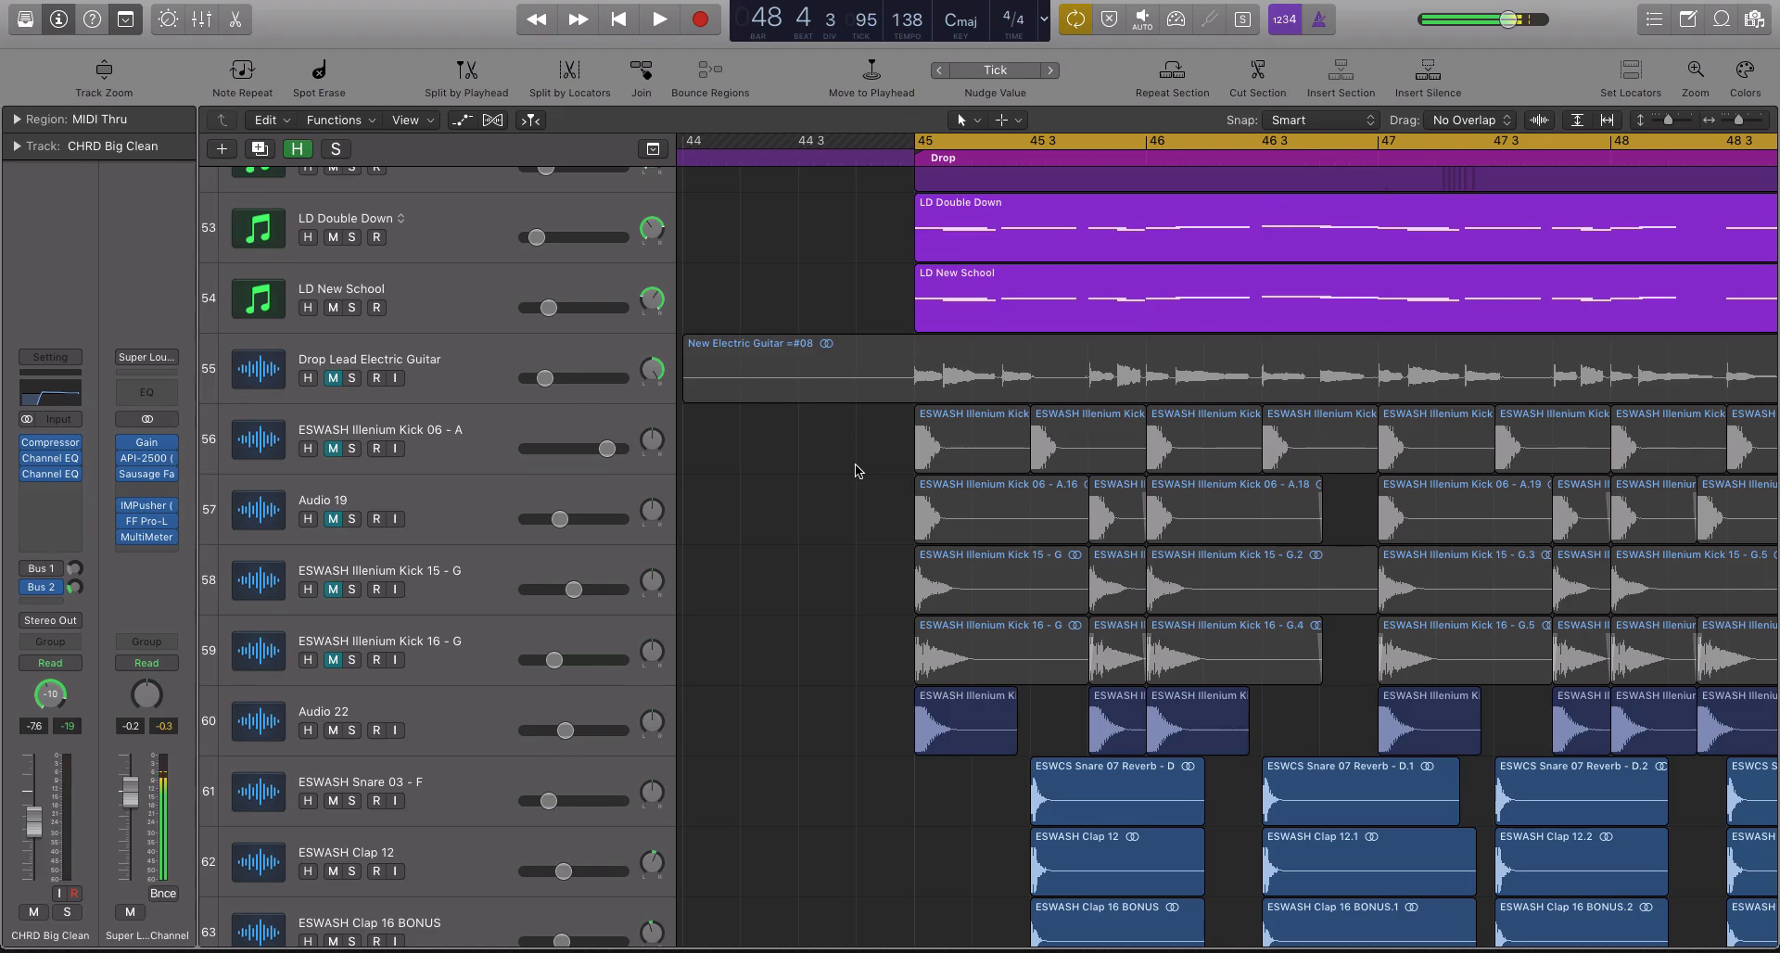
- Examine the first ESWASH Illenium Kick 06 - A waveform up close and compare it with the Kick 16 - G waveform
scroll(862, 475, up, 5)
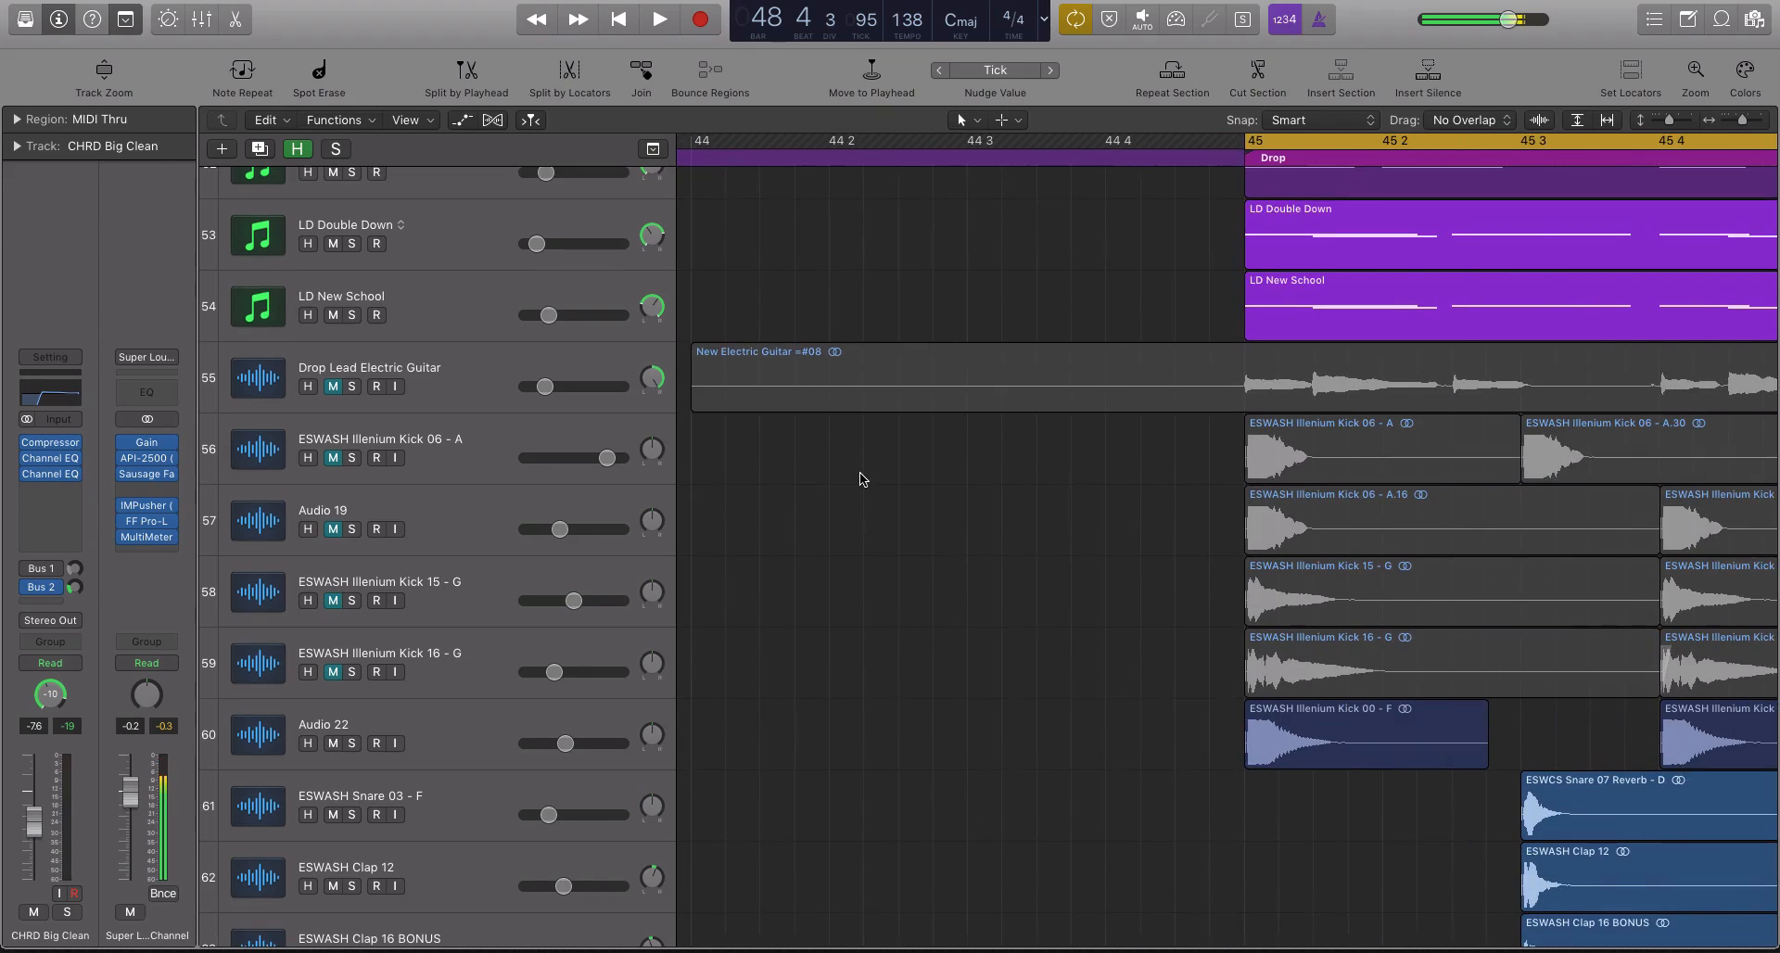
scroll(861, 476, right, 4)
scroll(857, 476, right, 1)
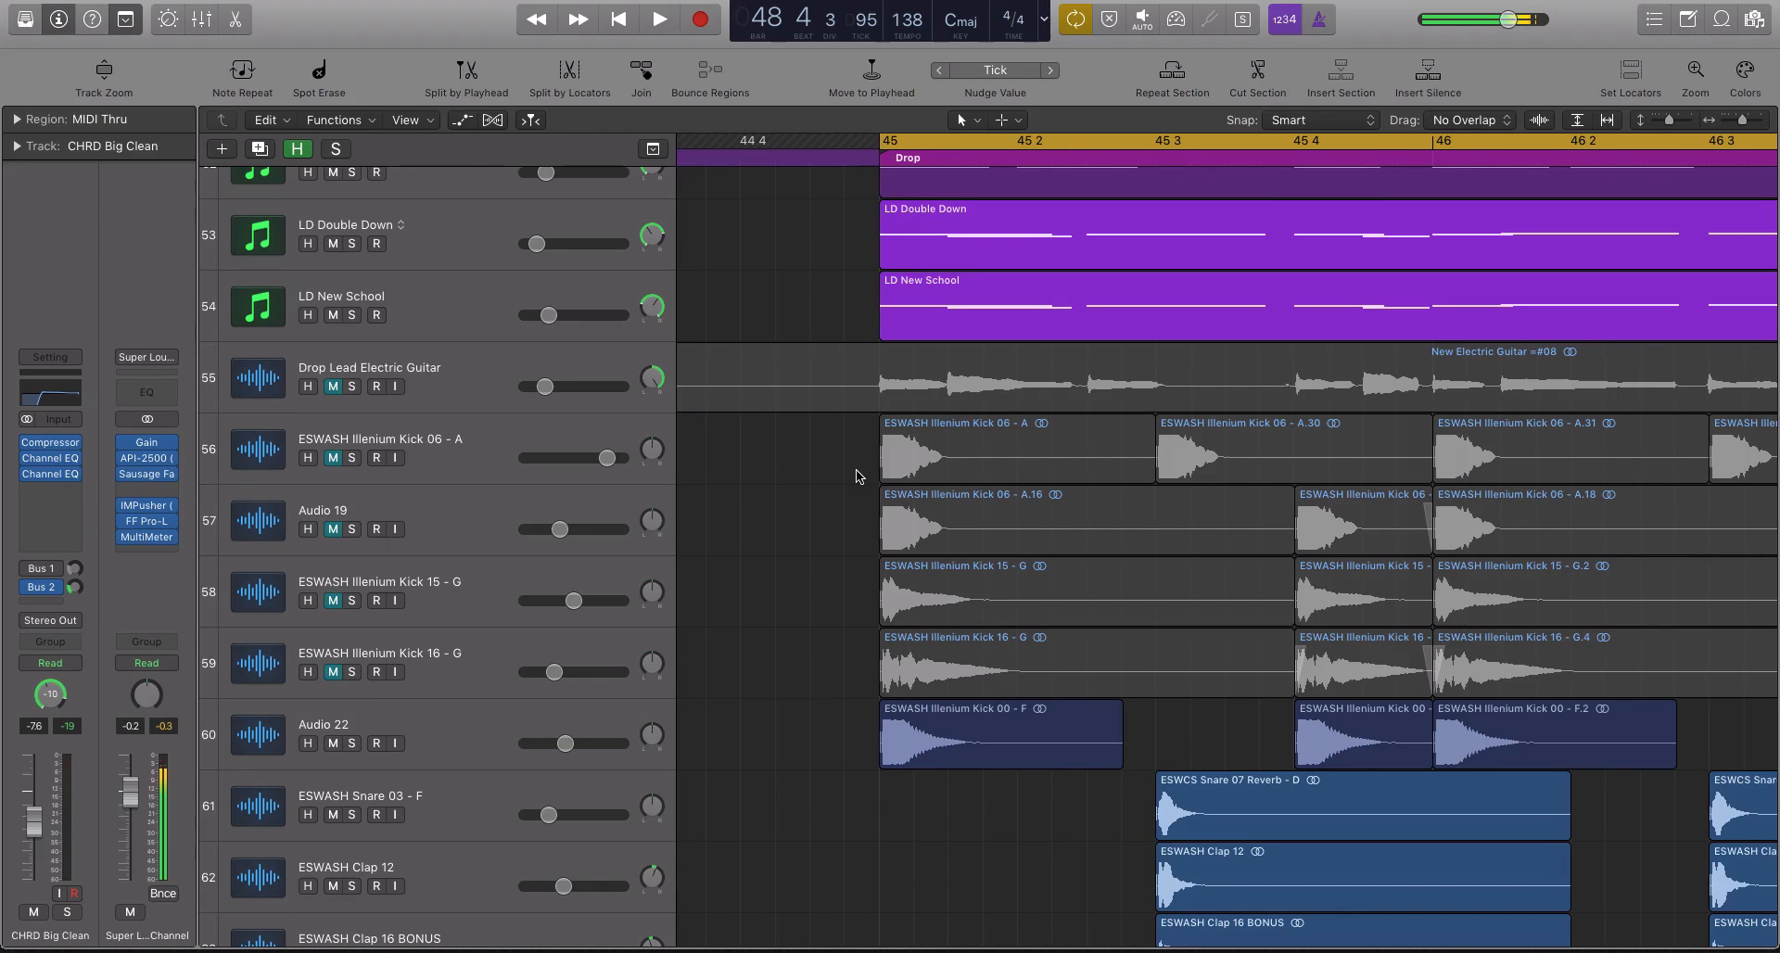
click(966, 463)
scroll(967, 462, up, 5)
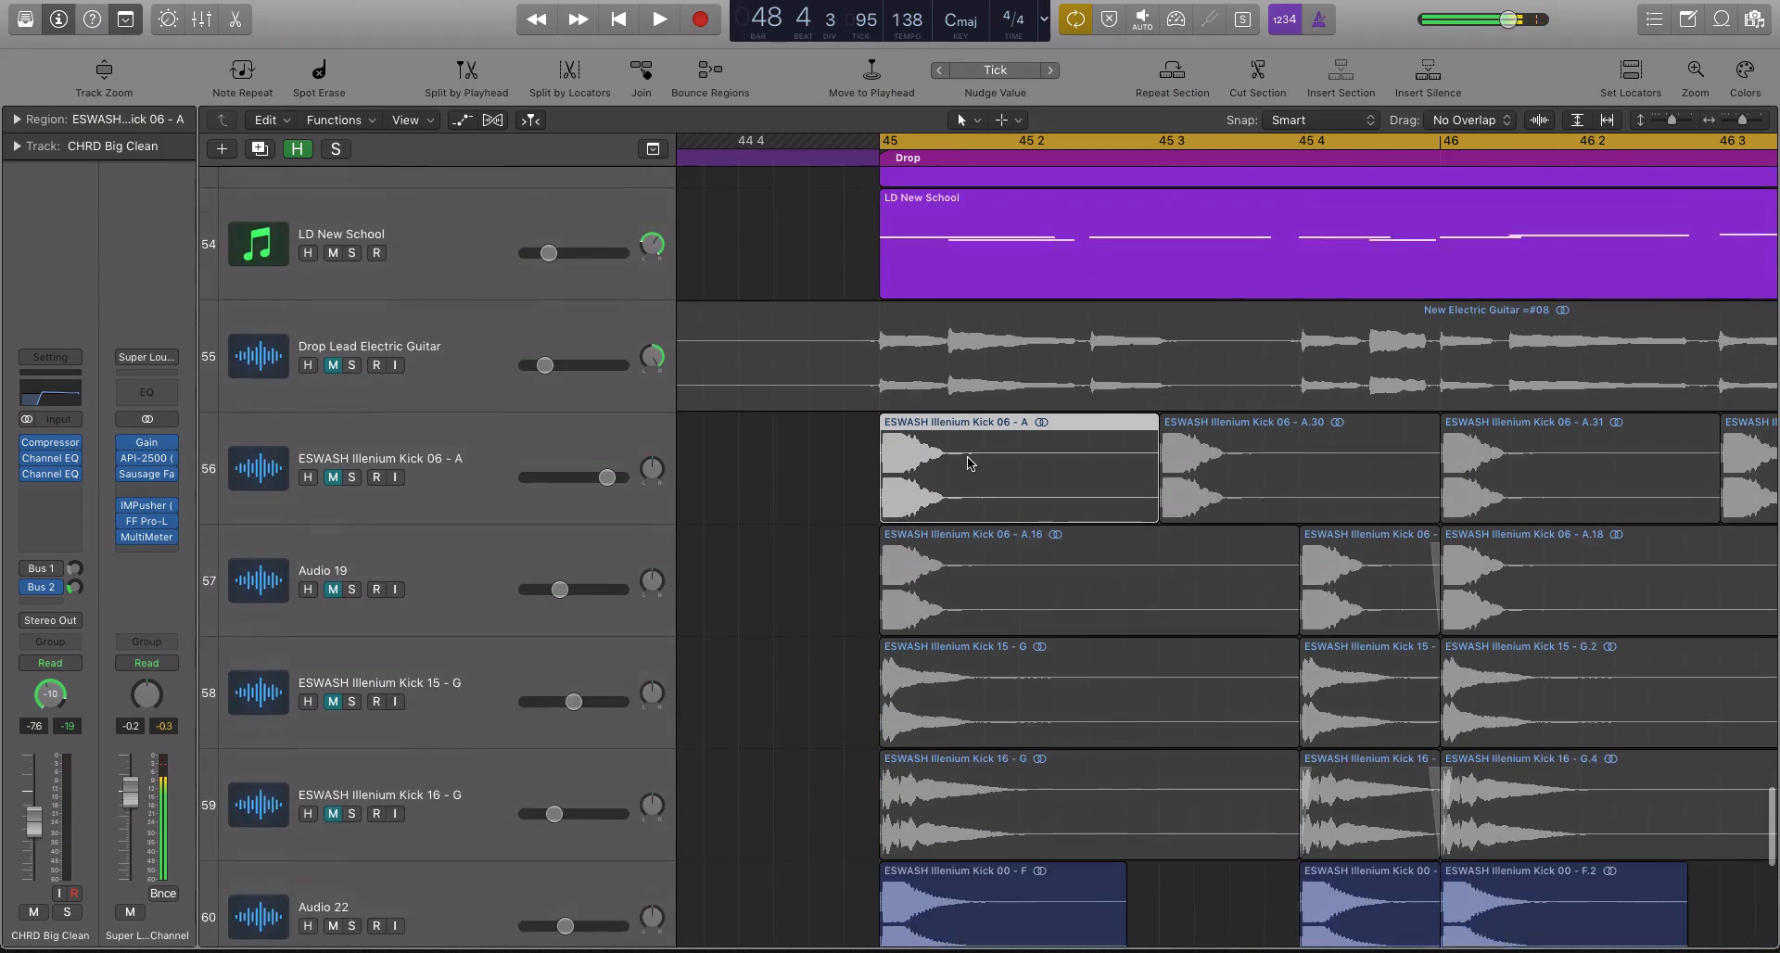
scroll(967, 463, up, 1)
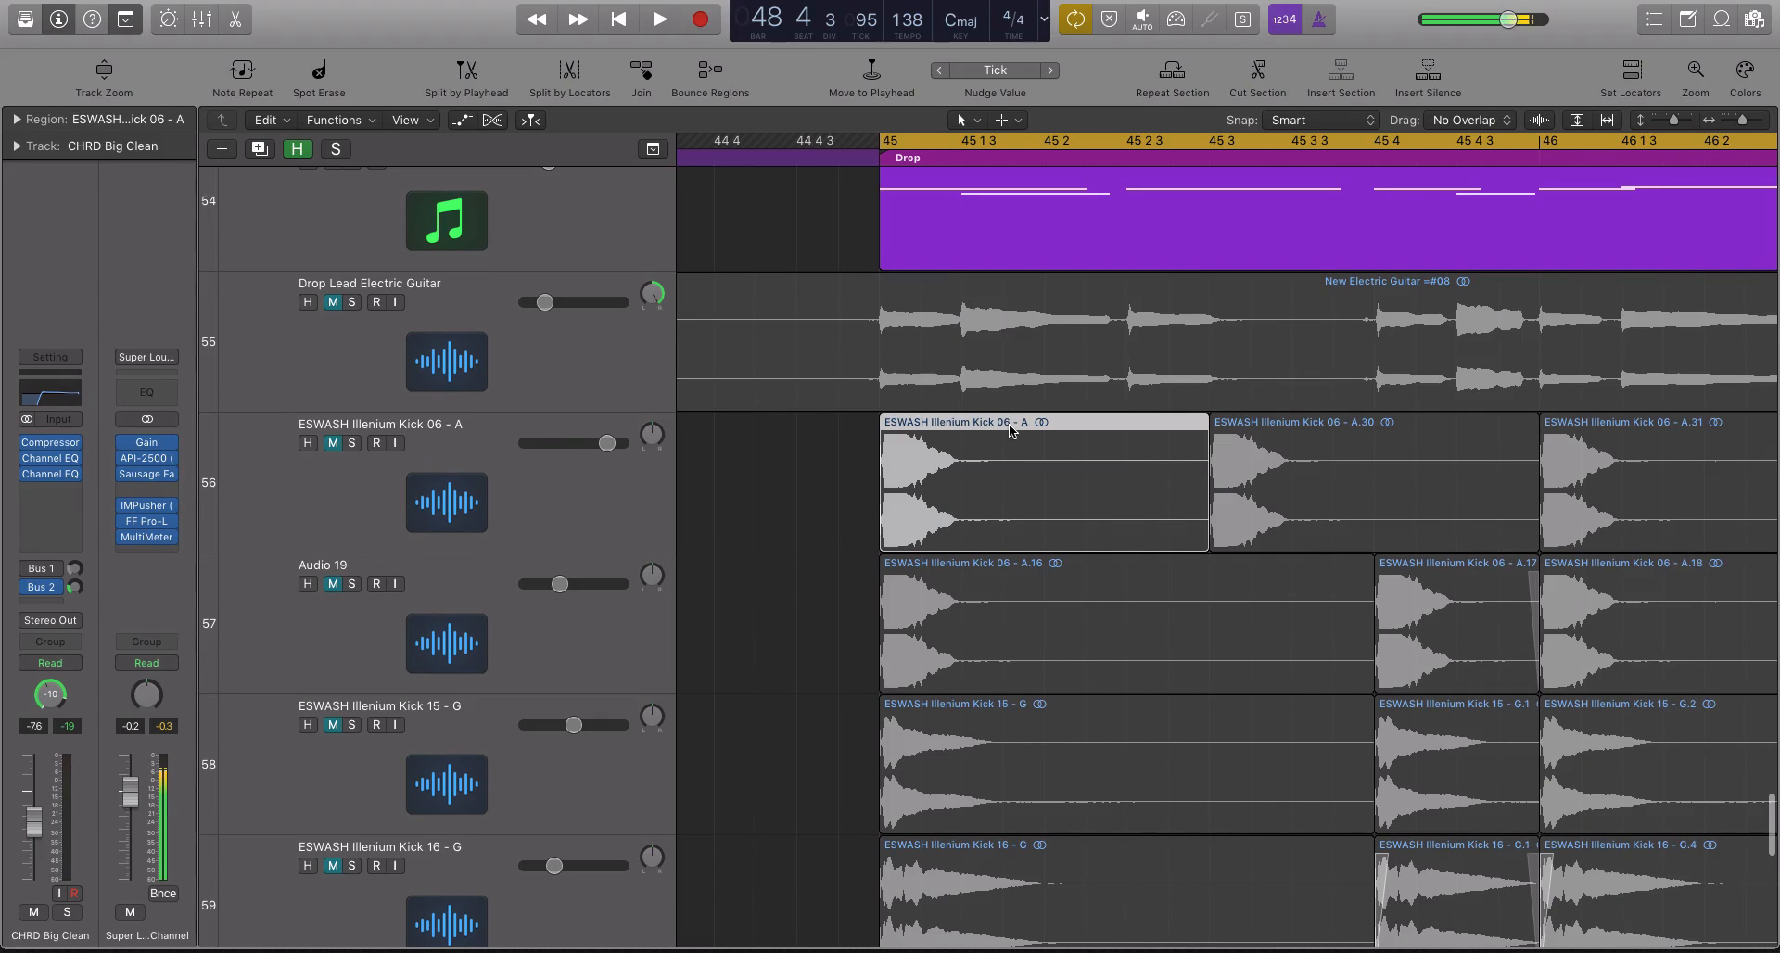
scroll(983, 497, up, 2)
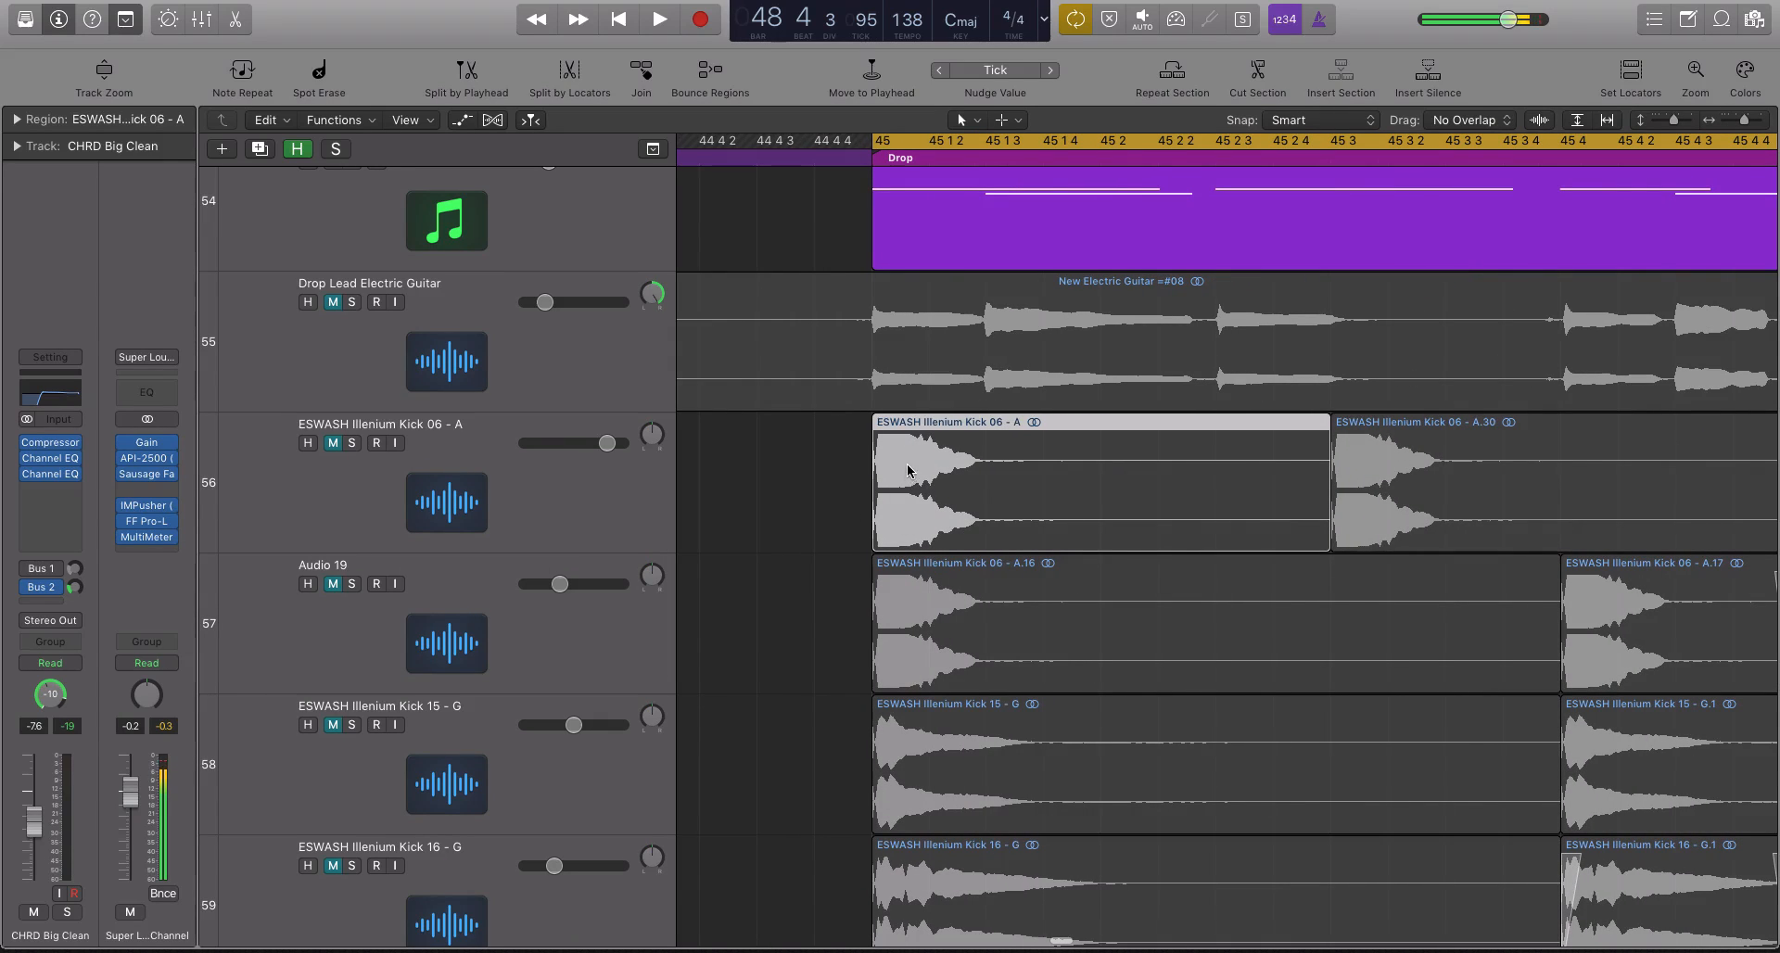
scroll(1001, 477, down, 3)
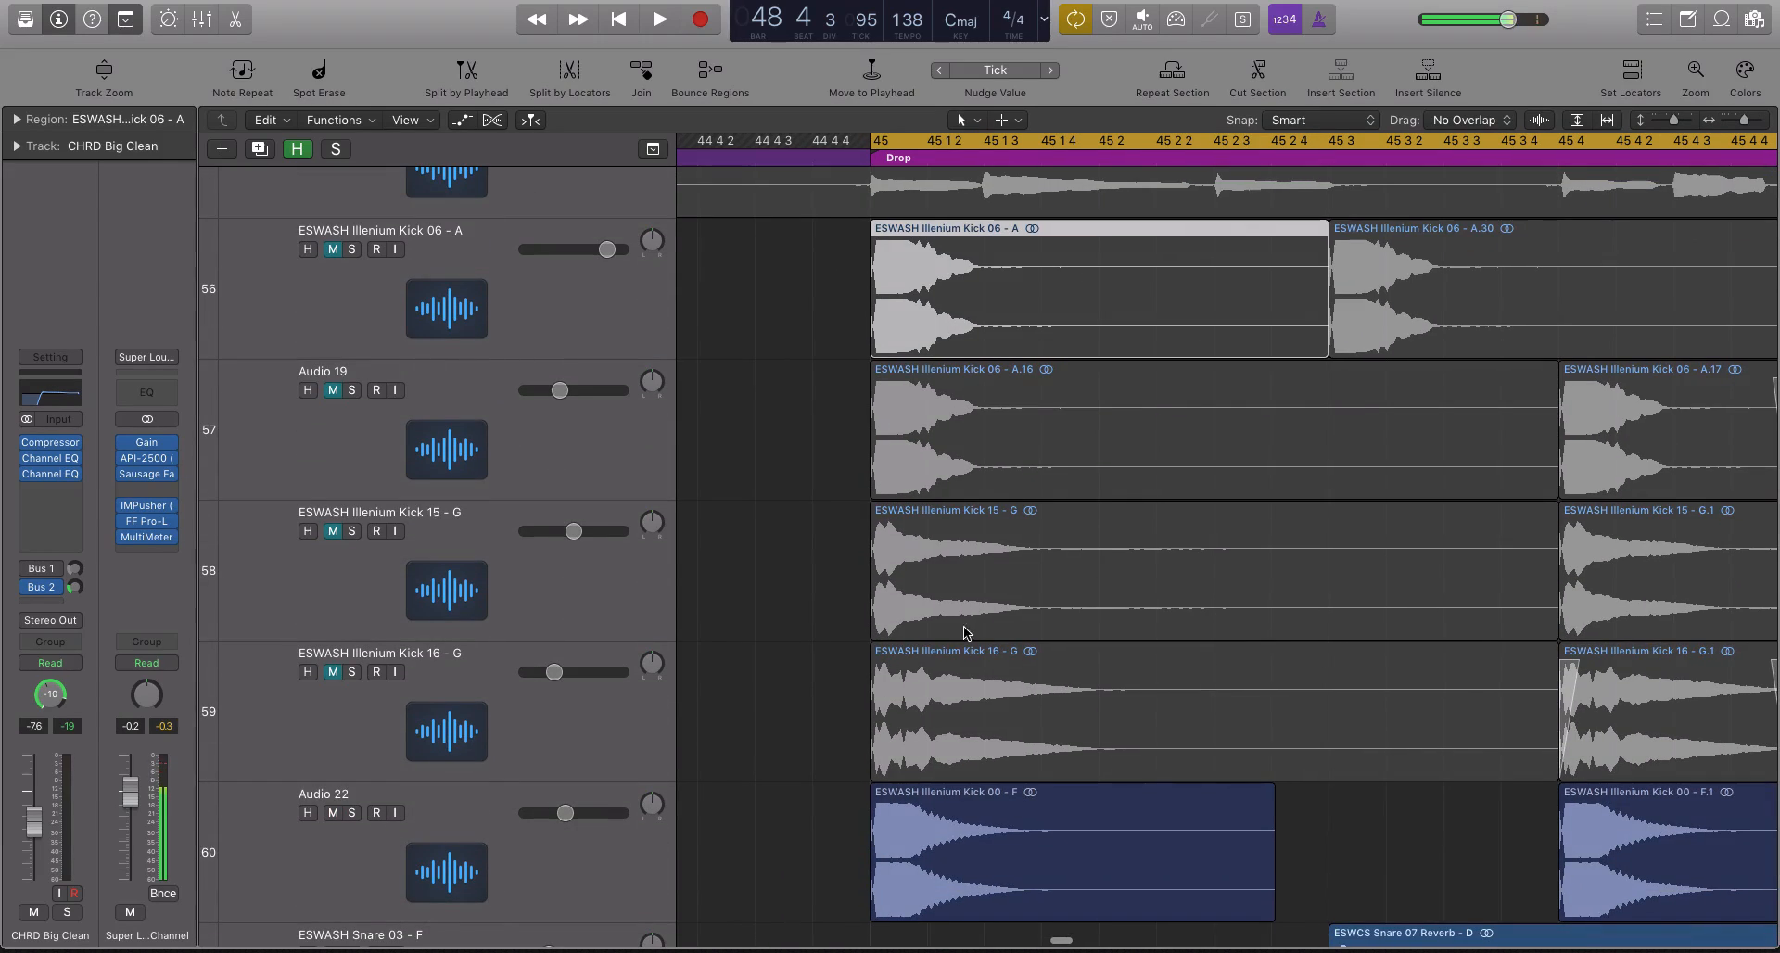
click(962, 708)
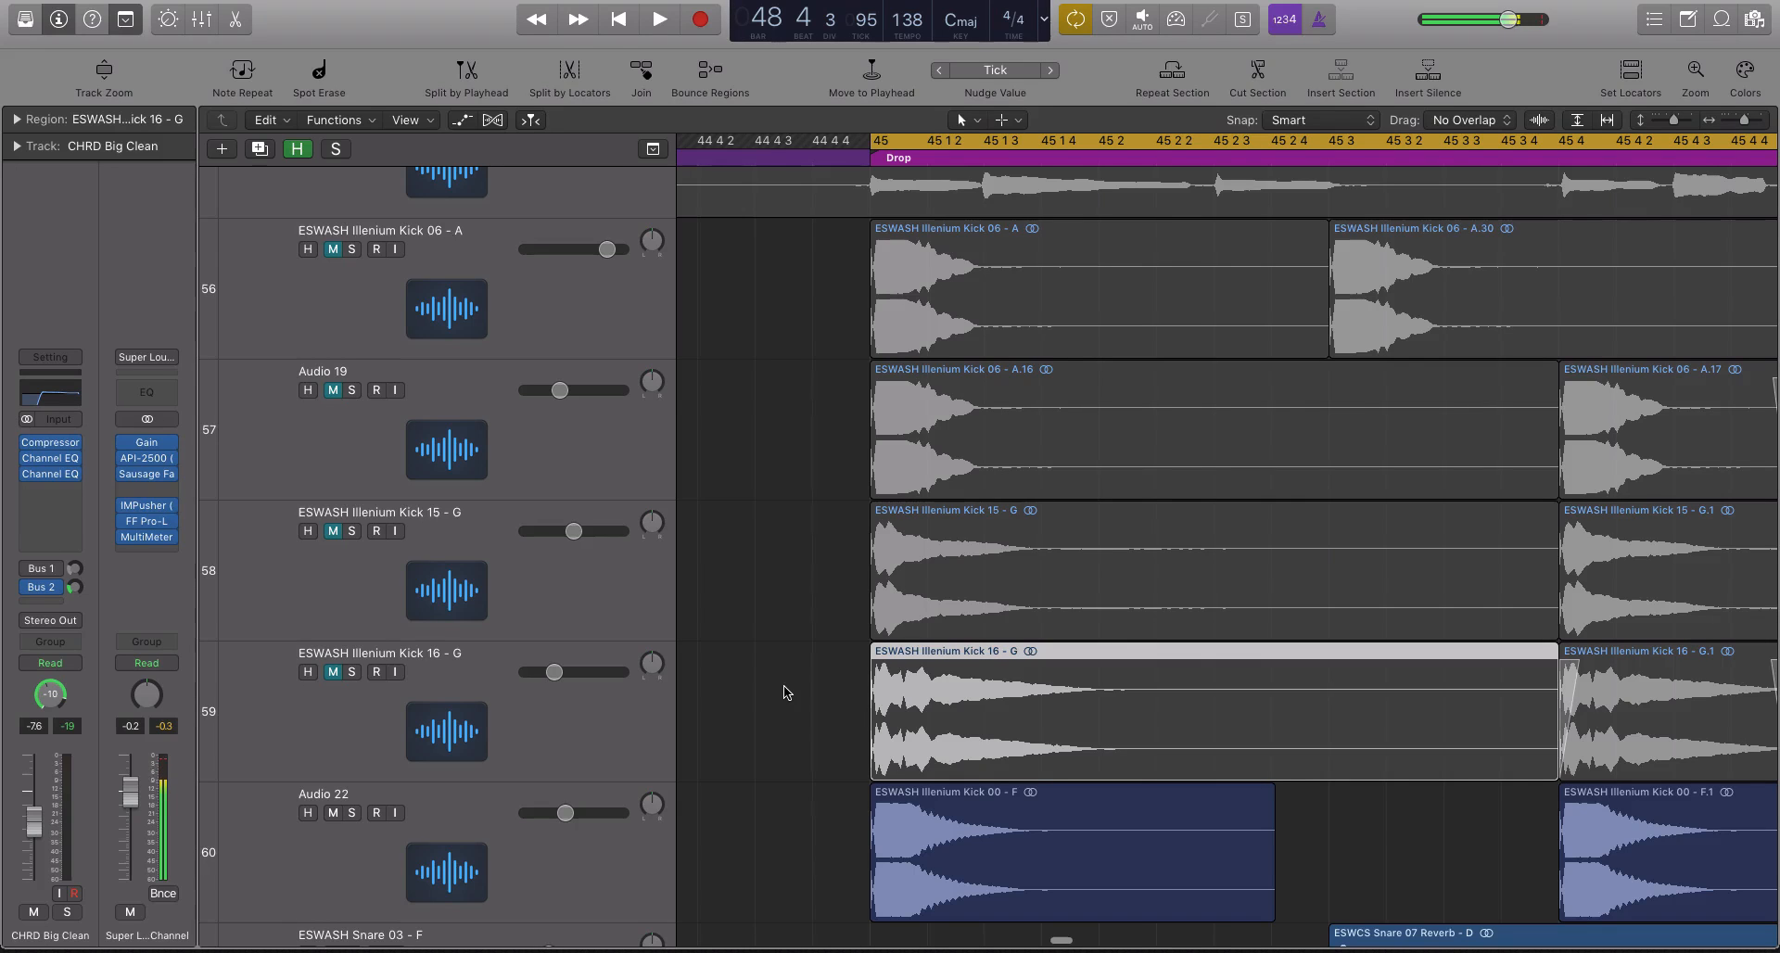
click(908, 339)
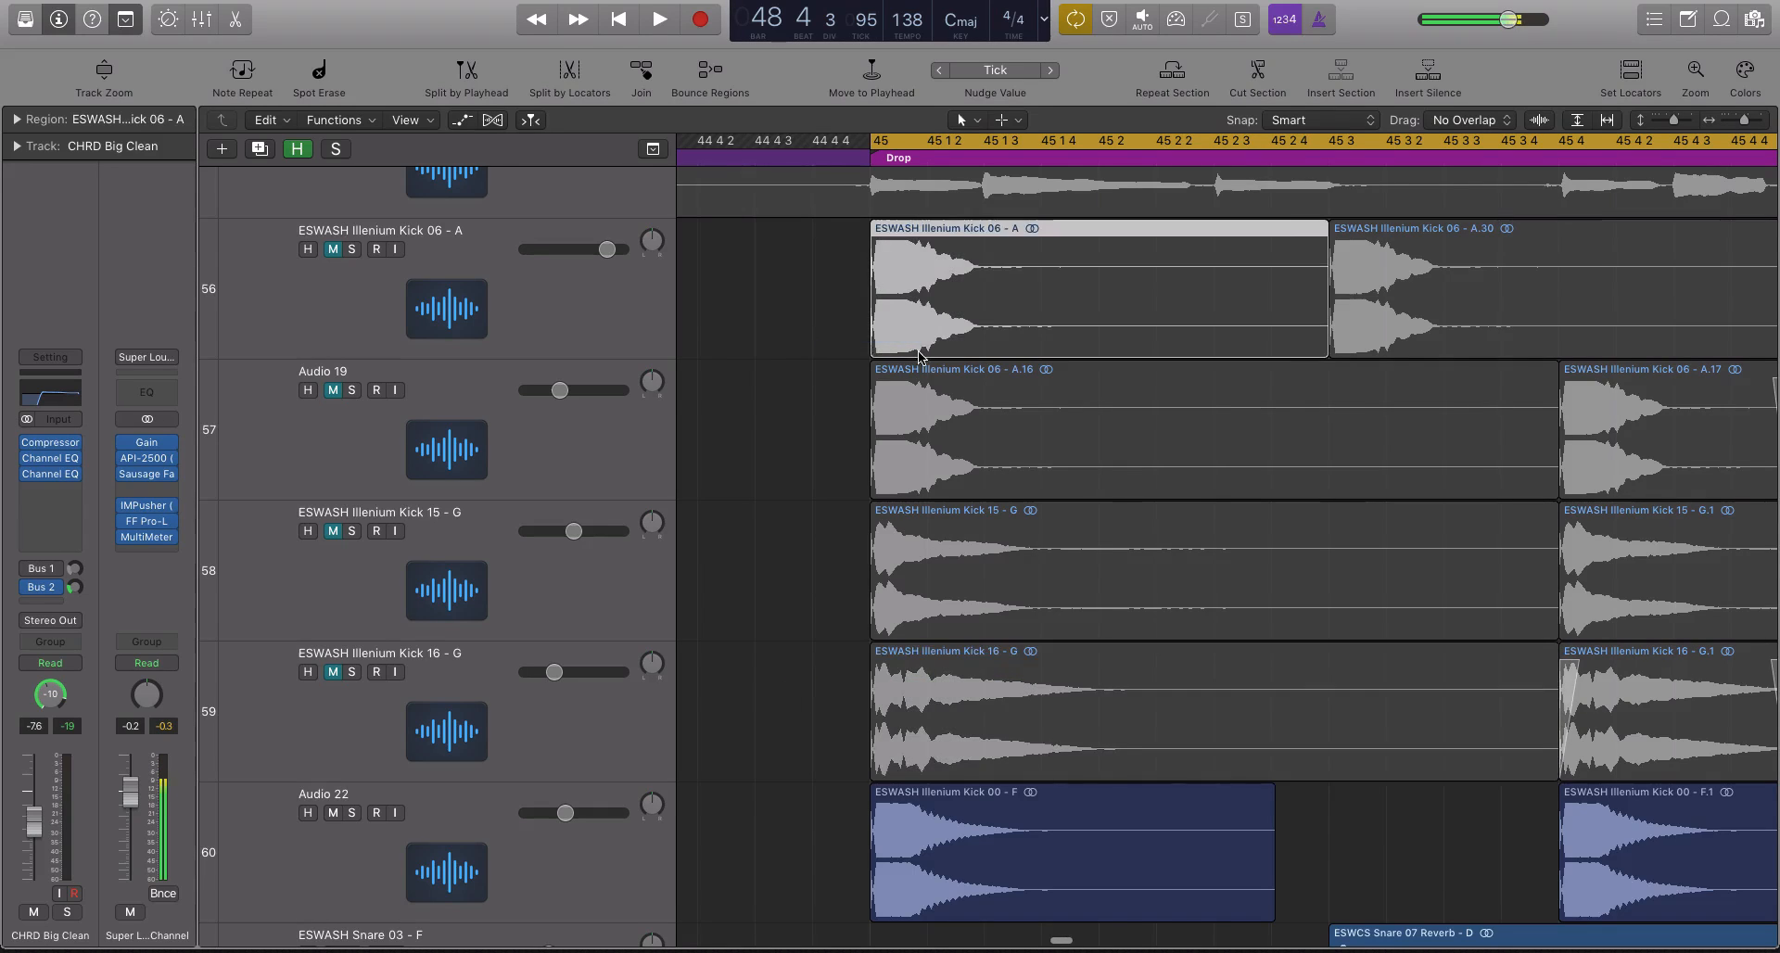
scroll(913, 339, down, 2)
scroll(917, 353, up, 3)
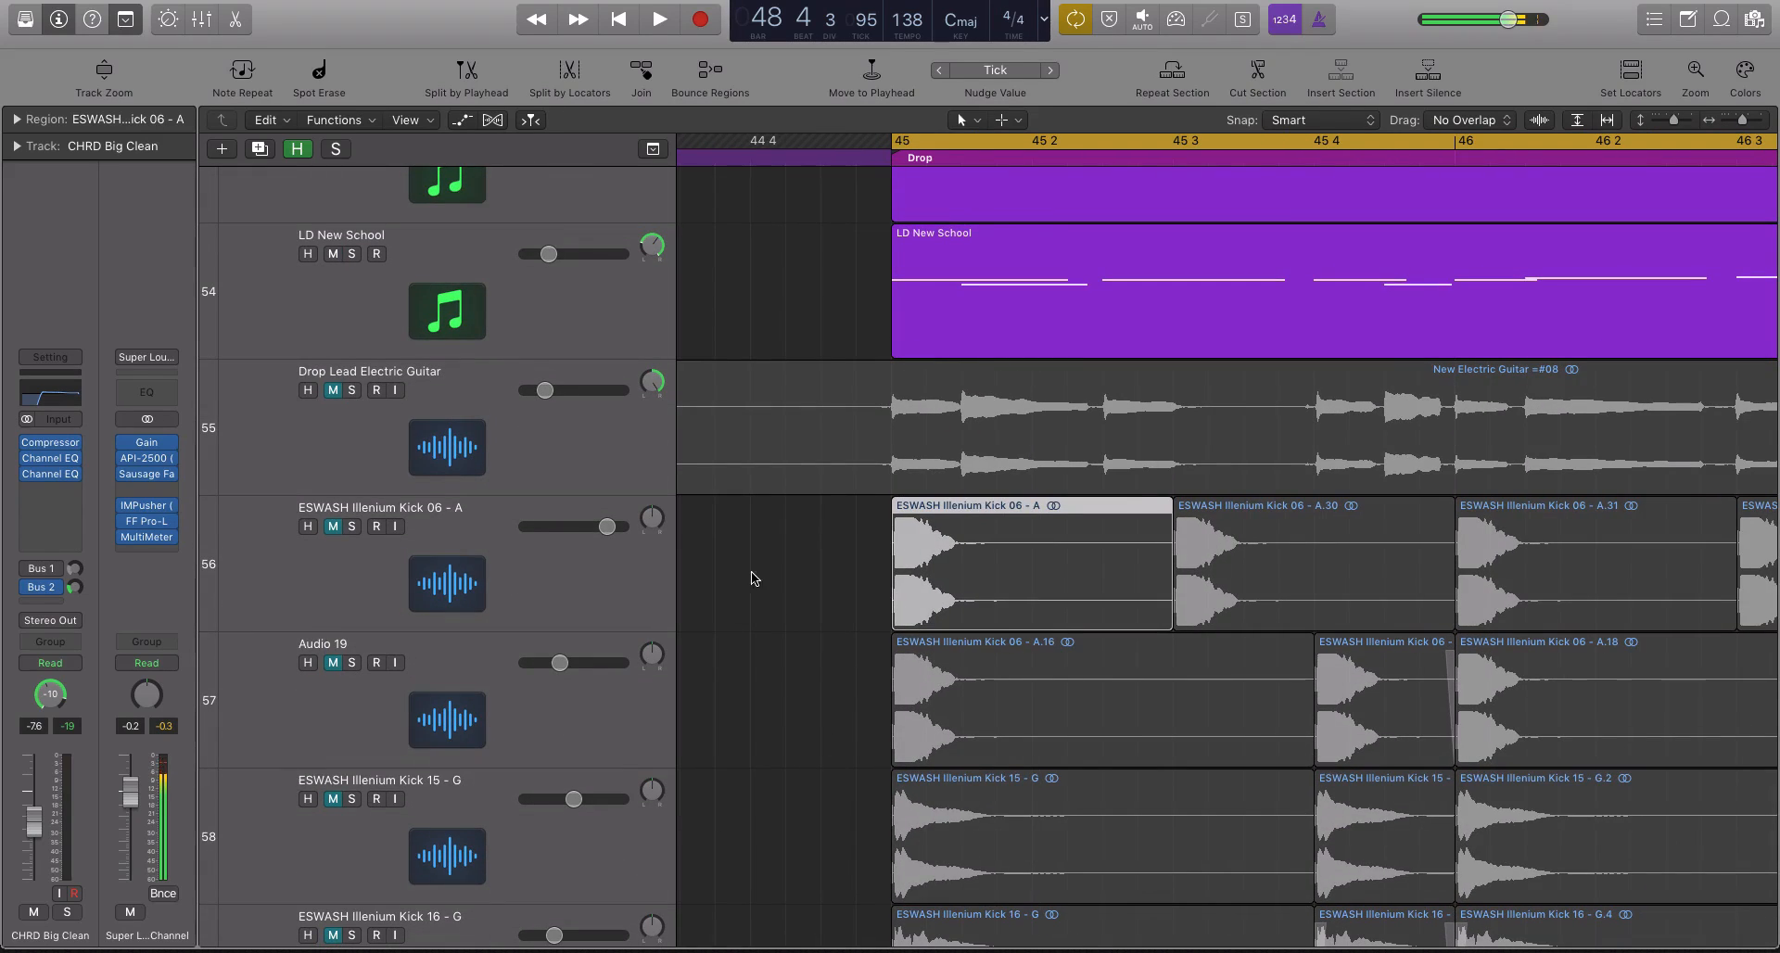
- Select the first two kick regions on the ESWASH Illenium Kick 06 - A track to view their spacing
drag(752, 574, 1419, 586)
scroll(1319, 573, left, 1)
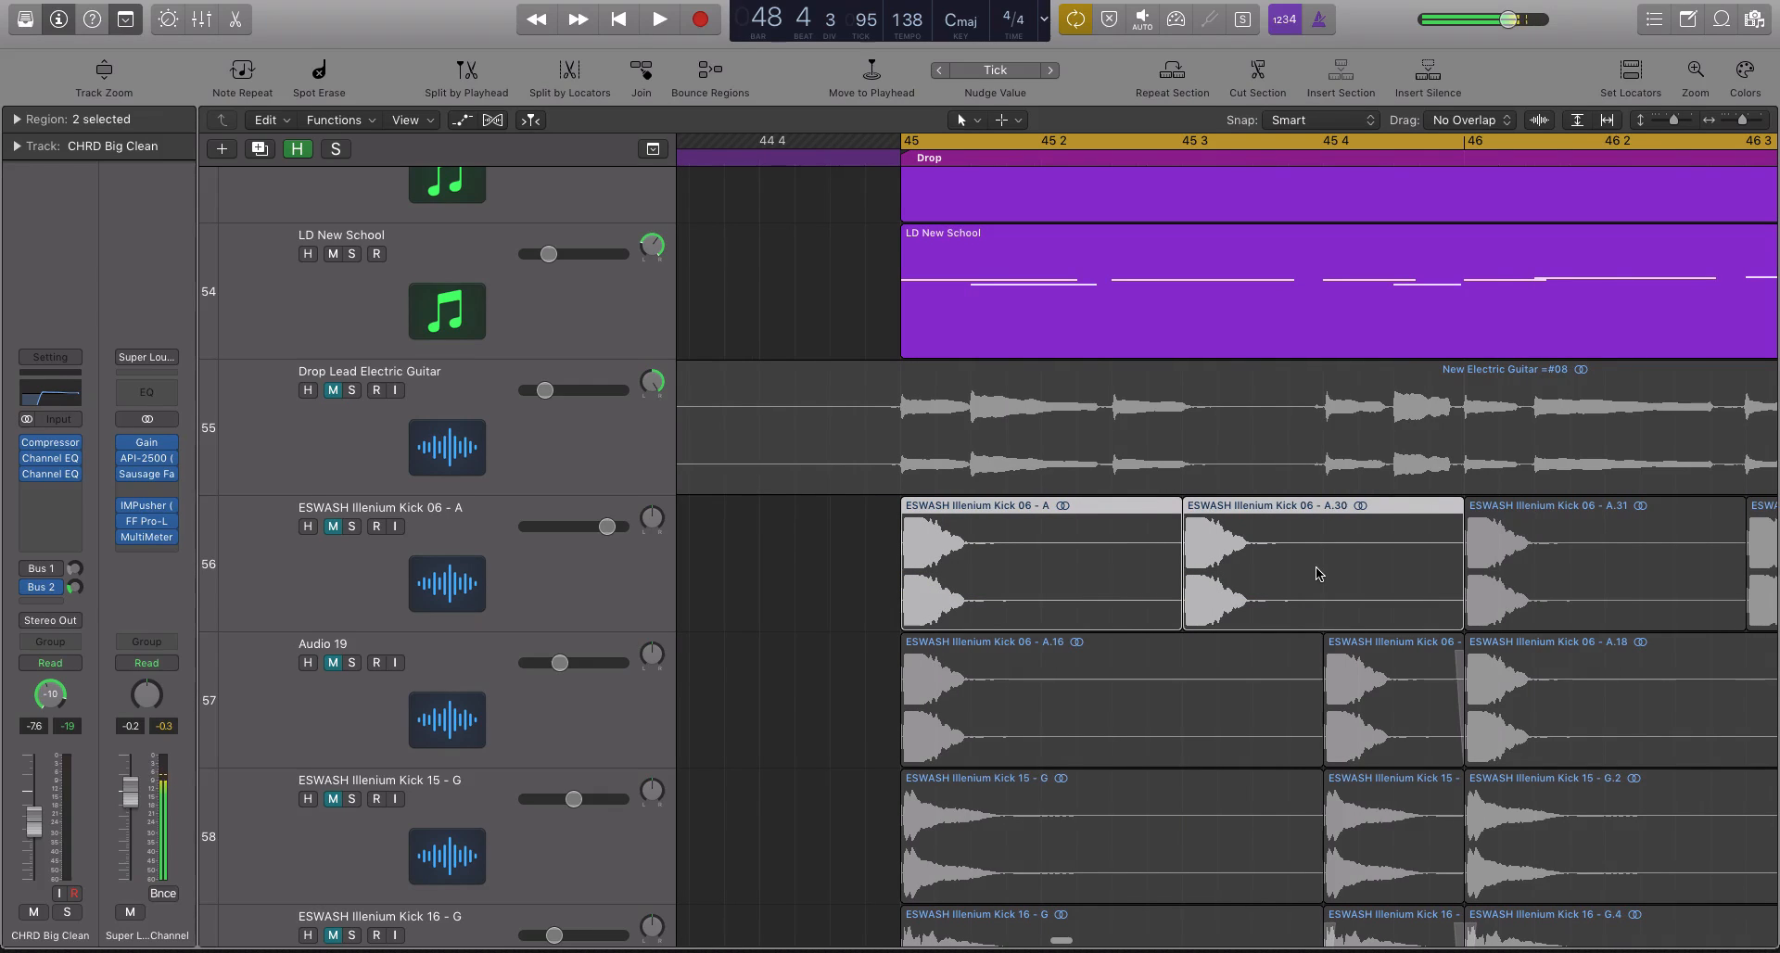
key(super+Left)
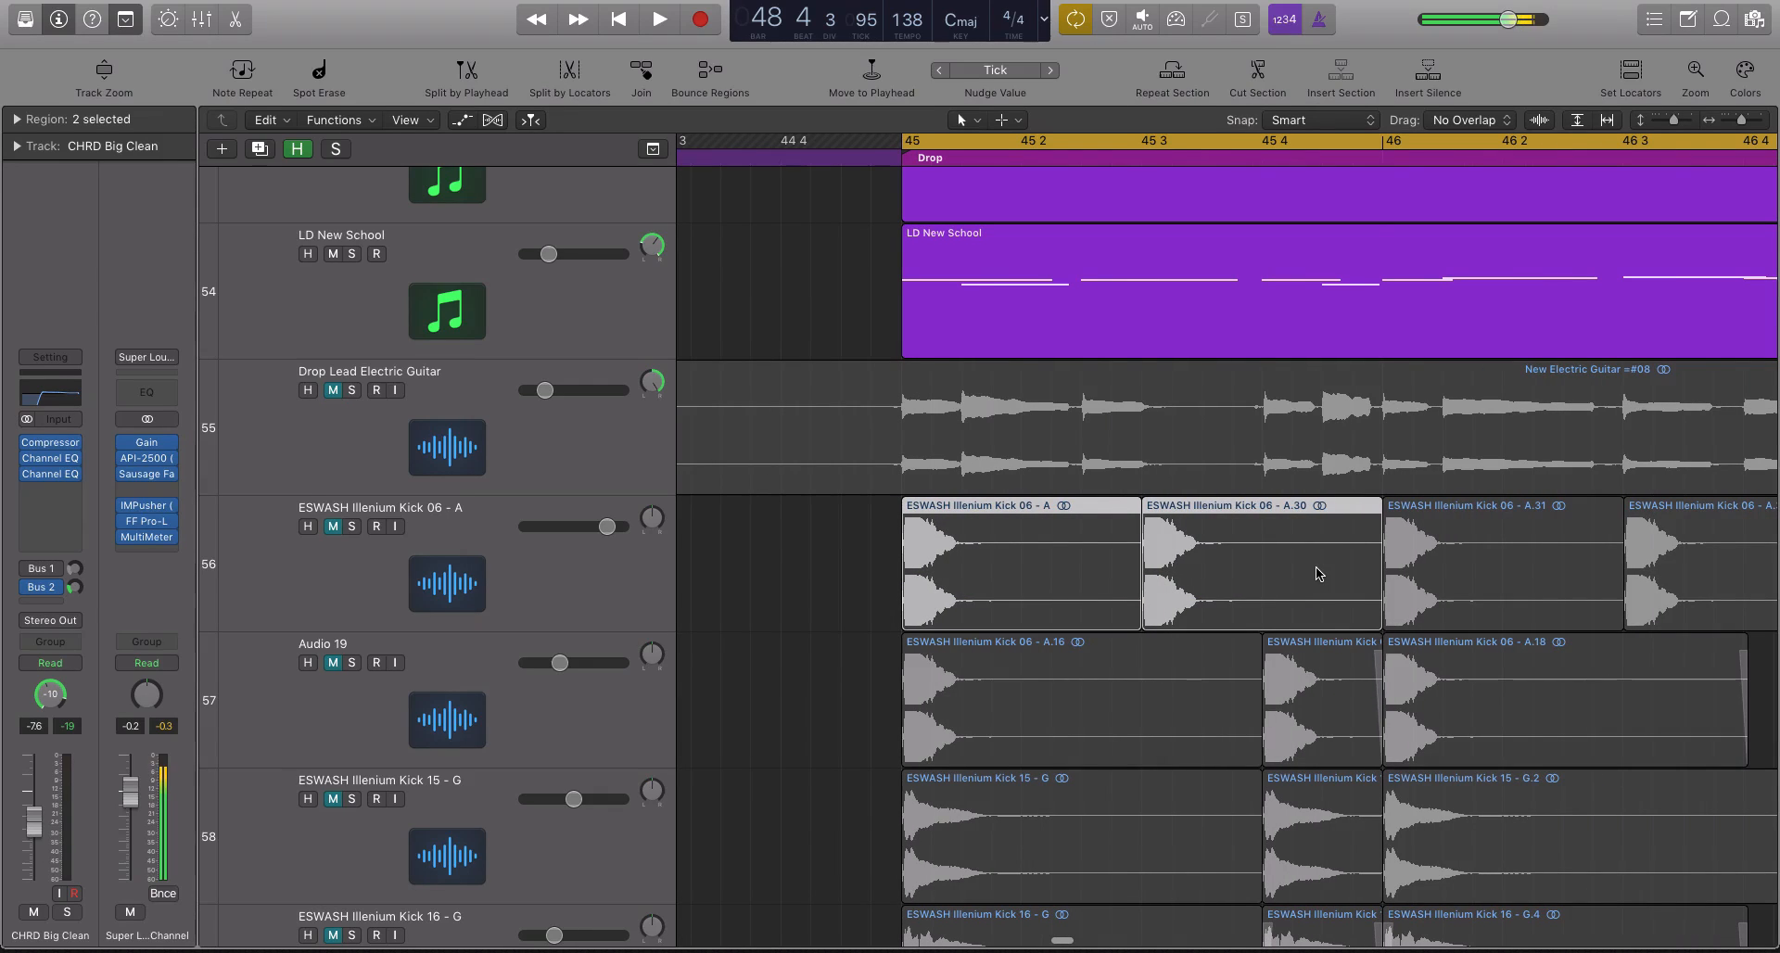
- Select the ESWASH Illenium Kick 06 - A regions across the drop and examine their spacing over several bars
scroll(839, 591, right, 1)
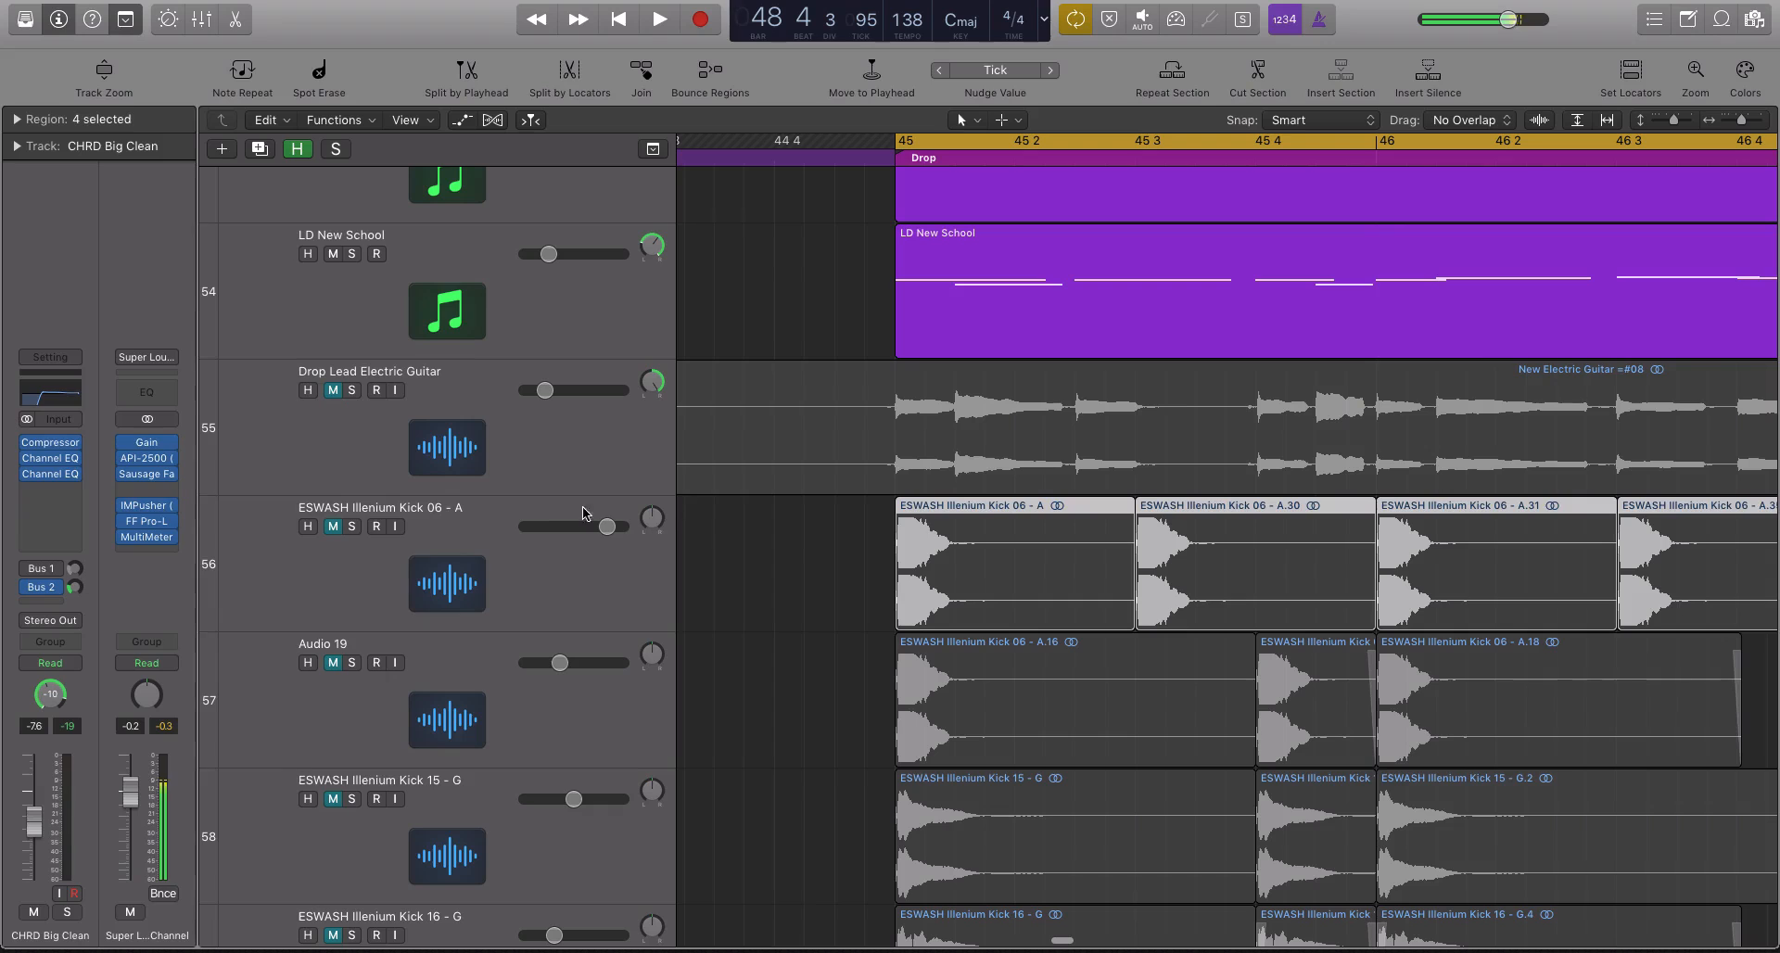
click(543, 564)
scroll(897, 554, down, 5)
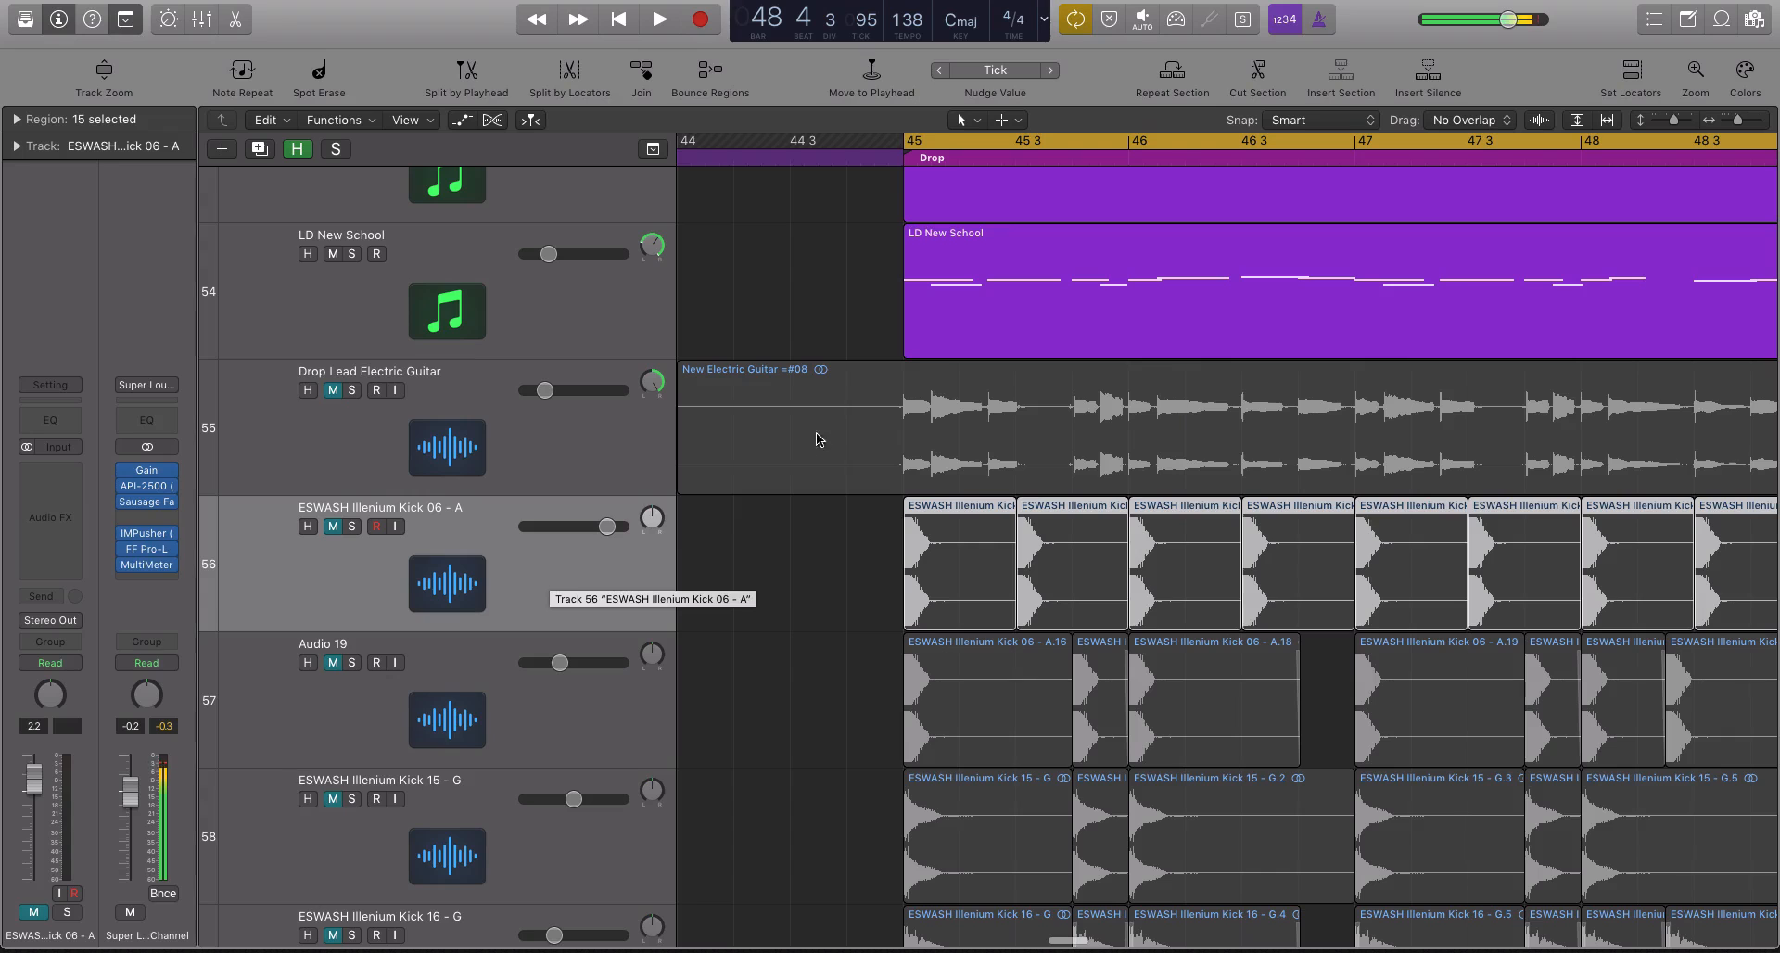
drag(824, 545, 1769, 544)
scroll(1770, 543, up, 6)
scroll(1769, 547, up, 5)
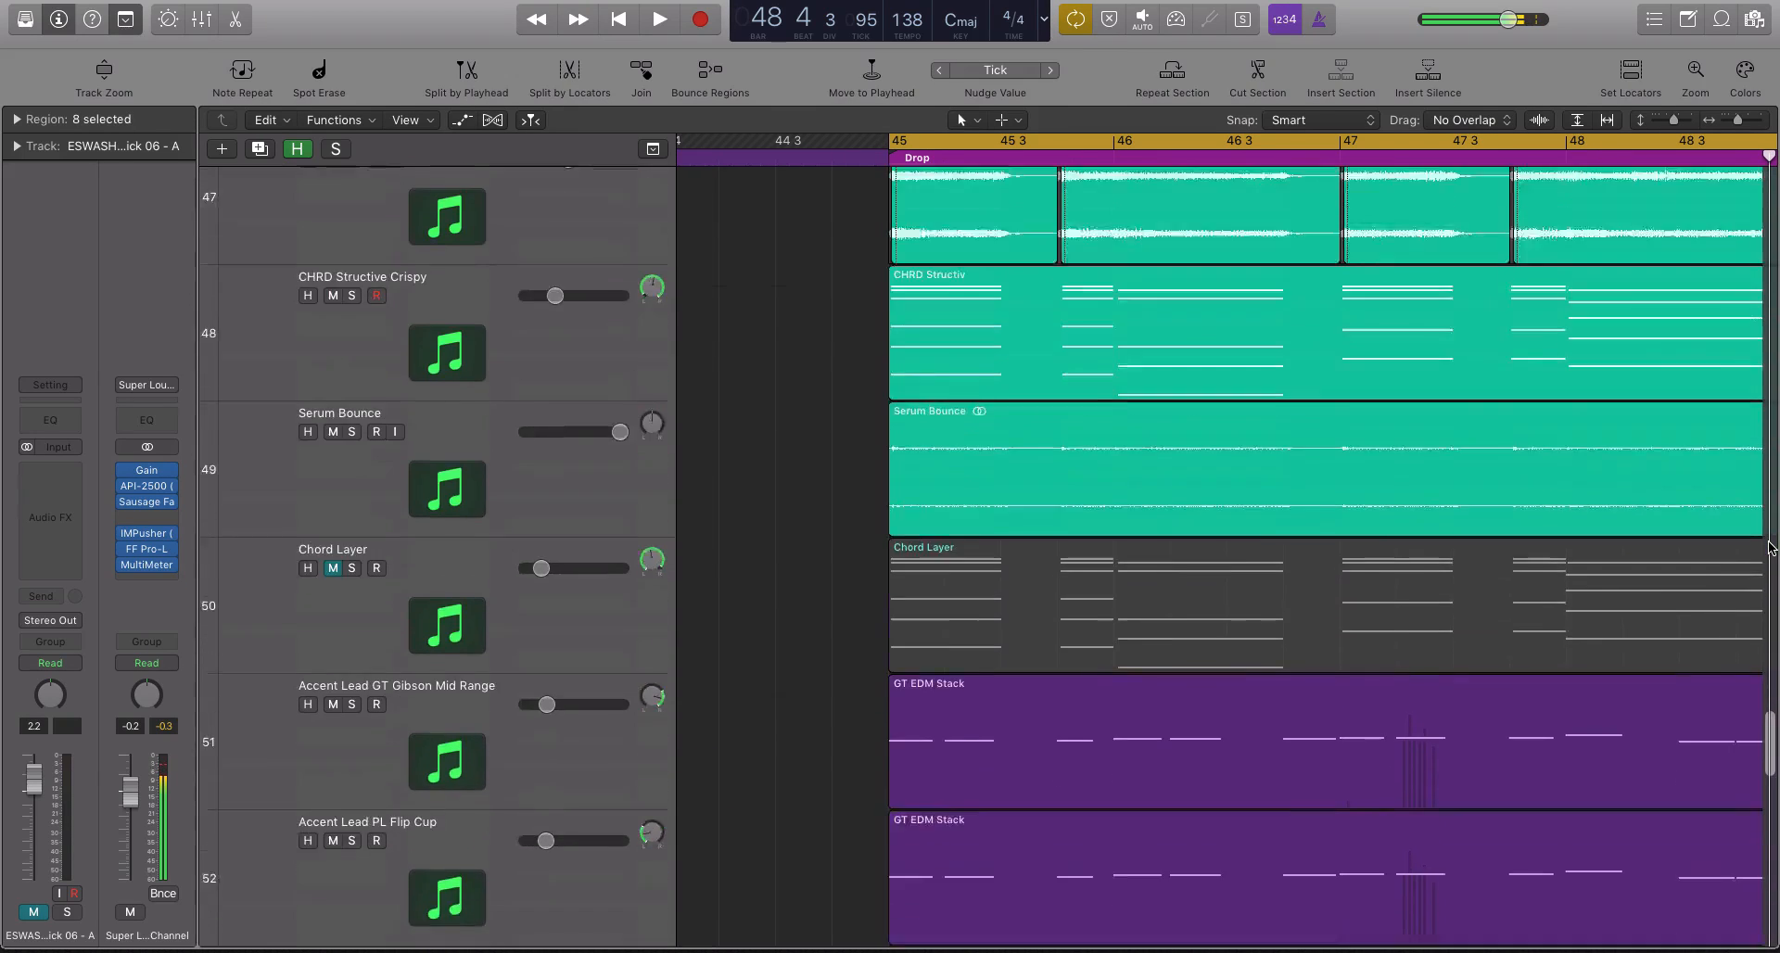
- Solo the CHRD Structive region and highlight the ESWASH Illenium Kick 06 - A regions across the drop
click(1128, 516)
key(ctrl+s)
scroll(1089, 501, down, 10)
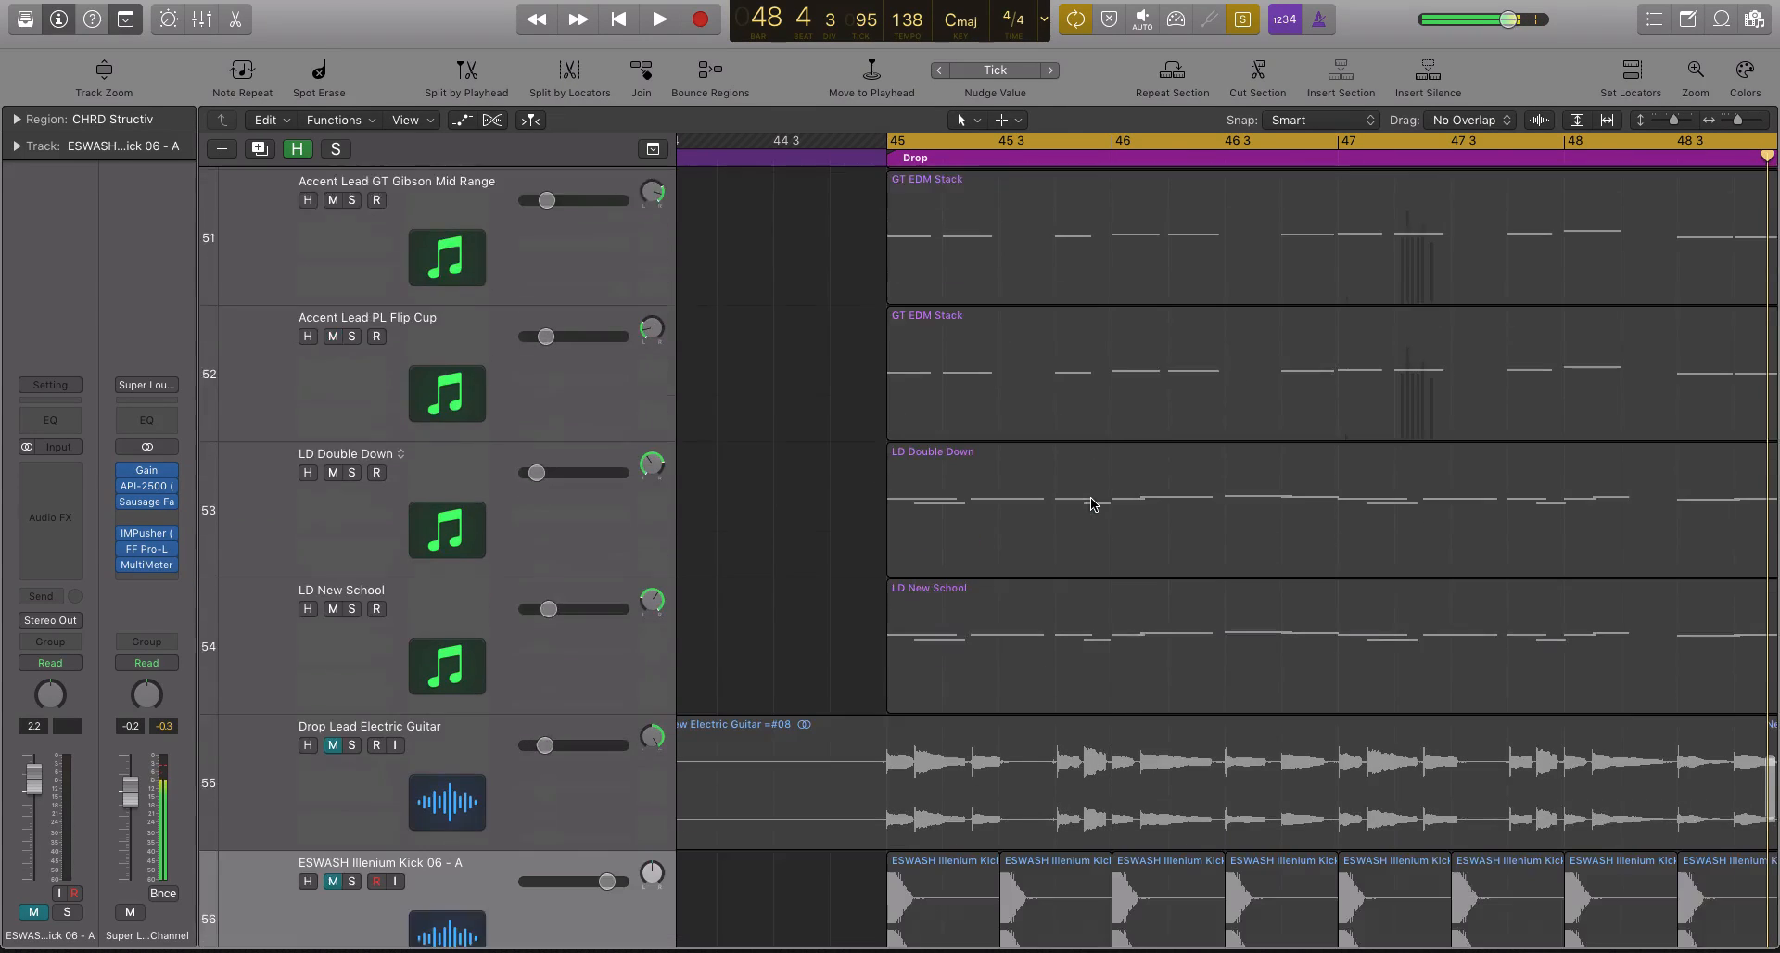
drag(789, 623, 1770, 619)
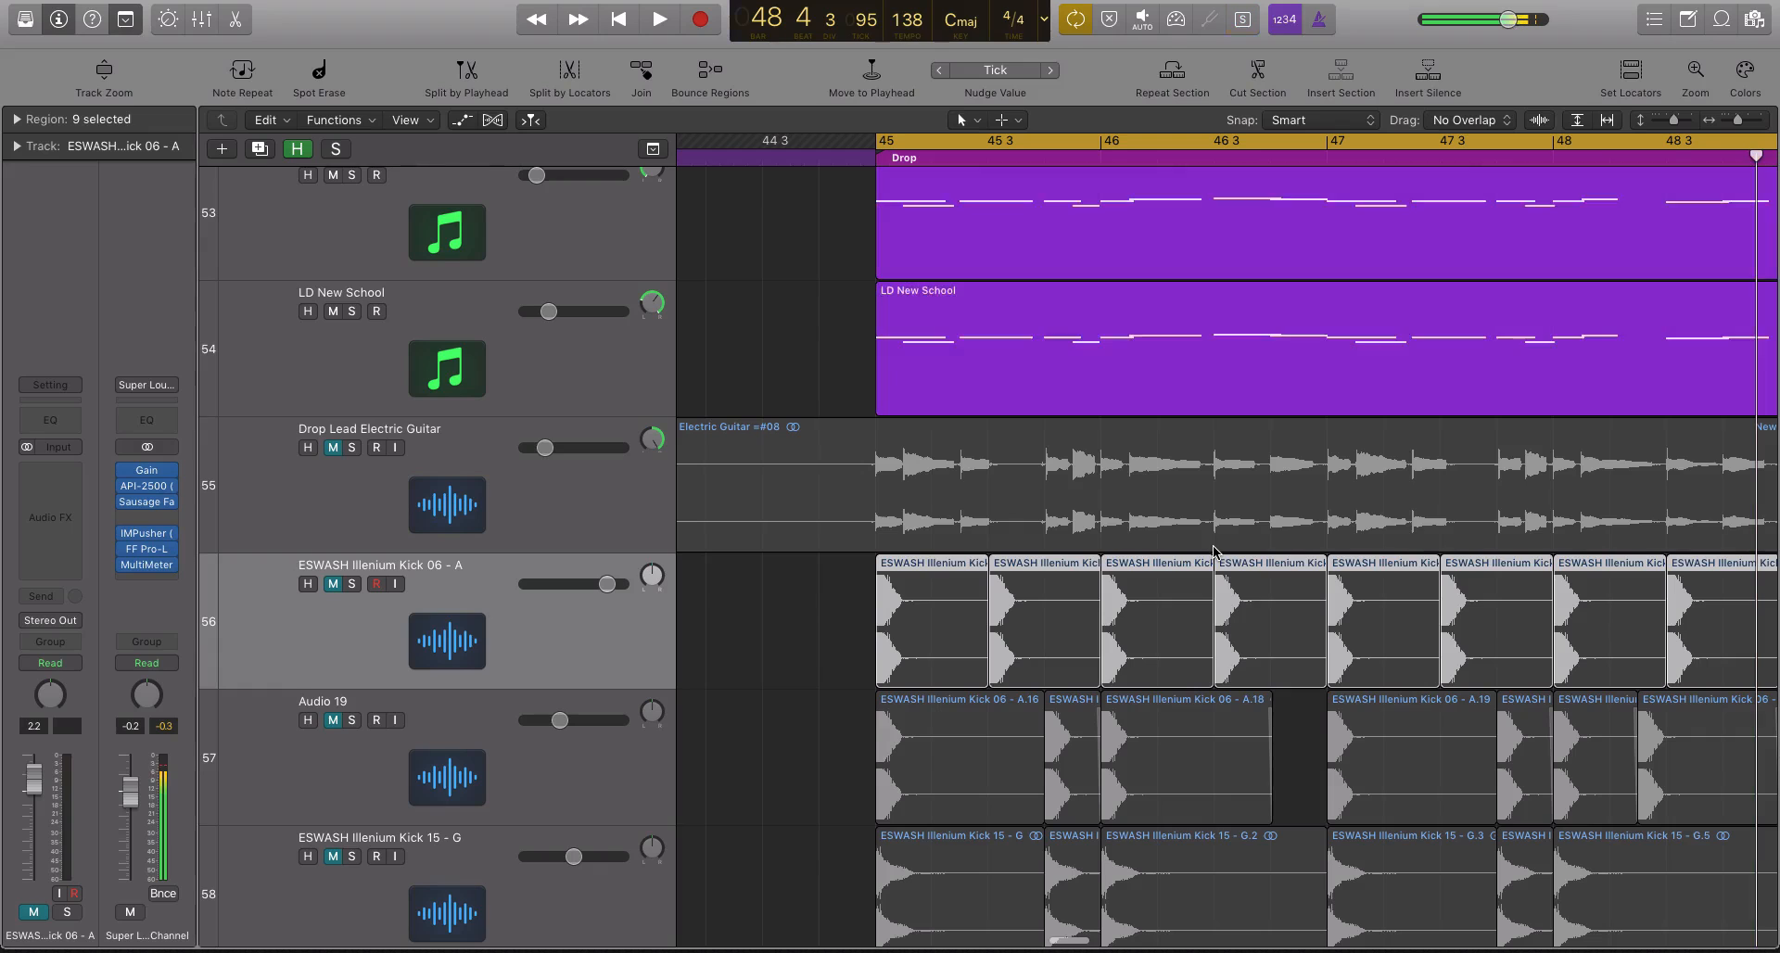
- Play the soloed CHRD Structive region, select the CHRD Structive Crispy track, and stop playback
key(space)
scroll(1215, 551, up, 4)
scroll(1214, 551, up, 4)
click(1215, 551)
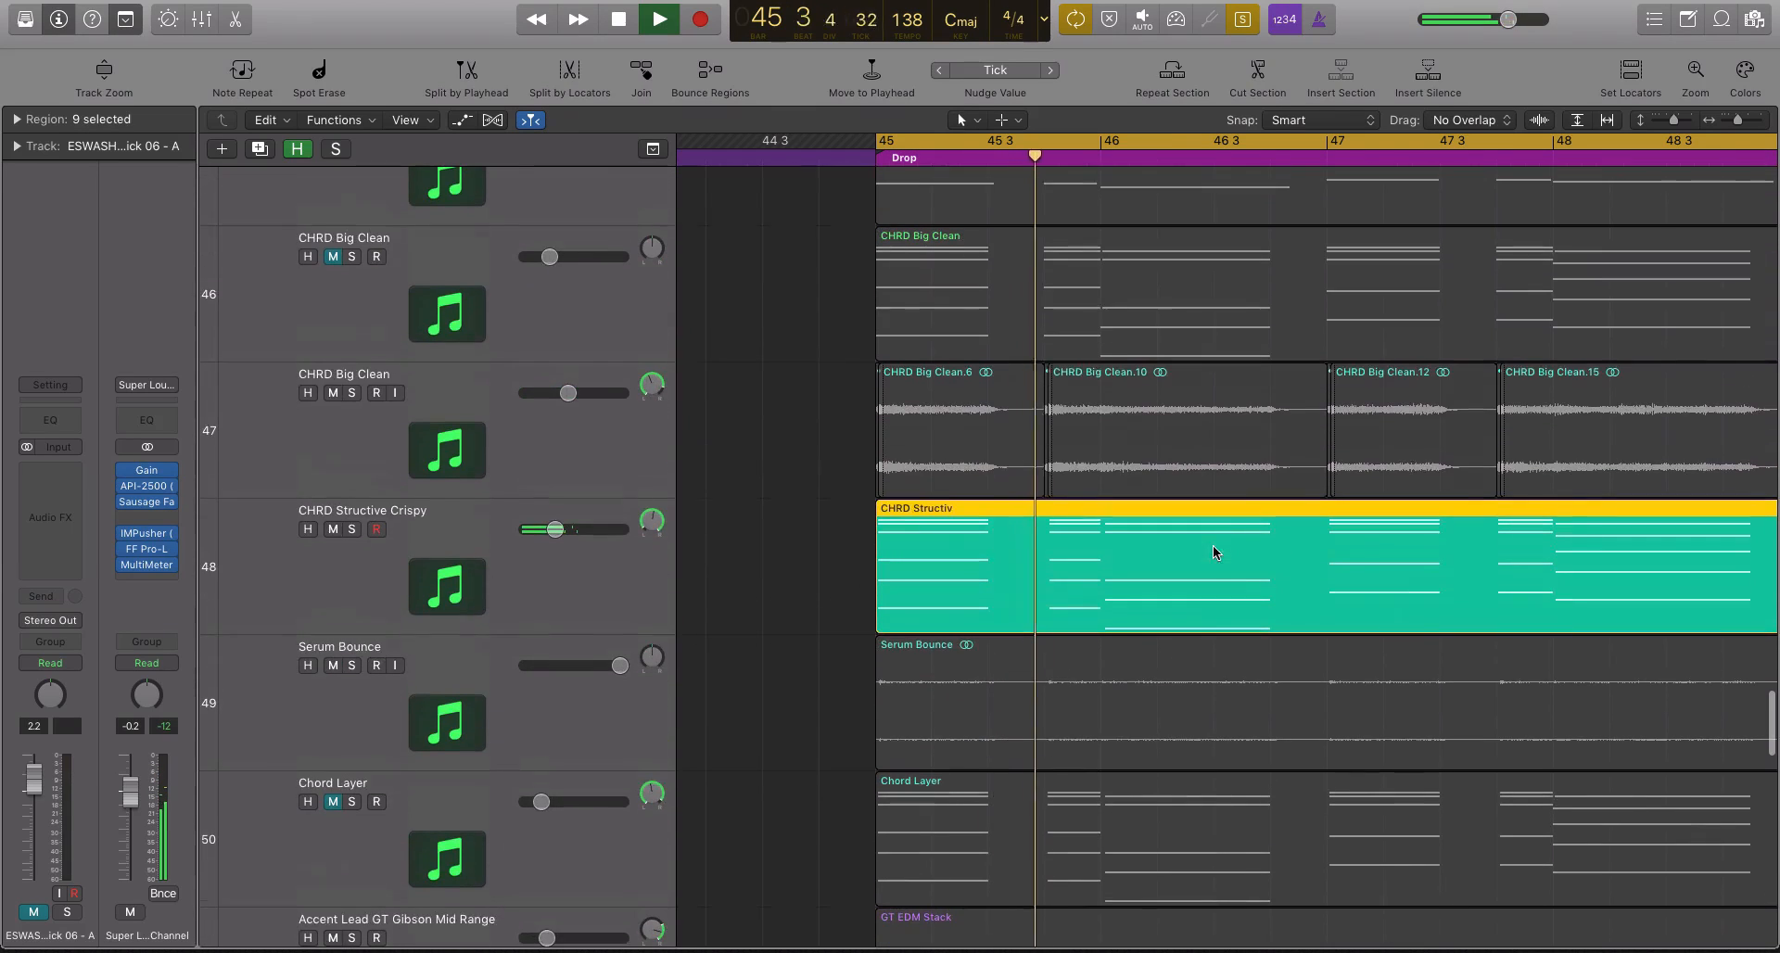
click(276, 517)
key(space)
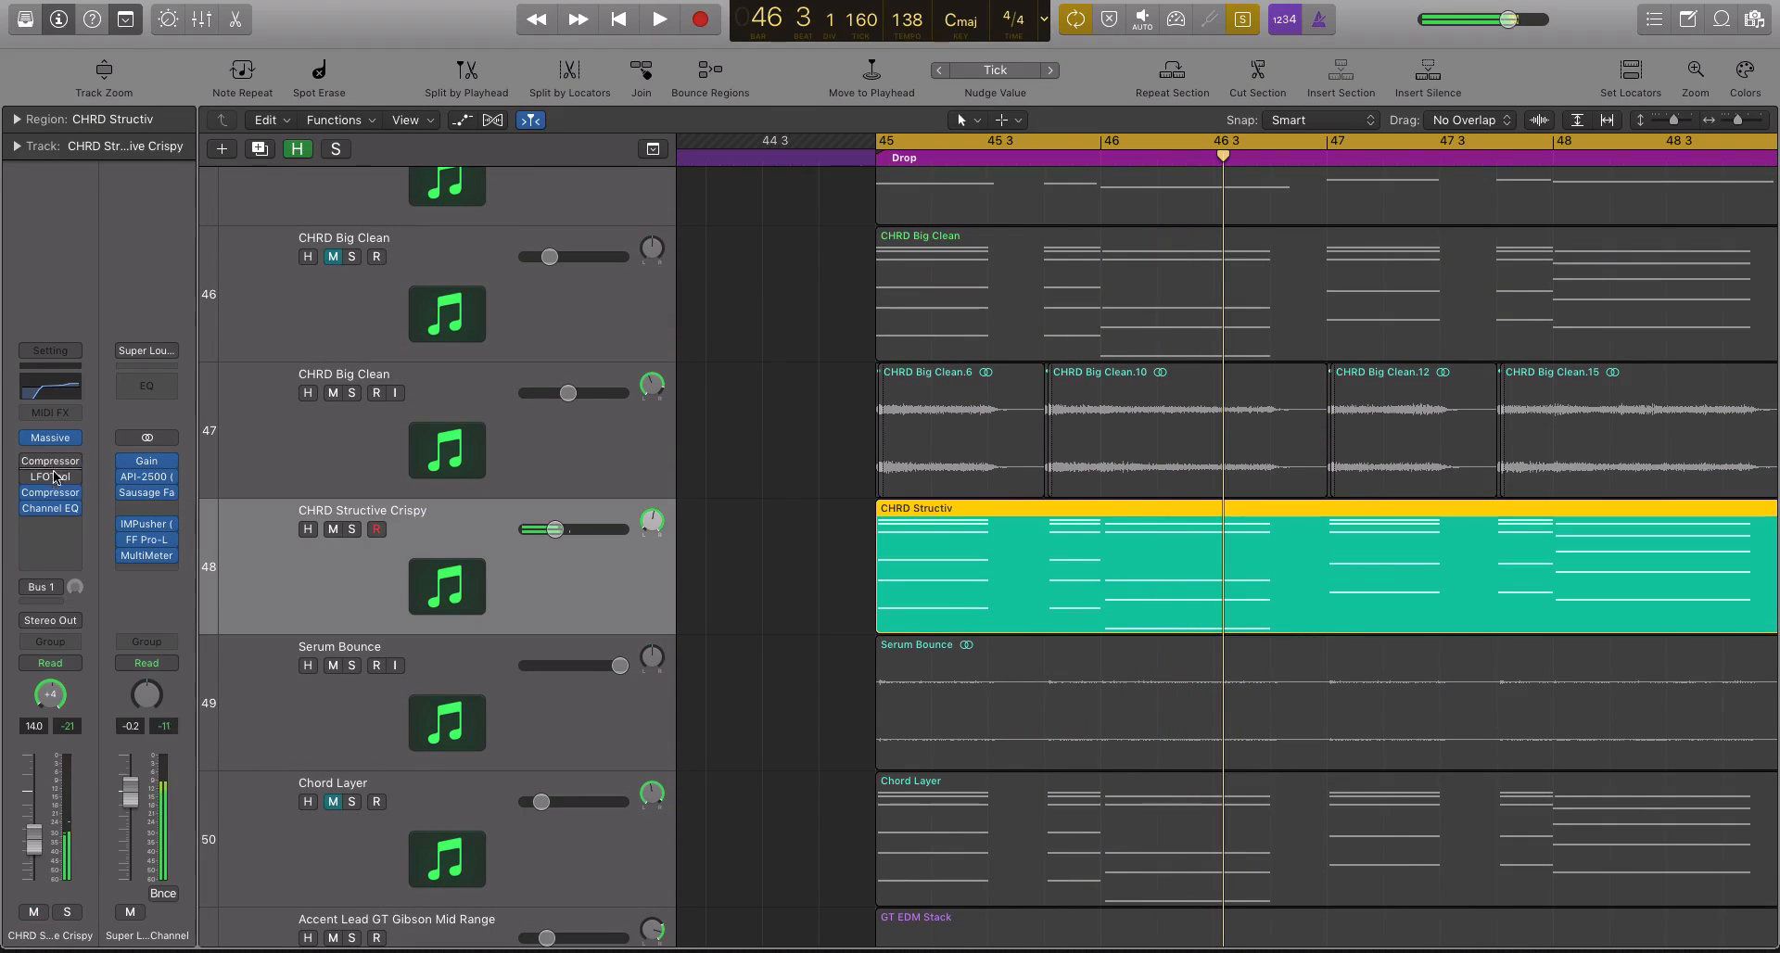
- Open the sidechained Compressor on CHRD Structive Crispy and highlight the Kick 06 - A regions on track 56
click(51, 493)
scroll(1103, 582, down, 10)
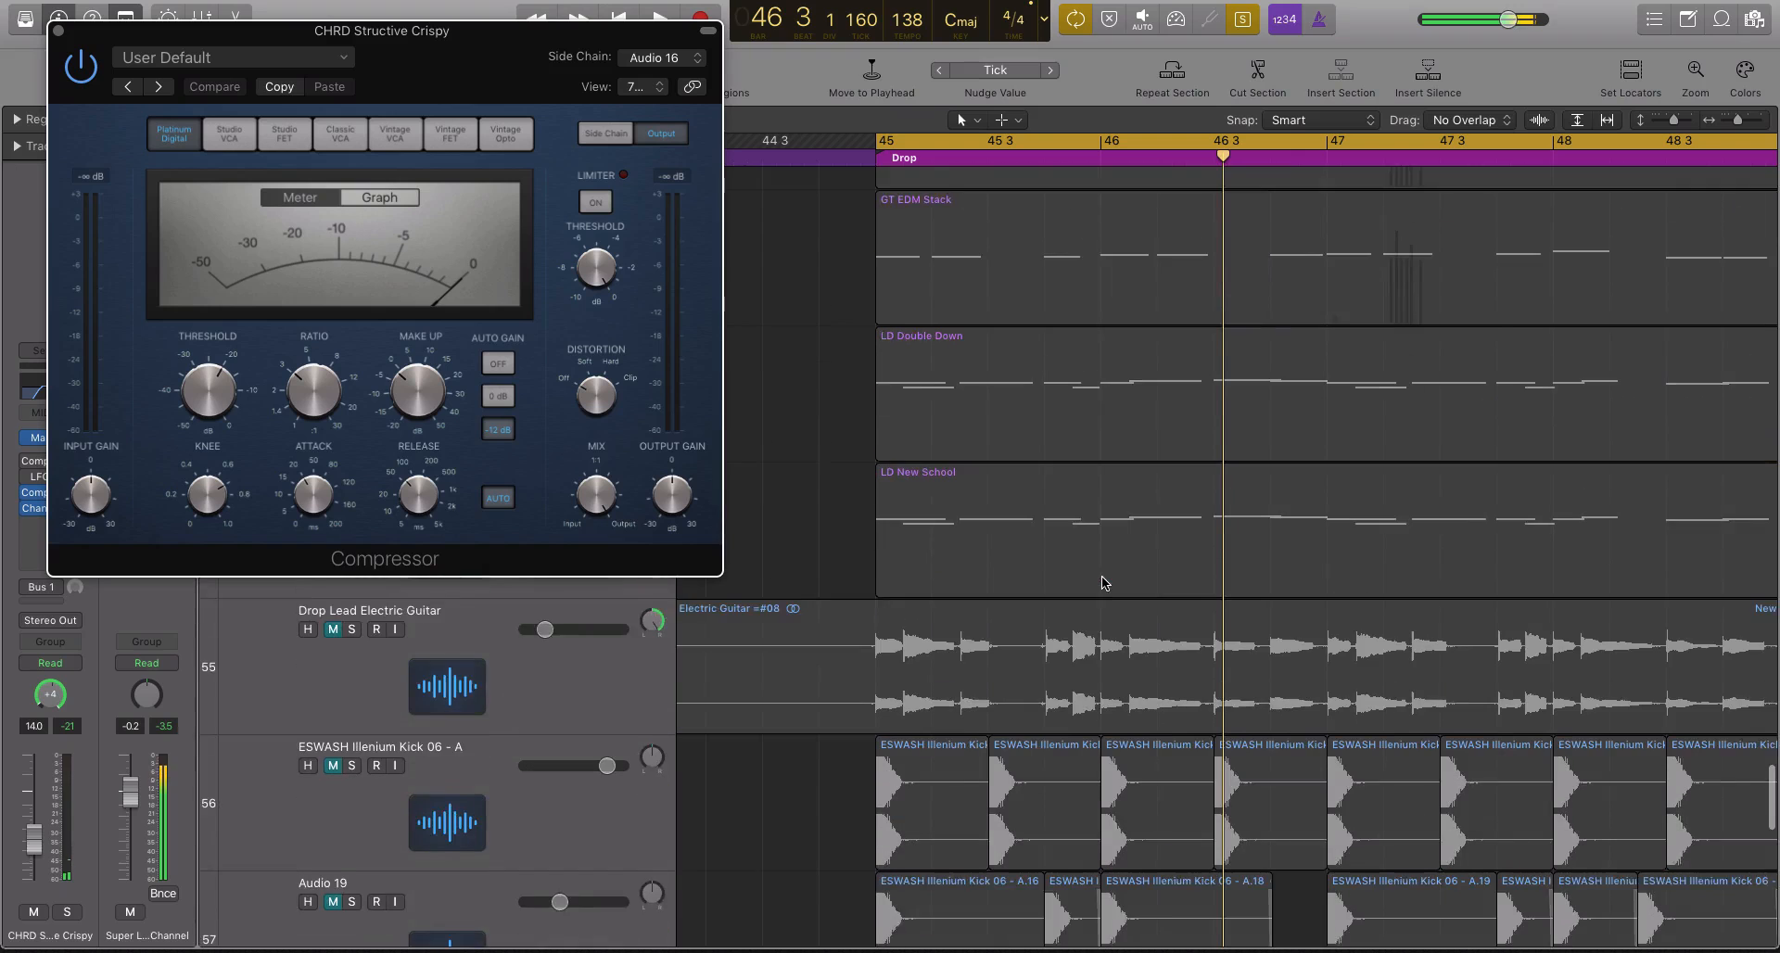
drag(791, 629, 1753, 687)
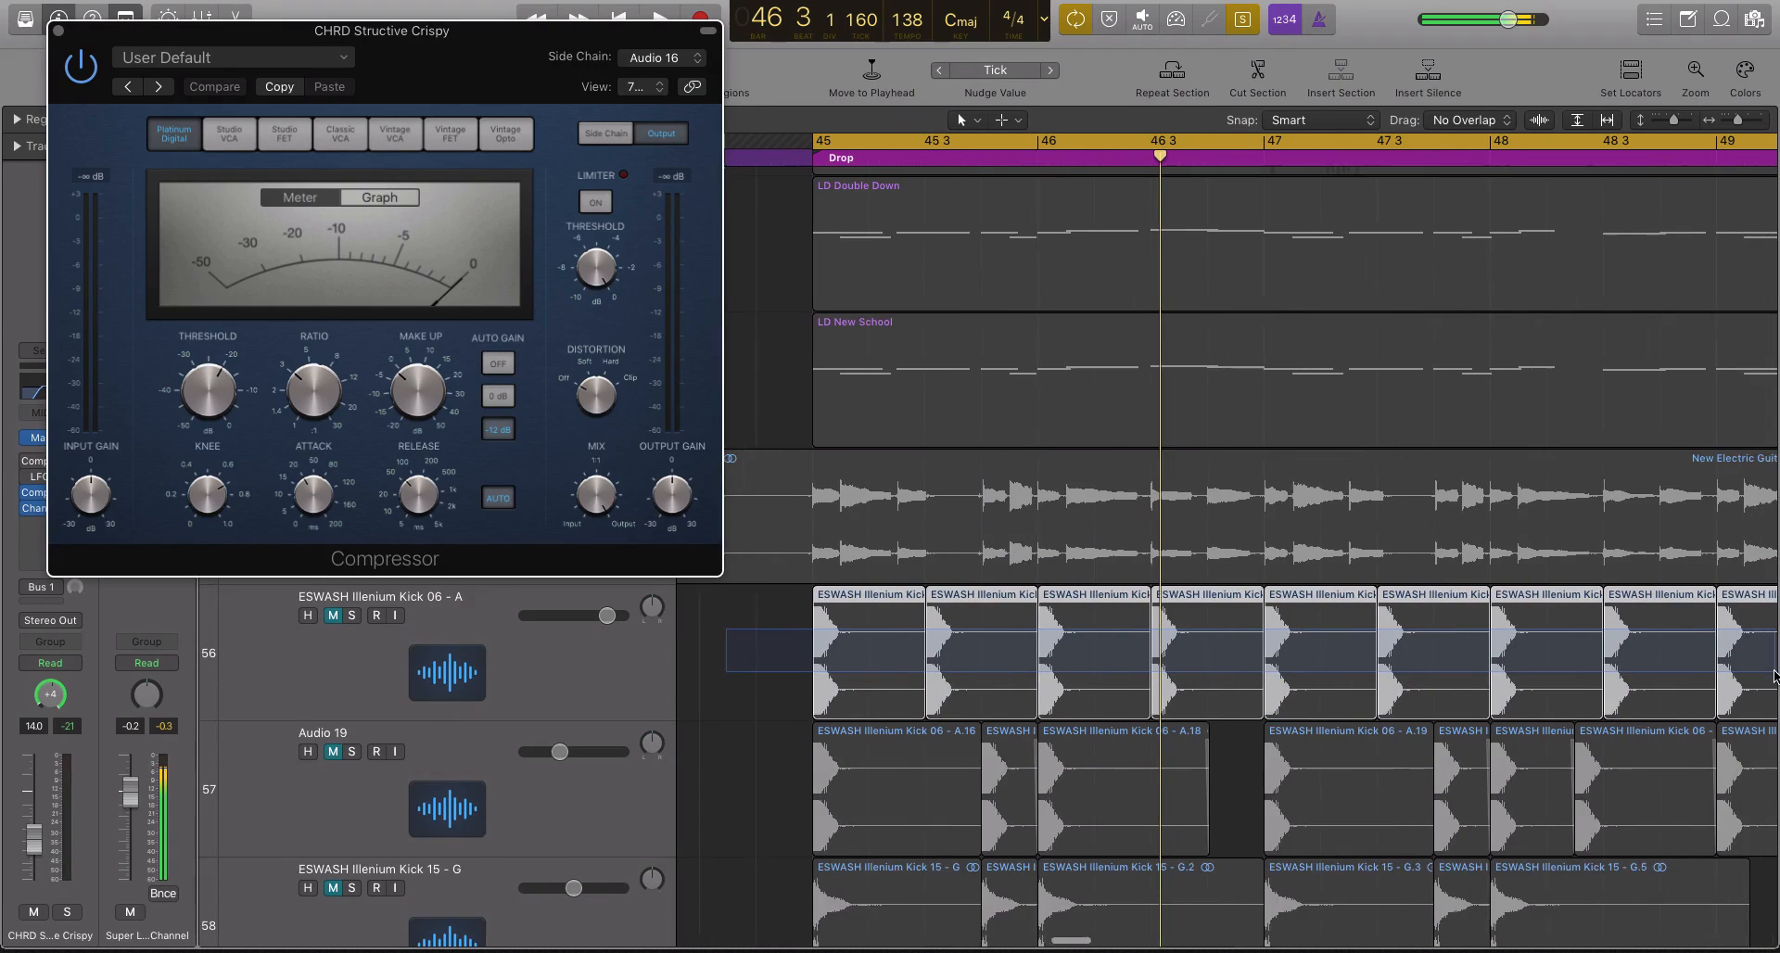
scroll(1092, 345, up, 5)
- Play the soloed chord while watching its Compressor meter, and place the stopped playhead at 46 3
key(space)
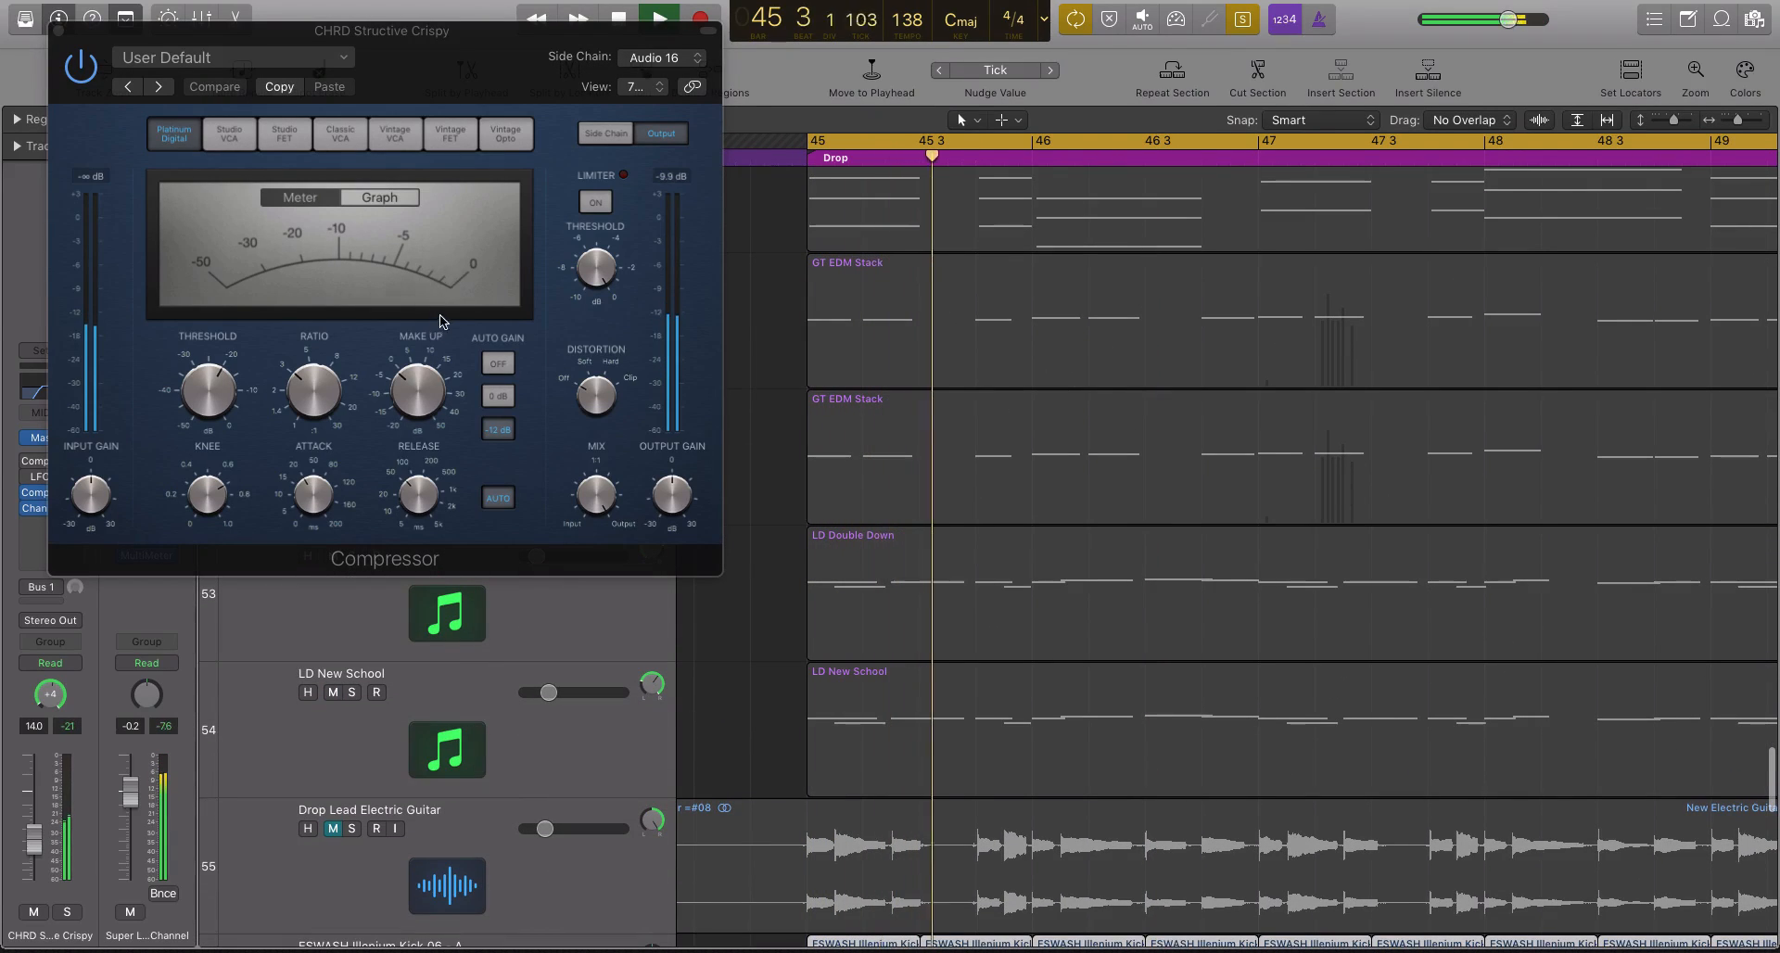
scroll(941, 417, up, 2)
scroll(941, 417, up, 1)
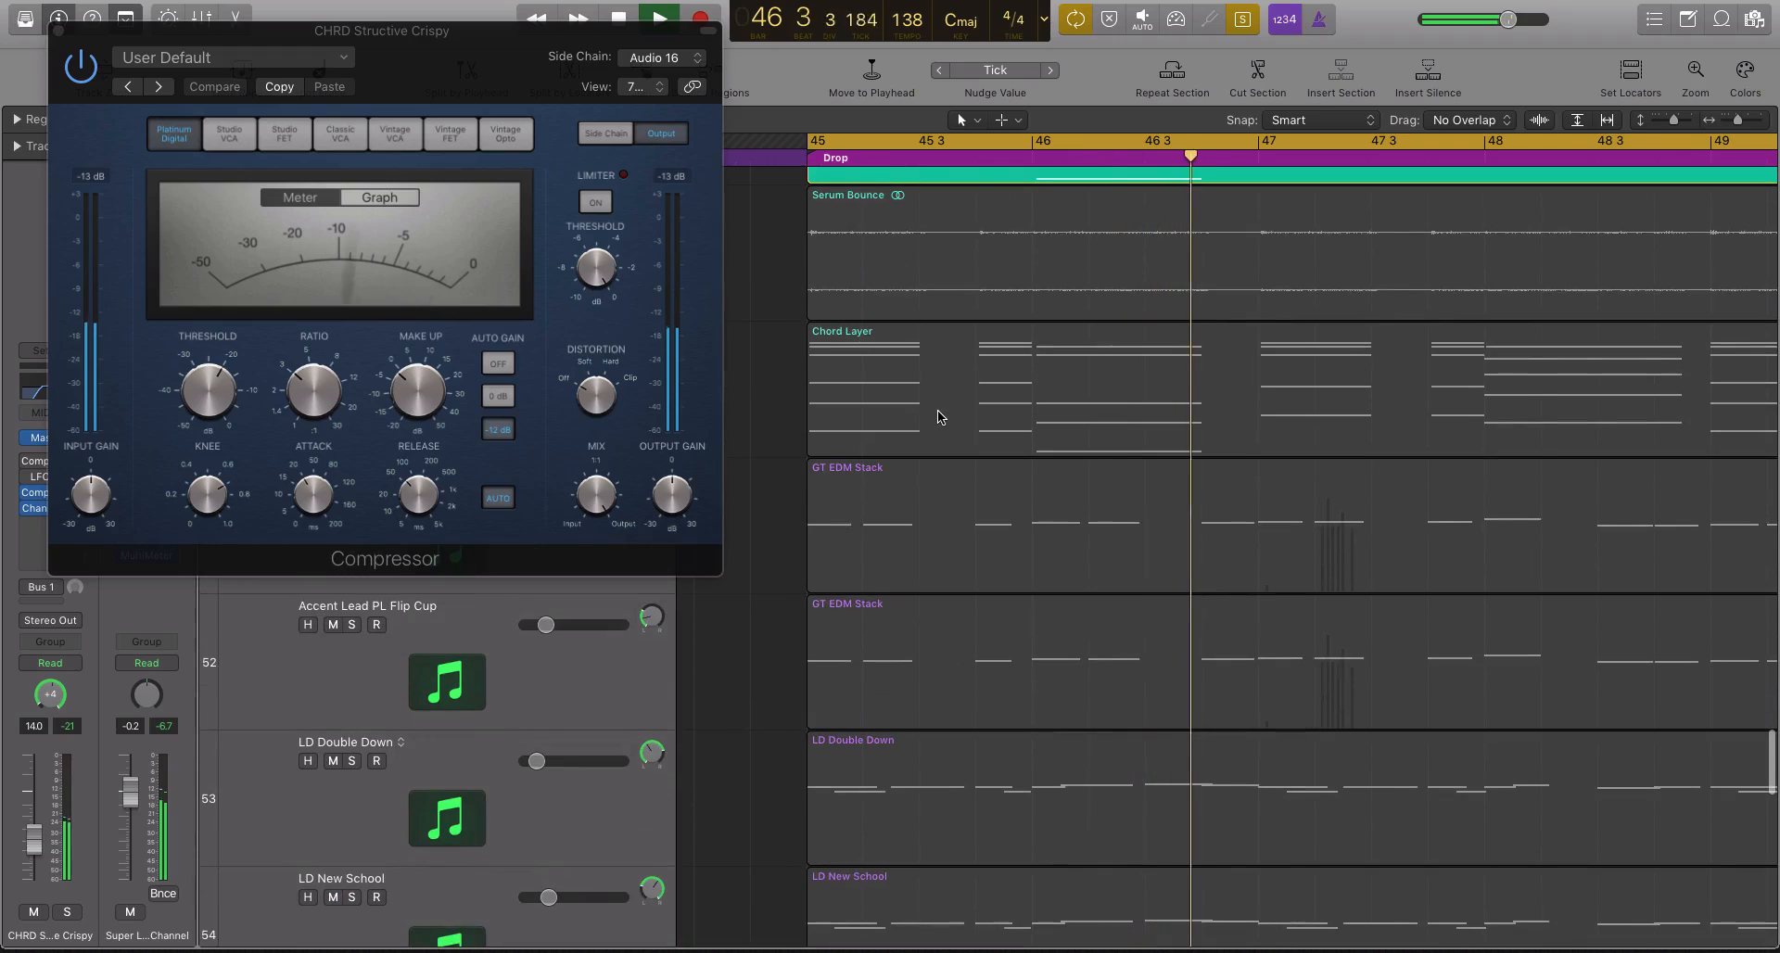
click(1144, 159)
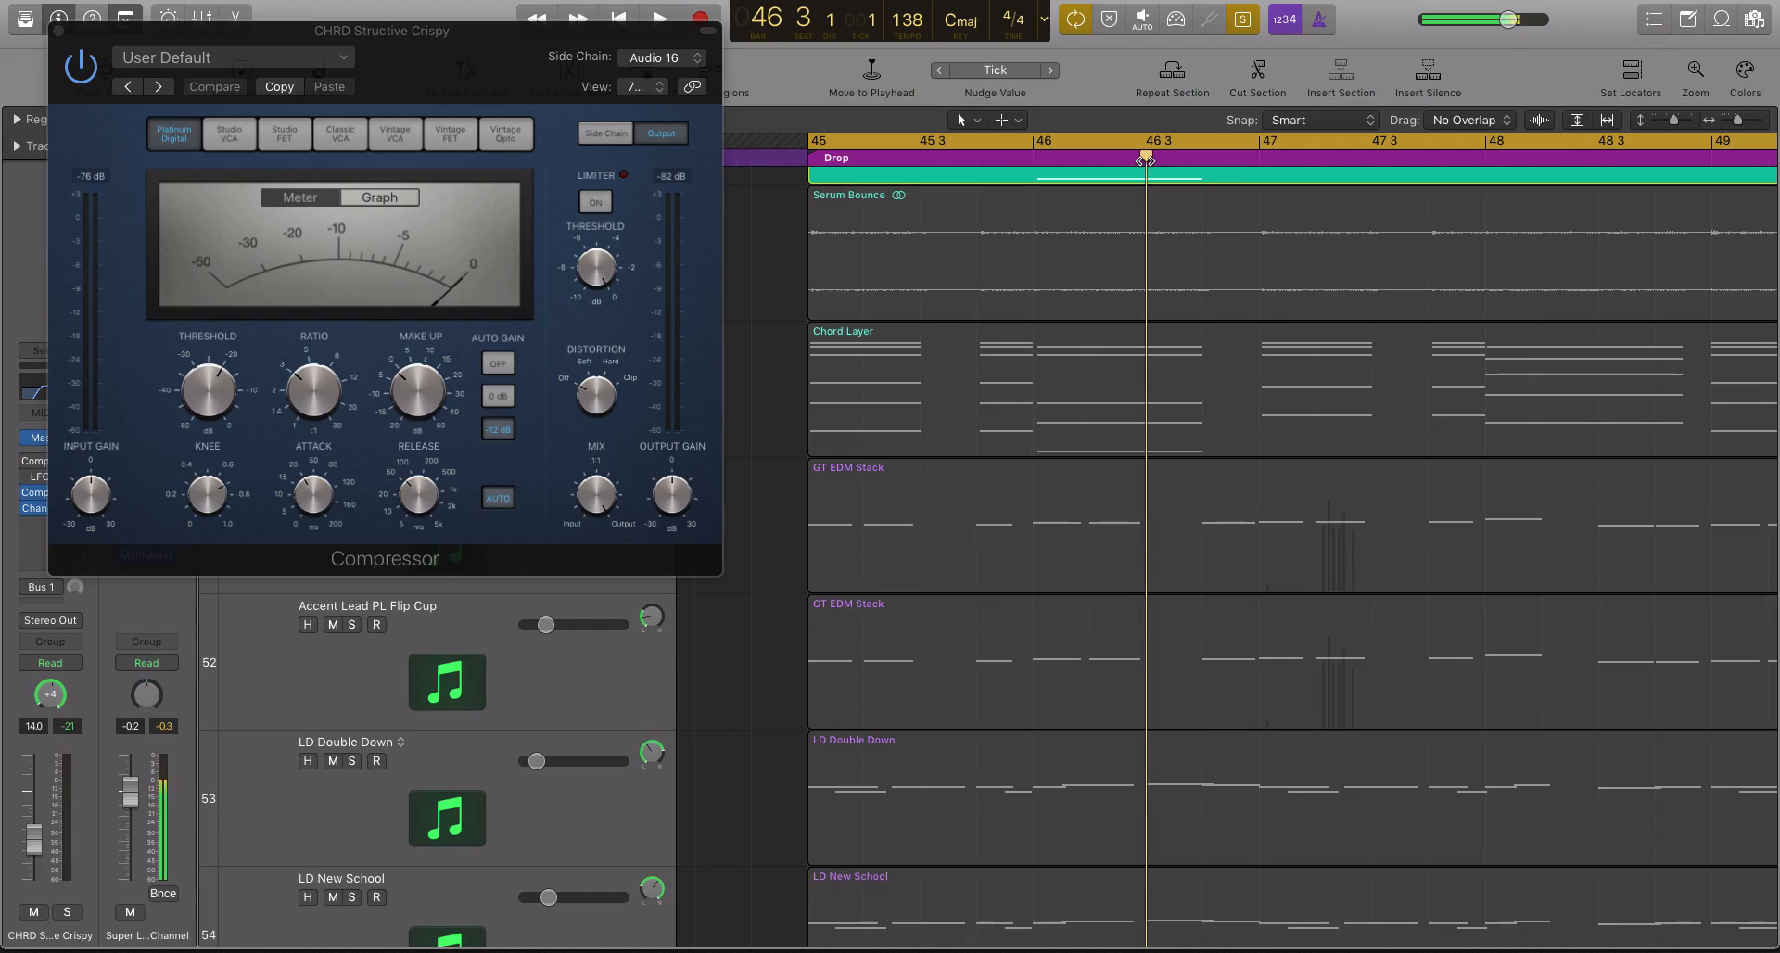
- Compare the snare, clap and kick regions around 46 3 with the CHRD Structive chord layer
scroll(1354, 575, down, 12)
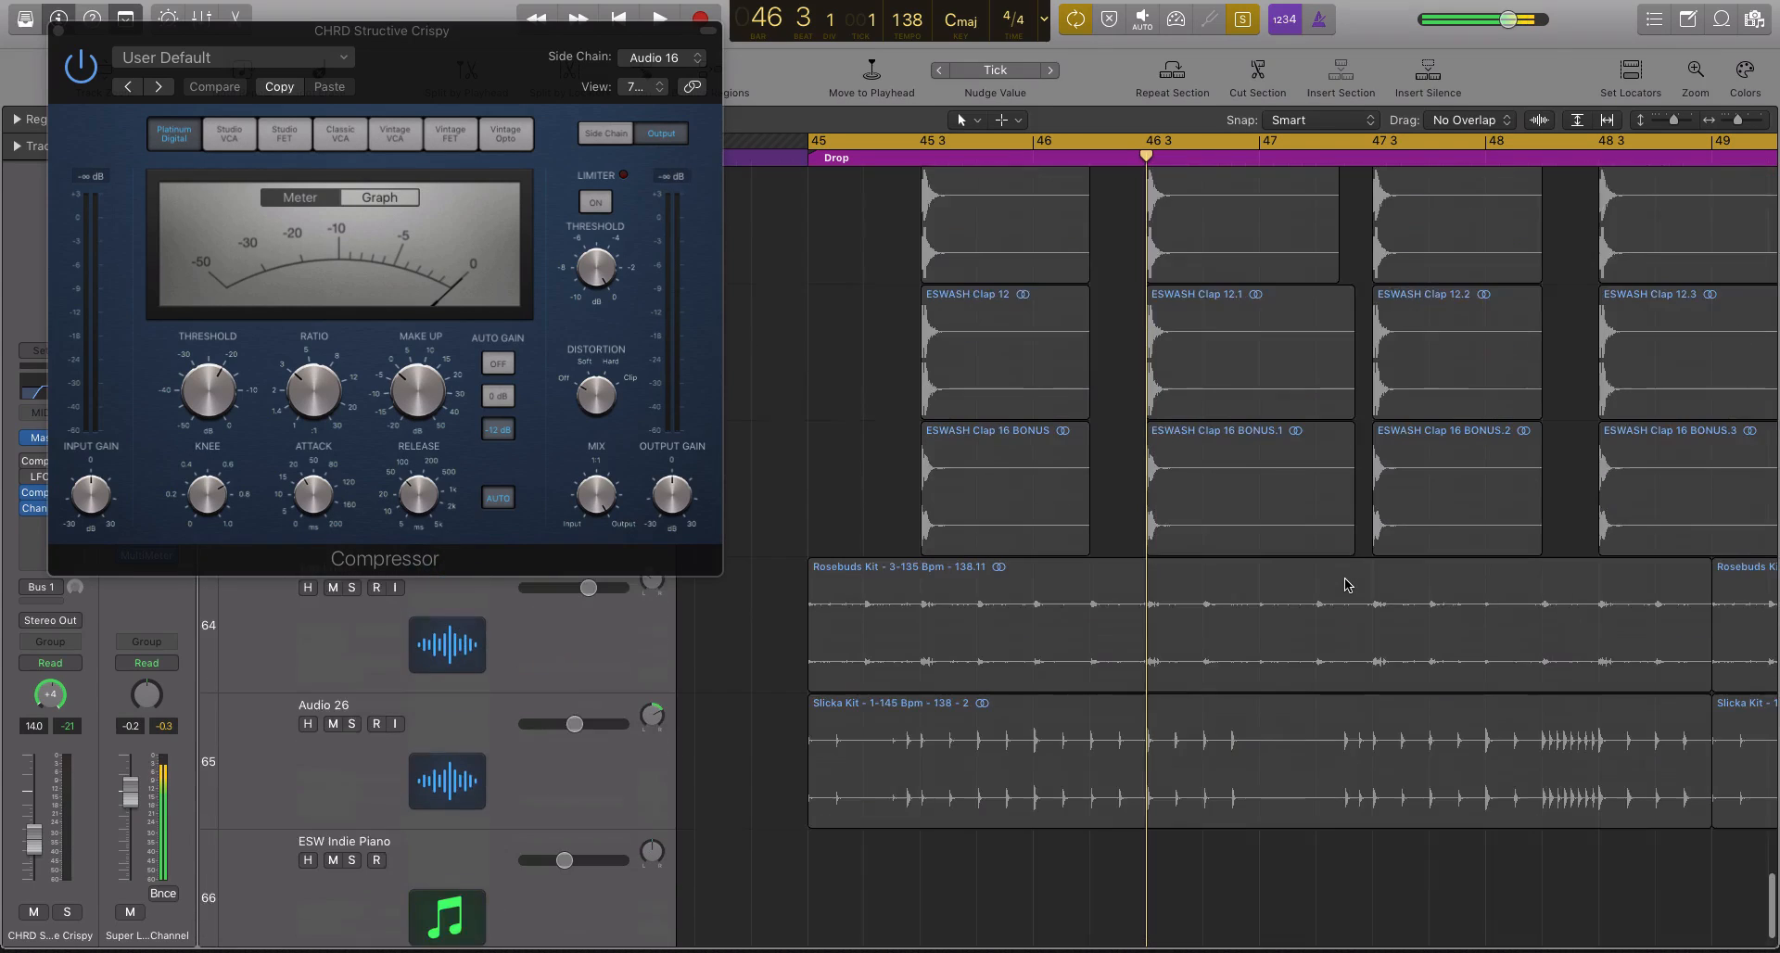
scroll(1348, 585, up, 1)
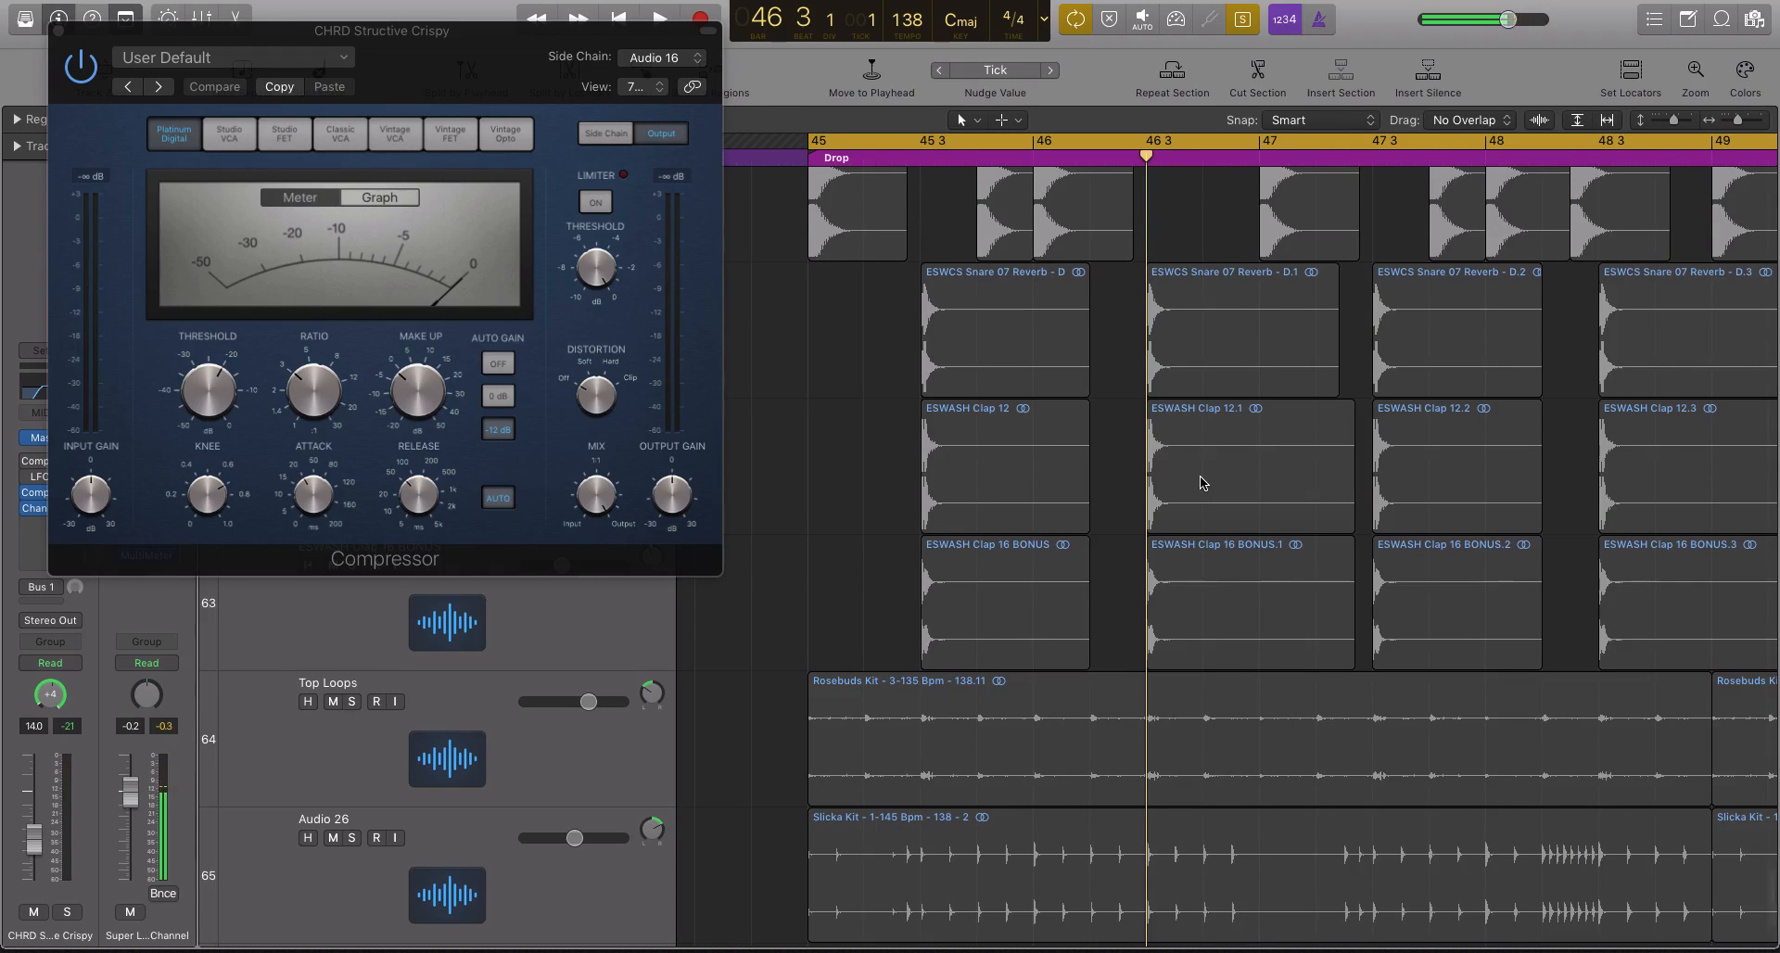
scroll(1203, 482, up, 15)
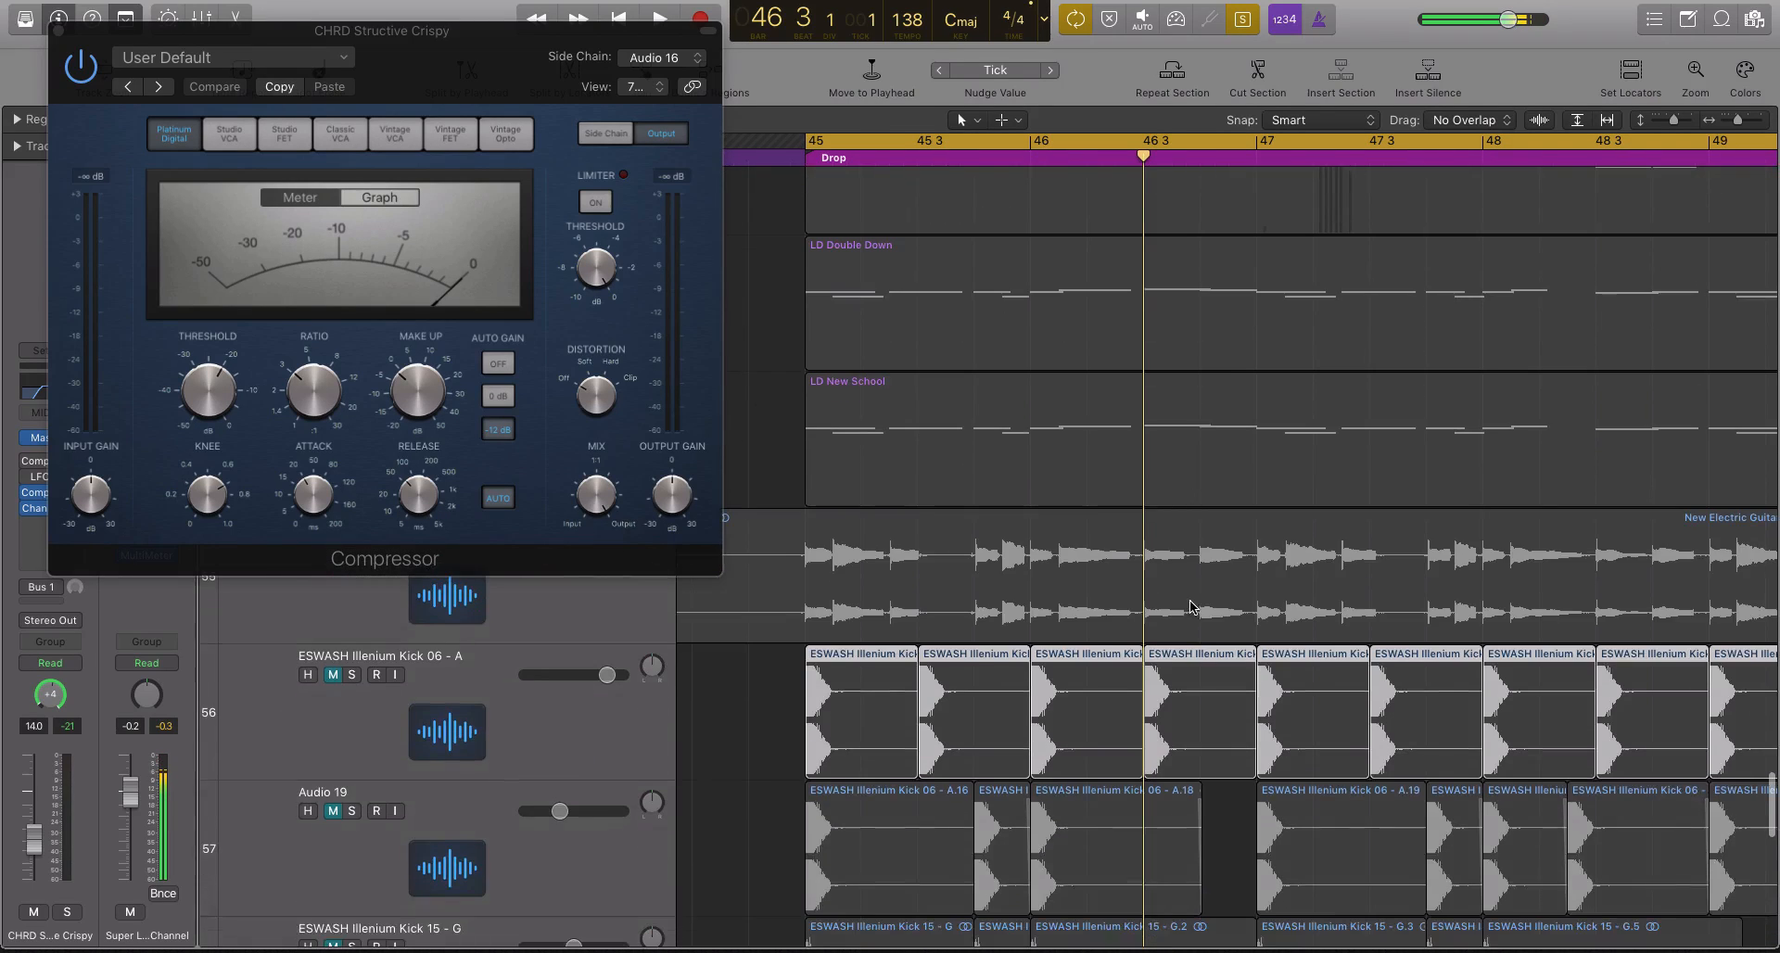
scroll(1194, 607, up, 15)
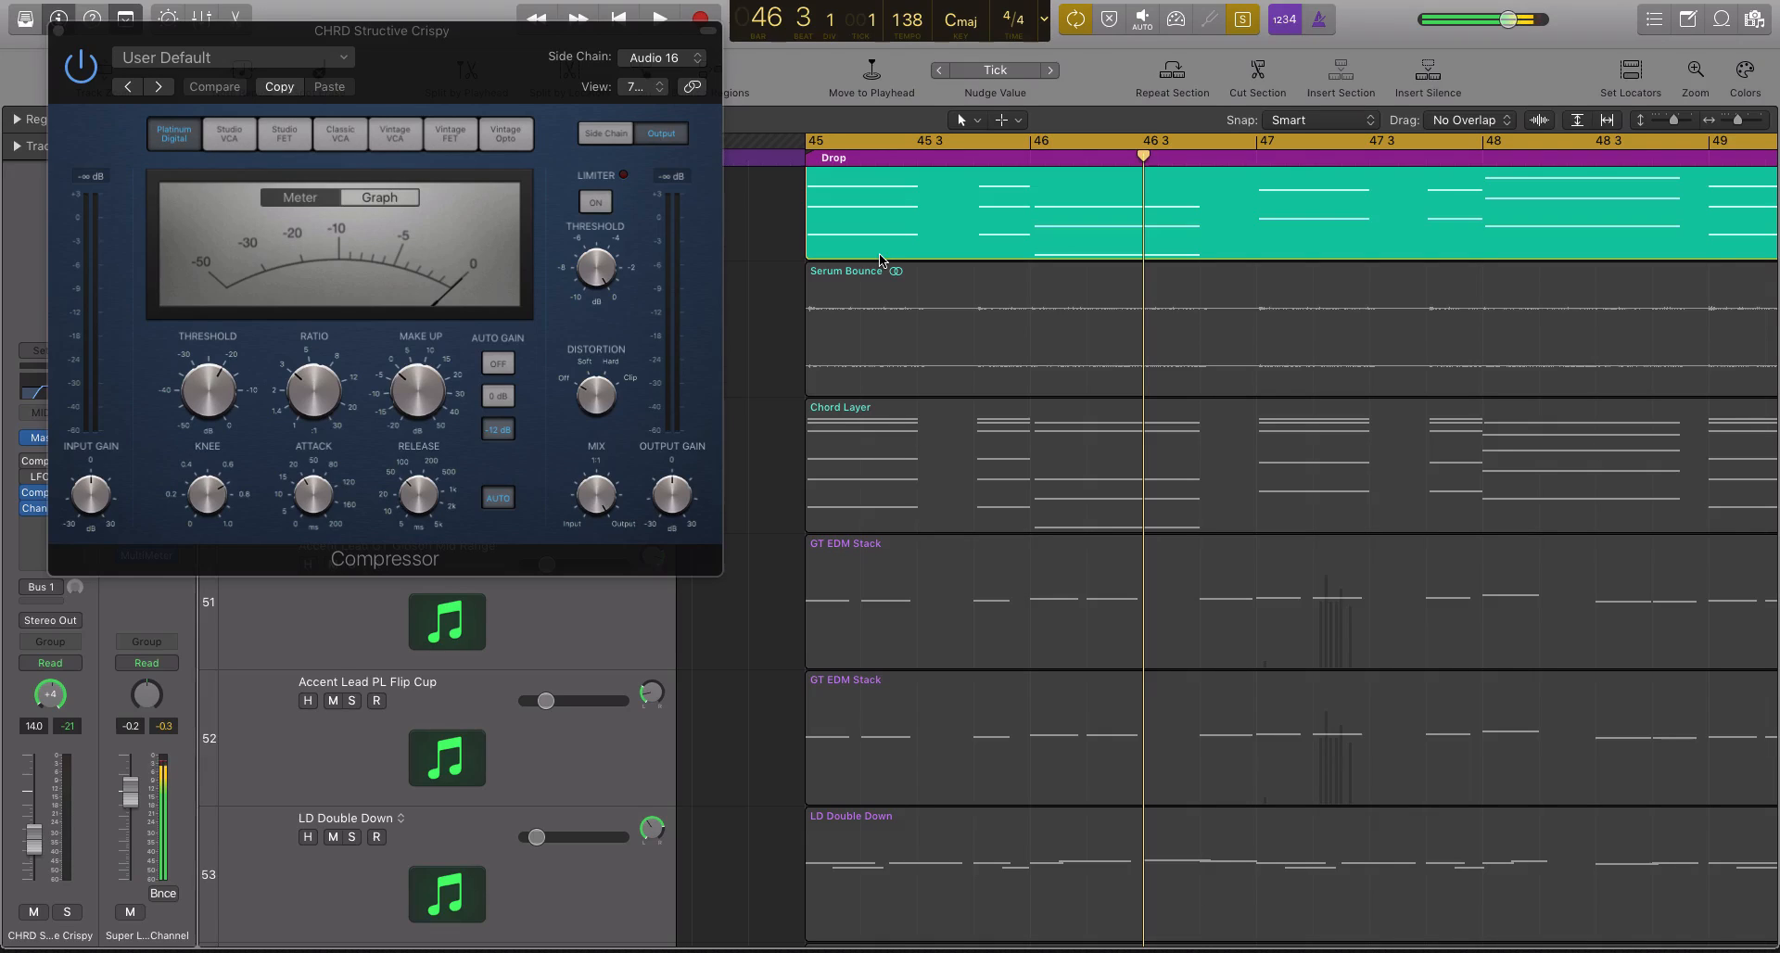
- Play the soloed chord from 46 3 to hear its sidechain ducking, then turn solo off and close the Compressor
key(space)
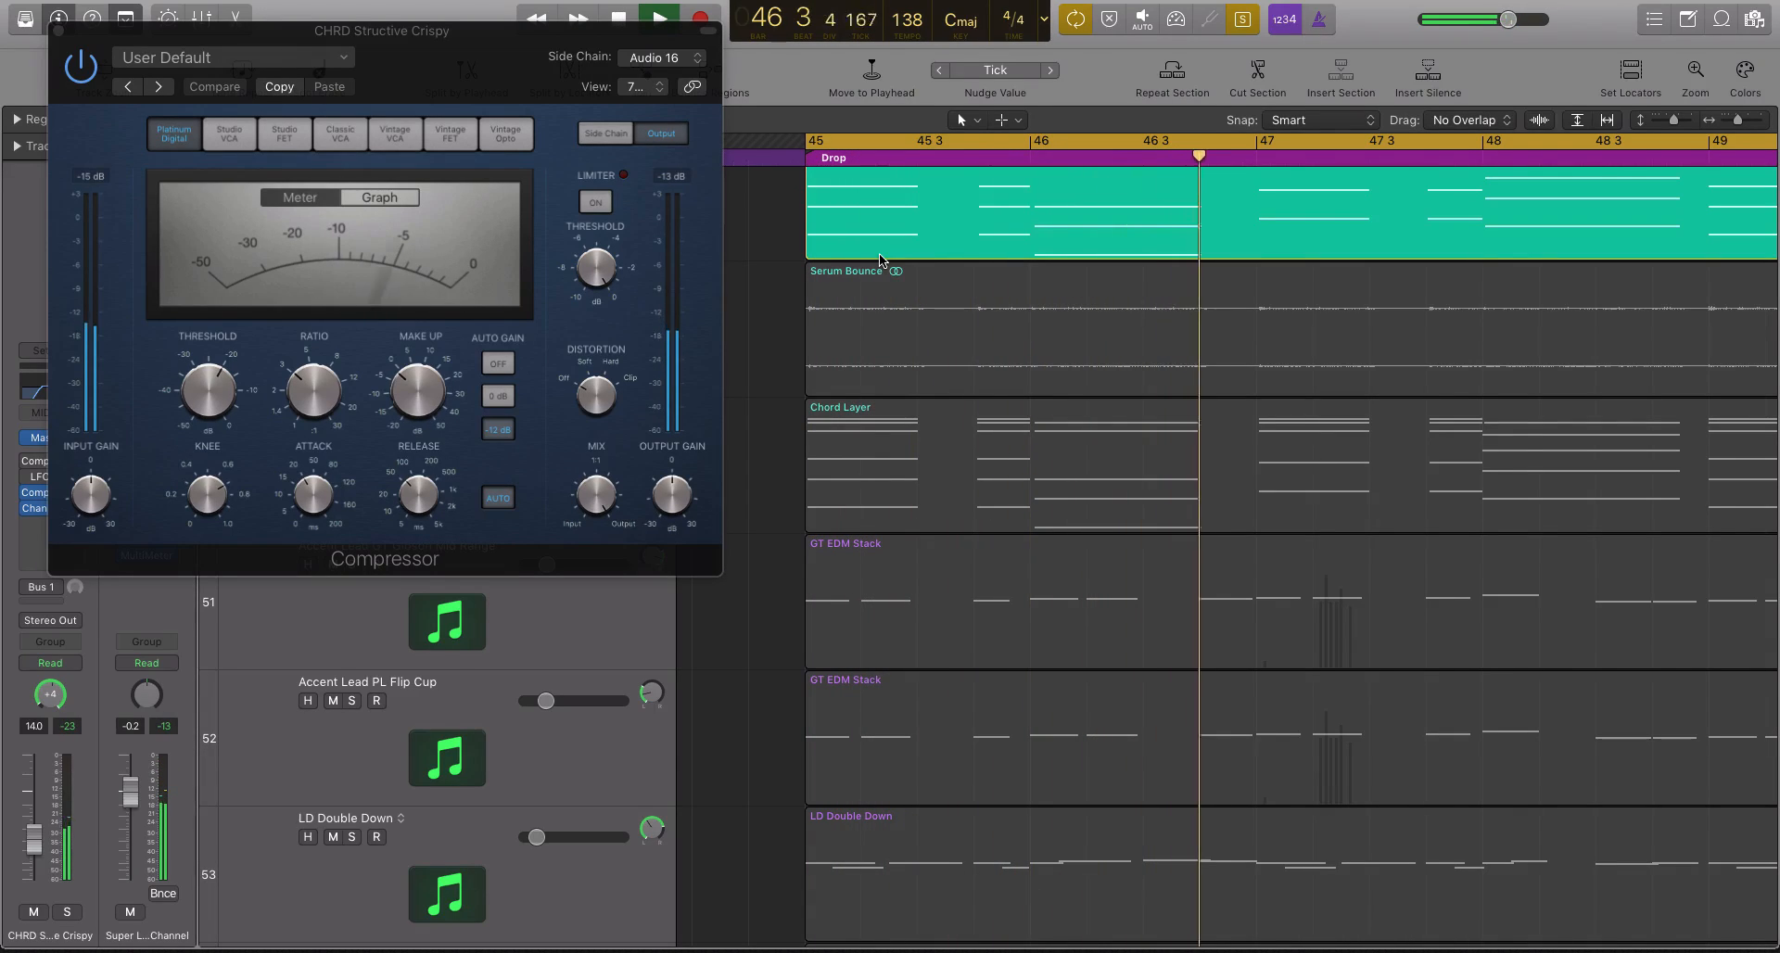
key(s)
click(58, 31)
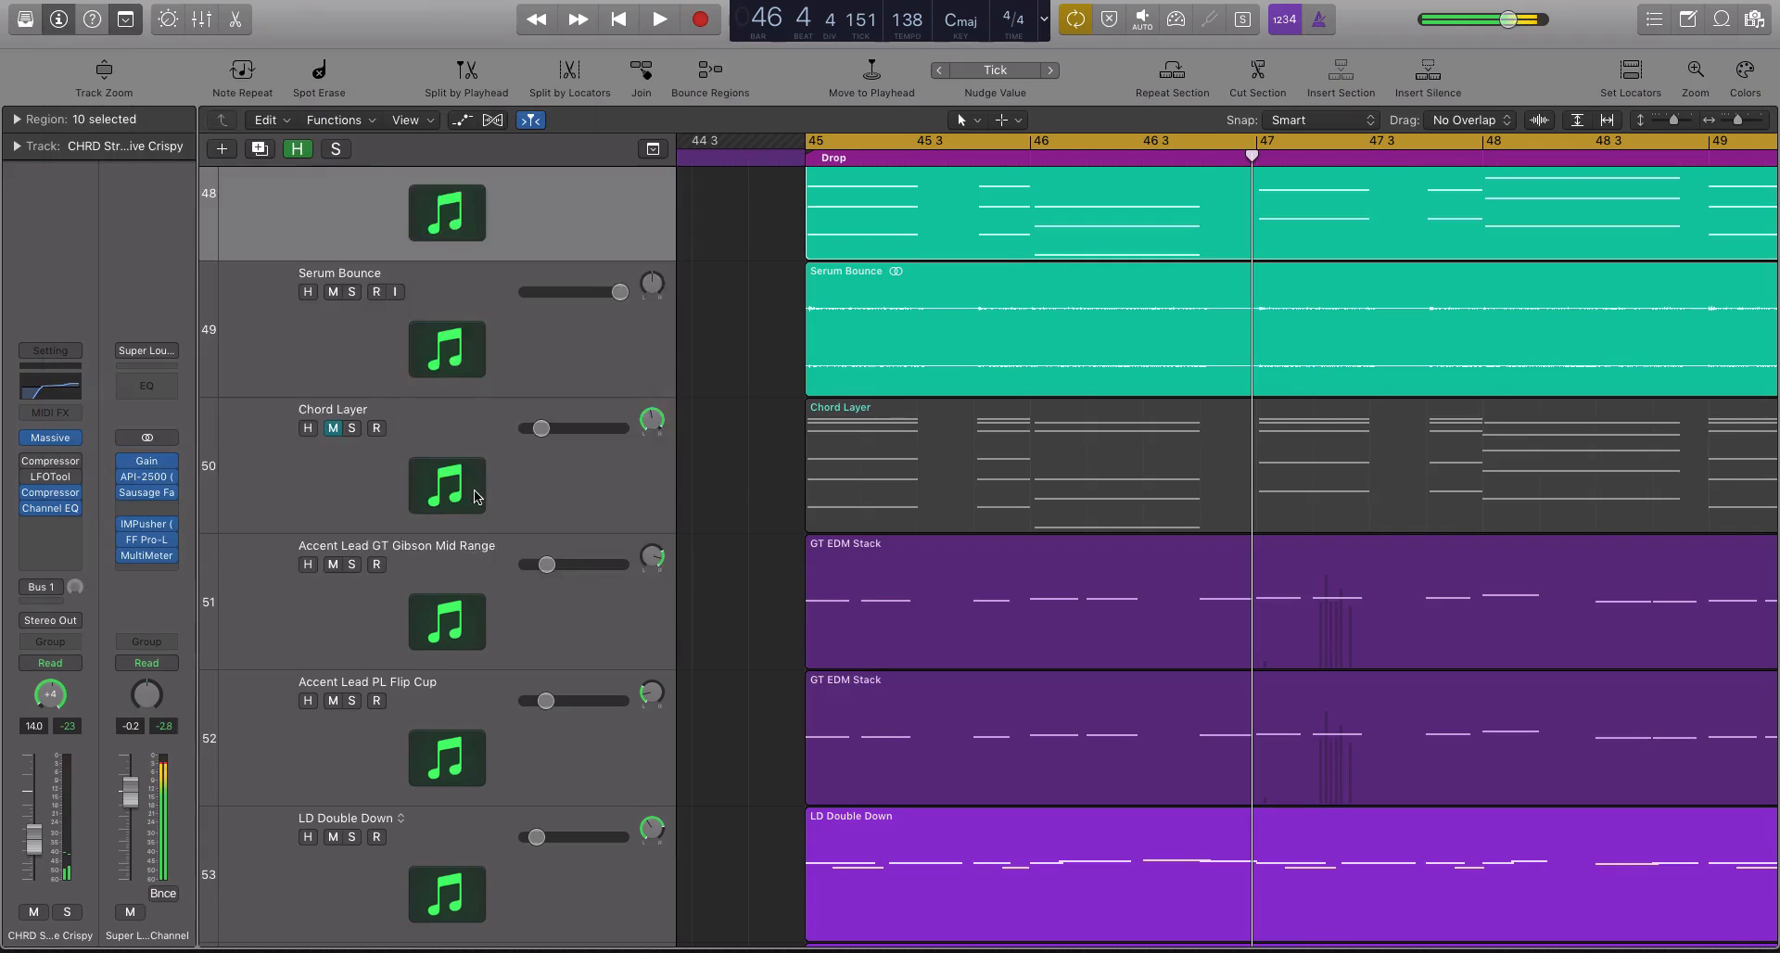
- Solo the CHRD Big Clean audio on track 47, check its Compressor's side chain source list, and close the plug-in
scroll(587, 593, up, 5)
click(520, 454)
key(s)
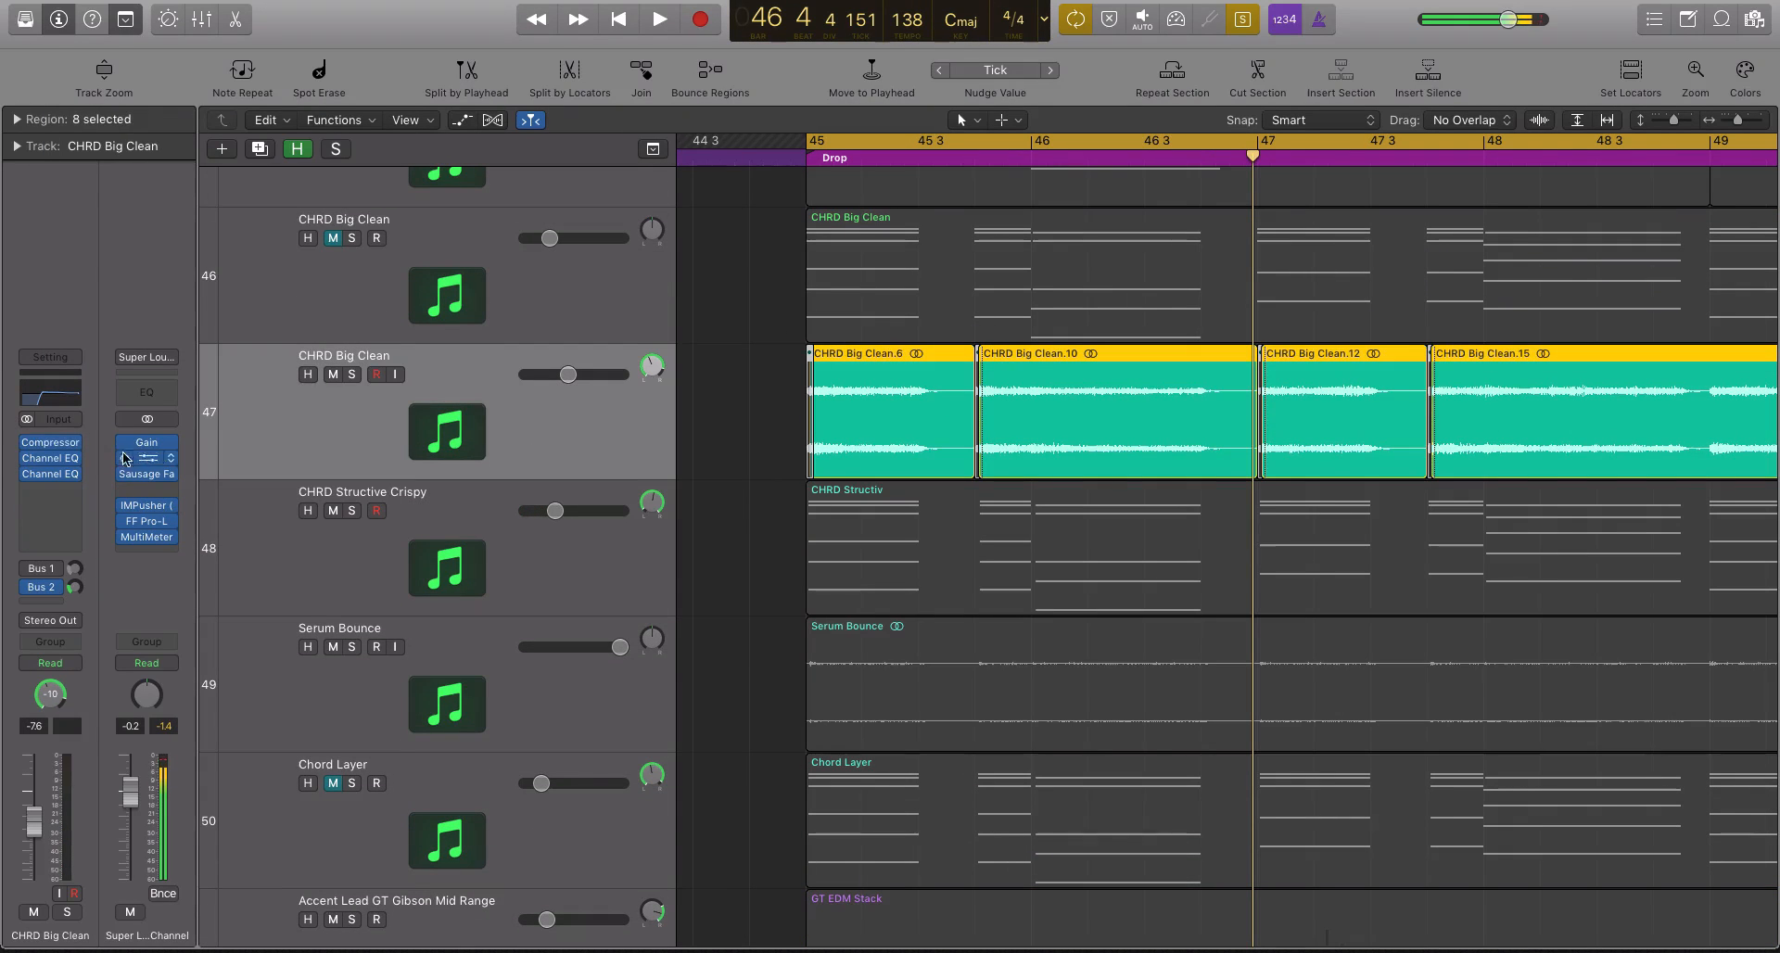
click(49, 444)
click(651, 57)
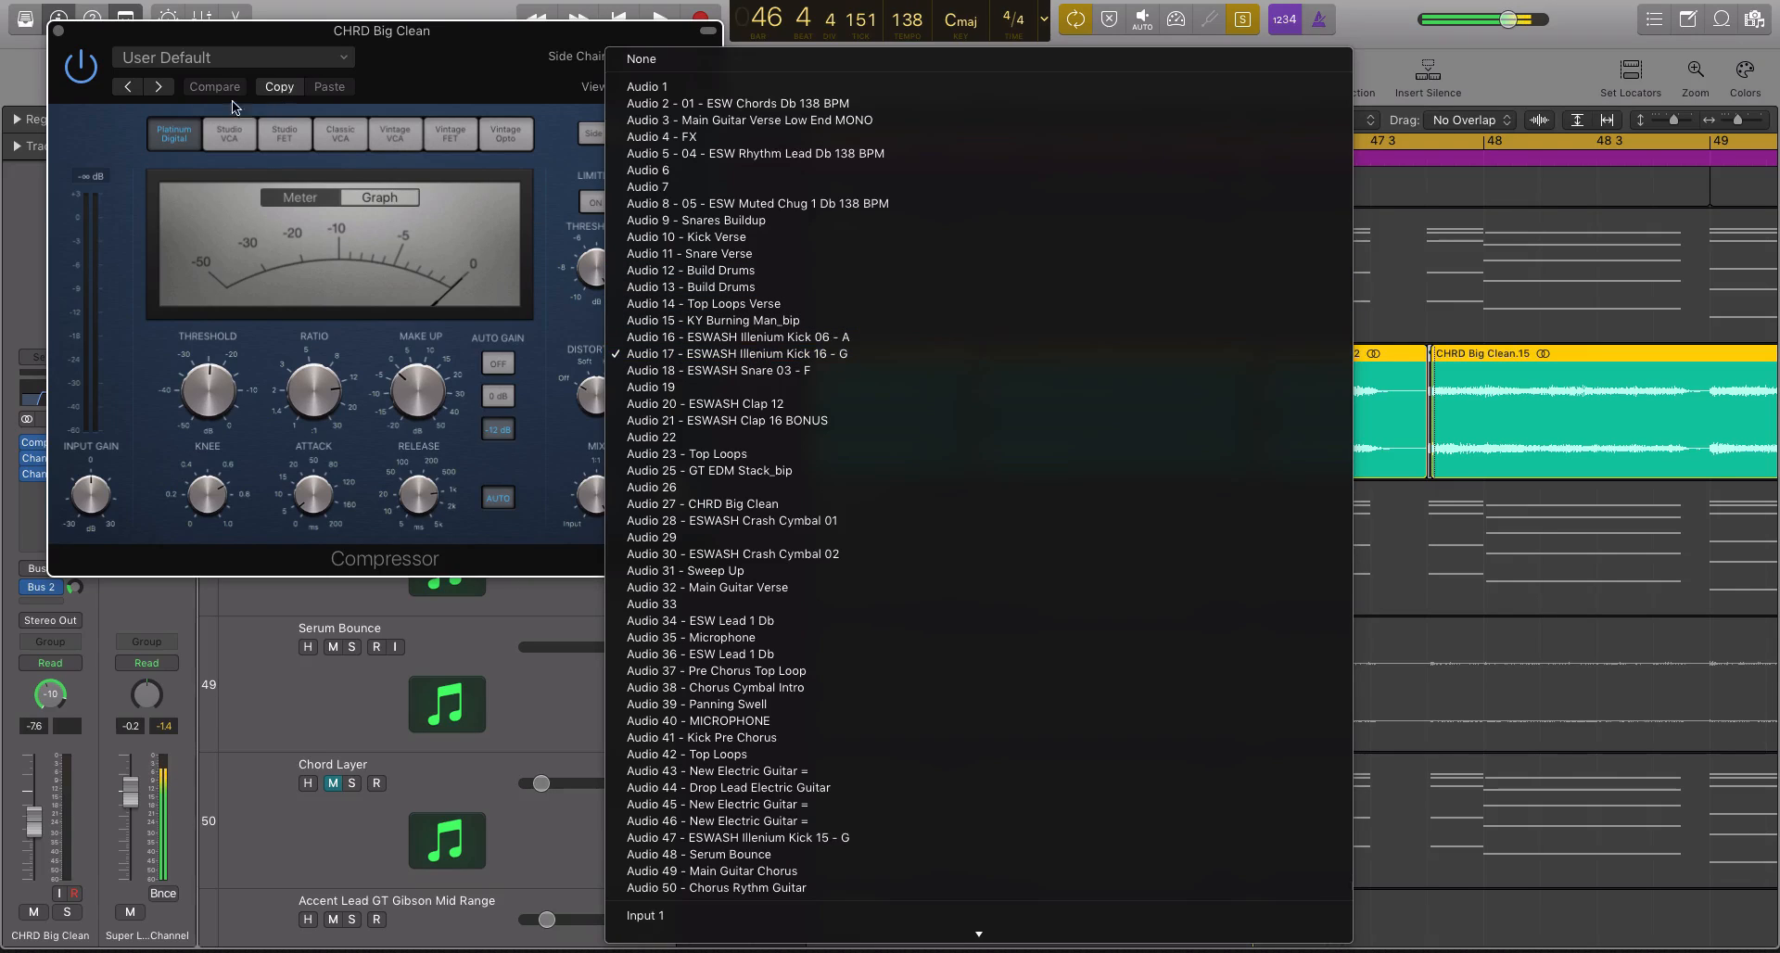
click(58, 30)
click(58, 30)
- Highlight the ESWASH Illenium Kick 16 - G regions on track 59 across the drop
scroll(883, 369, down, 12)
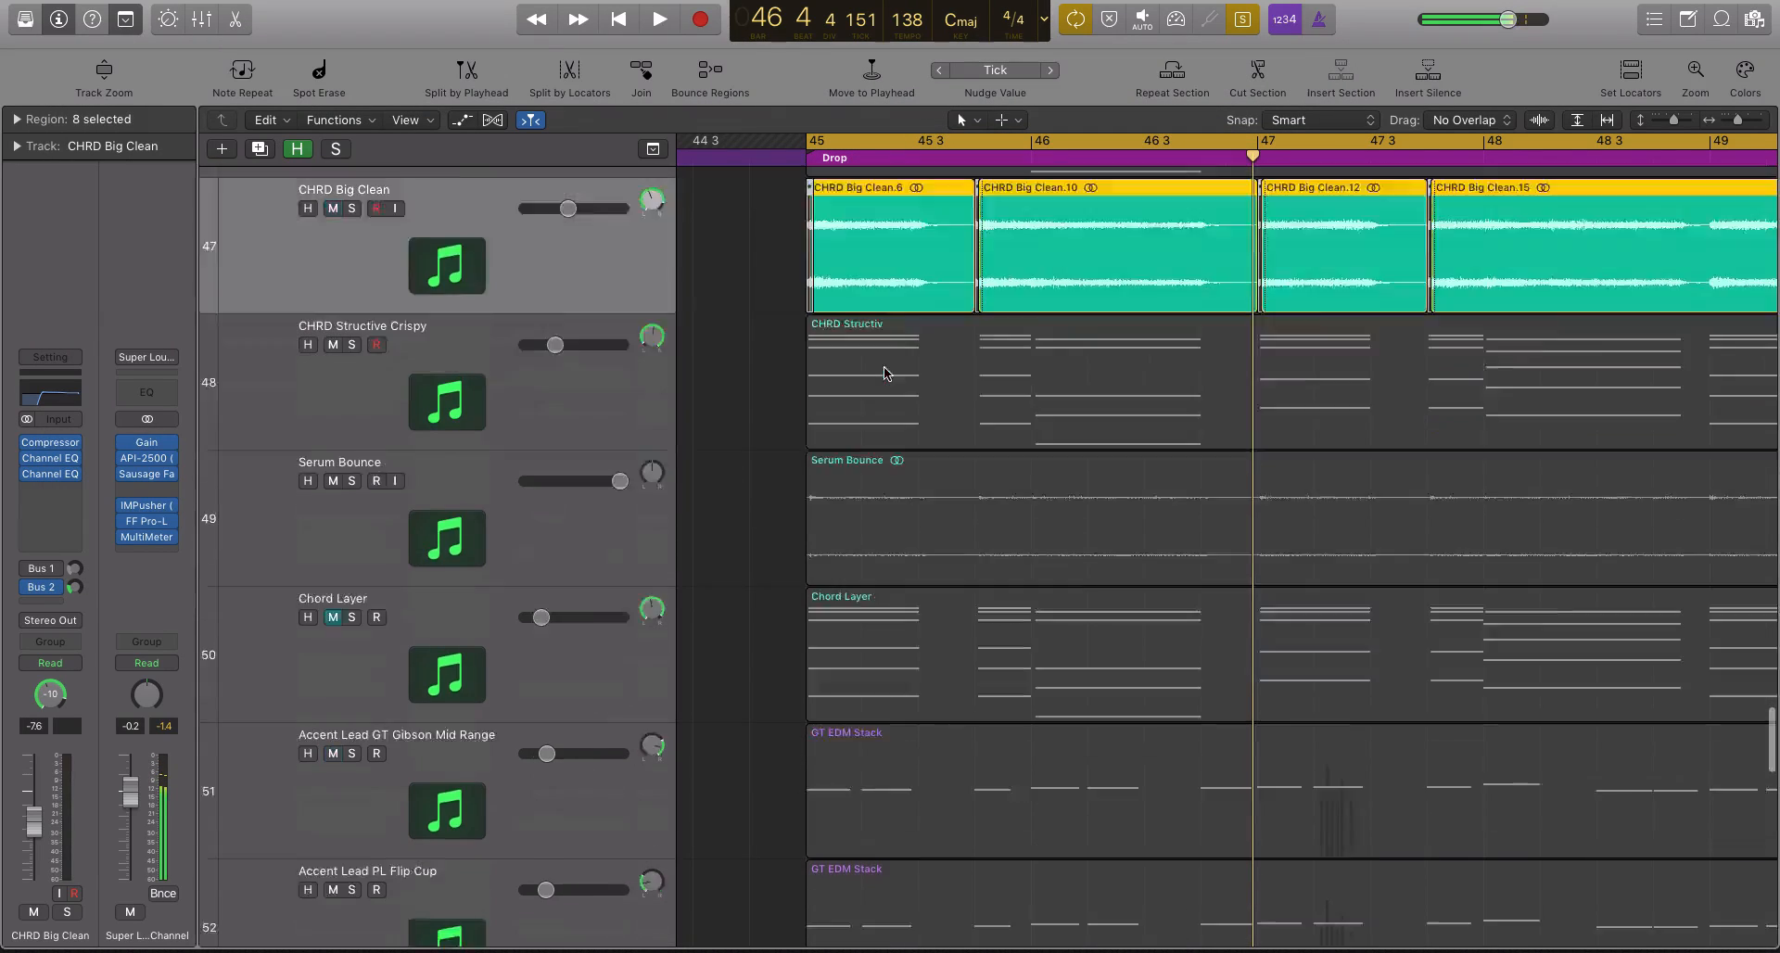
scroll(848, 589, down, 3)
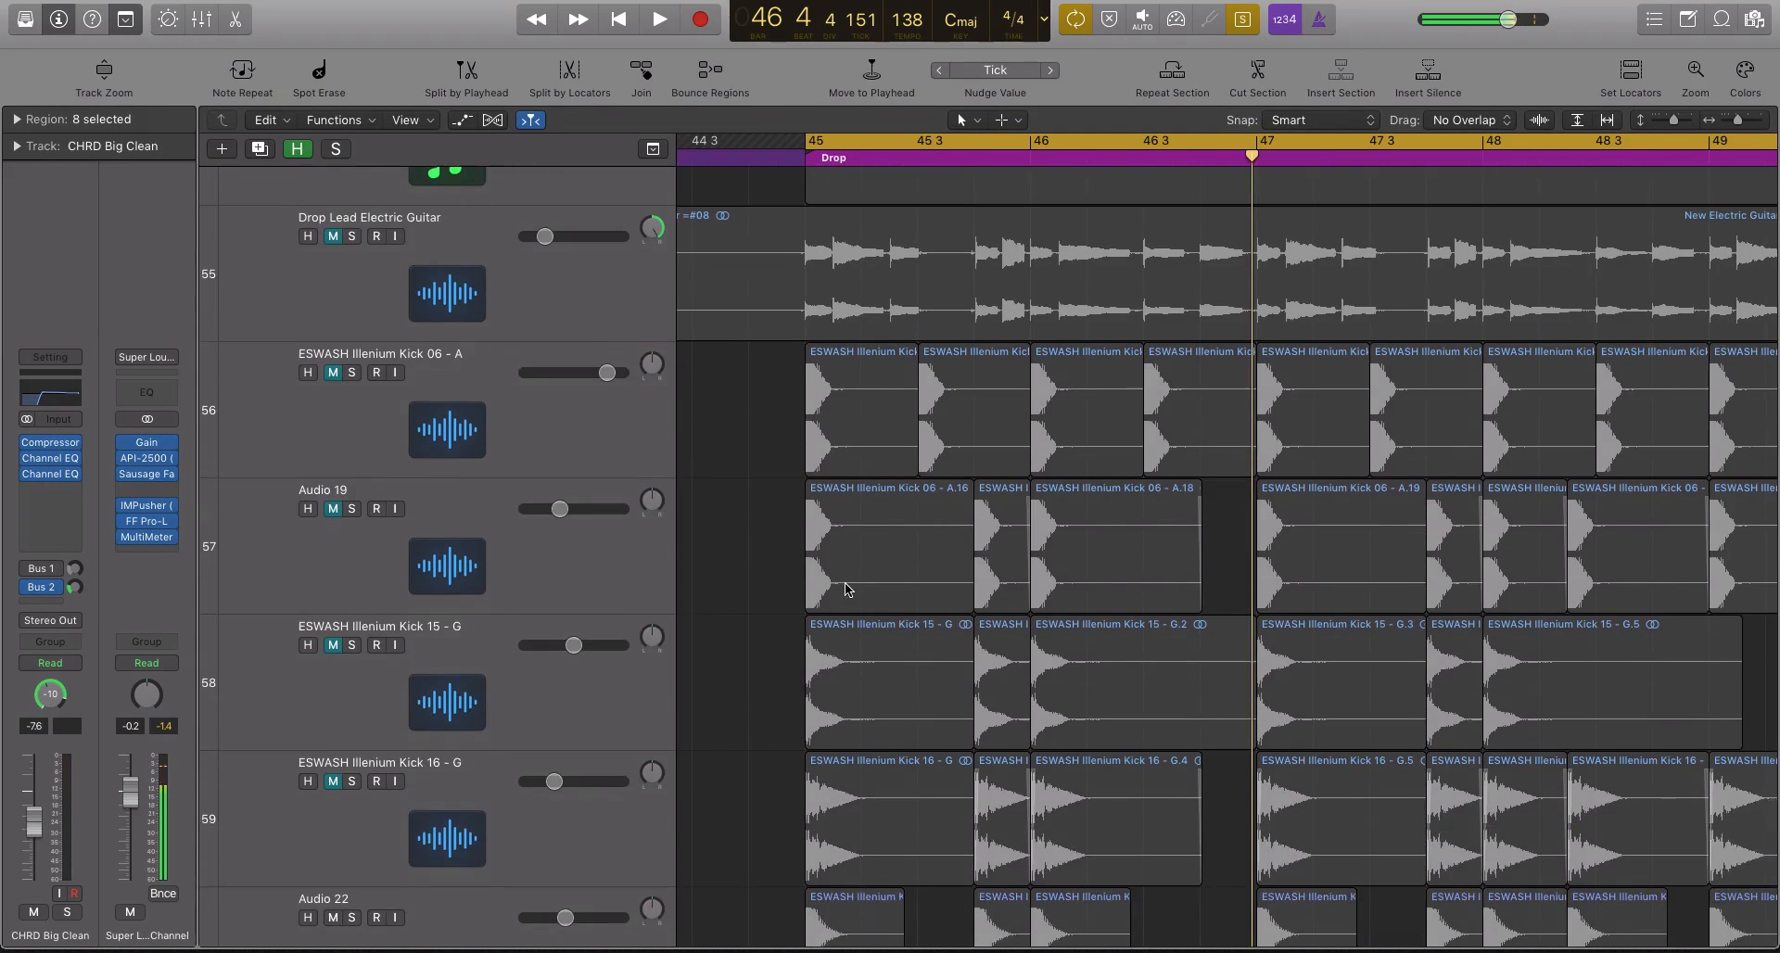
drag(767, 780, 1769, 814)
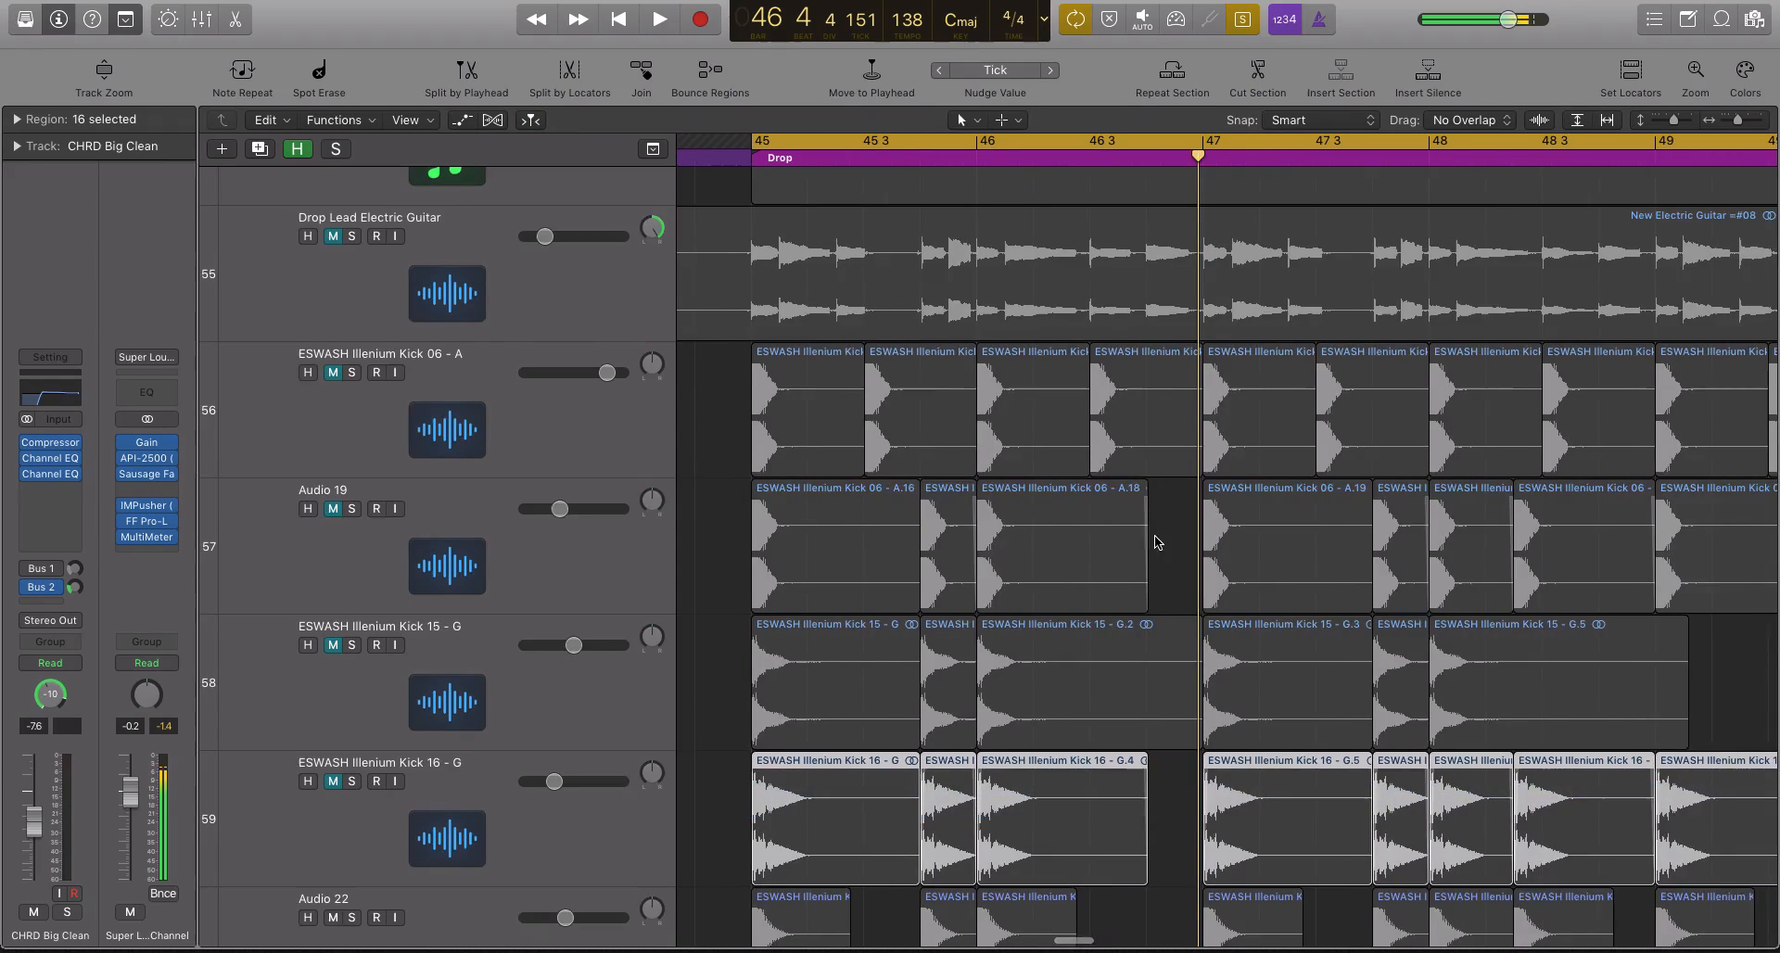
- Reopen the CHRD Big Clean Compressor, play the soloed audio to watch its gain reduction, then stop and close the plug-in
scroll(1154, 542, up, 13)
click(44, 450)
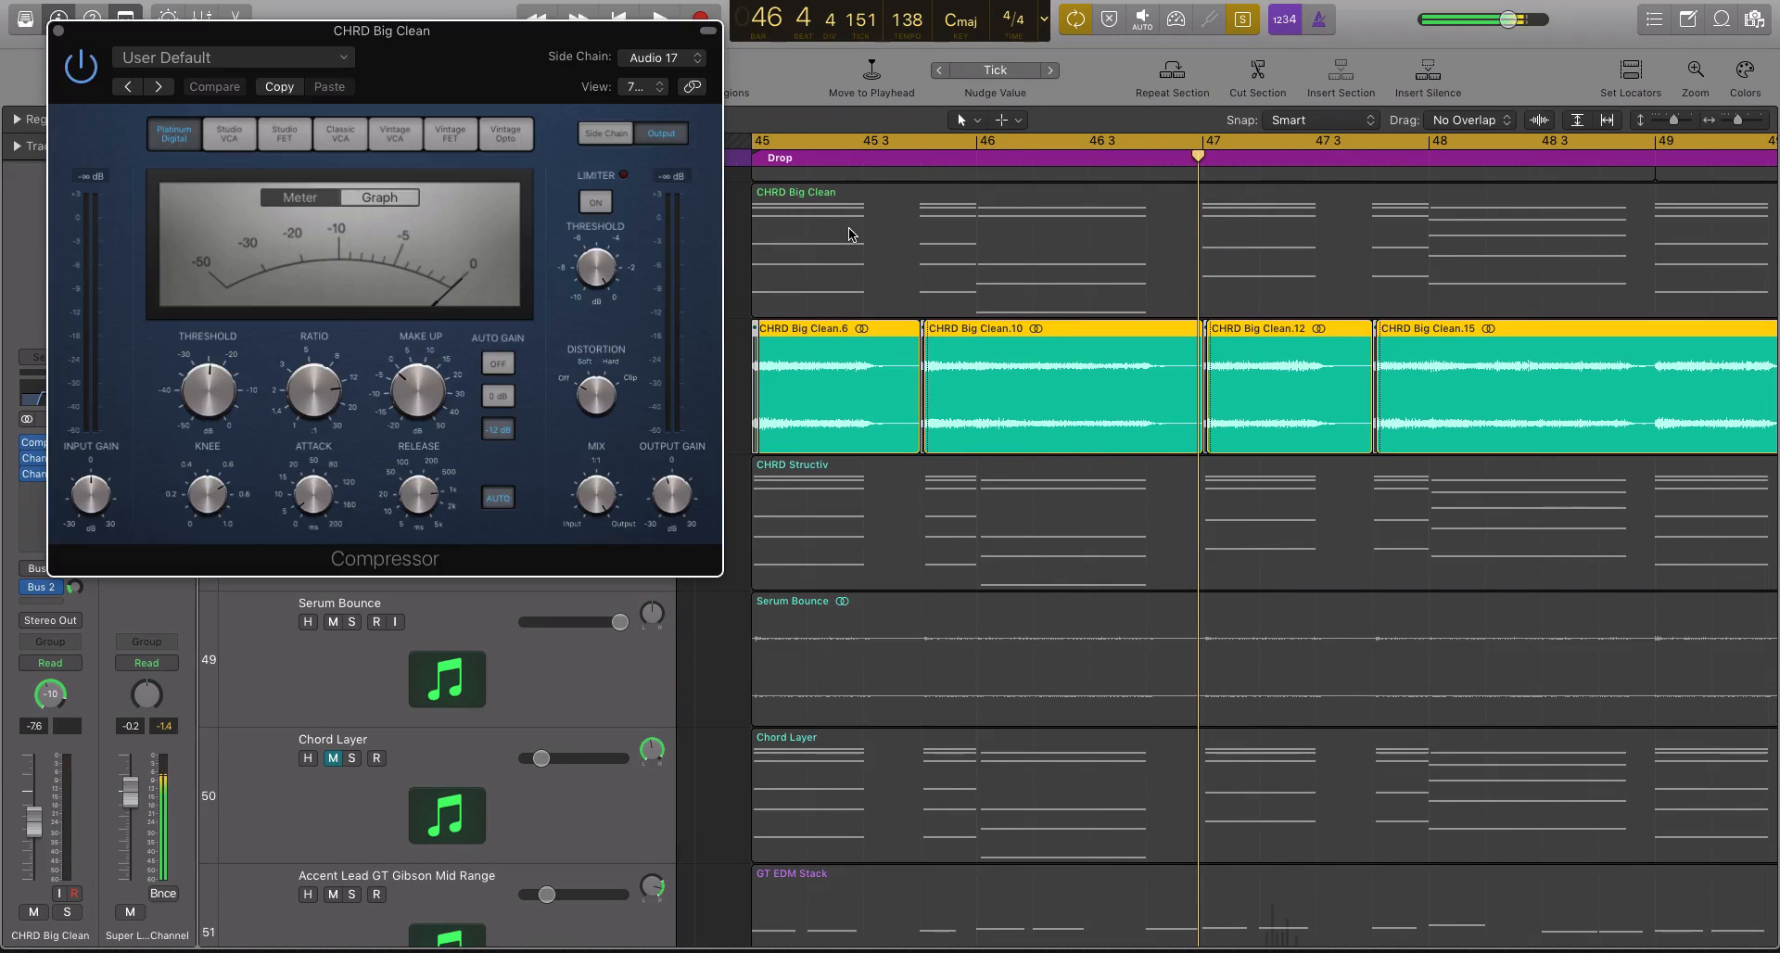
key(space)
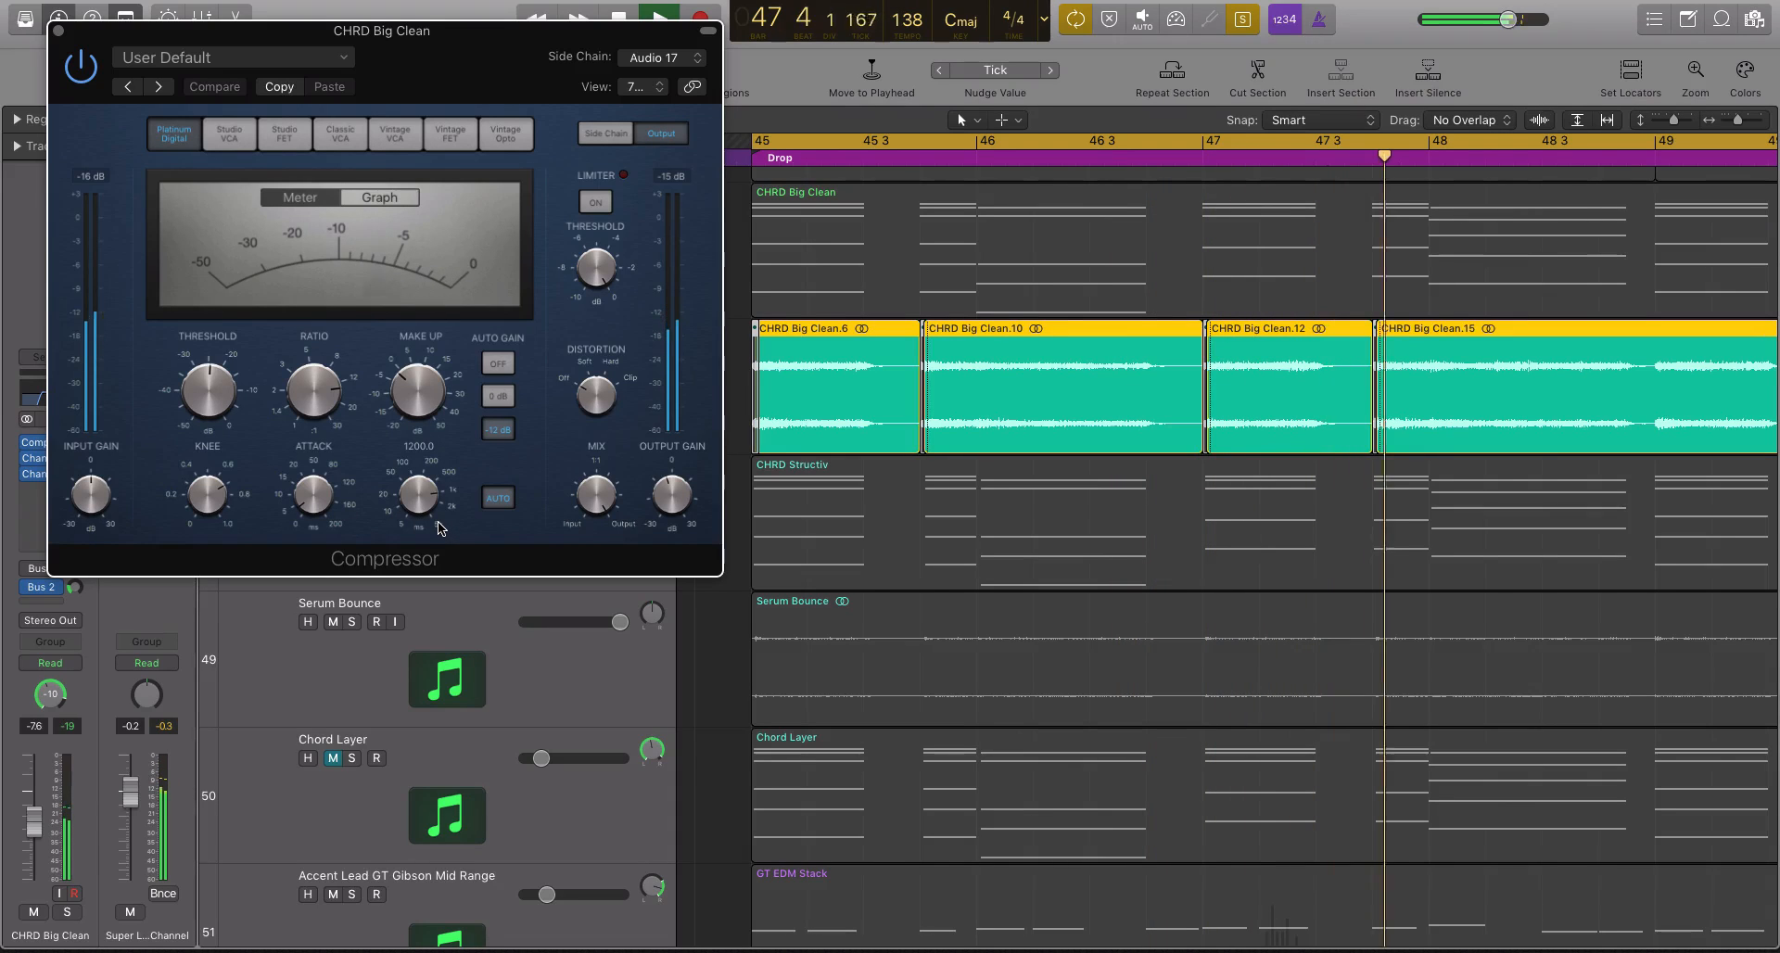
key(space)
key(super+w)
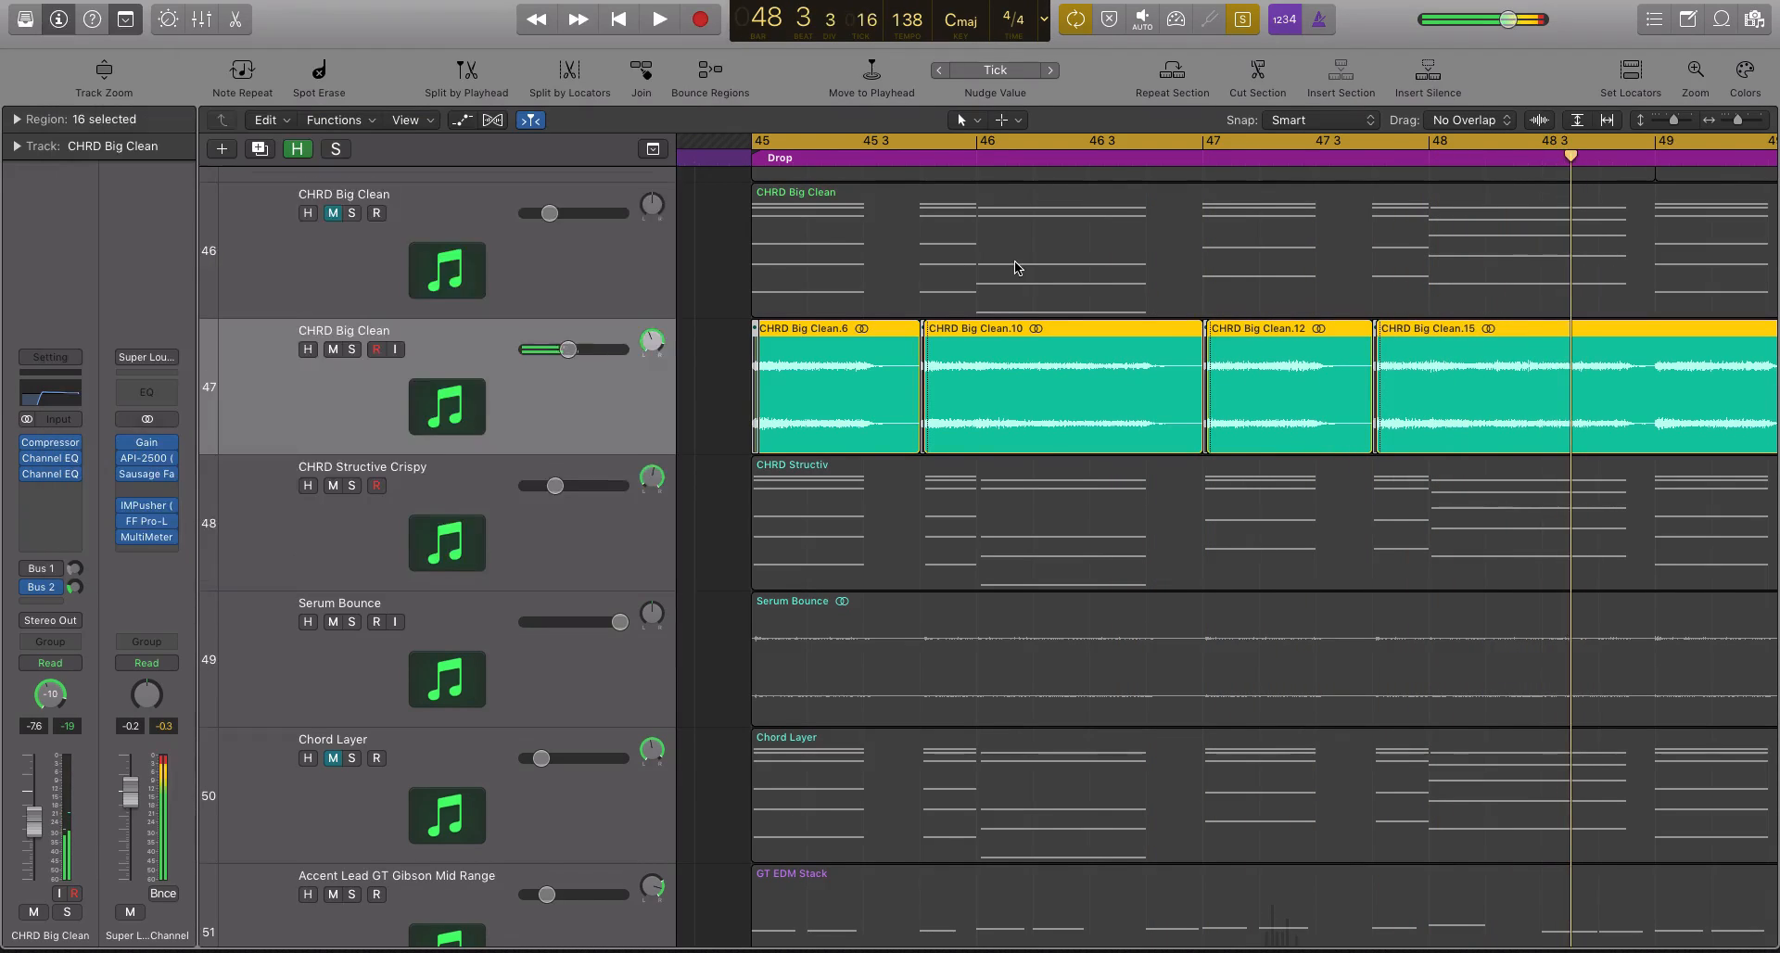
- Select the CHRD Structive region on track 48 and briefly view its Massive instrument window
scroll(1011, 263, down, 10)
scroll(1011, 262, up, 14)
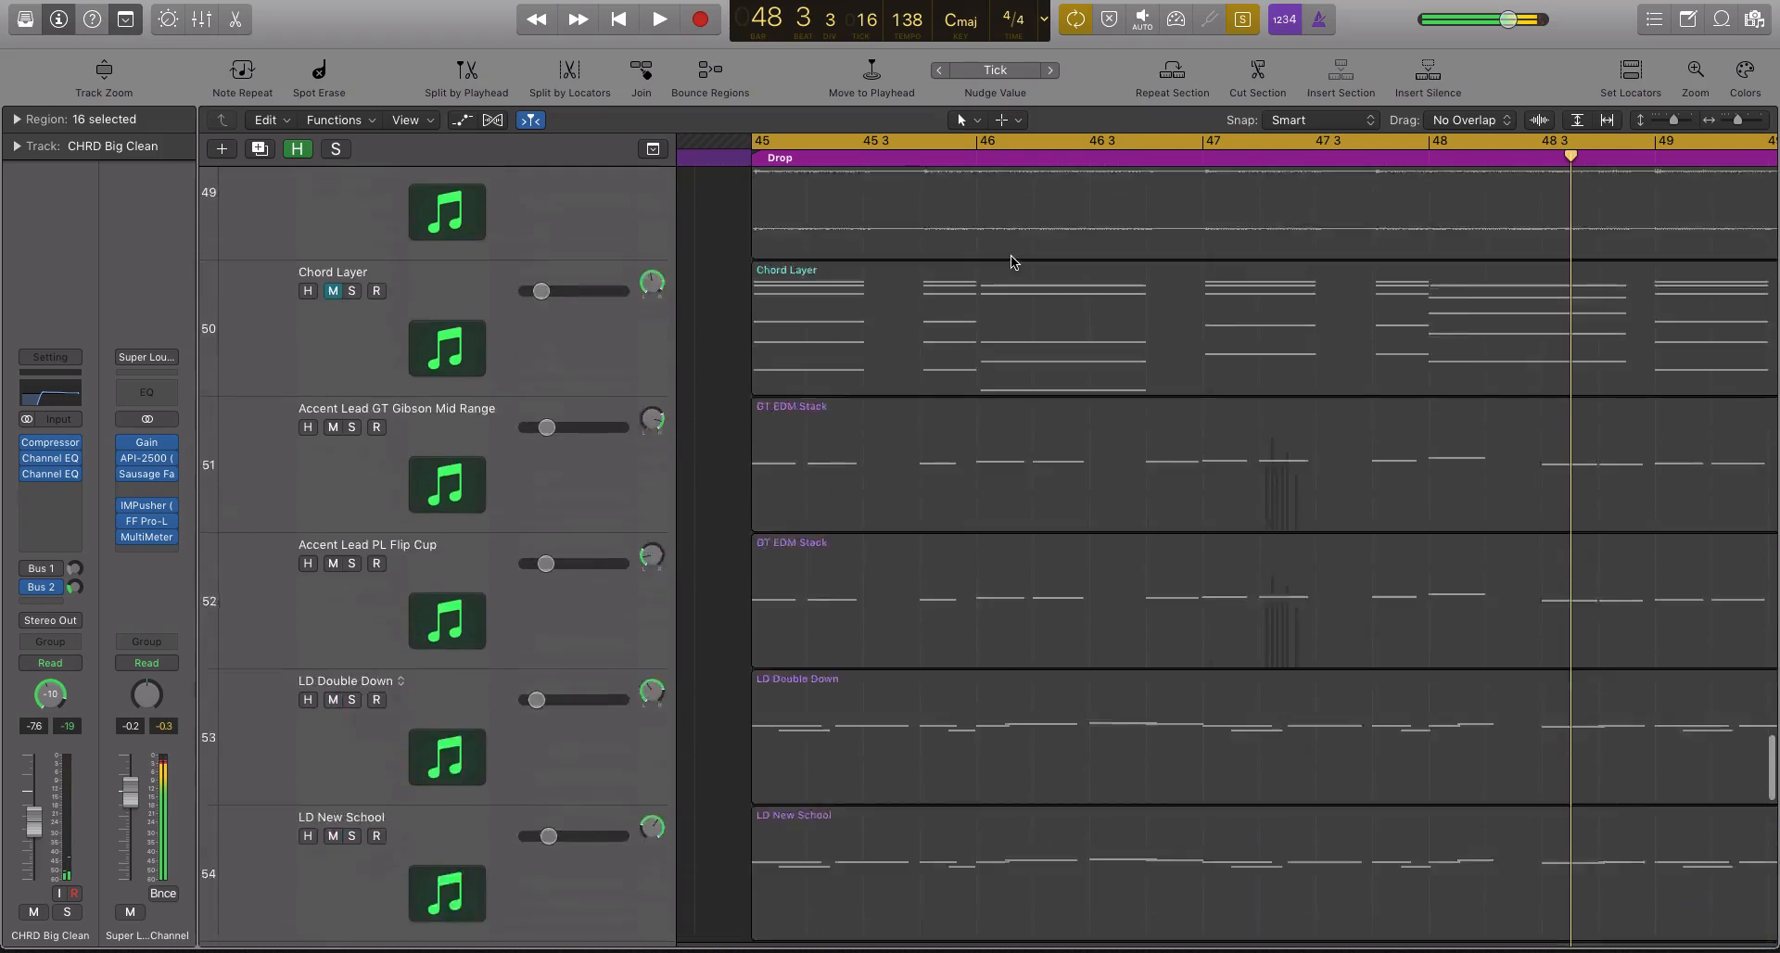
scroll(1015, 263, down, 3)
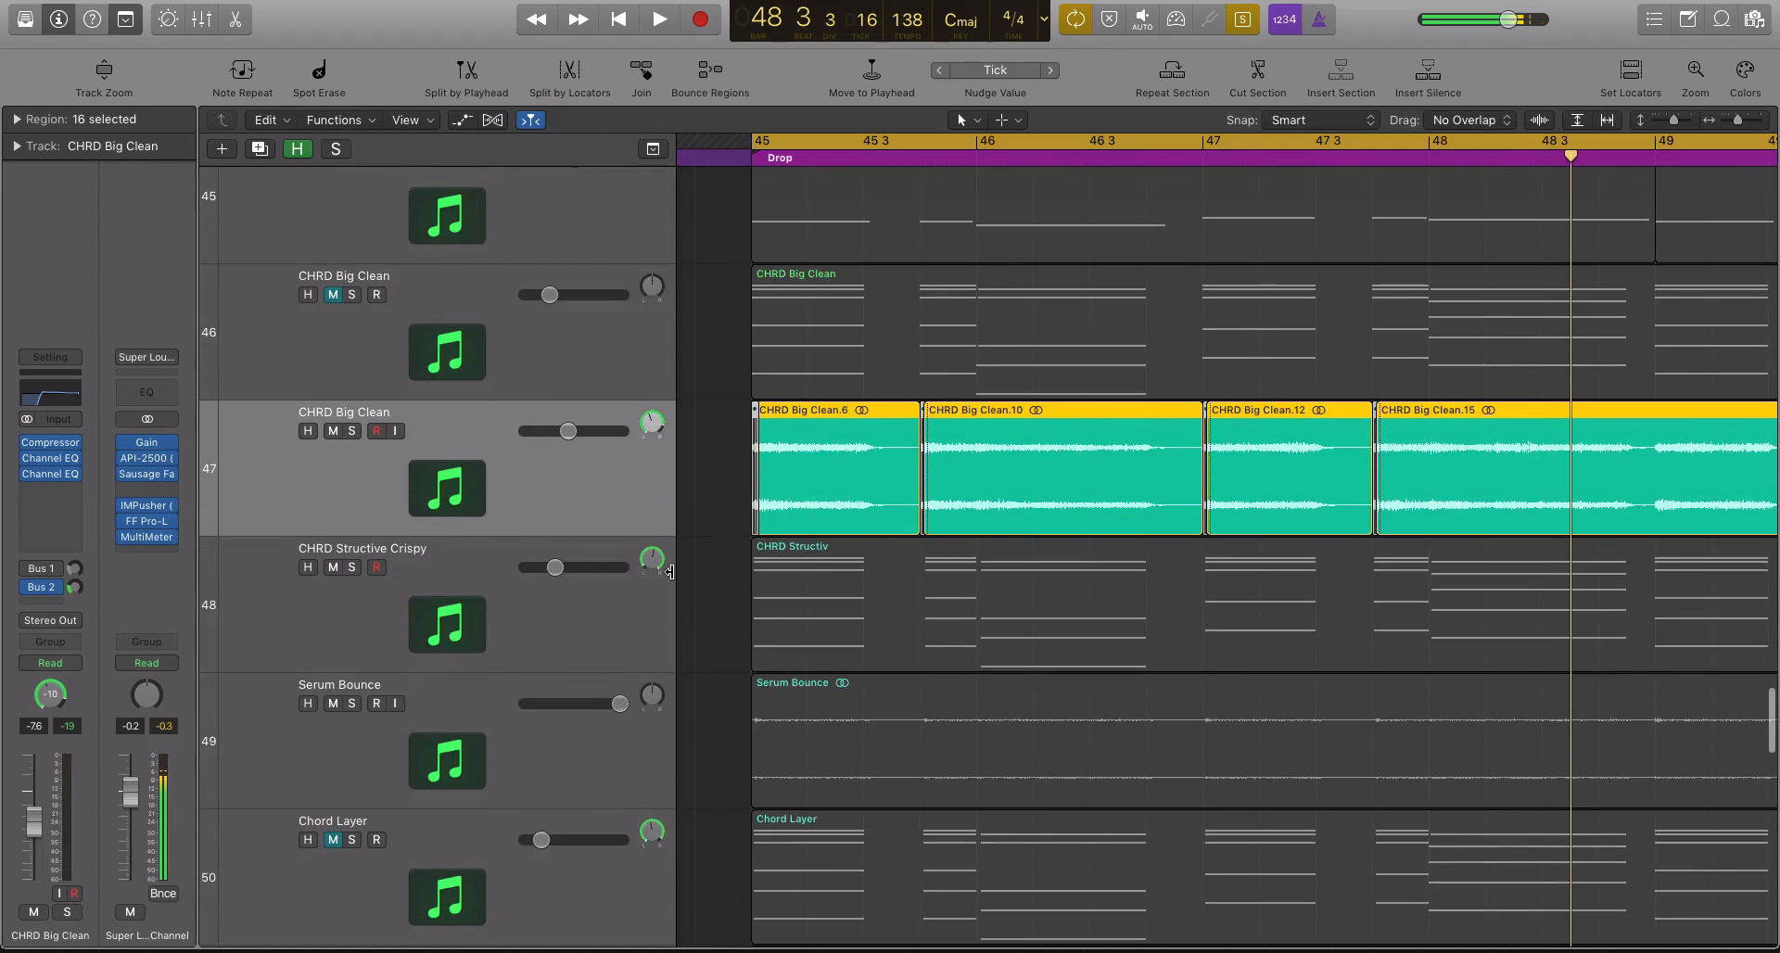
click(640, 621)
key(v)
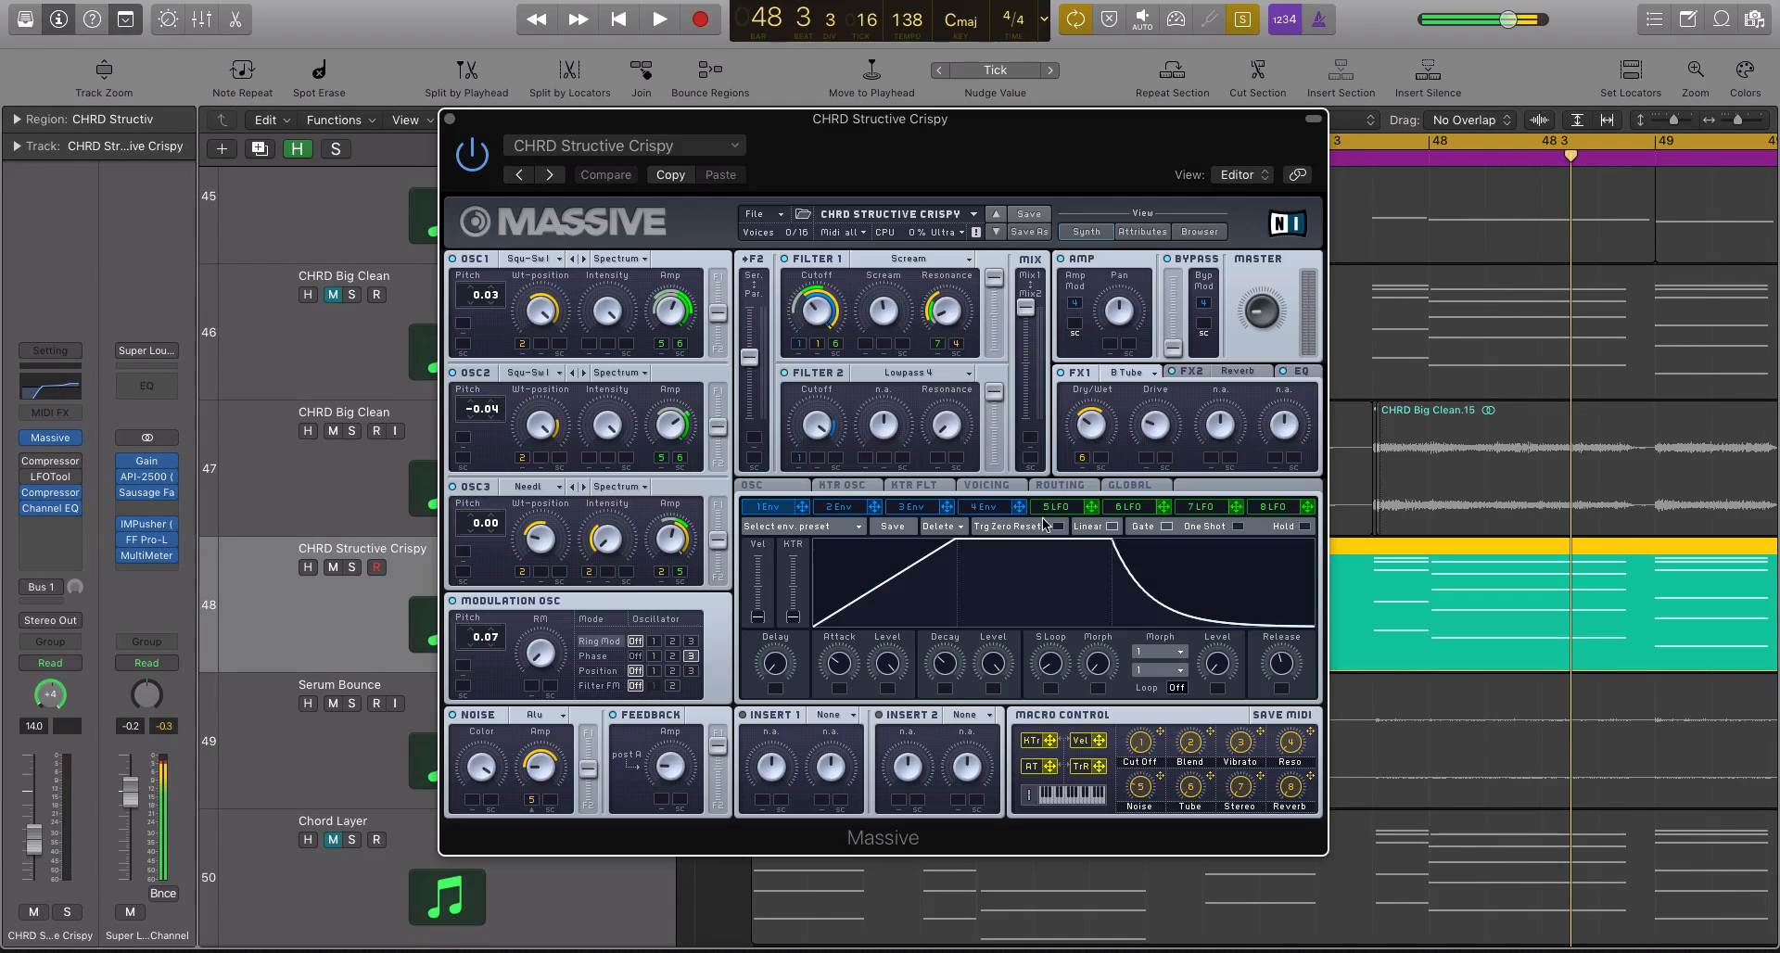
click(454, 120)
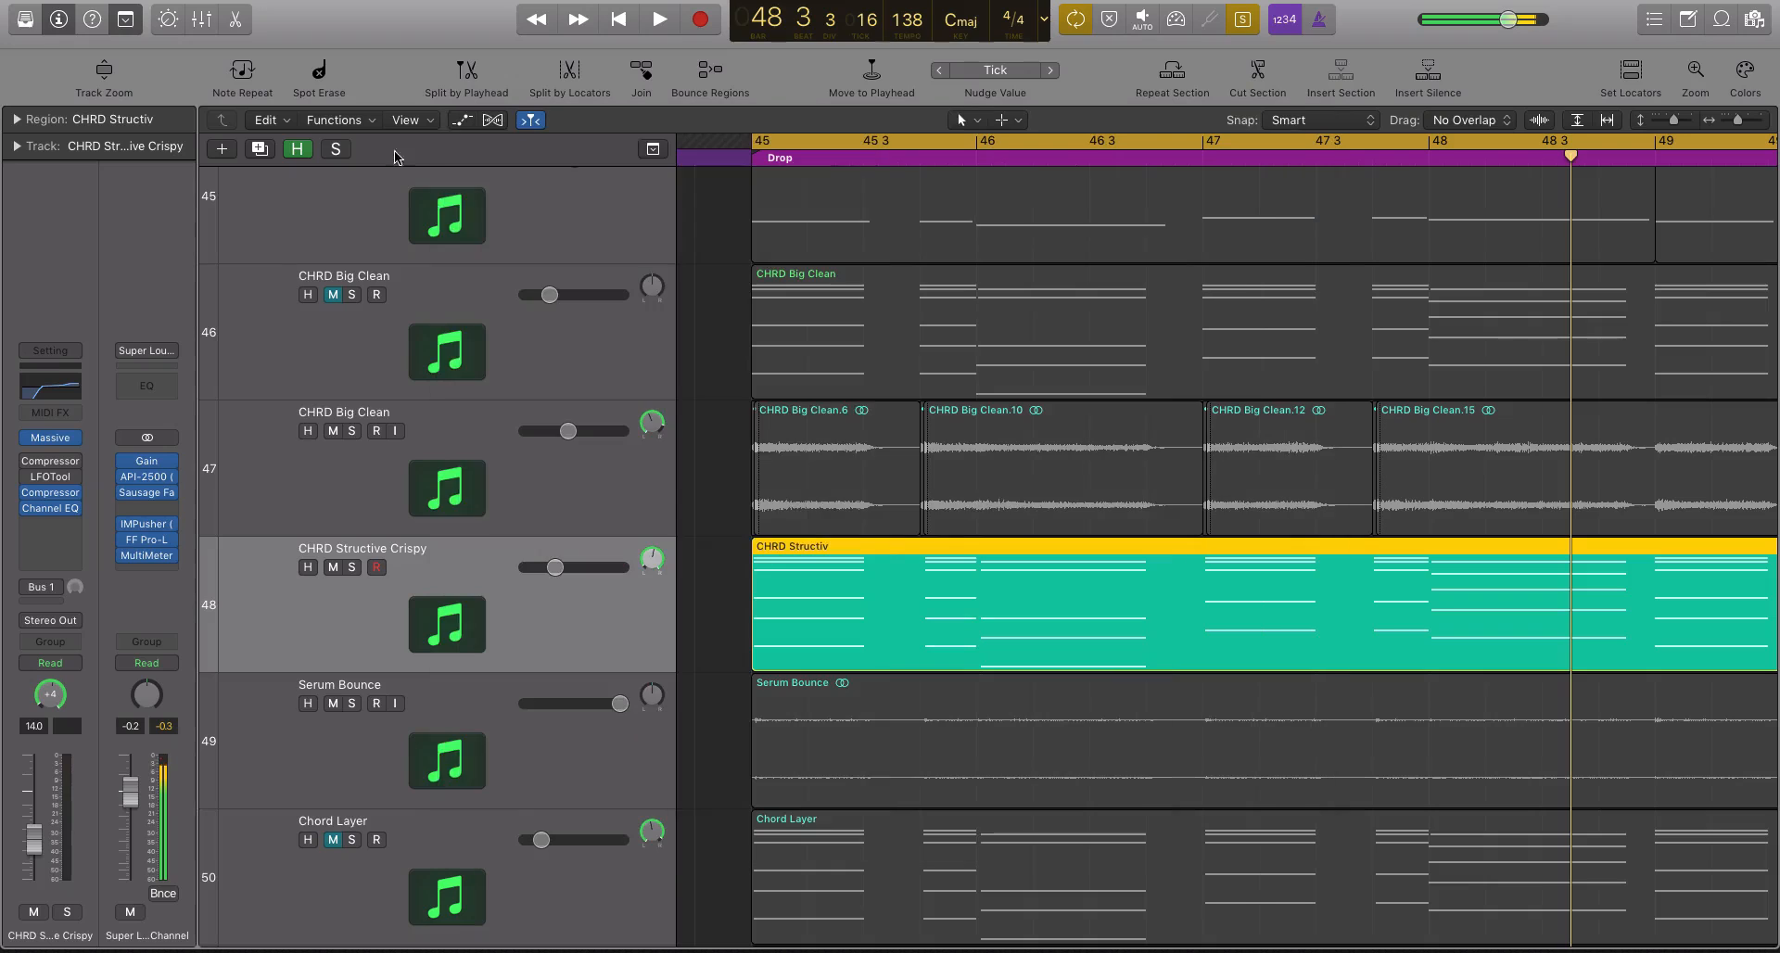
- Check the CHRD Structive Crispy Compressor's side chain against the kick tracks, then close the plug-in
click(41, 494)
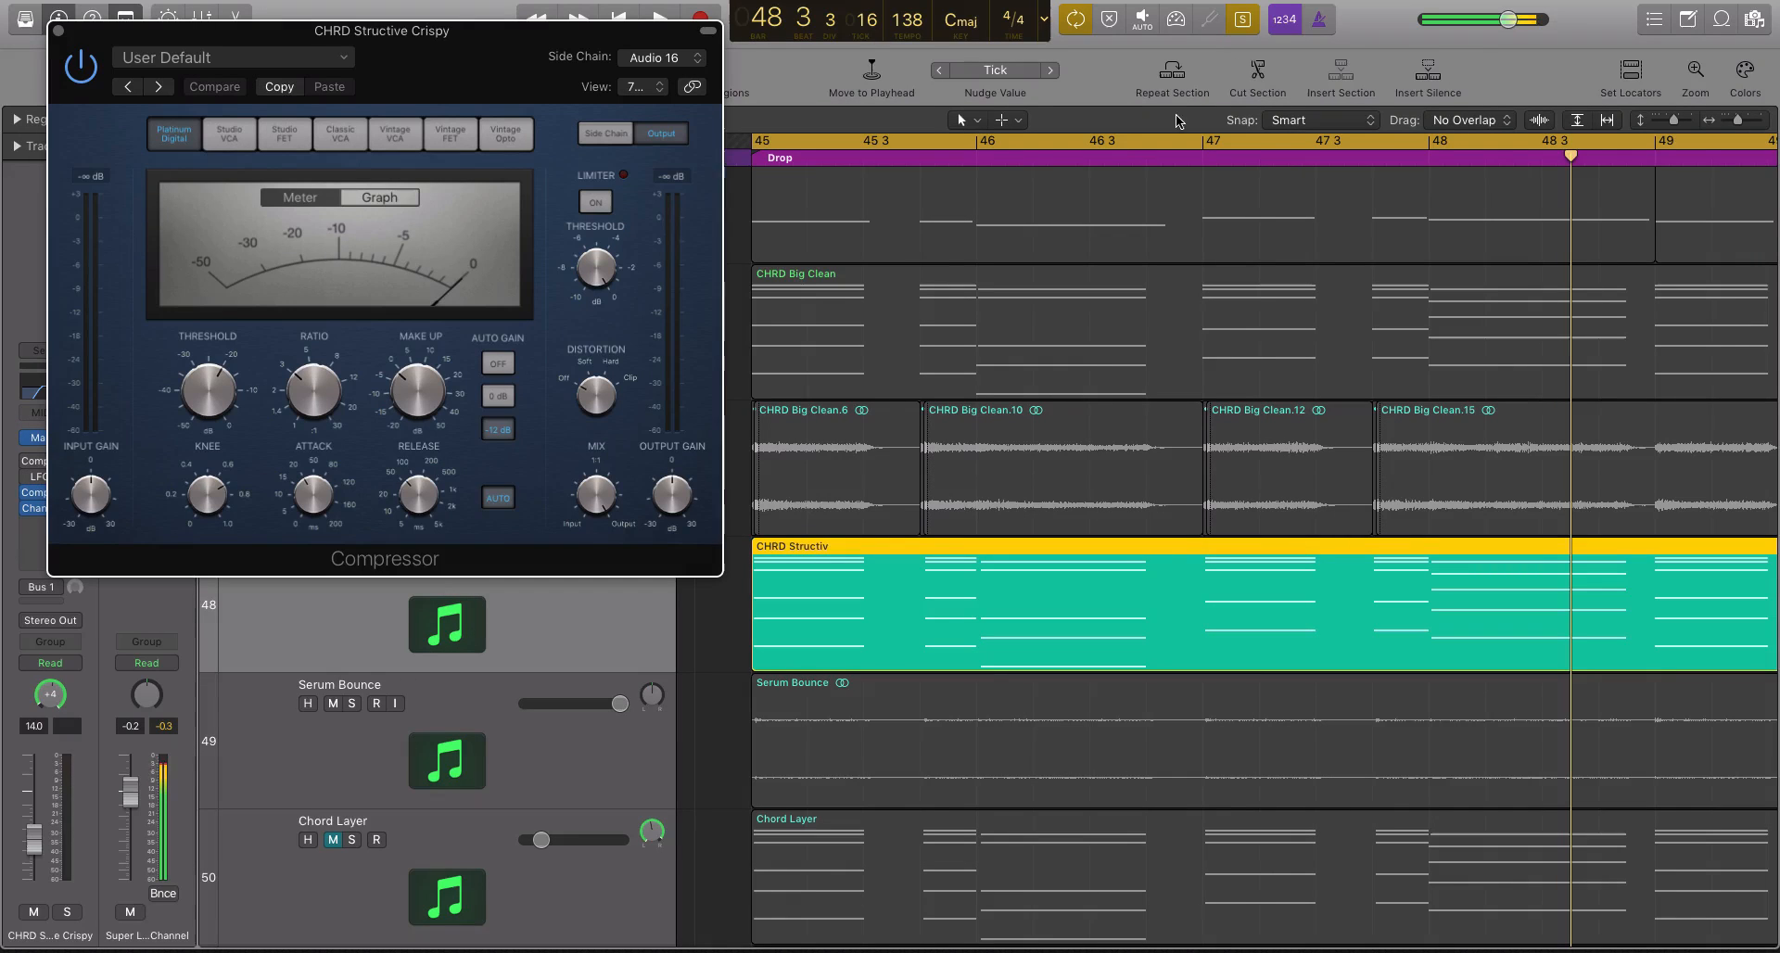
scroll(1158, 574, down, 5)
scroll(1157, 574, down, 8)
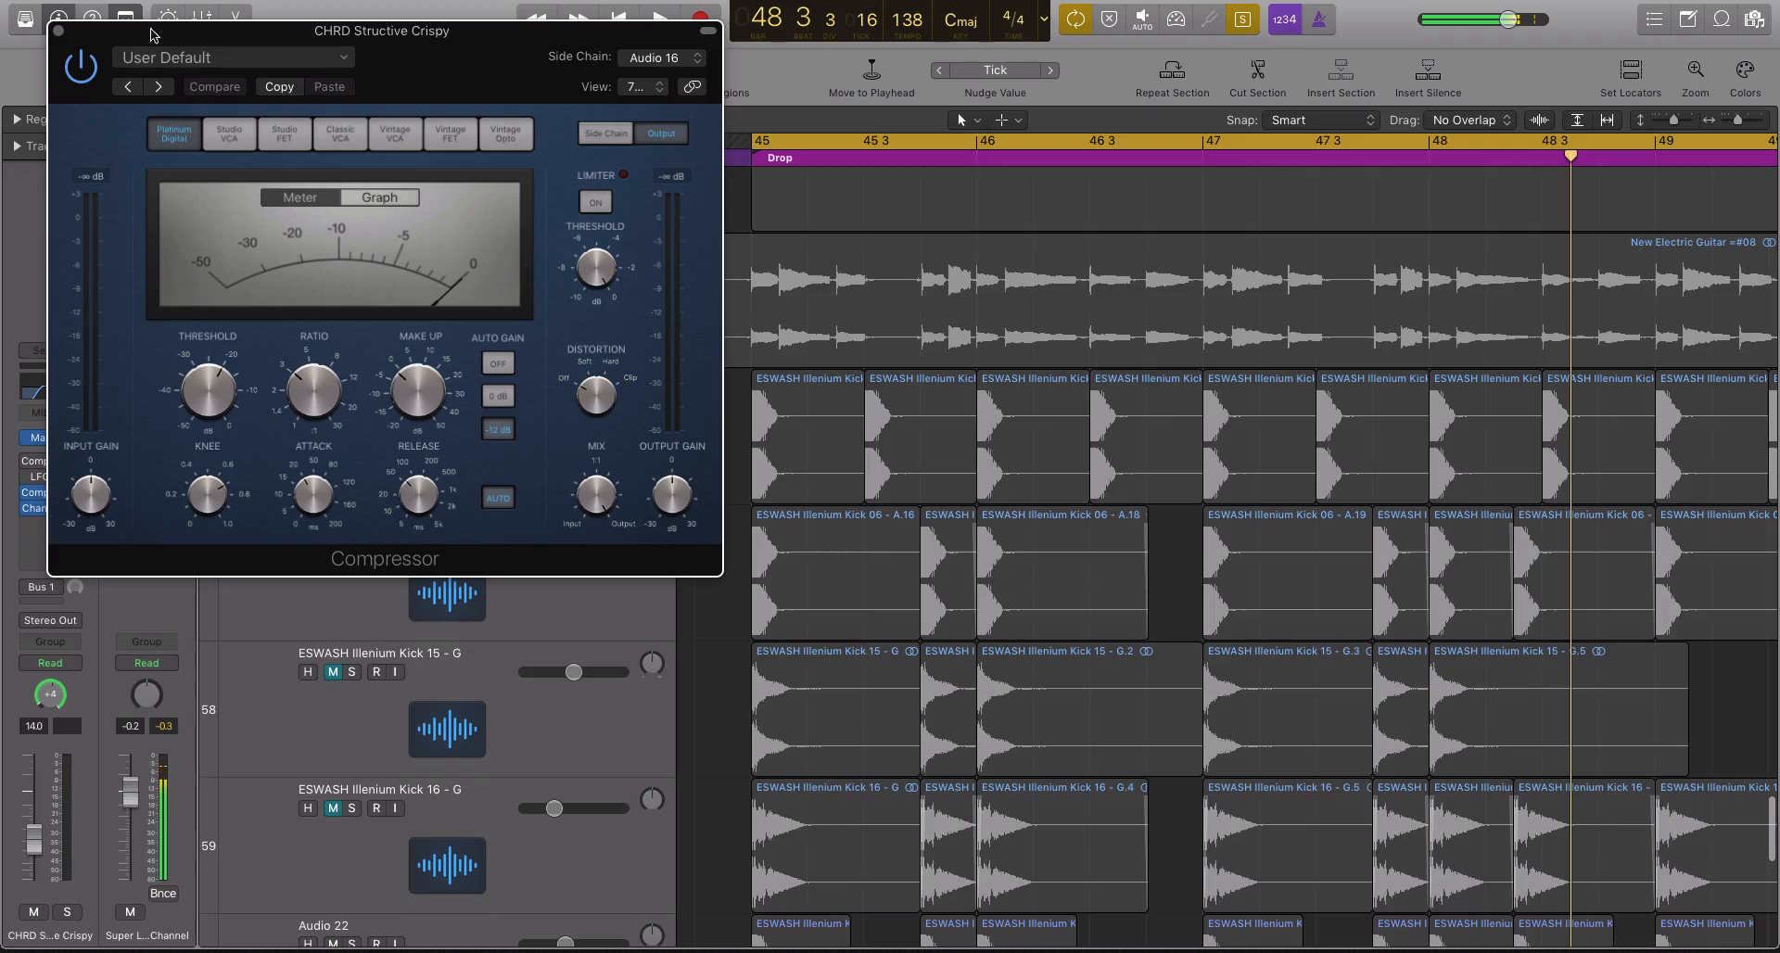
click(58, 31)
- Highlight the CHRD Big Clean regions on track 47 and compare them with the kick patterns on tracks 56 to 60
scroll(997, 404, up, 12)
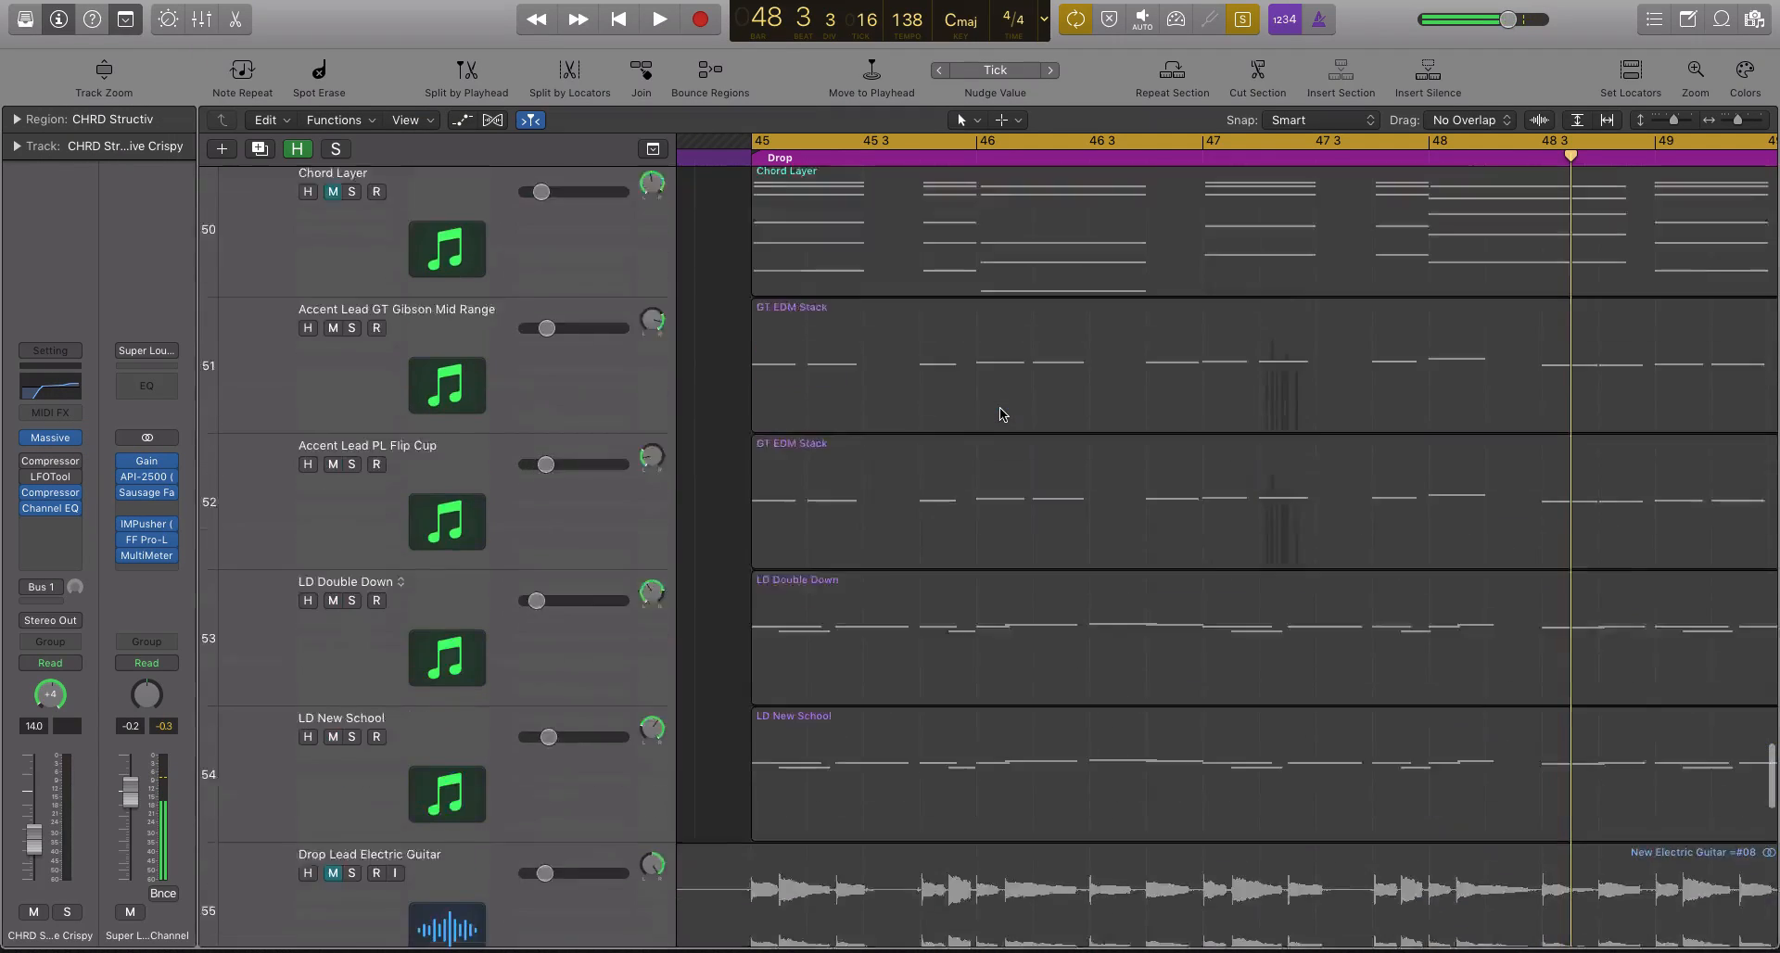
drag(732, 294, 1428, 417)
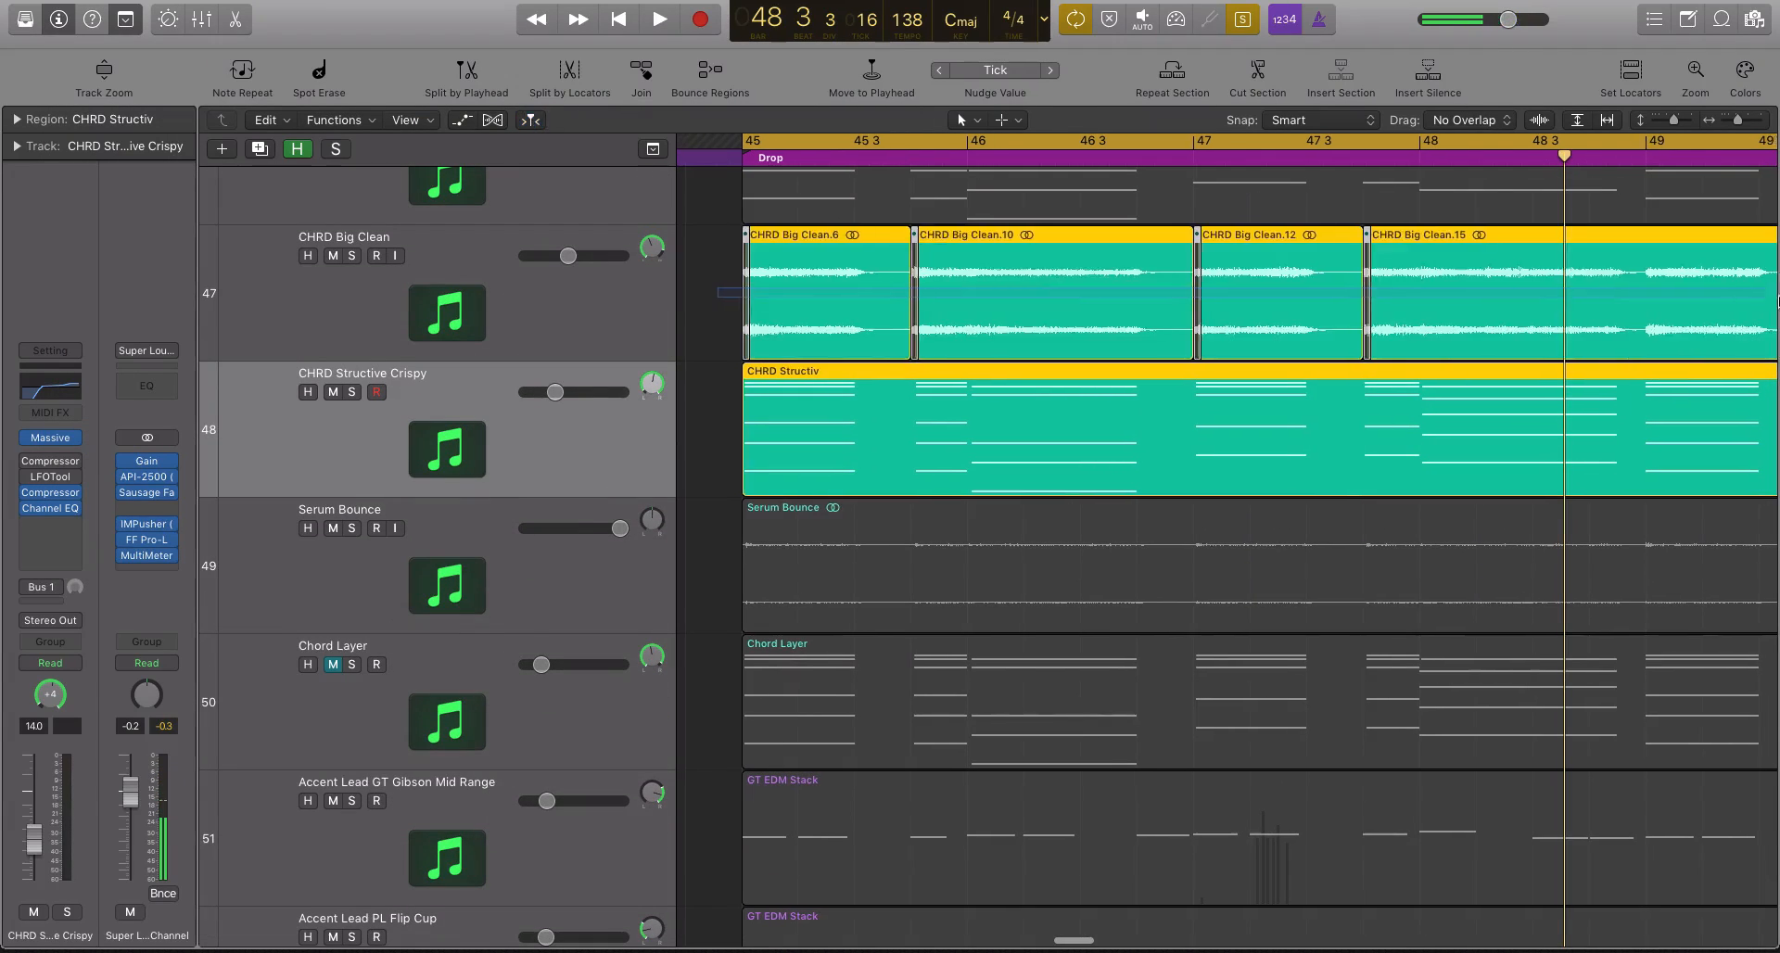
scroll(1230, 468, down, 8)
scroll(1230, 468, down, 5)
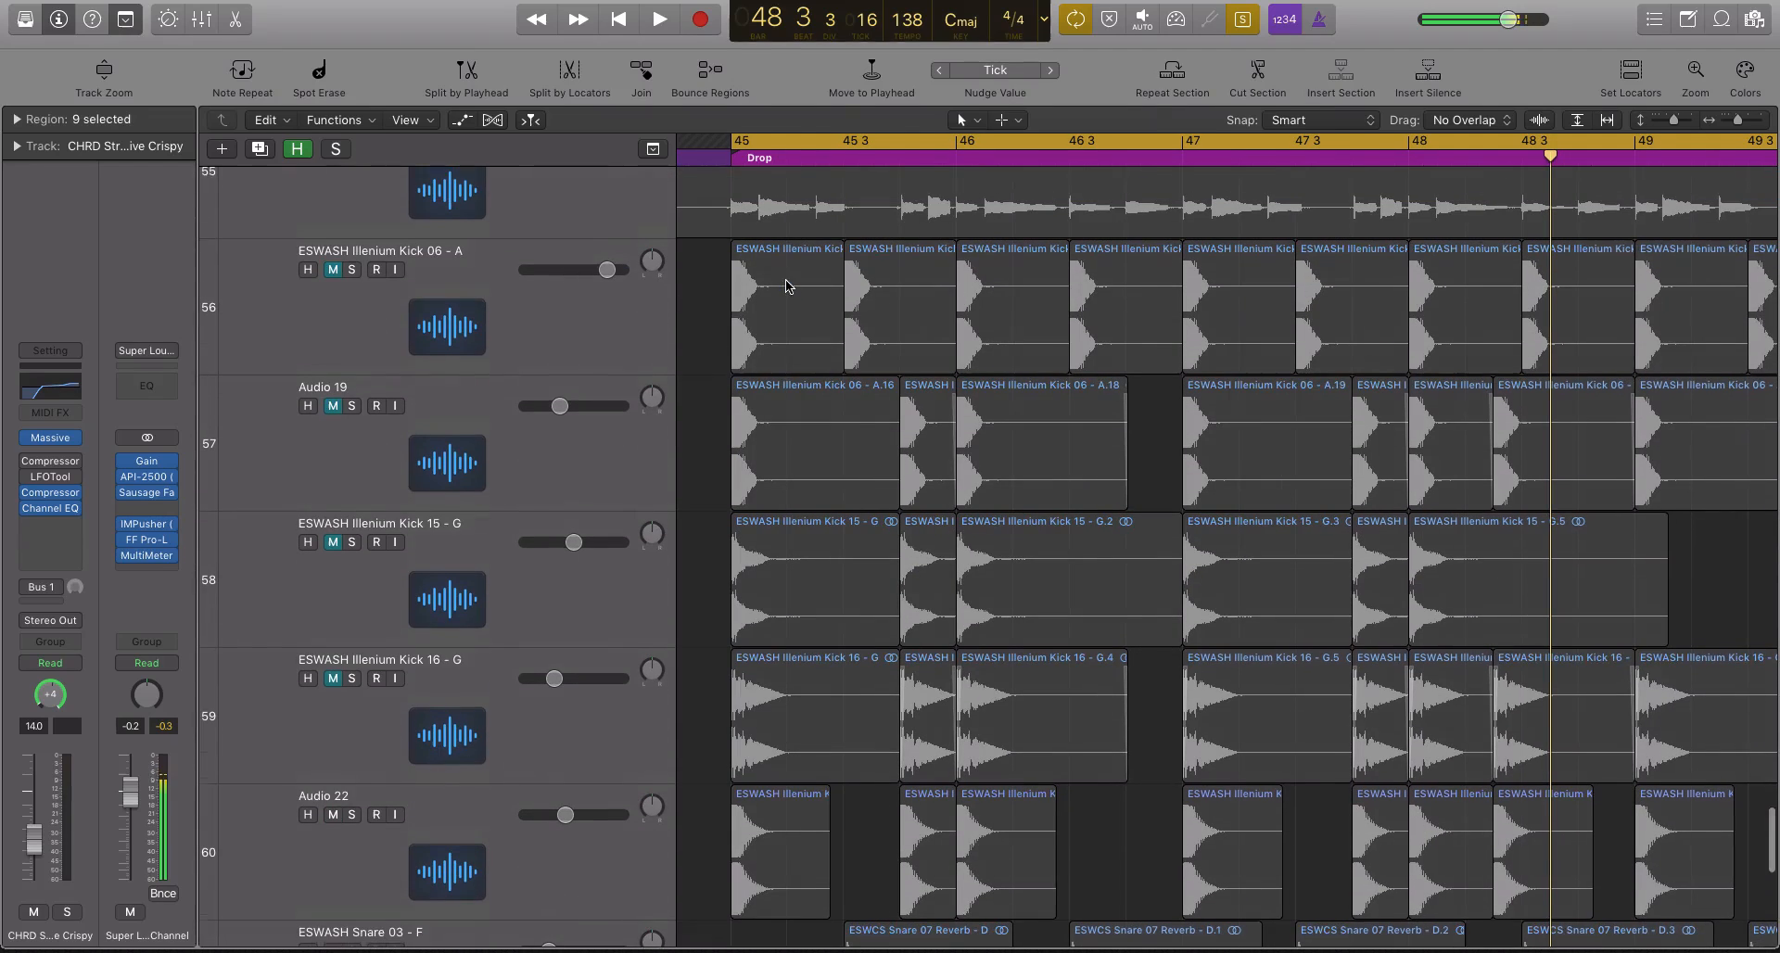
- Extend the region selection to the kick regions on tracks 56 to 60, then deselect the Audio 22 regions
drag(691, 304, 1425, 786)
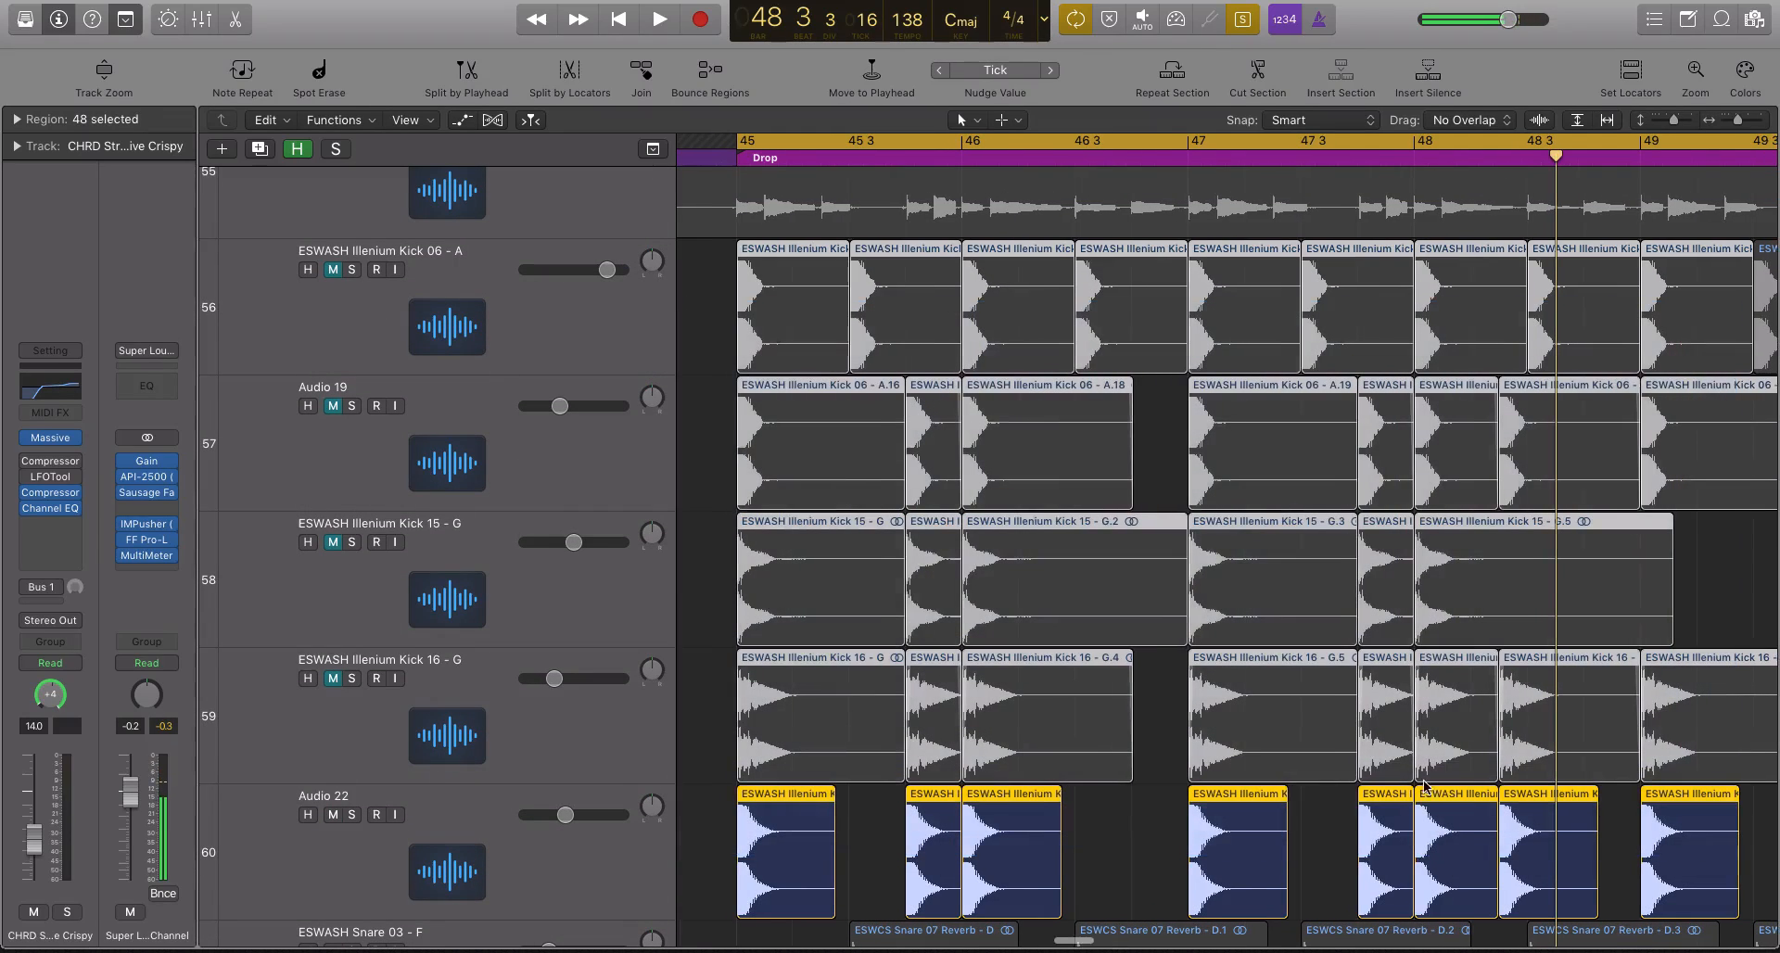
drag(799, 837, 1761, 862)
scroll(1360, 556, up, 13)
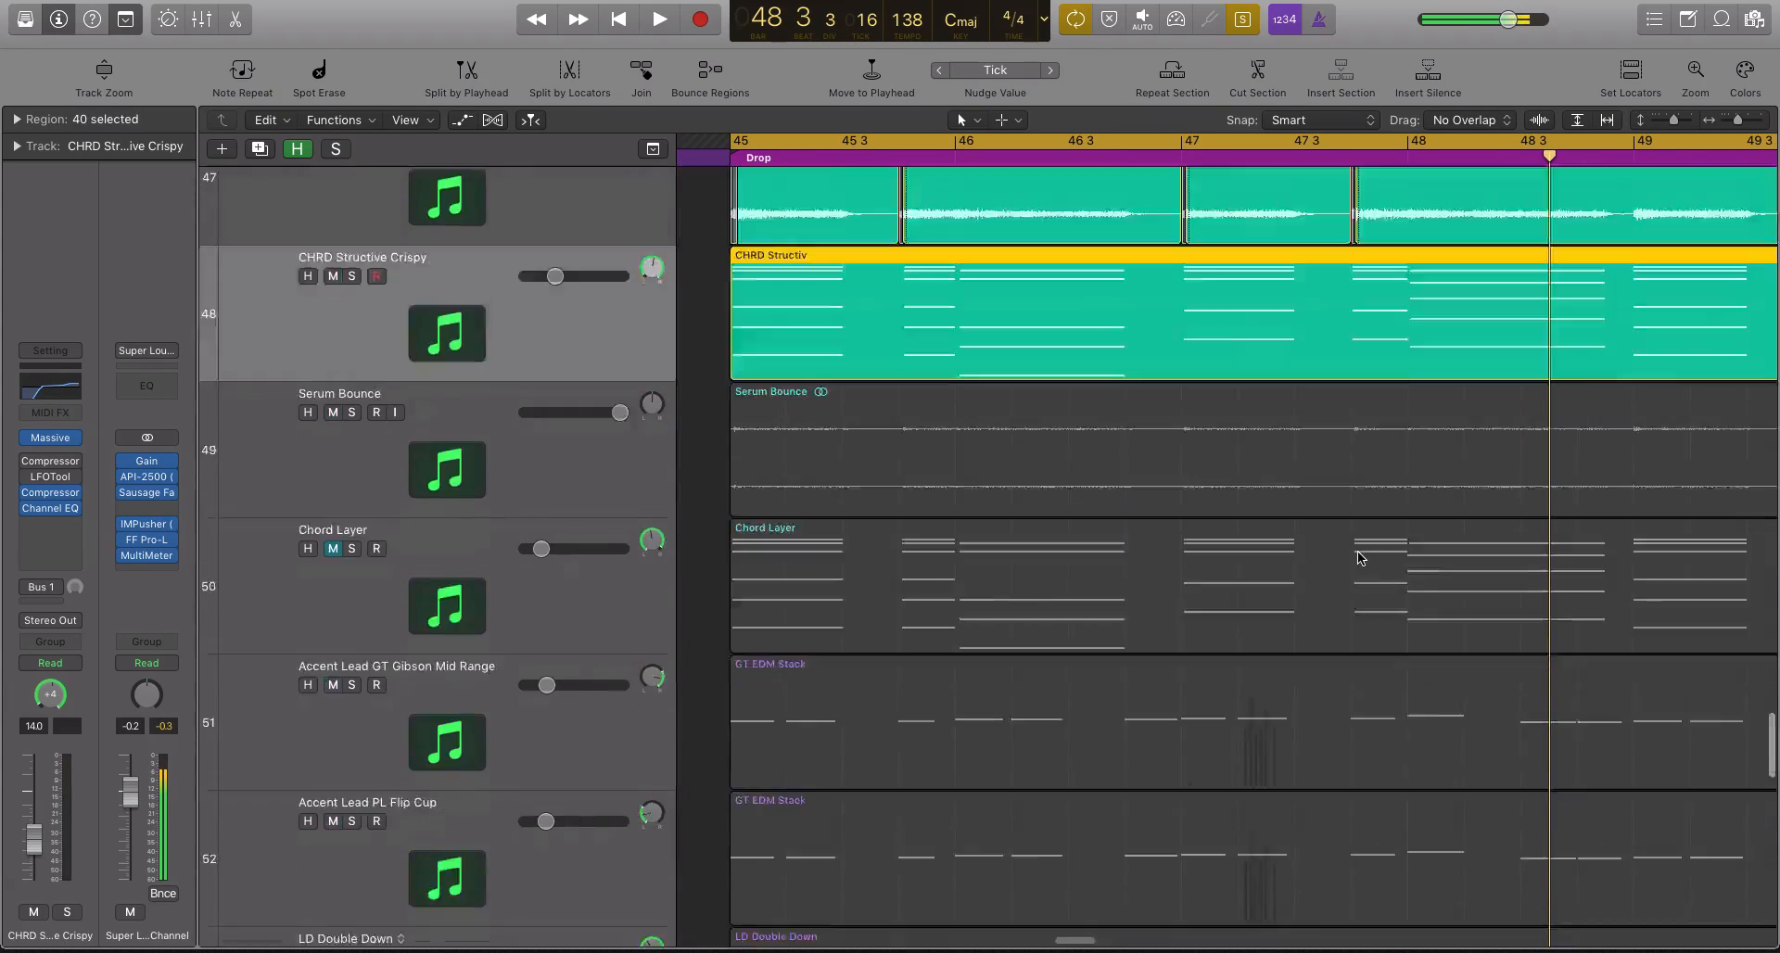
- Play the soloed chord layers, raise the CHRD Structive Crispy Compressor's ratio, replay to watch its gain reduction, then close the plug-in
key(space)
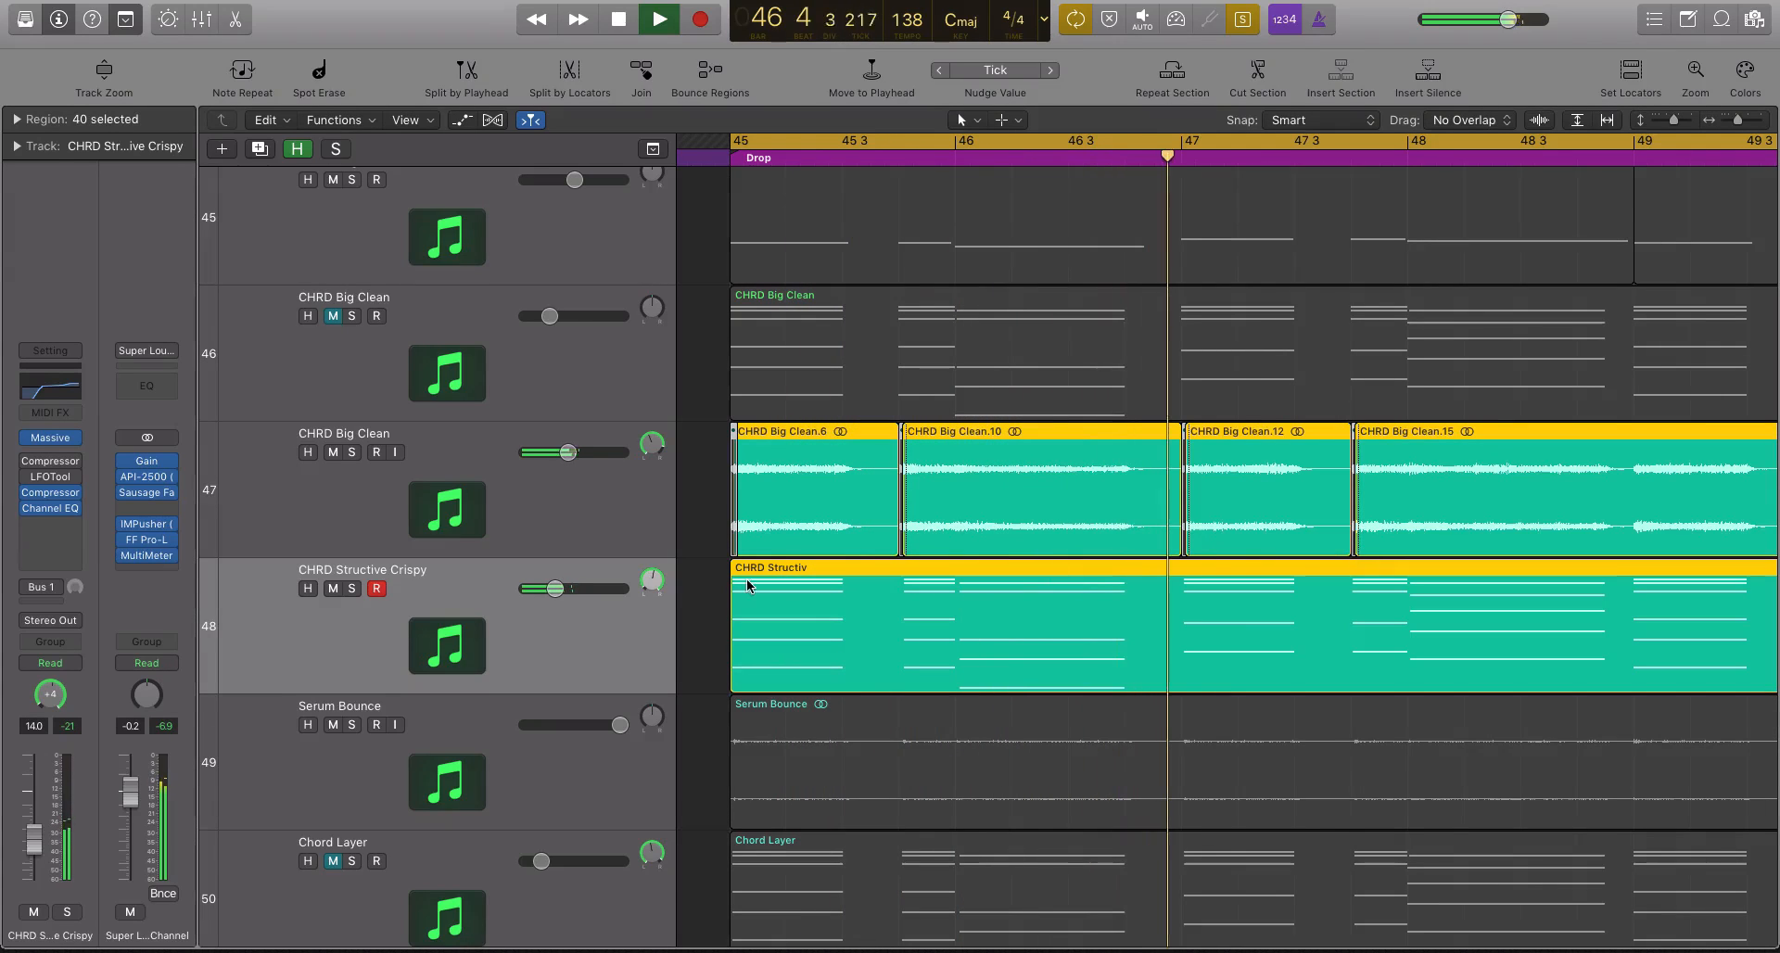
click(39, 491)
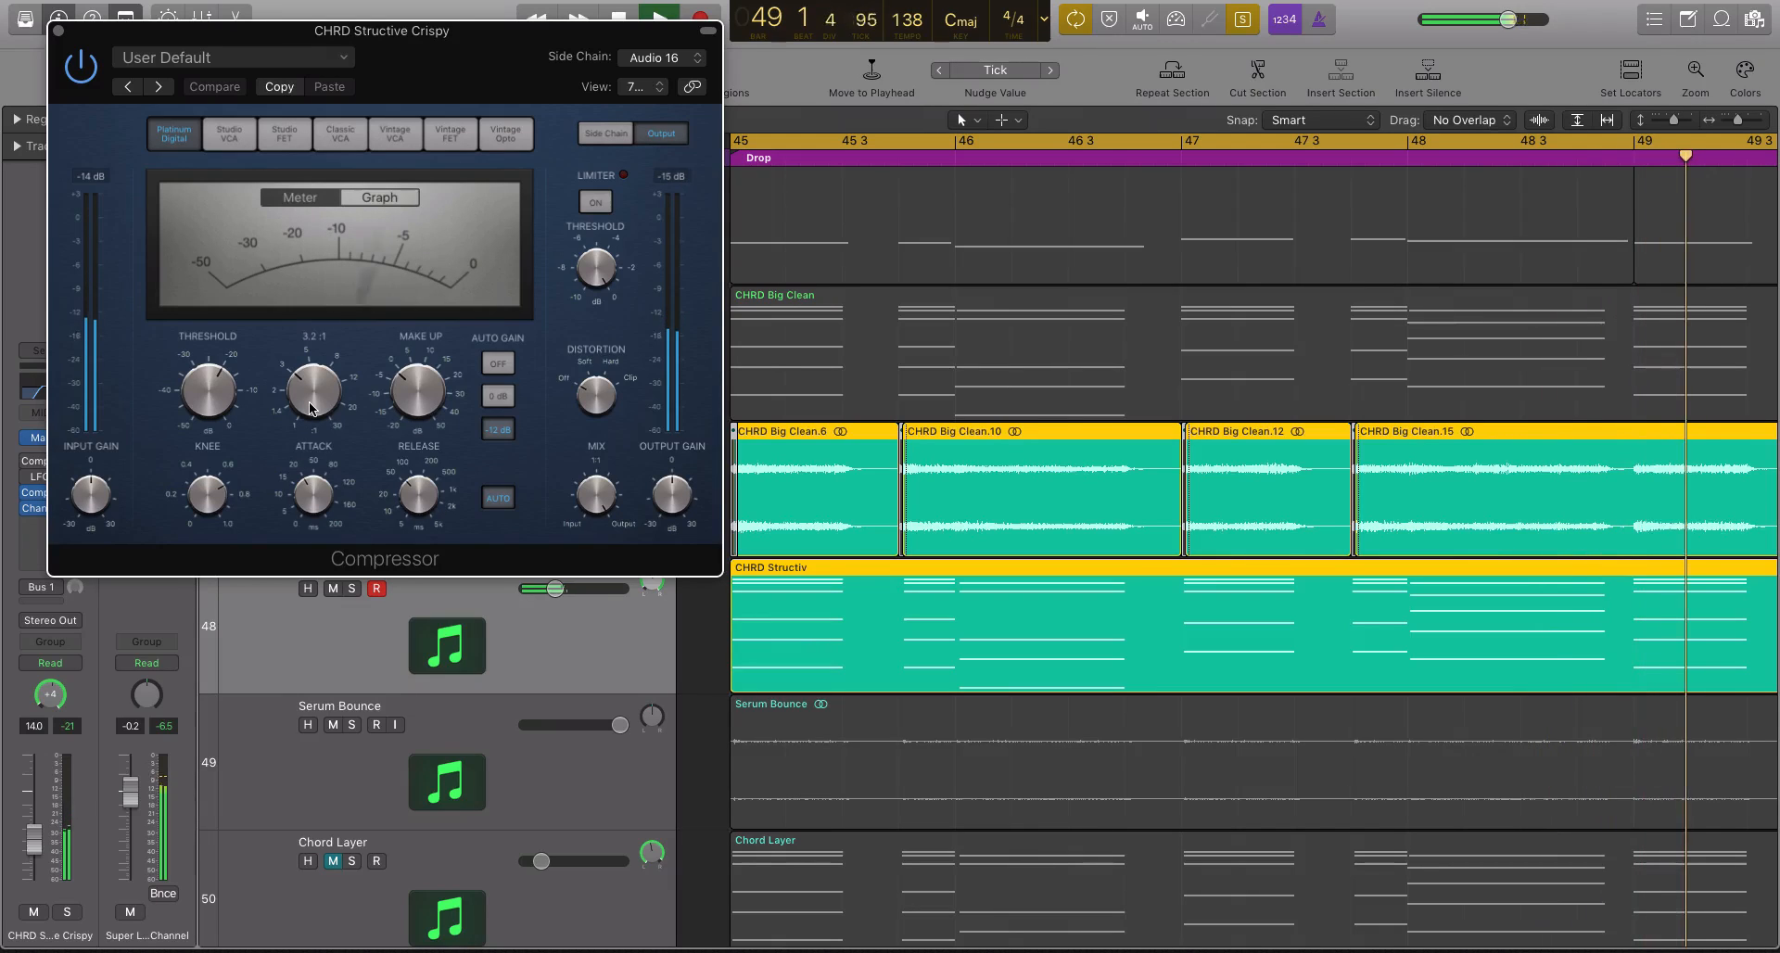
drag(313, 398, 314, 382)
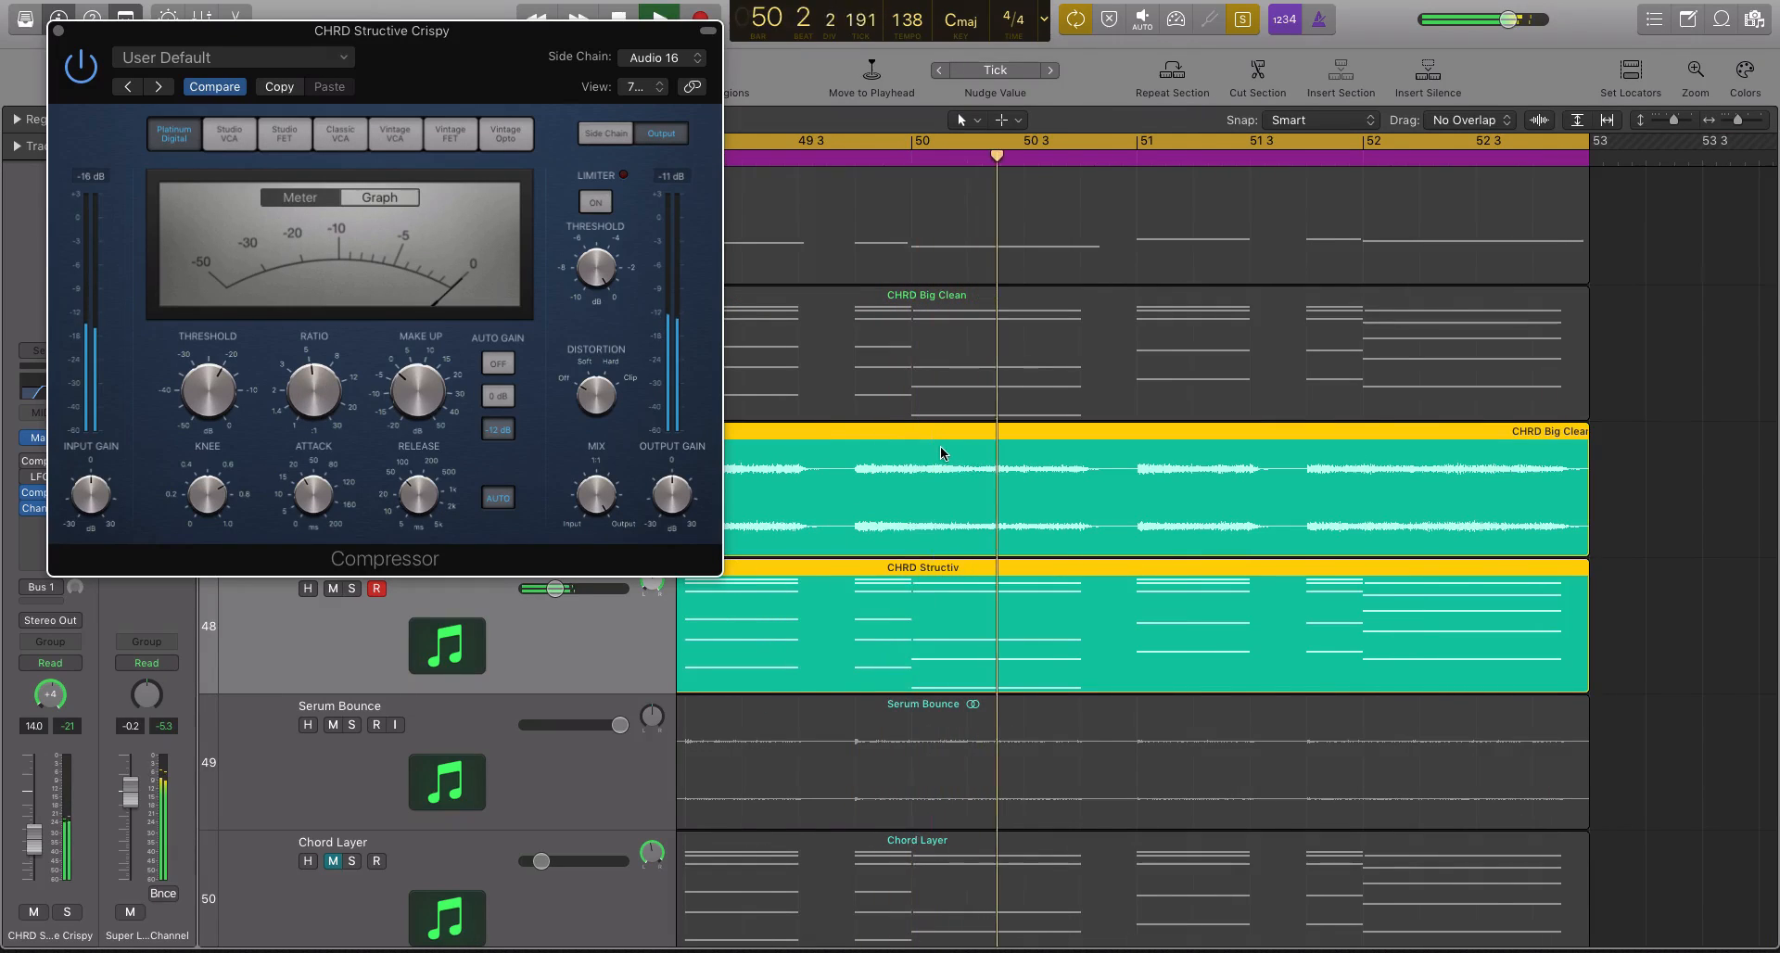
key(space)
key(space)
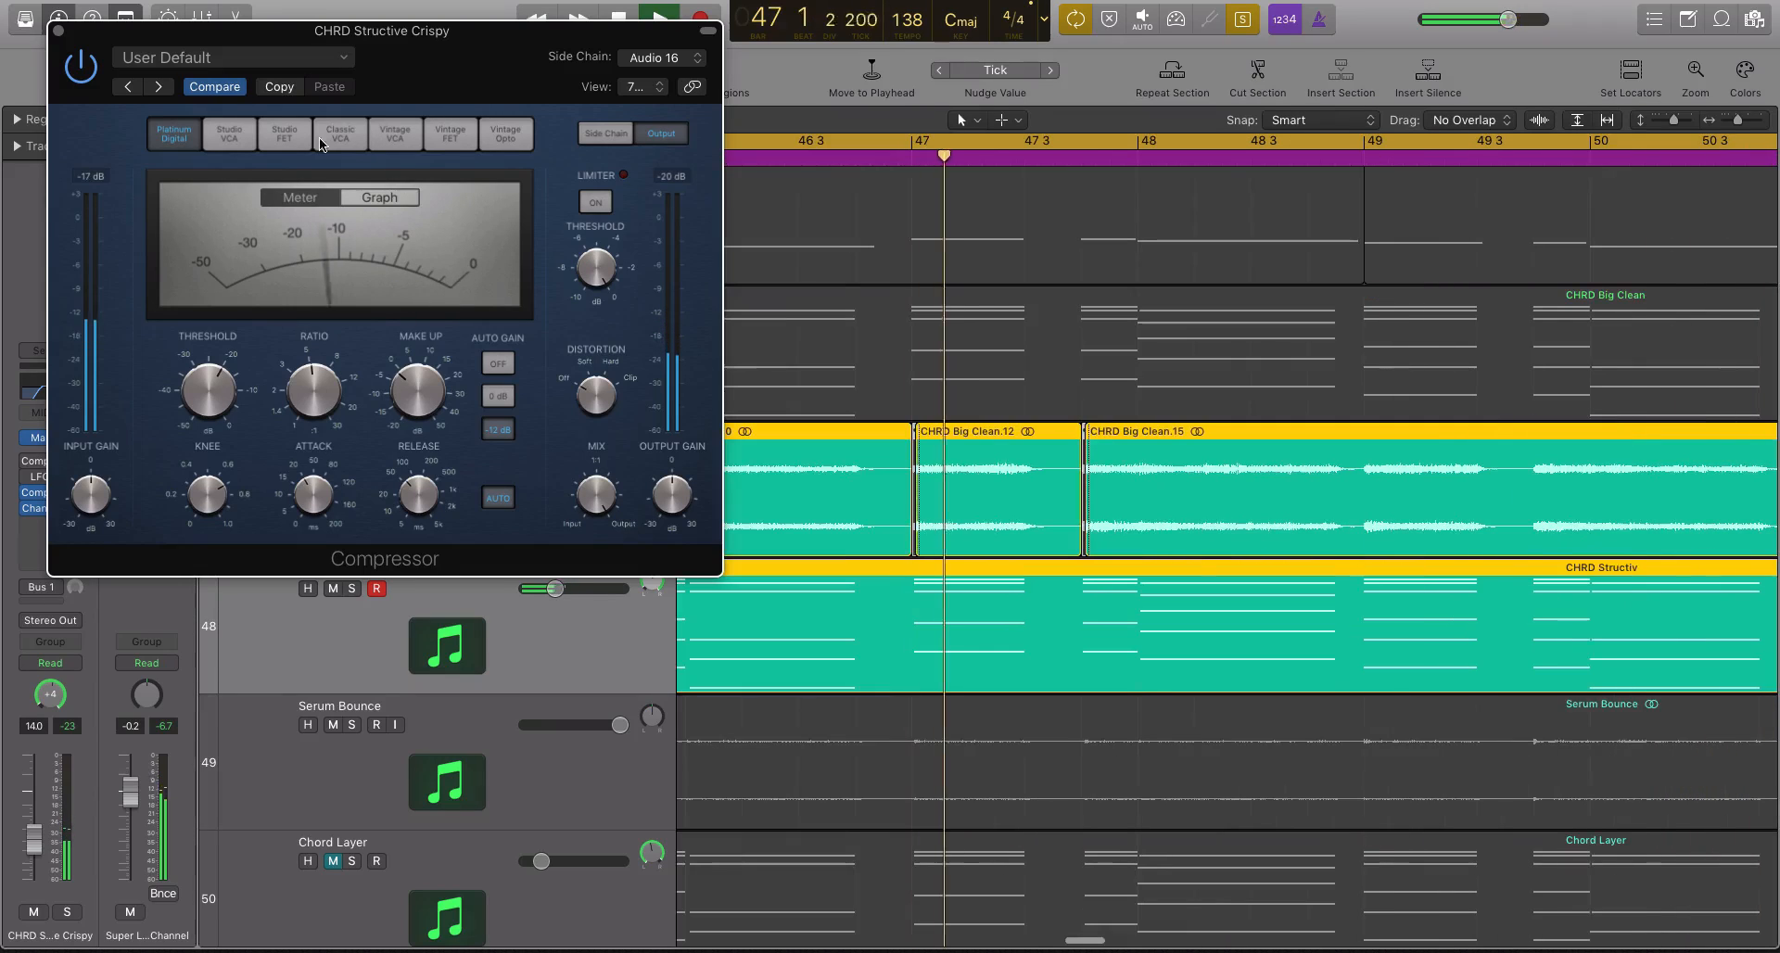
key(v)
- Select the Serum Bounce region on track 49 and check its Compressor's side chain source, then close the plug-in
scroll(1086, 506, down, 5)
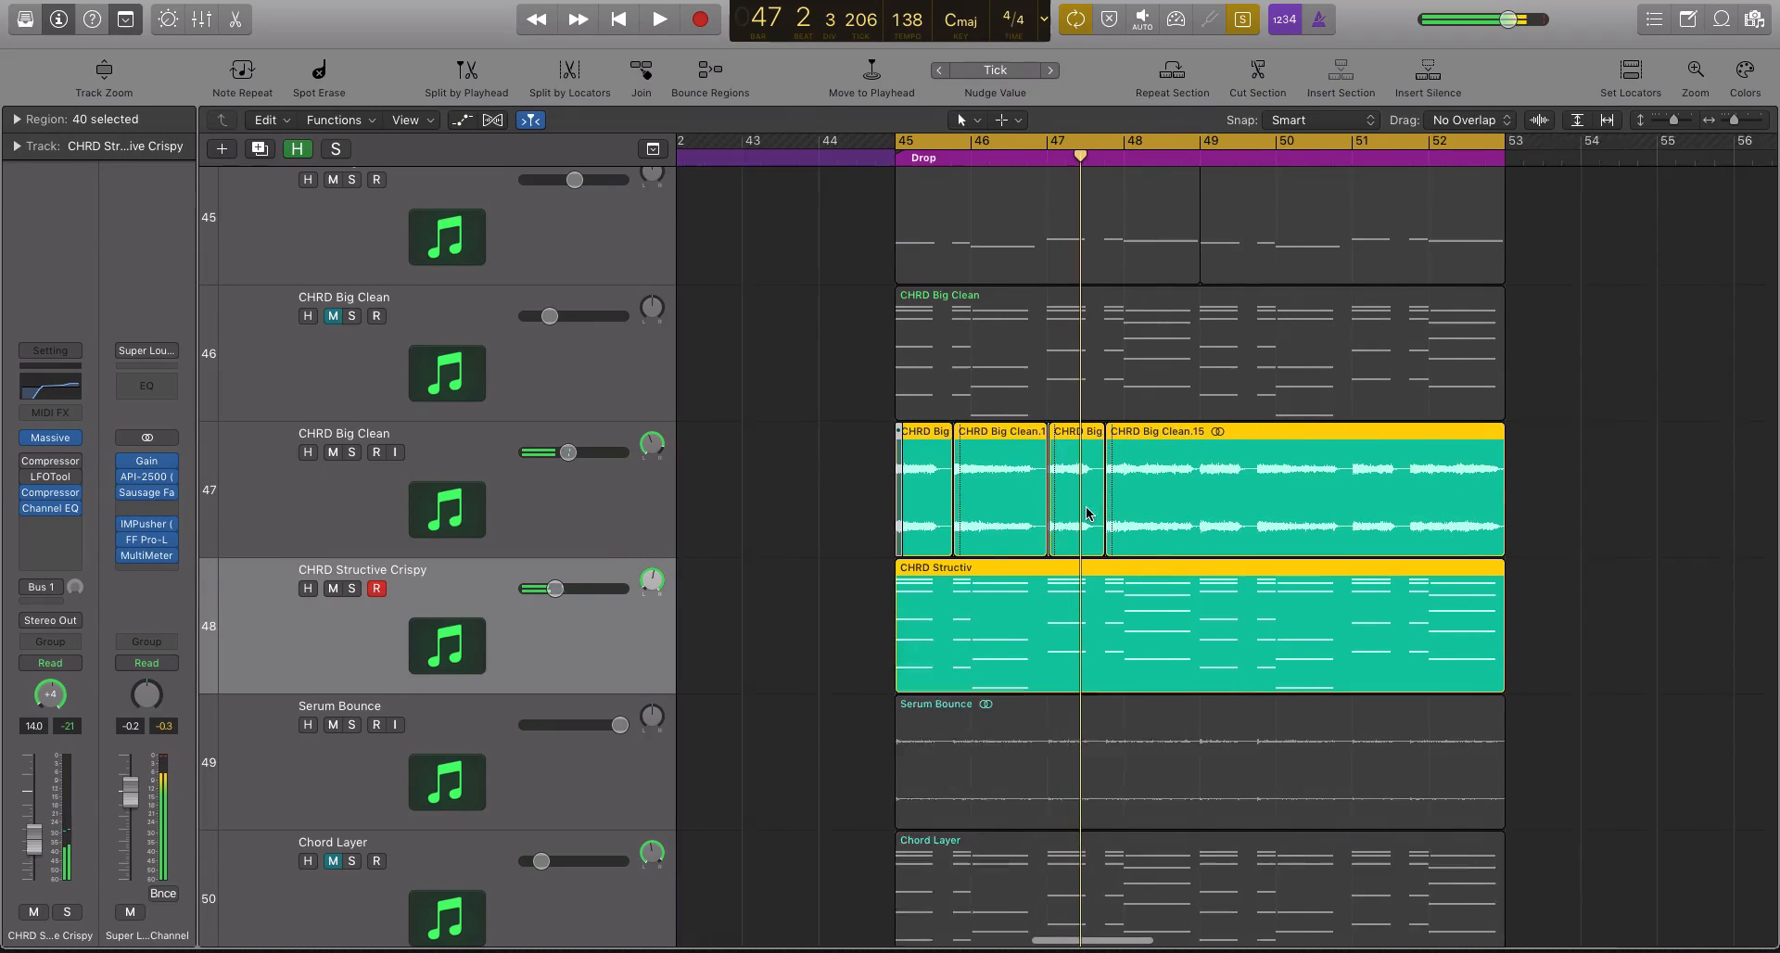
scroll(1088, 515, left, 3)
click(607, 758)
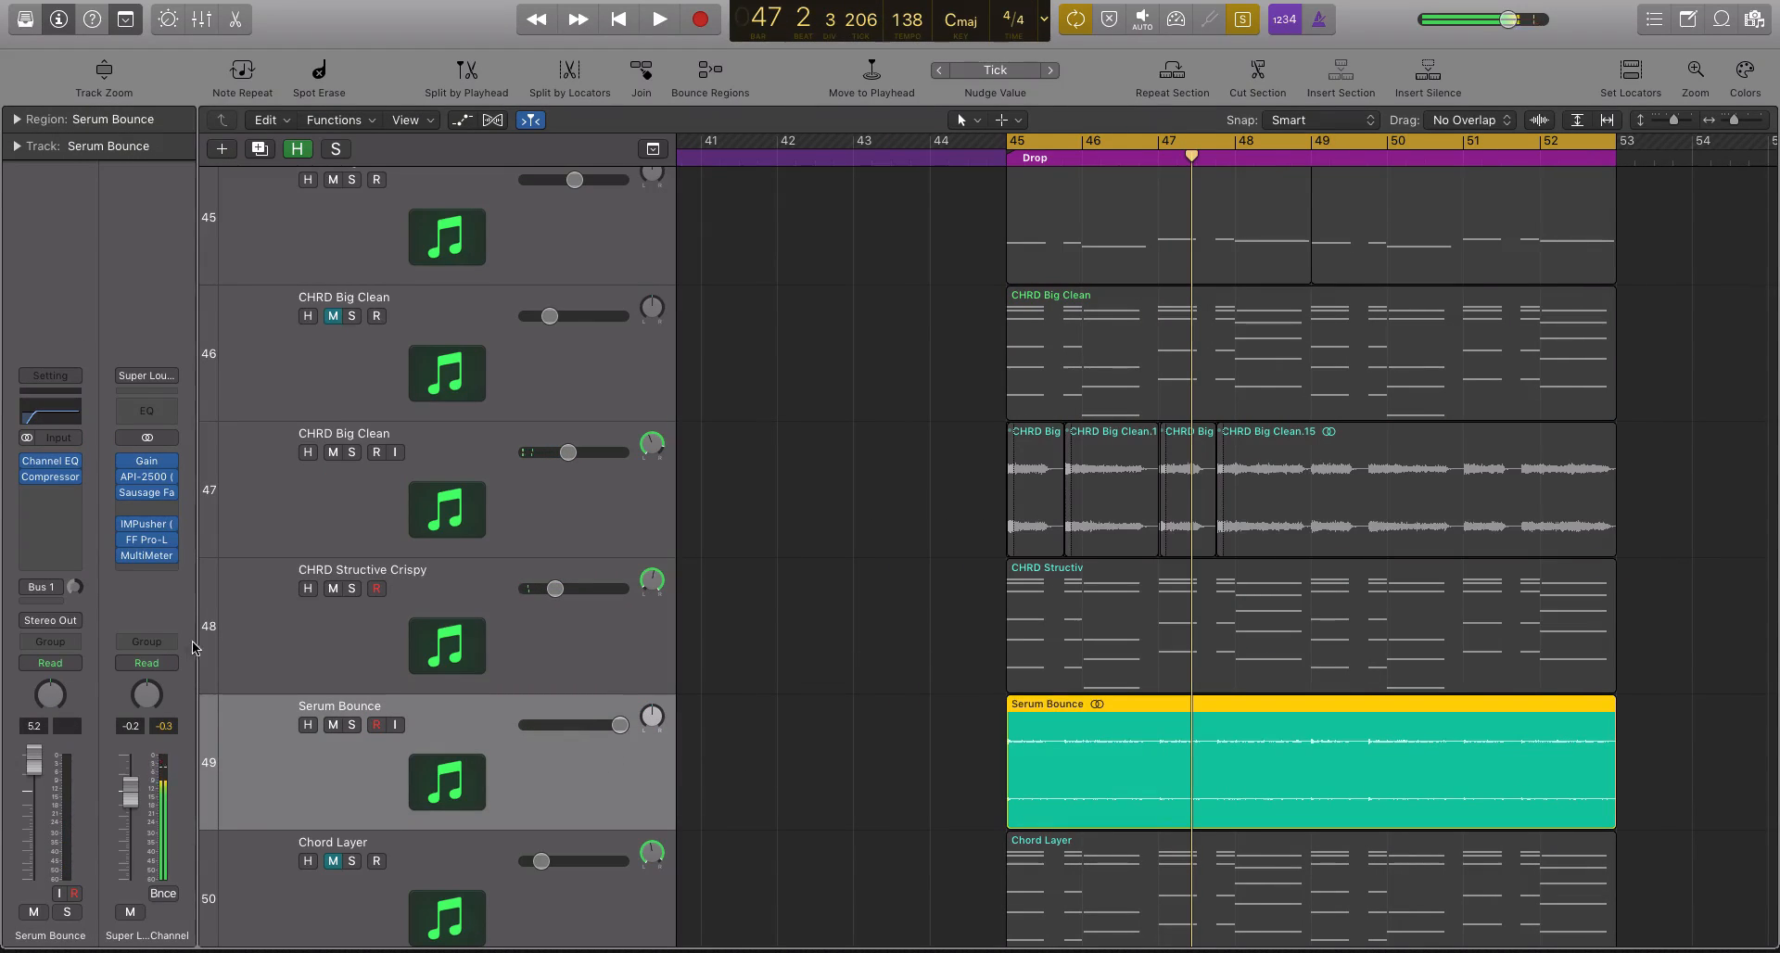
click(46, 479)
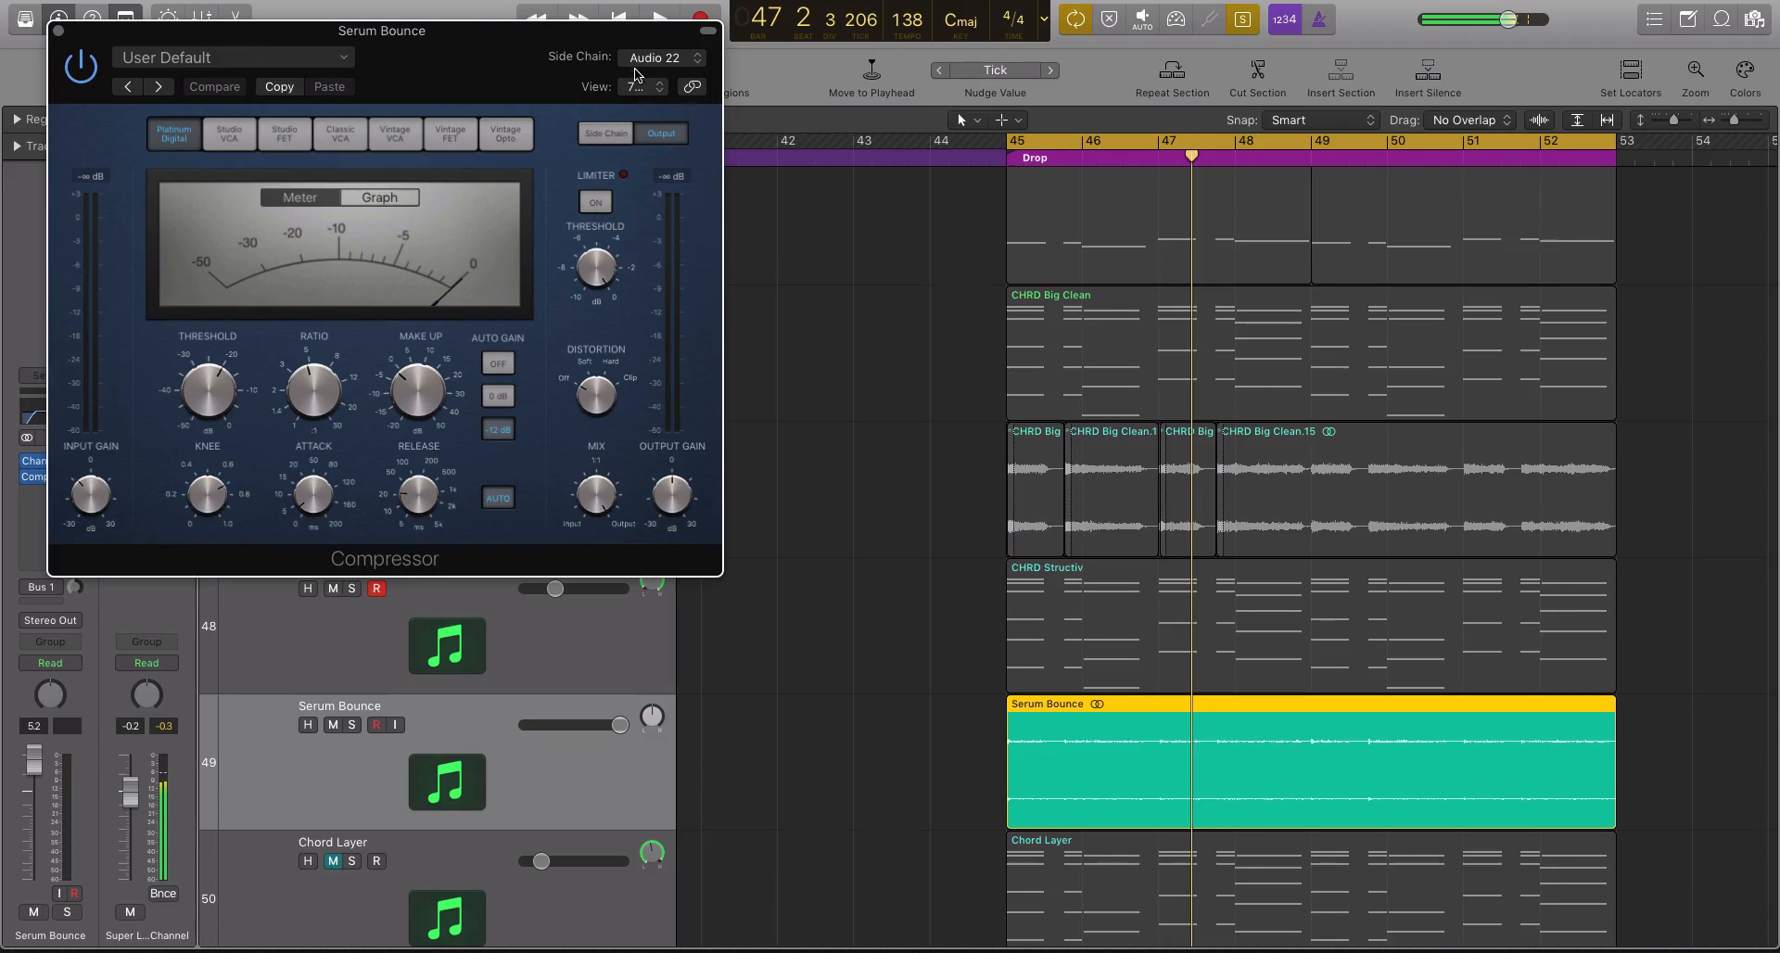
click(58, 33)
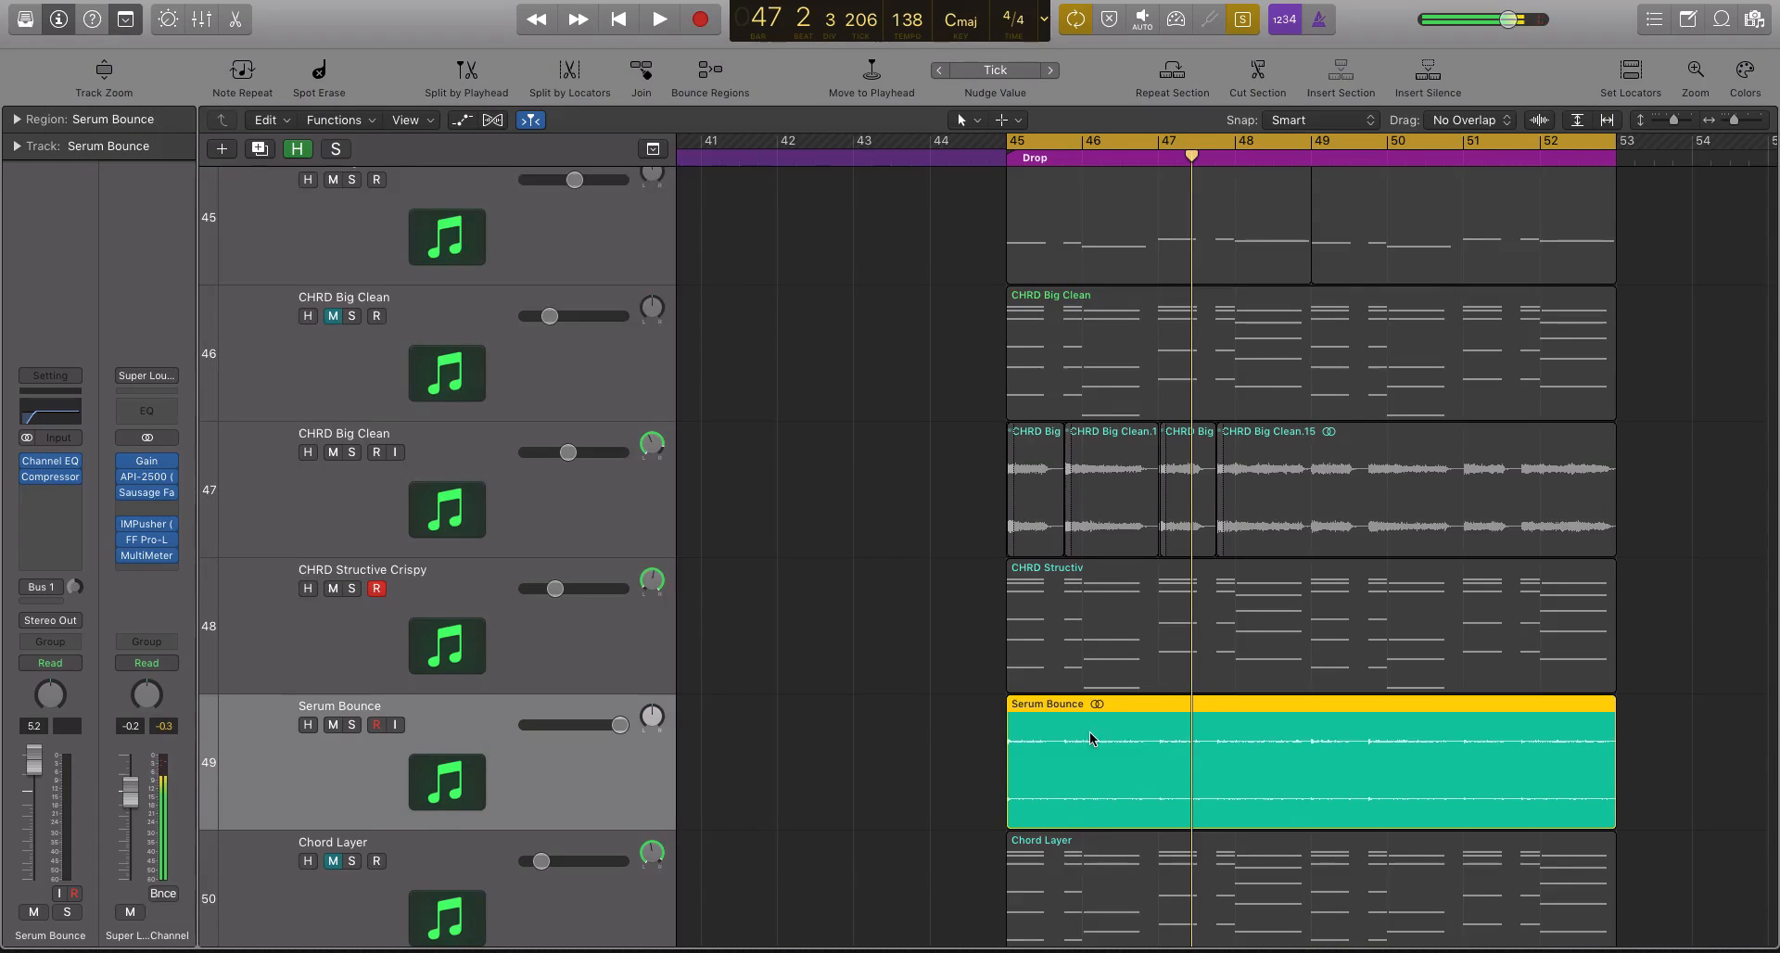
- Select the Audio 22 kick regions on track 60 together with the Serum Bounce region and play them soloed, then stop
scroll(1090, 742, down, 15)
scroll(1090, 743, up, 2)
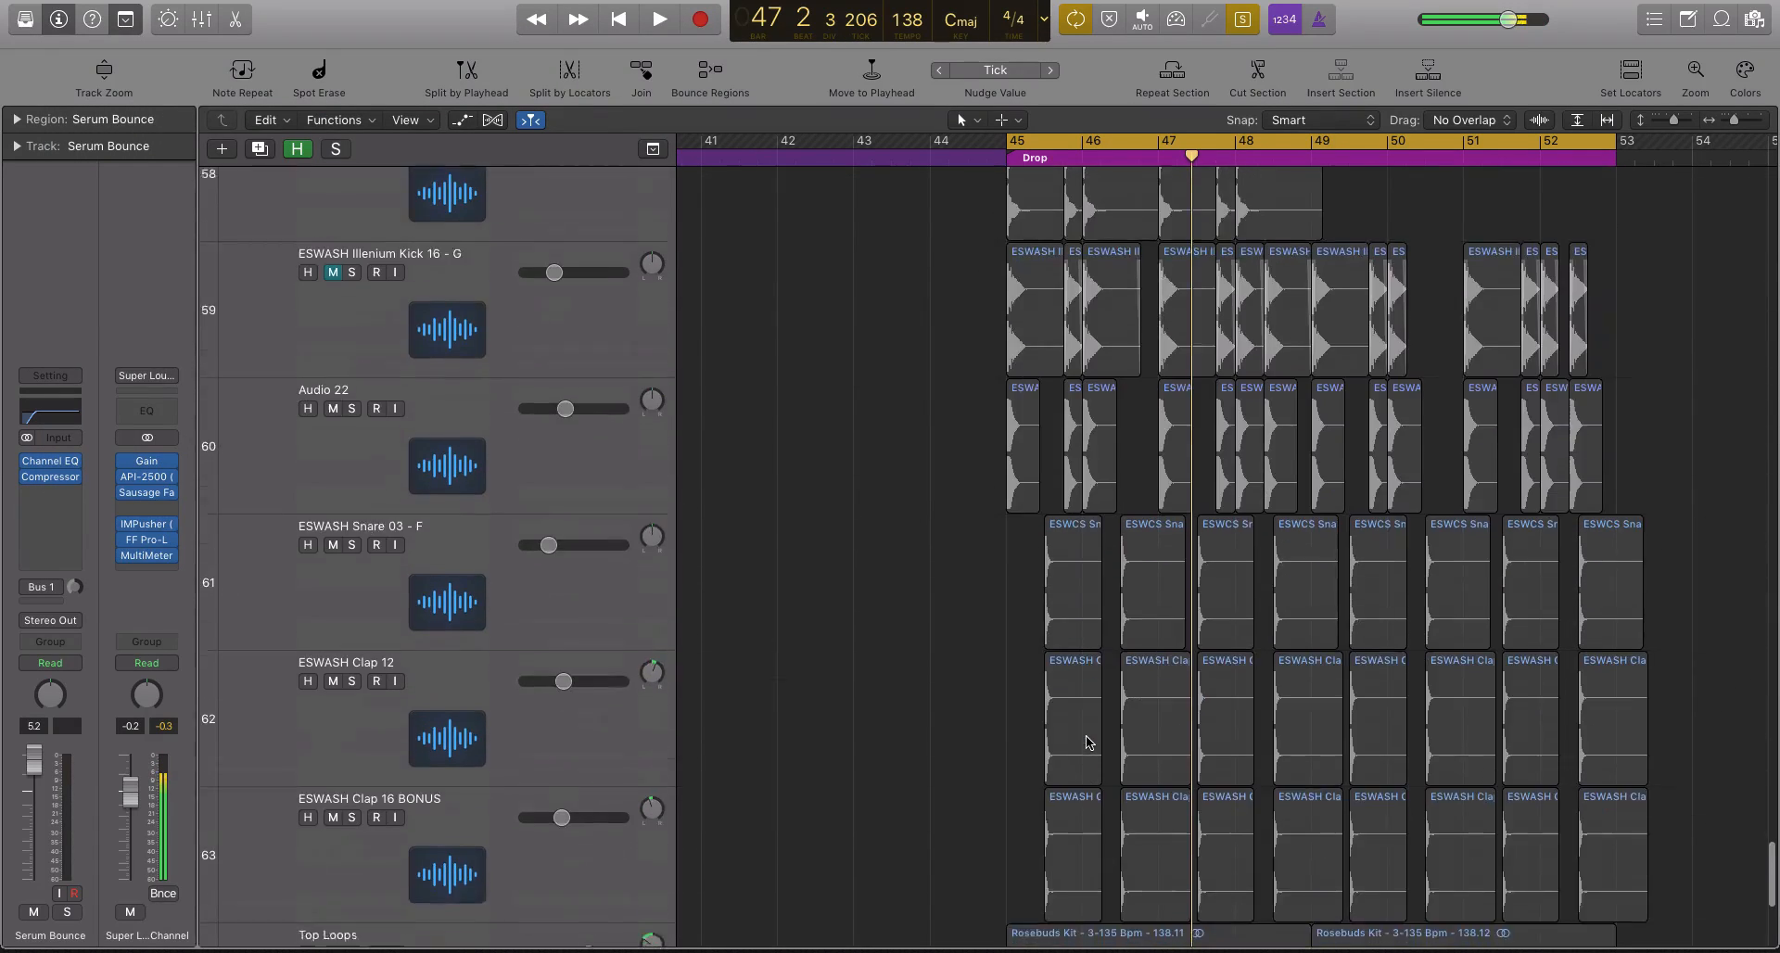
drag(950, 501, 1687, 449)
scroll(1493, 596, up, 4)
scroll(1493, 596, up, 12)
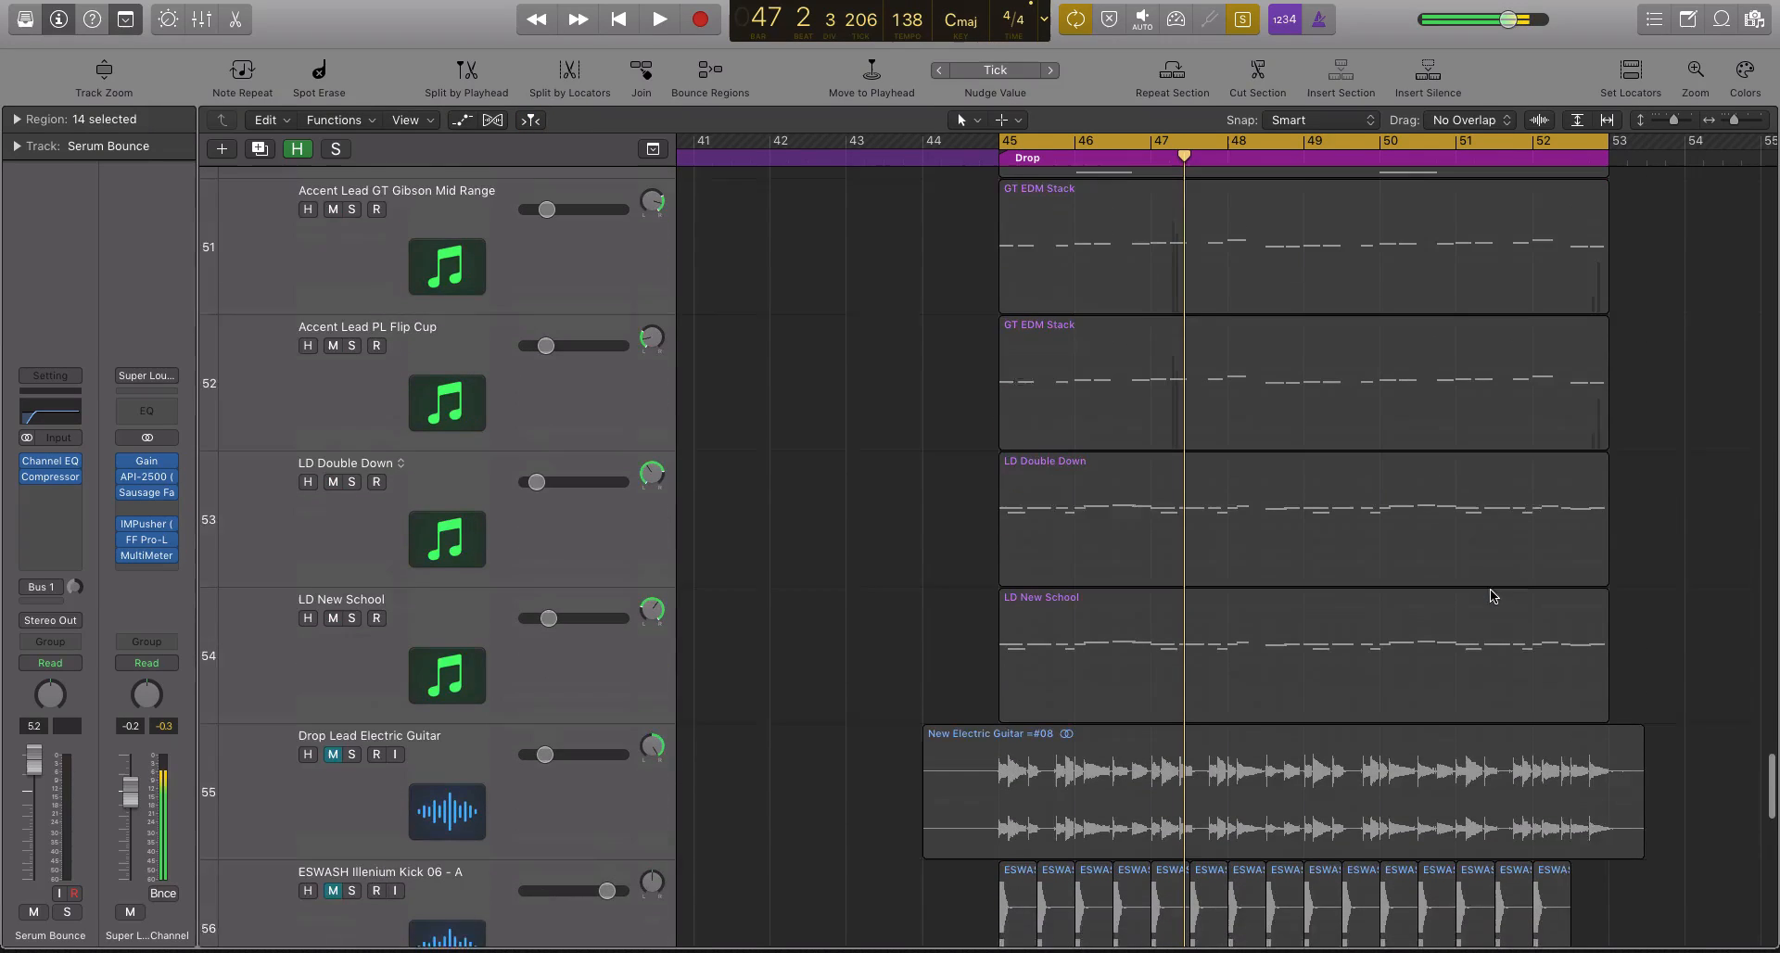
scroll(1146, 559, up, 1)
shift+click(1146, 559)
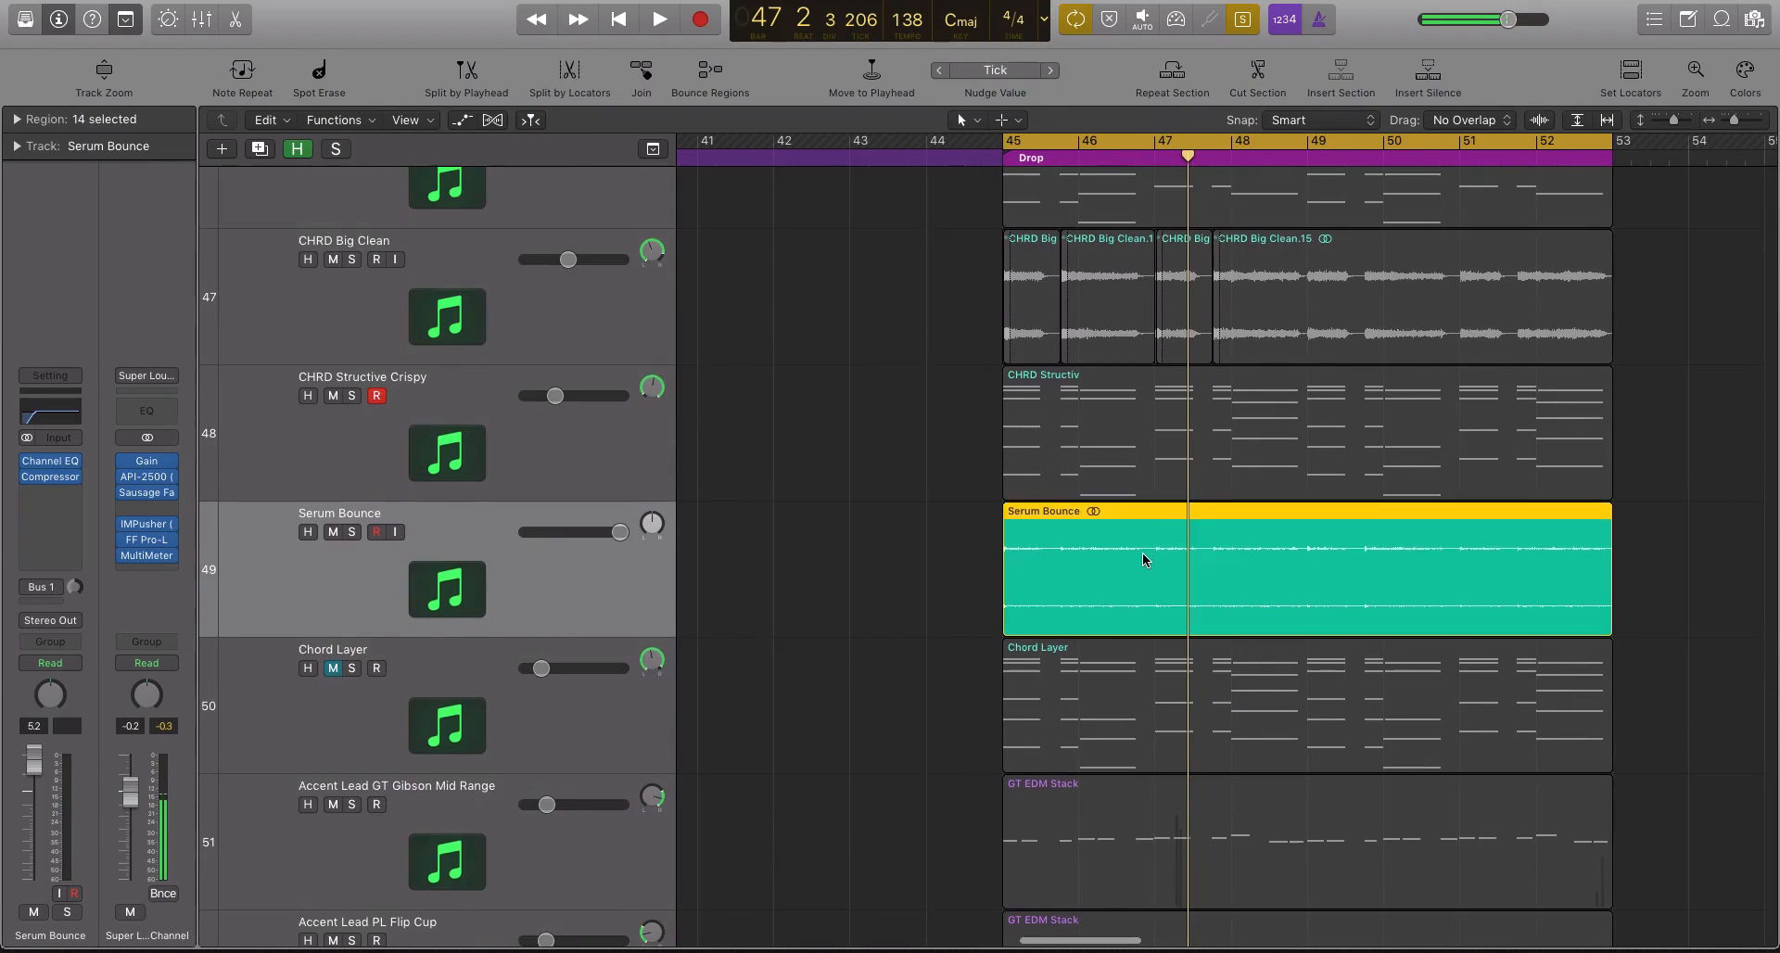
key(space)
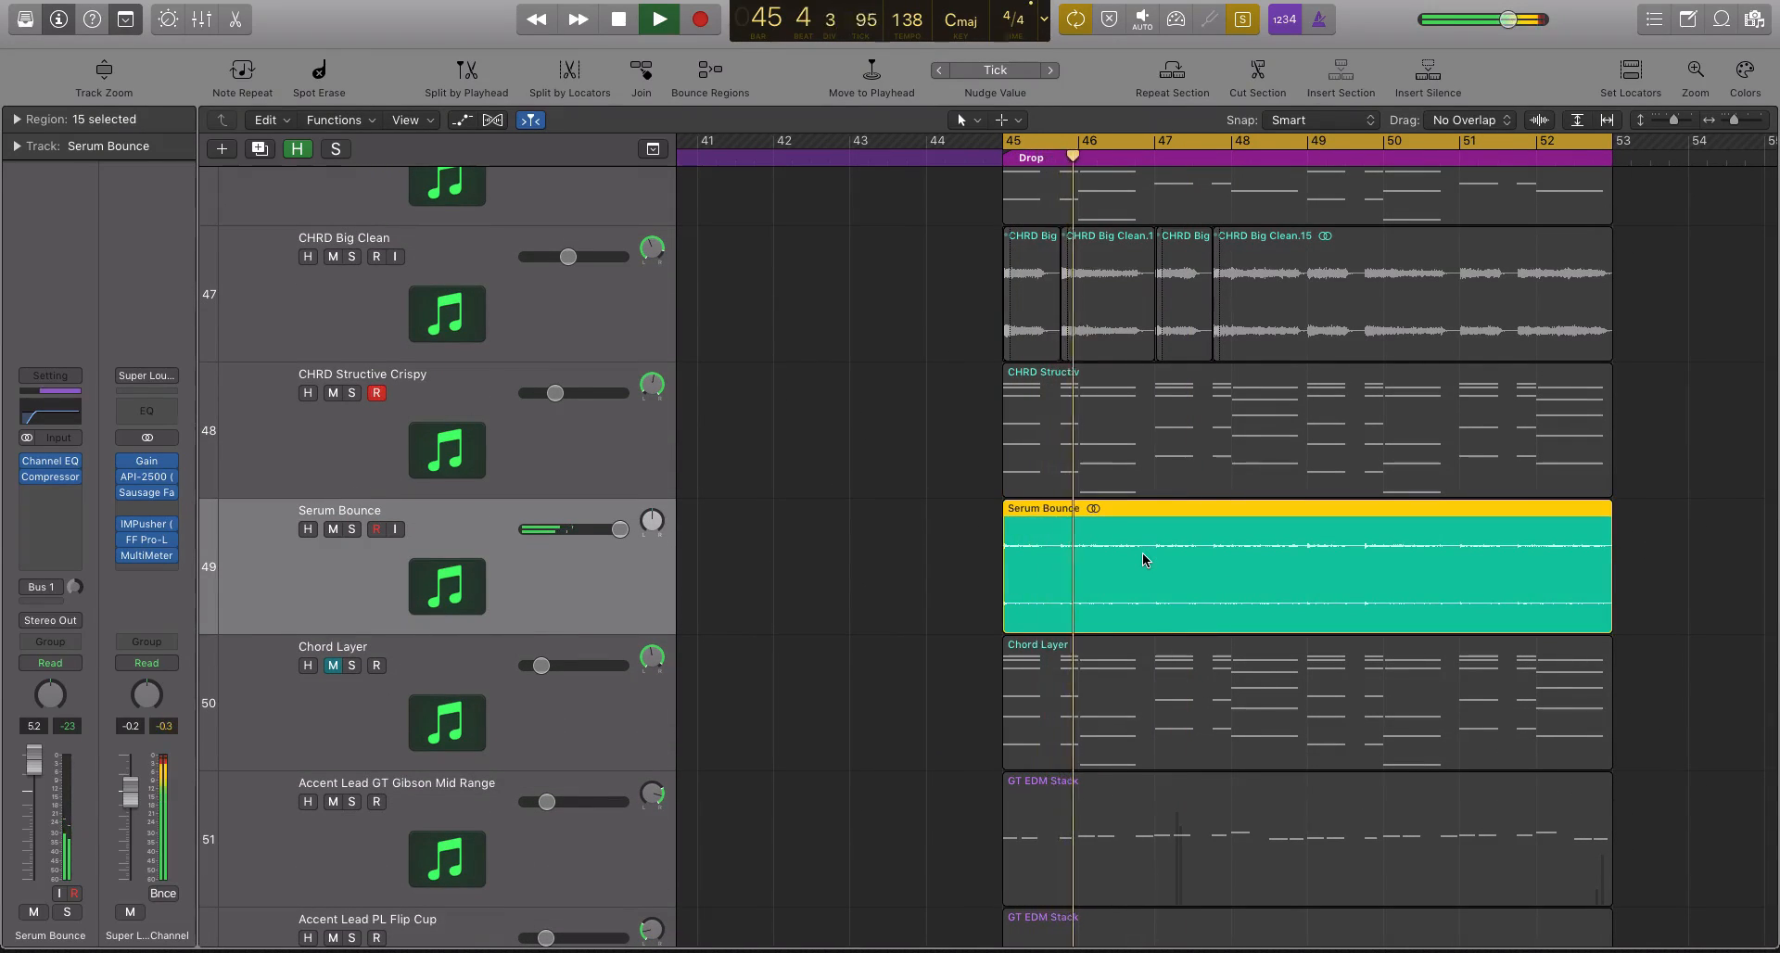
key(space)
- Select the chord regions on tracks 47 to 49 and play the three layers soloed together, then stop
drag(921, 296, 1683, 568)
scroll(1339, 569, down, 5)
scroll(1339, 568, up, 3)
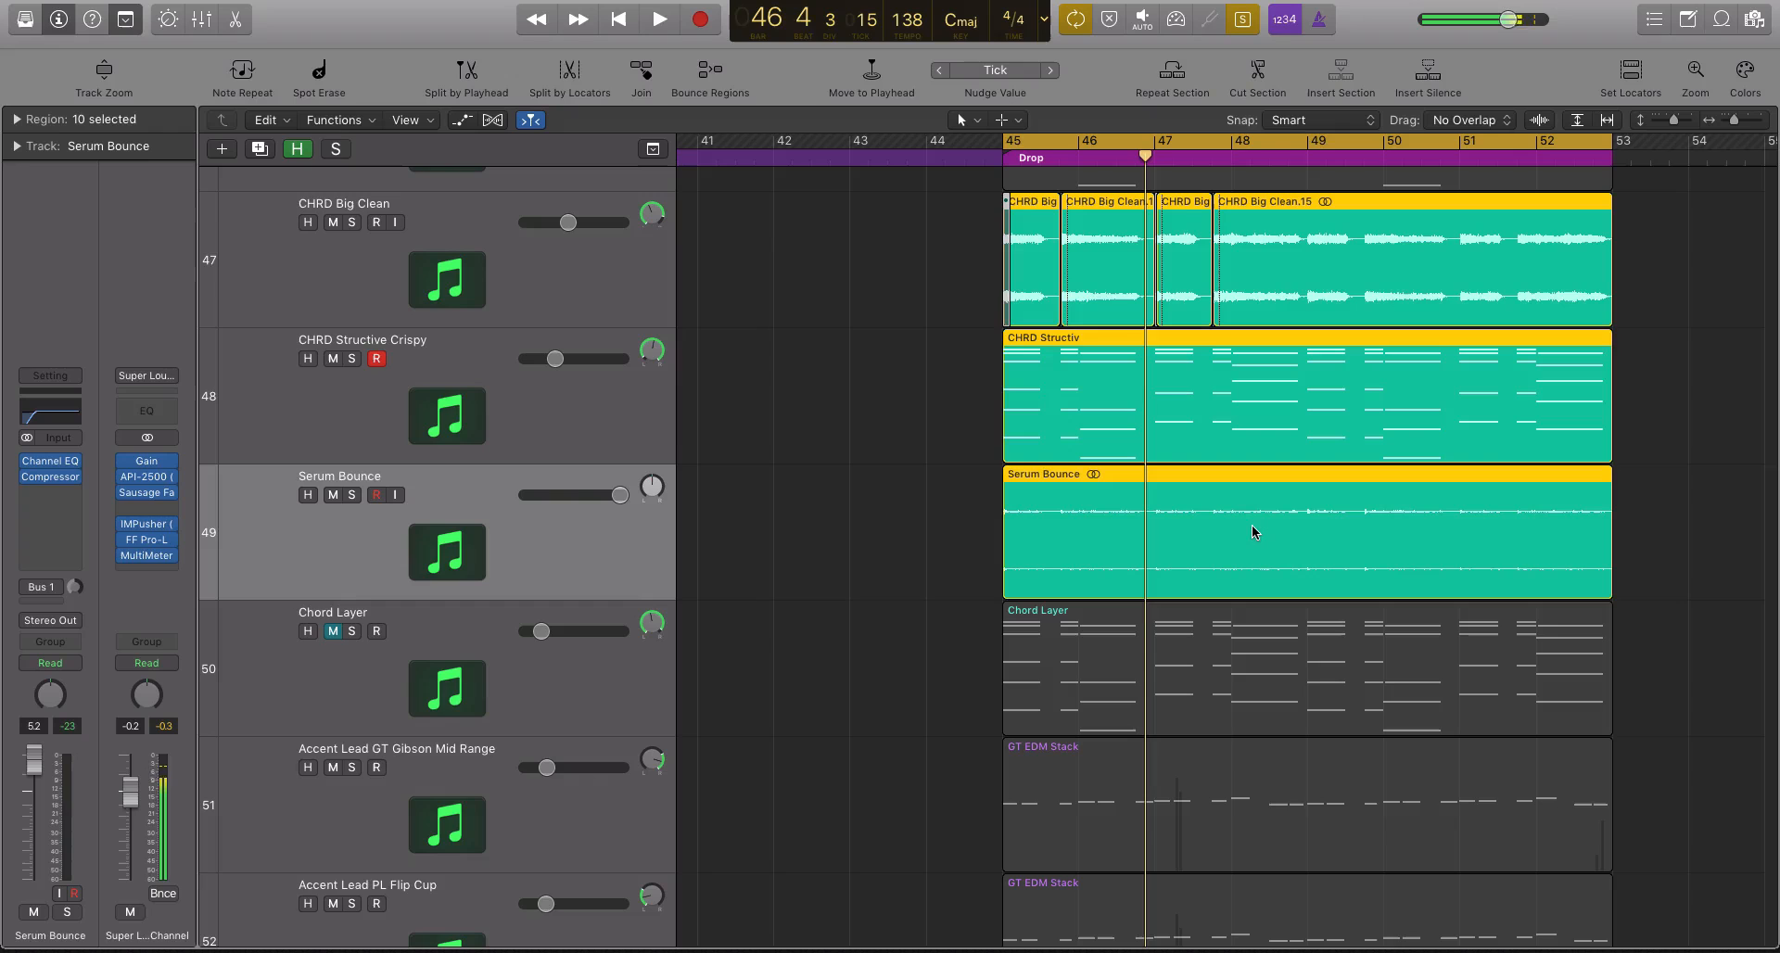
key(space)
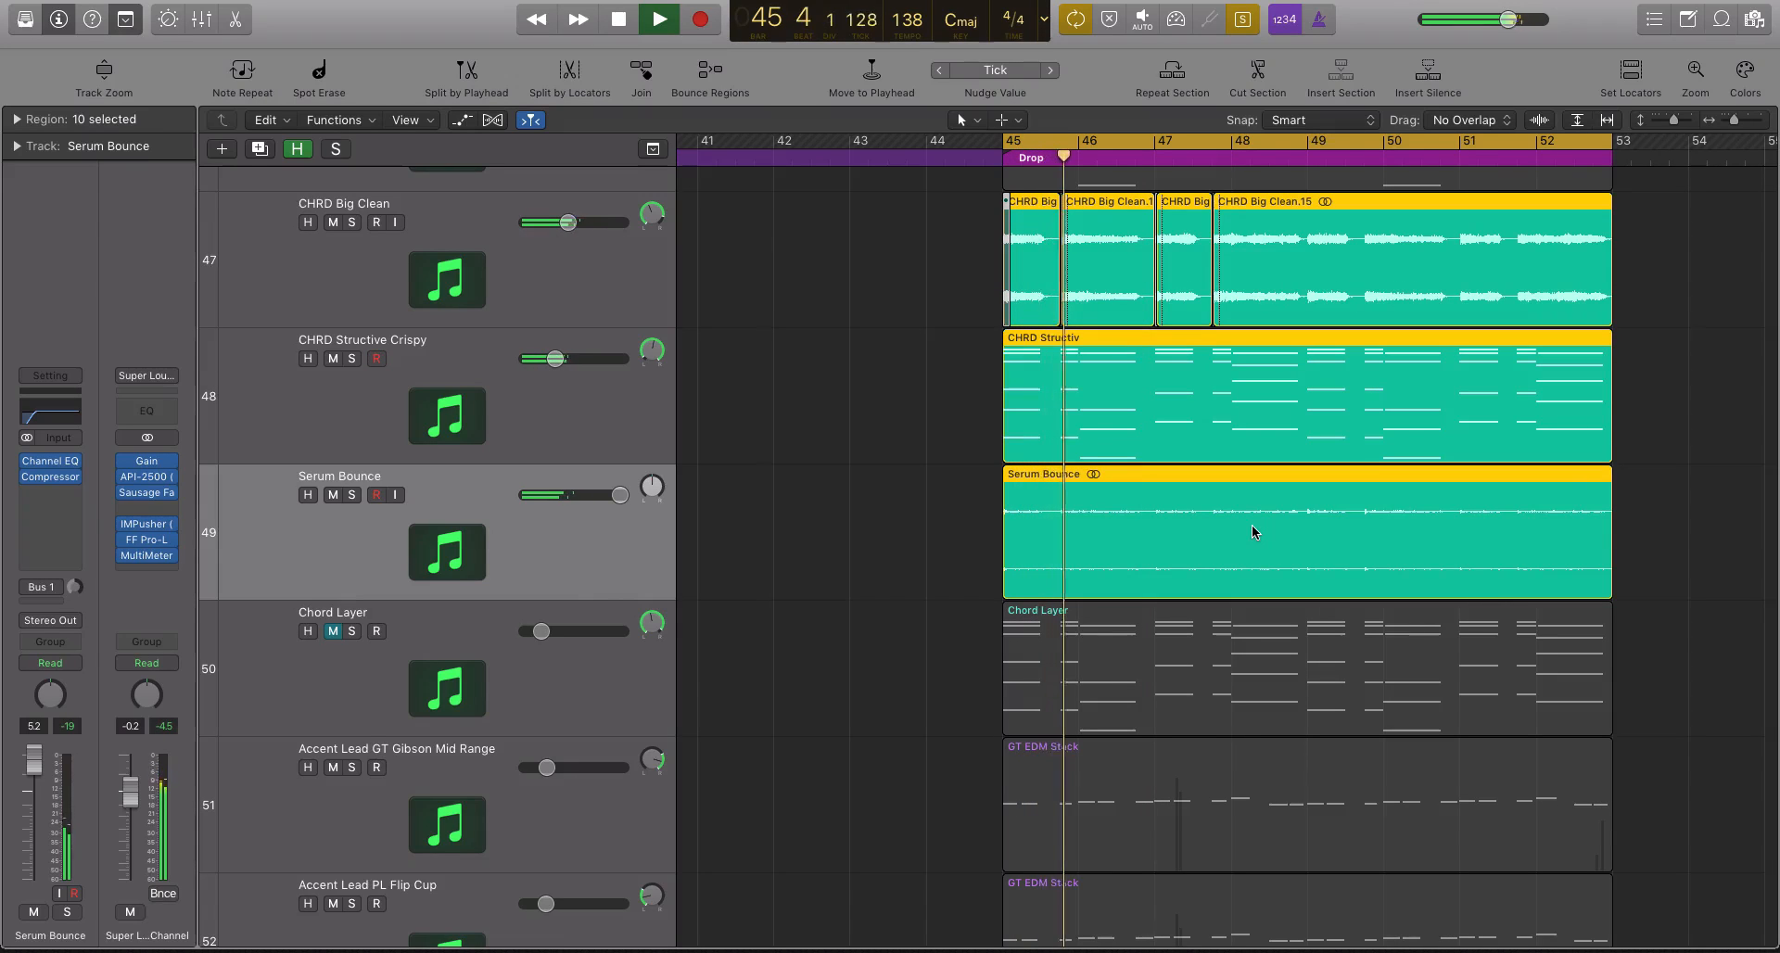
key(space)
- Turn off solo mode, play the full drop and mute the lead tracks 51 to 54, then stop playback
key(ctrl+s)
key(space)
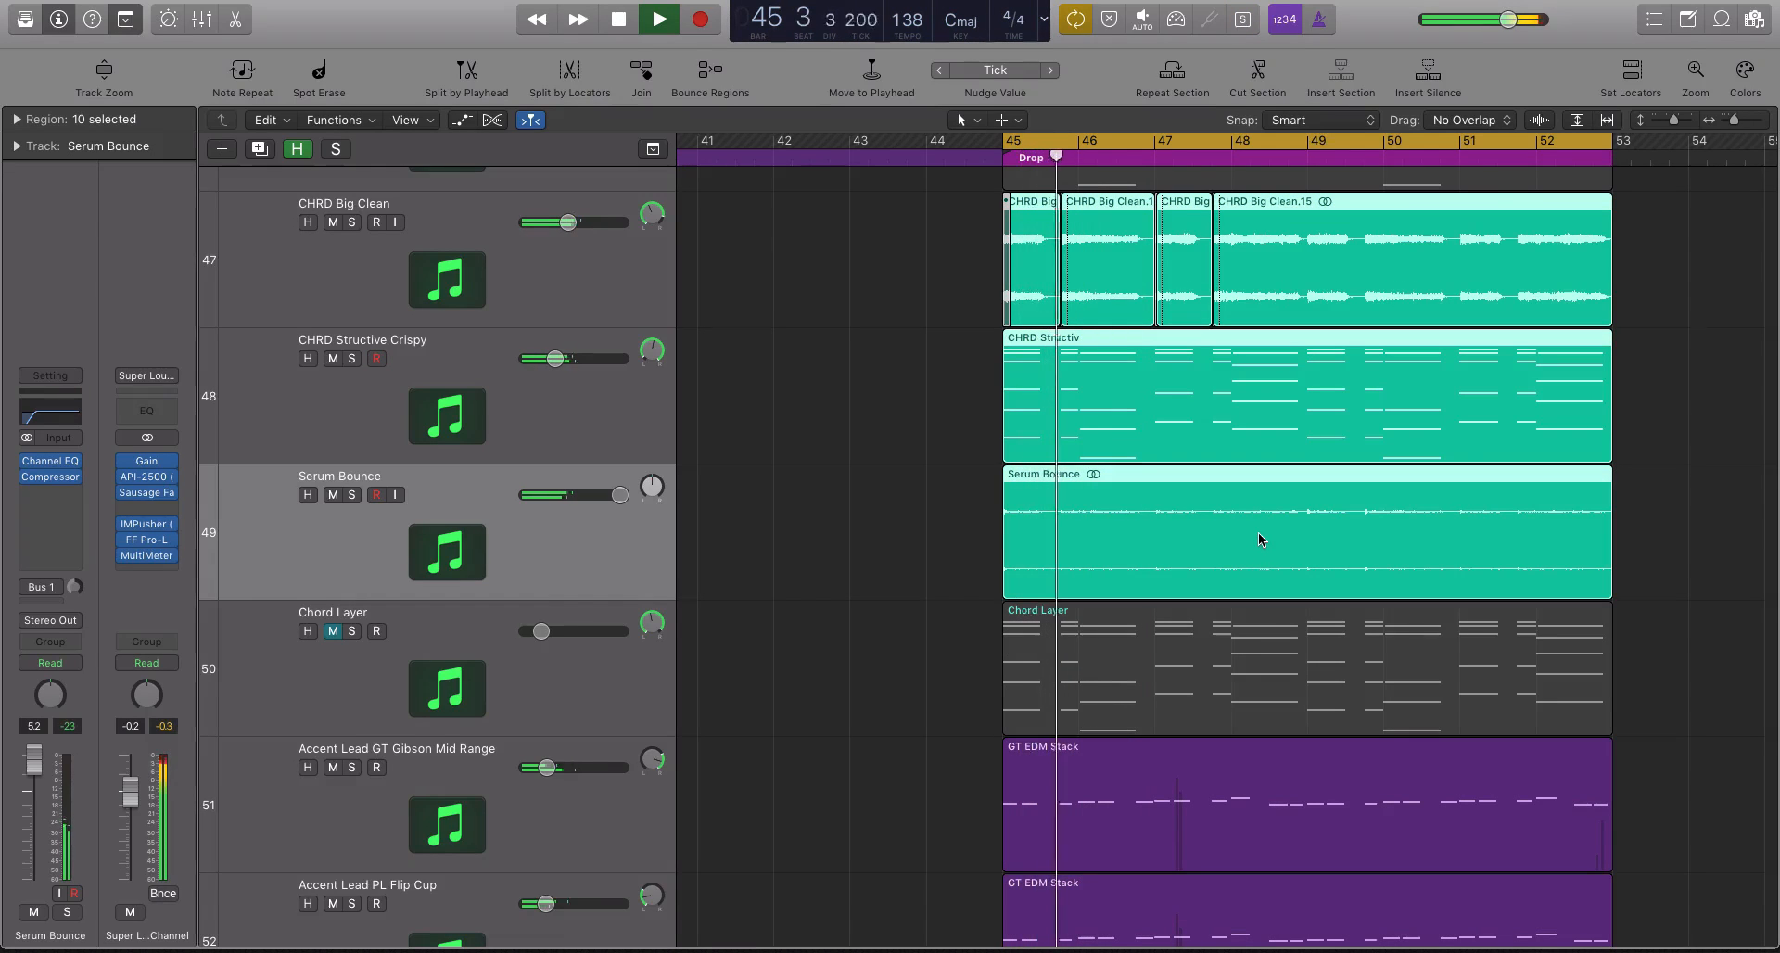
scroll(1243, 556, down, 5)
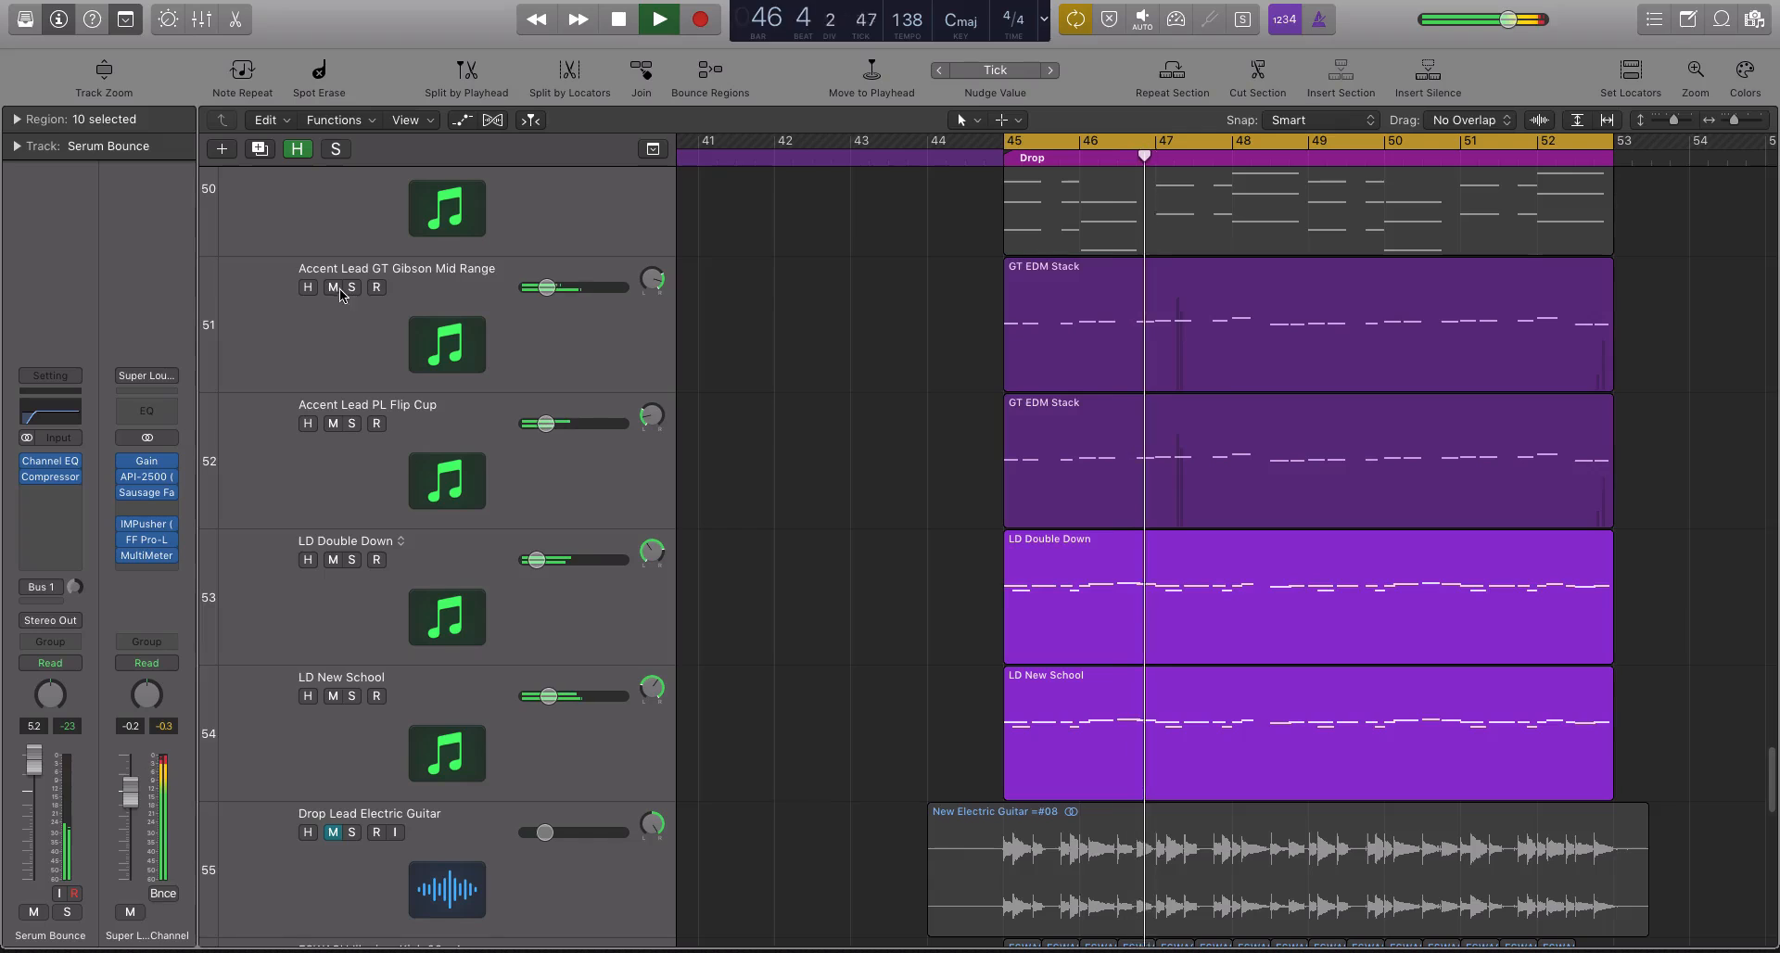
drag(341, 295, 332, 700)
scroll(603, 573, up, 3)
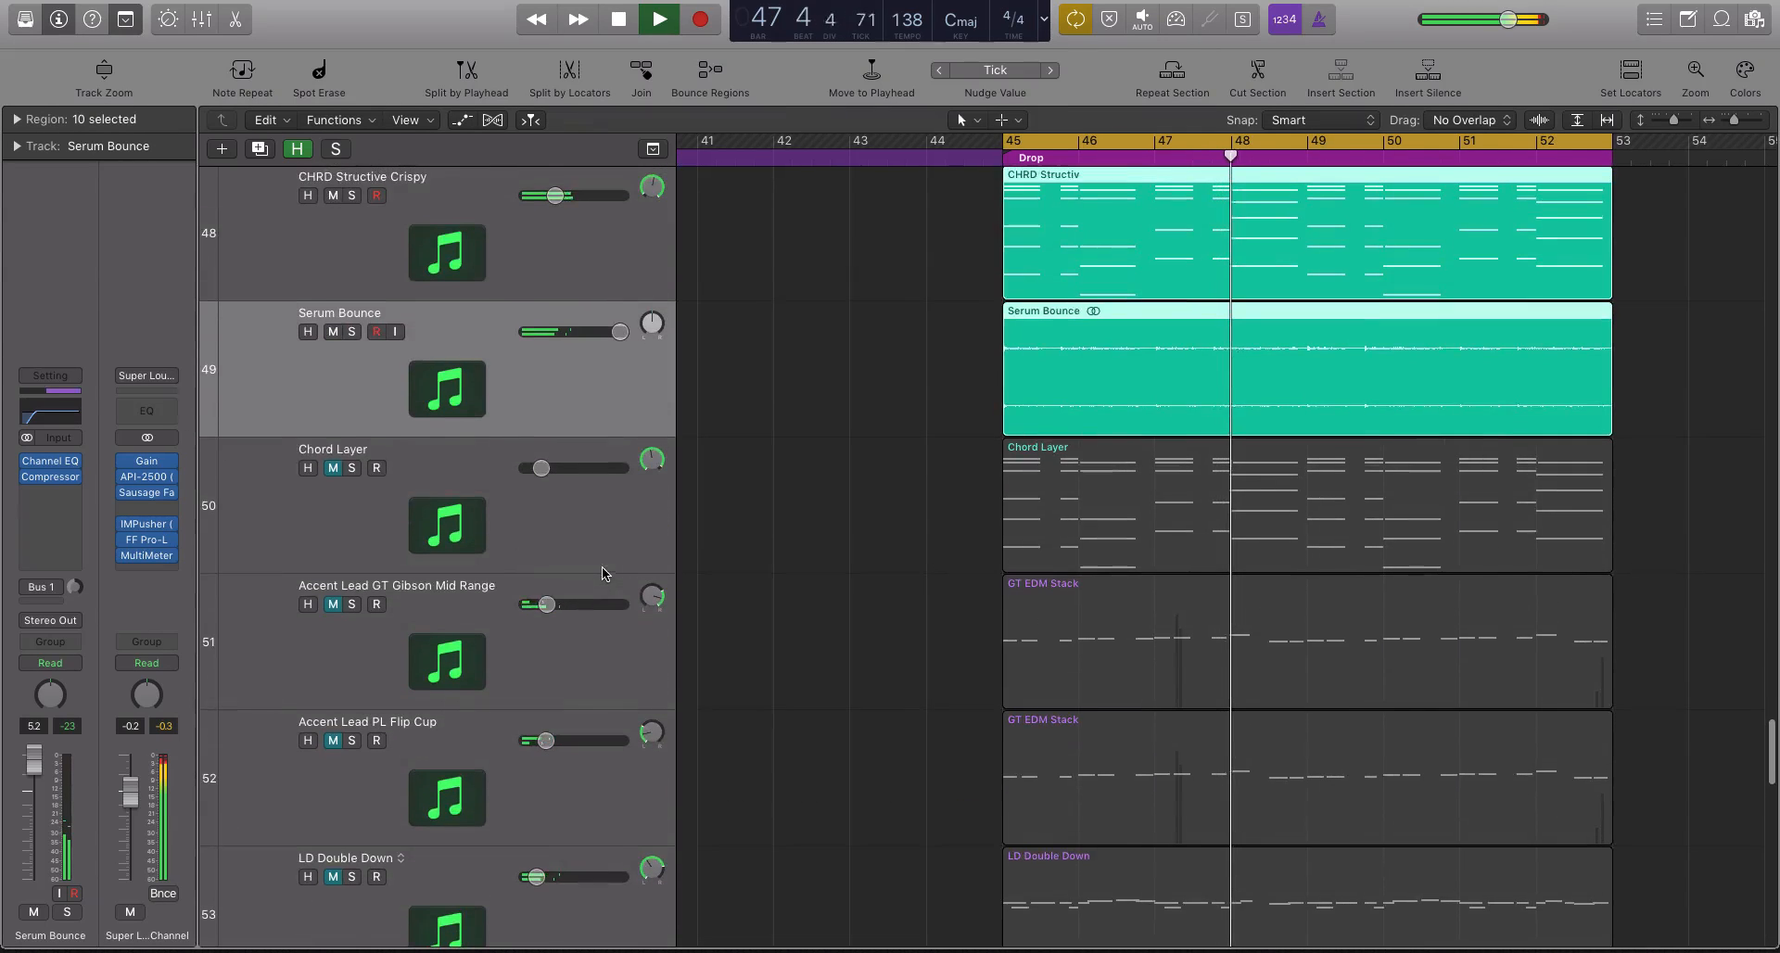
scroll(603, 568, up, 3)
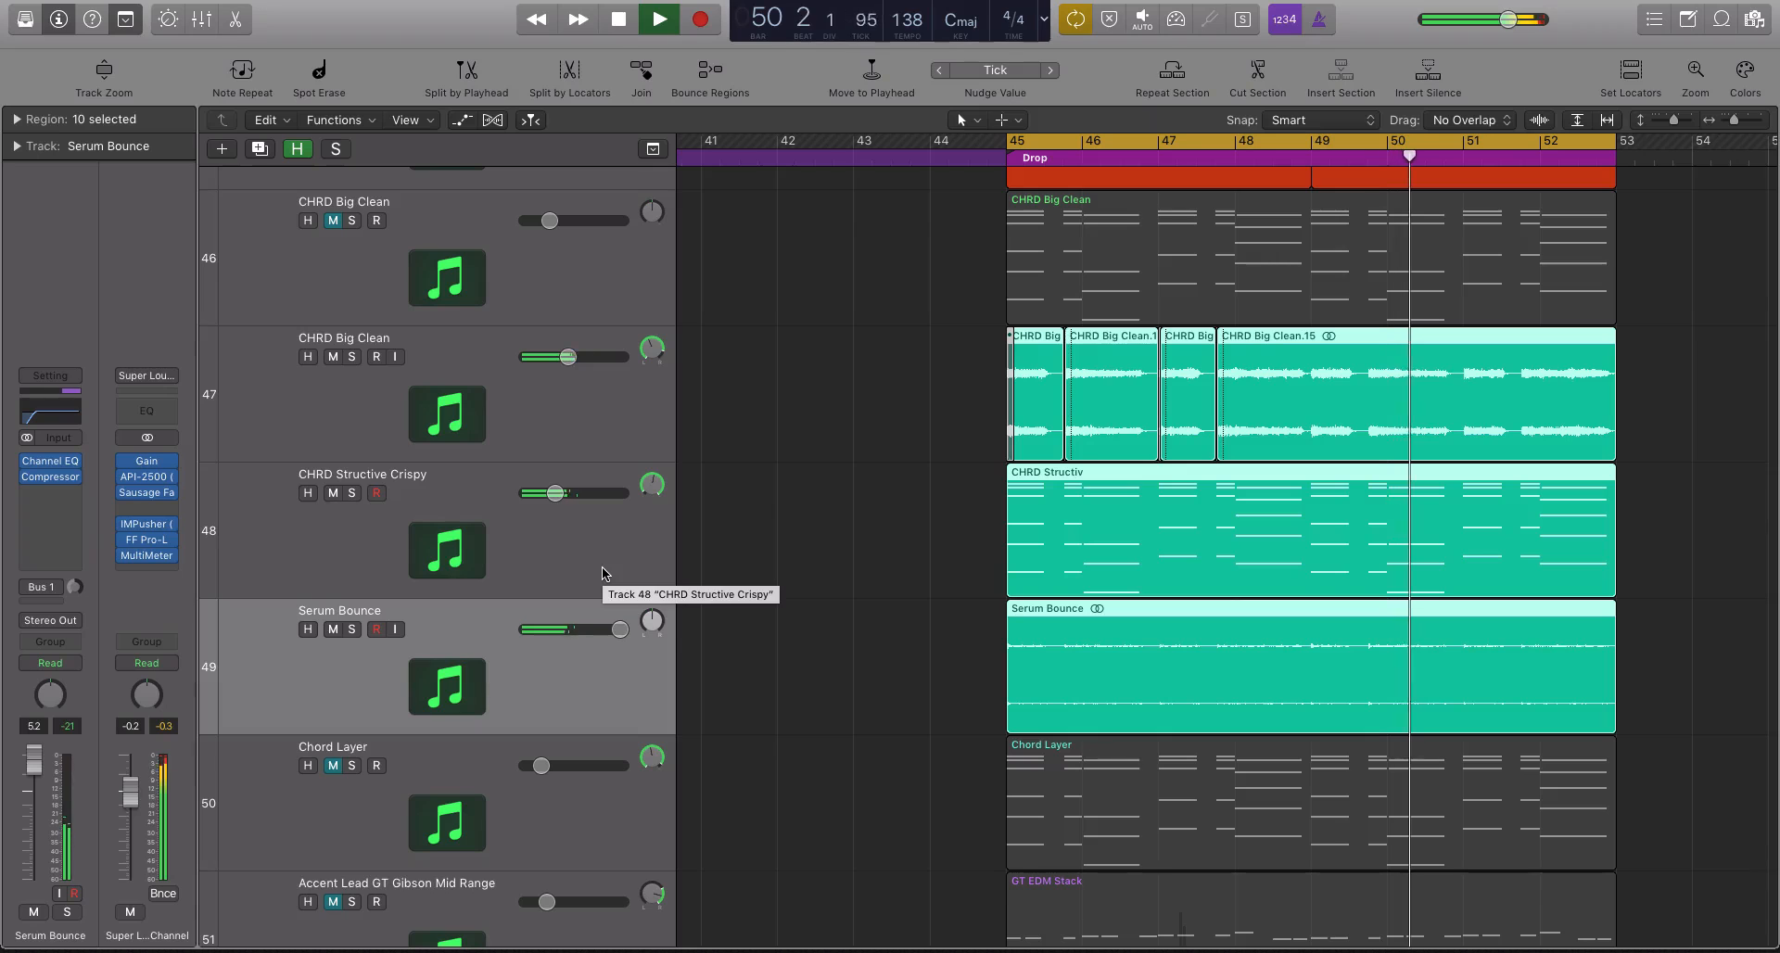
key(space)
- Select only the CHRD Structiv region on track 48, turn solo mode on and open the region in the Piano Roll
key(super+Down)
key(super+Right)
key(super+Right)
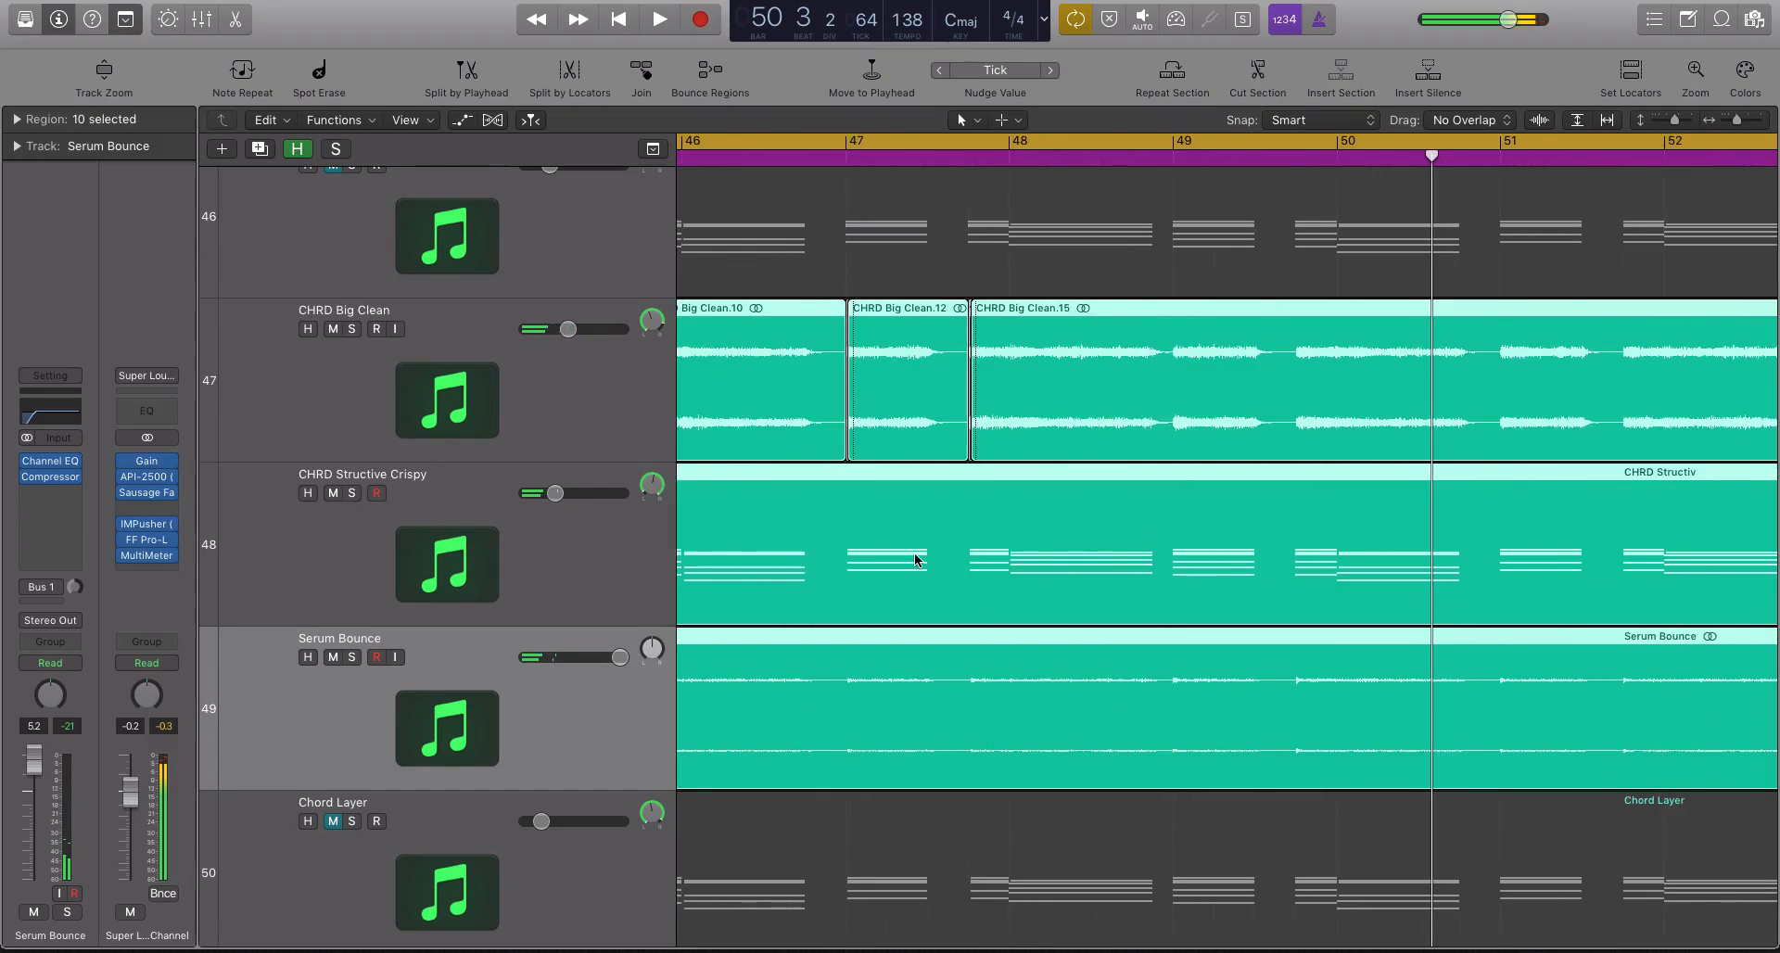
scroll(916, 560, left, 5)
scroll(916, 560, left, 1)
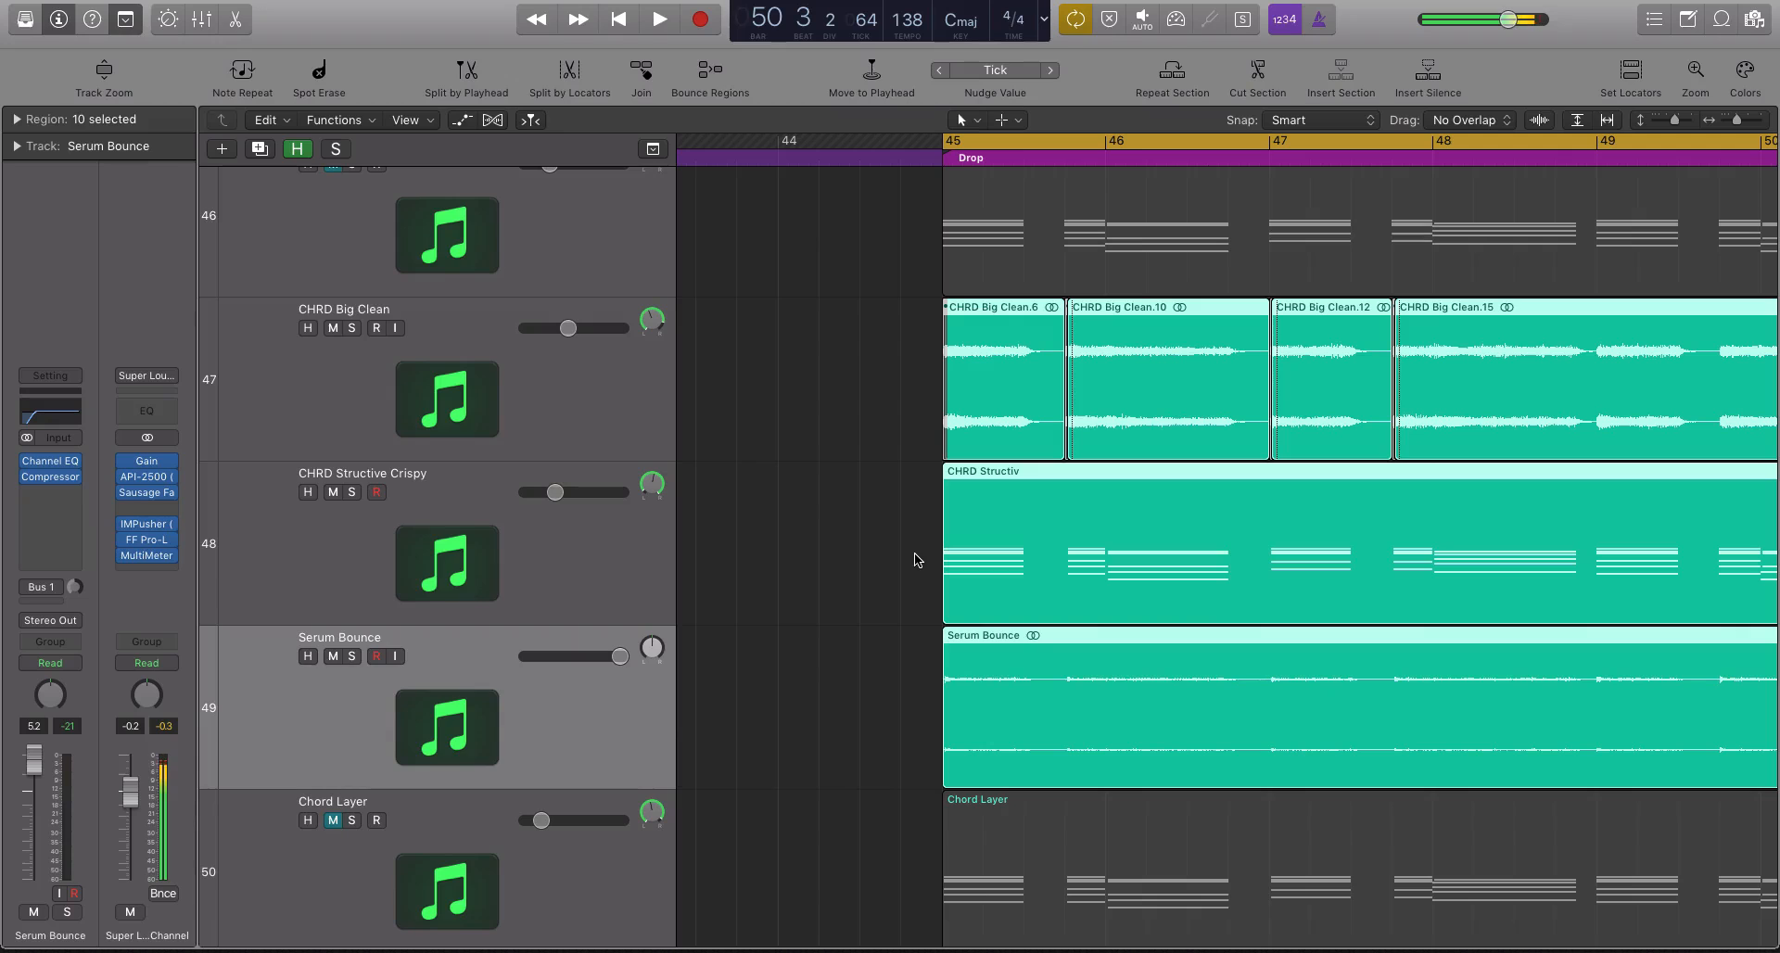
key(super+Right)
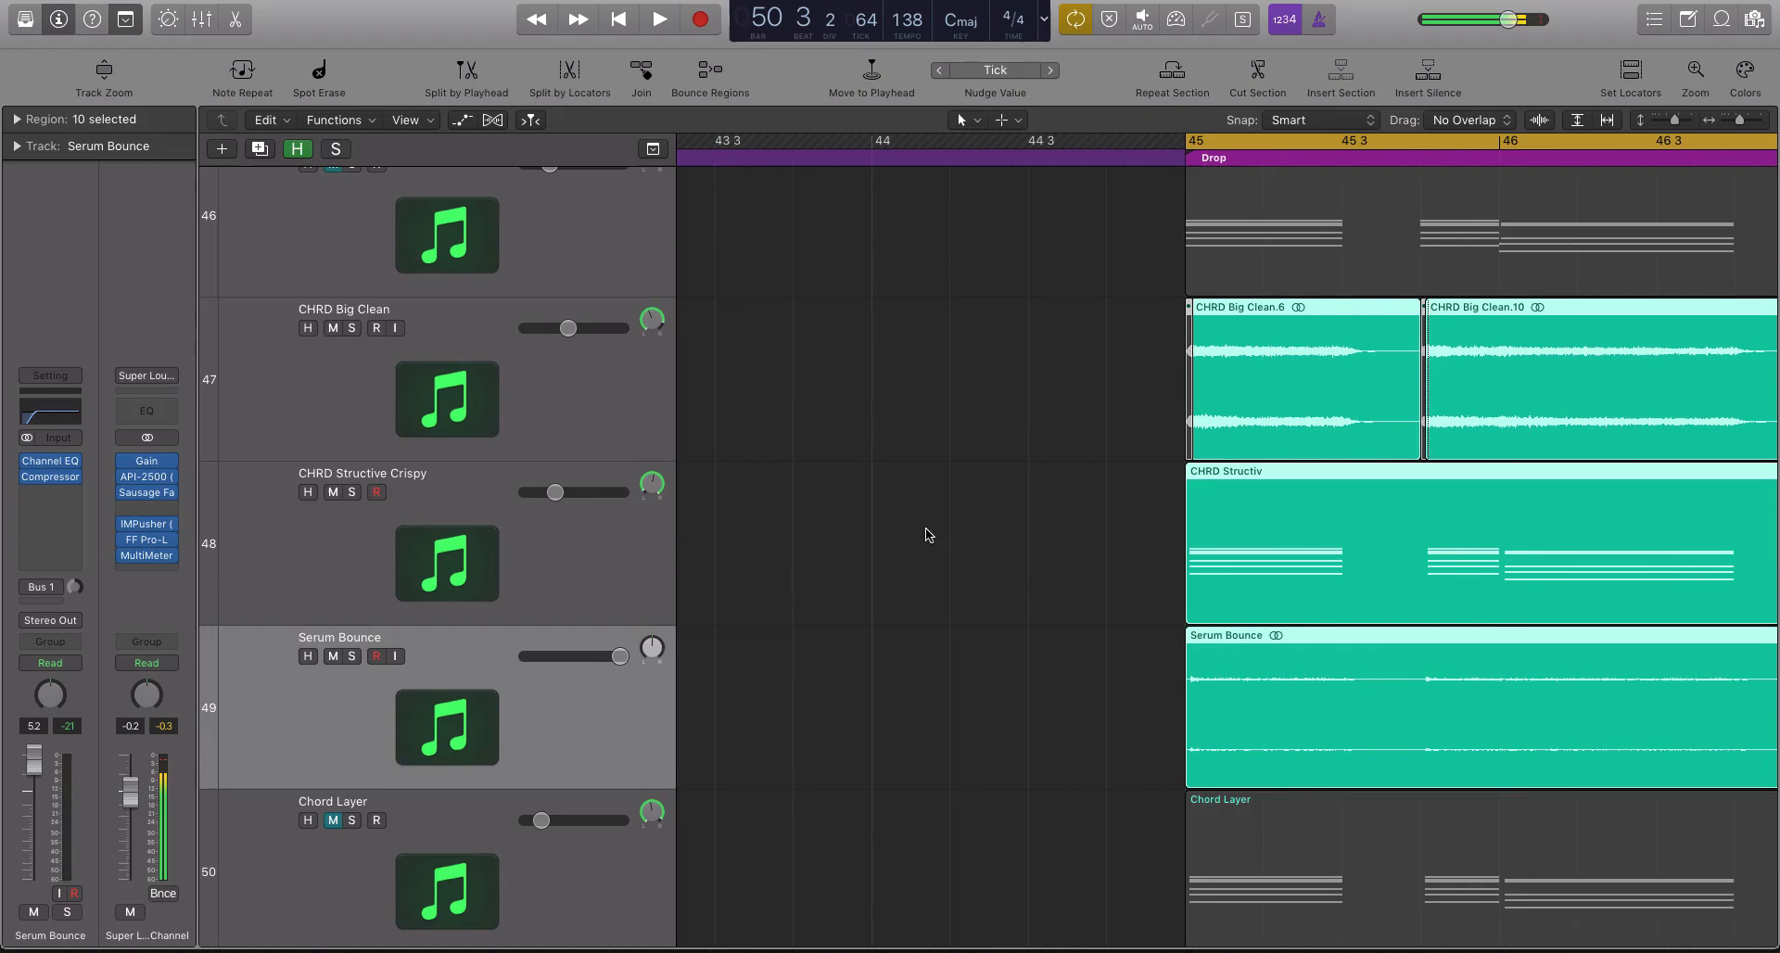
scroll(989, 509, right, 4)
click(1116, 541)
key(ctrl+s)
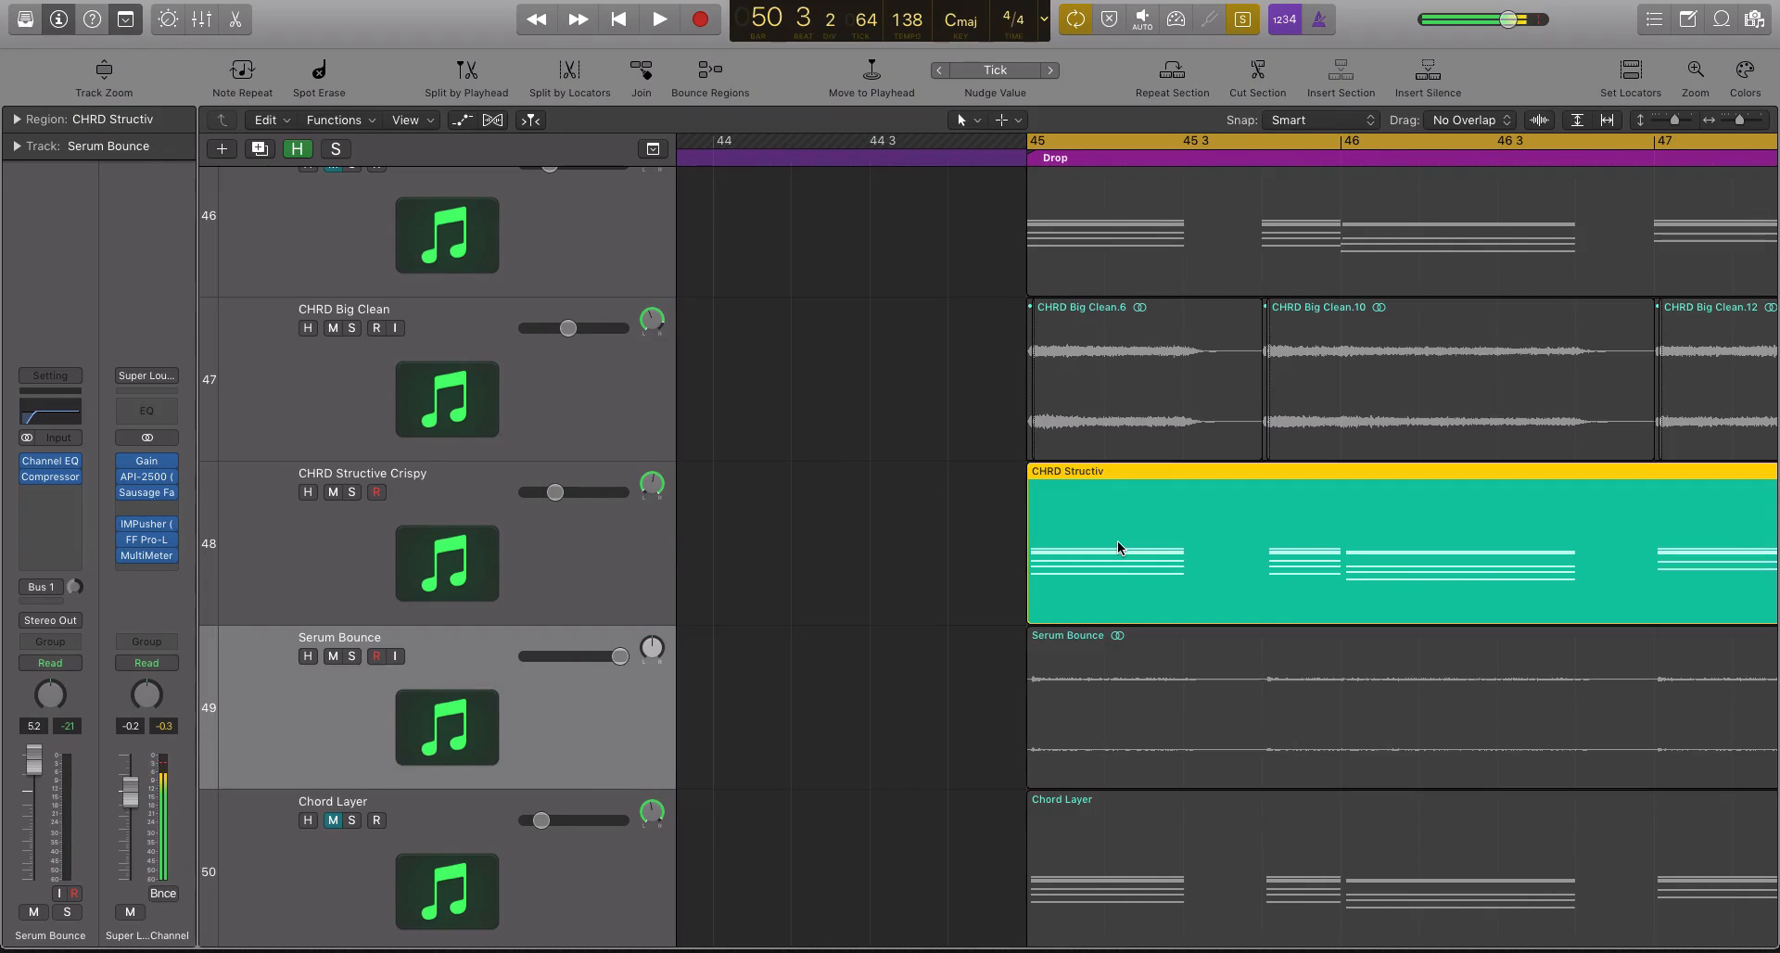
double_click(1116, 542)
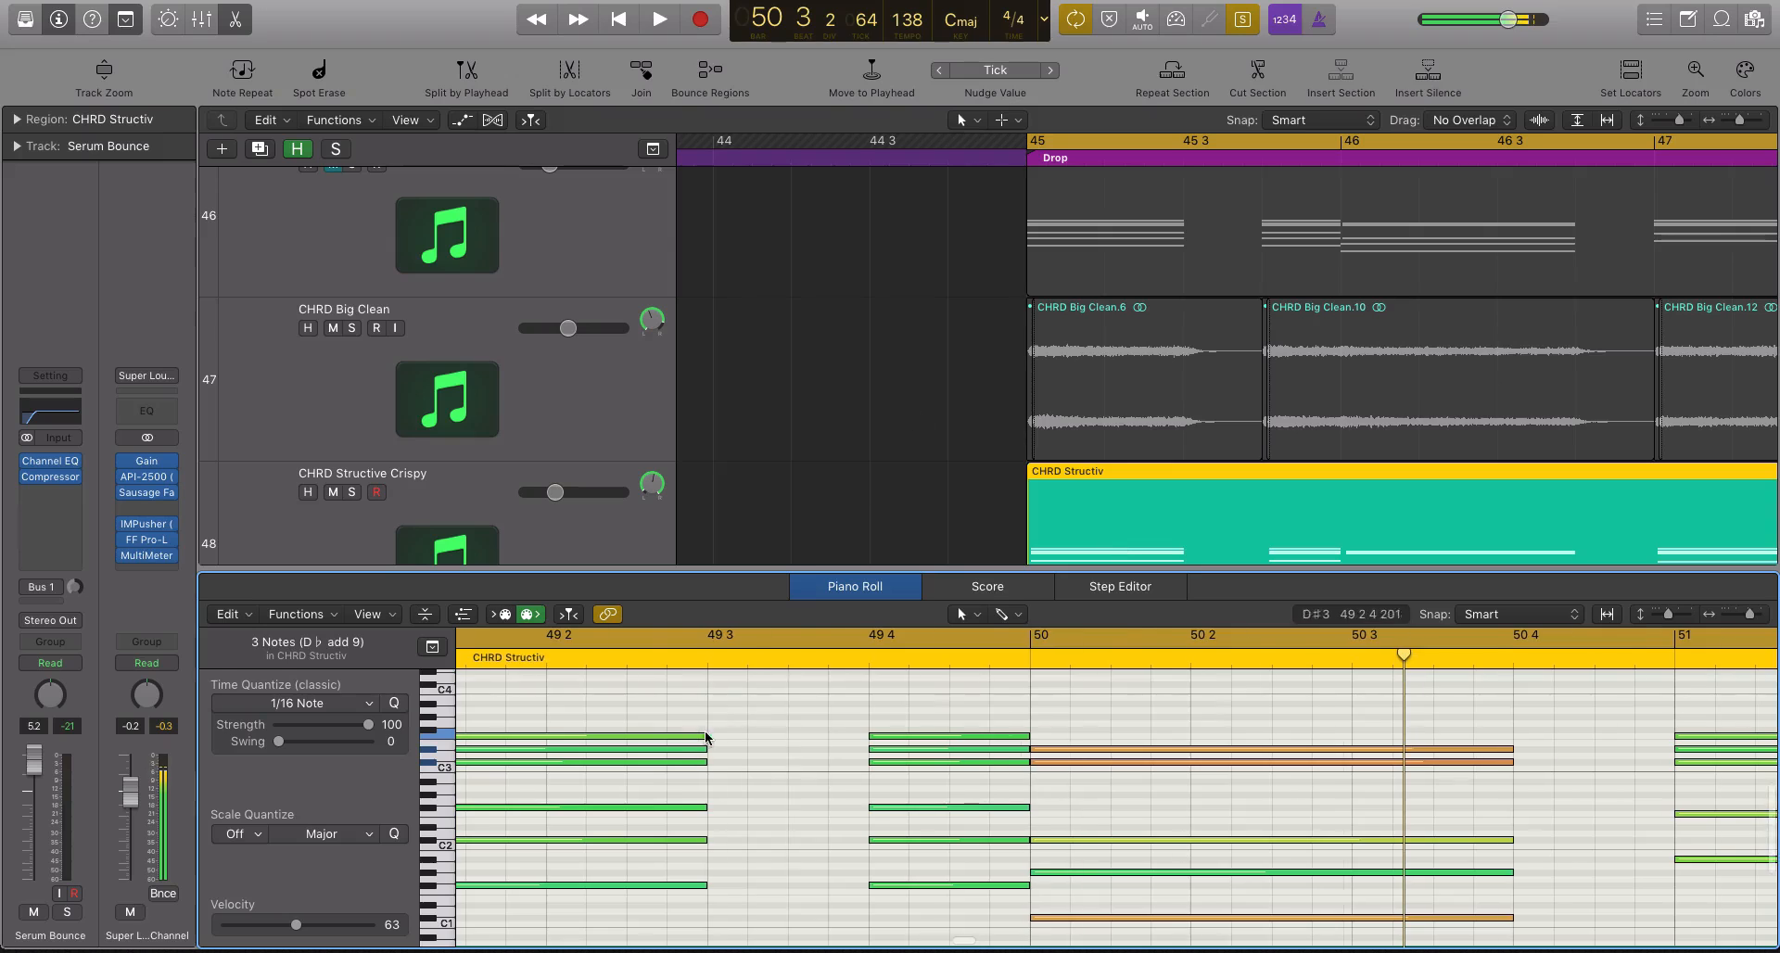
- Place the playhead at bar 45 and examine the start timing of the CHRD Structiv region's first two chords in the Piano Roll
scroll(707, 737, right, 5)
scroll(708, 739, left, 5)
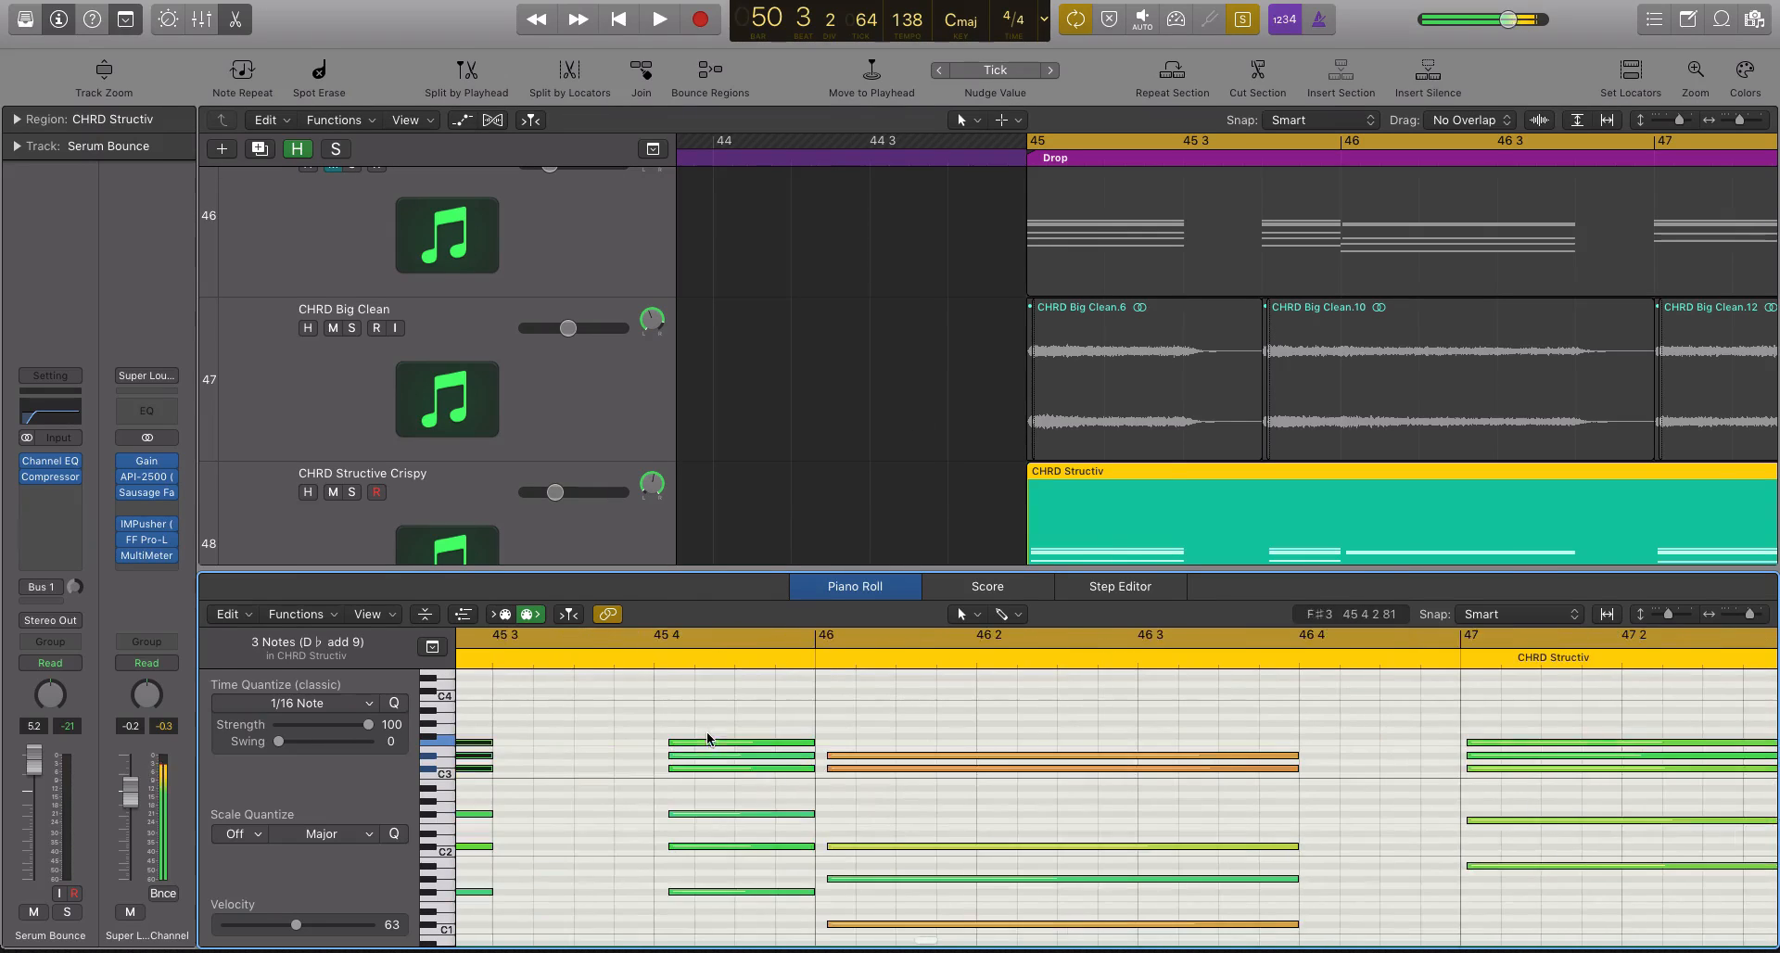
click(1020, 186)
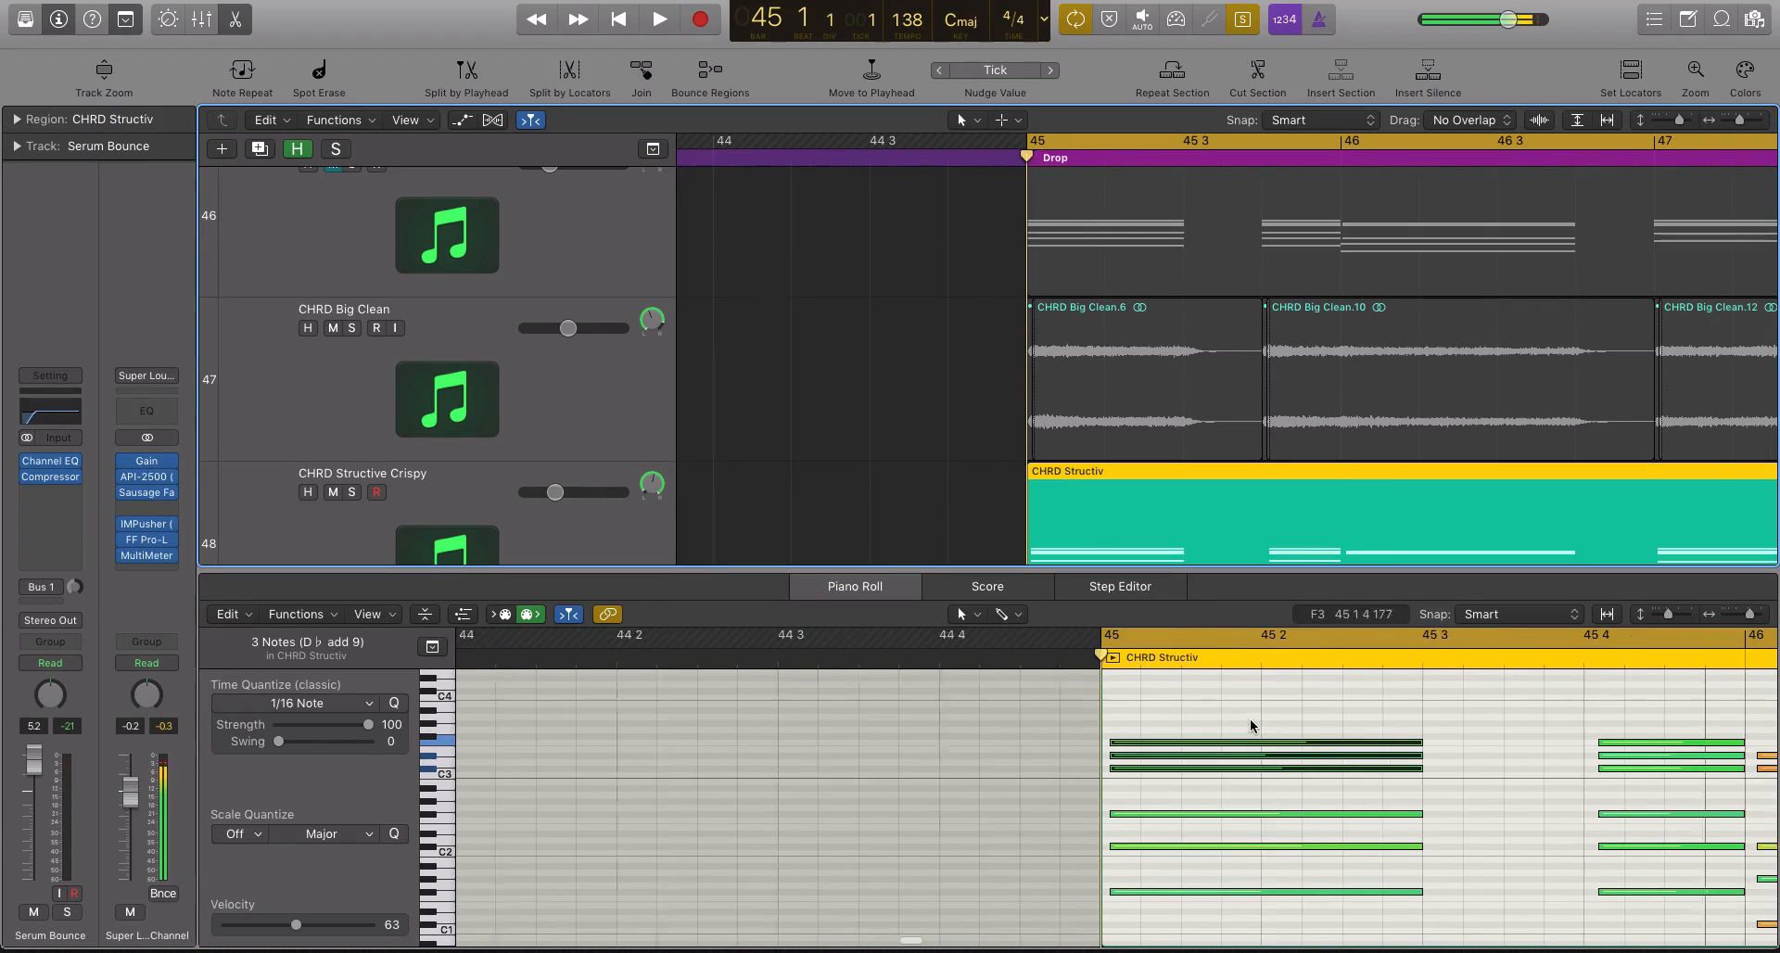
scroll(1248, 726, down, 3)
drag(1146, 720, 1468, 895)
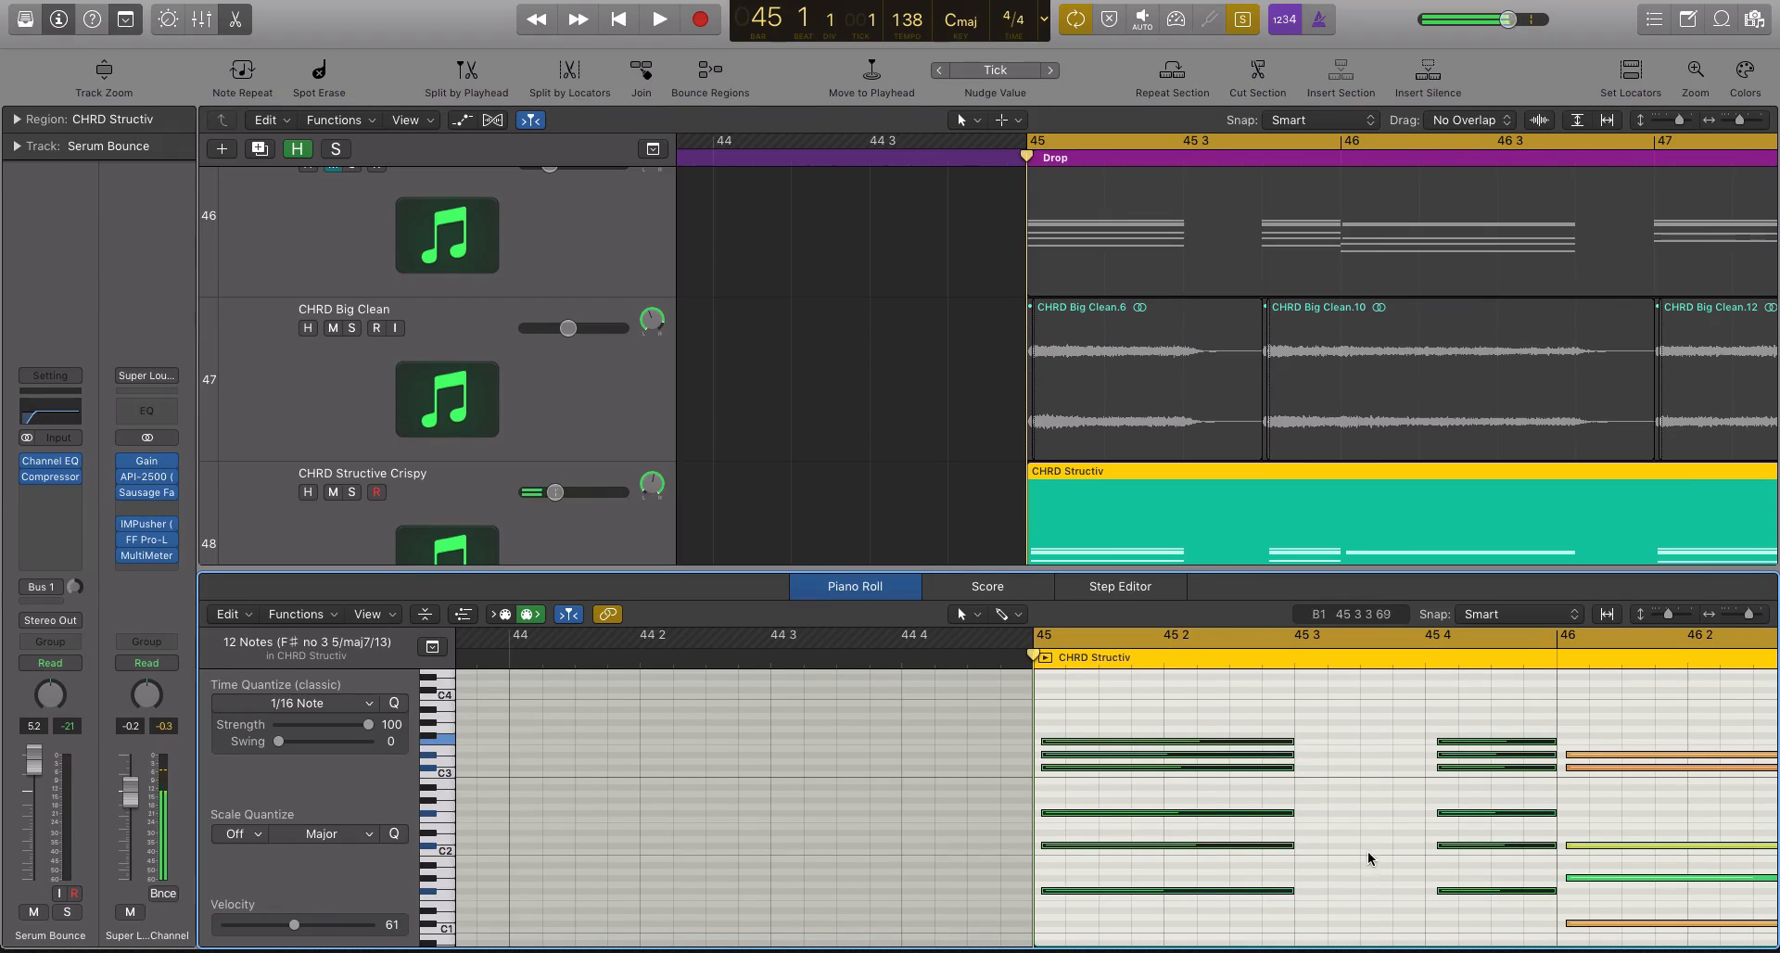
scroll(1360, 854, up, 5)
click(1188, 751)
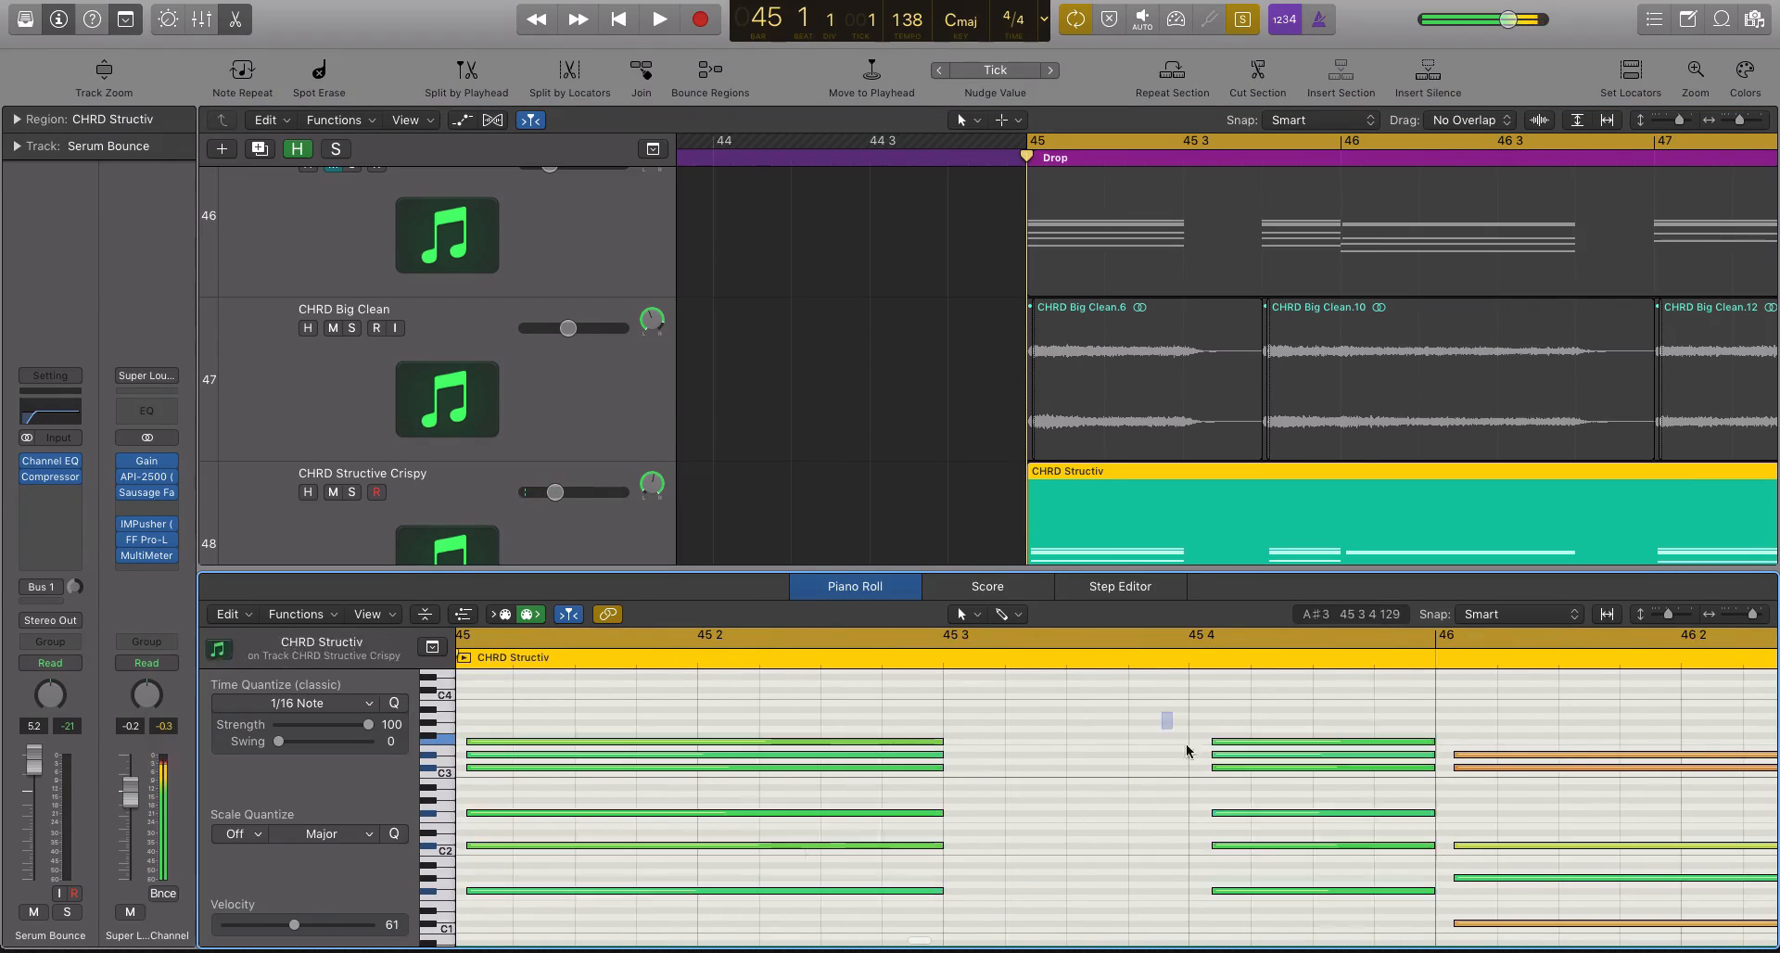
drag(1188, 751, 1280, 847)
- Show the Mixer, select the CHRD Big Clean track 47 and examine the start of its regions at bar 45
key(x)
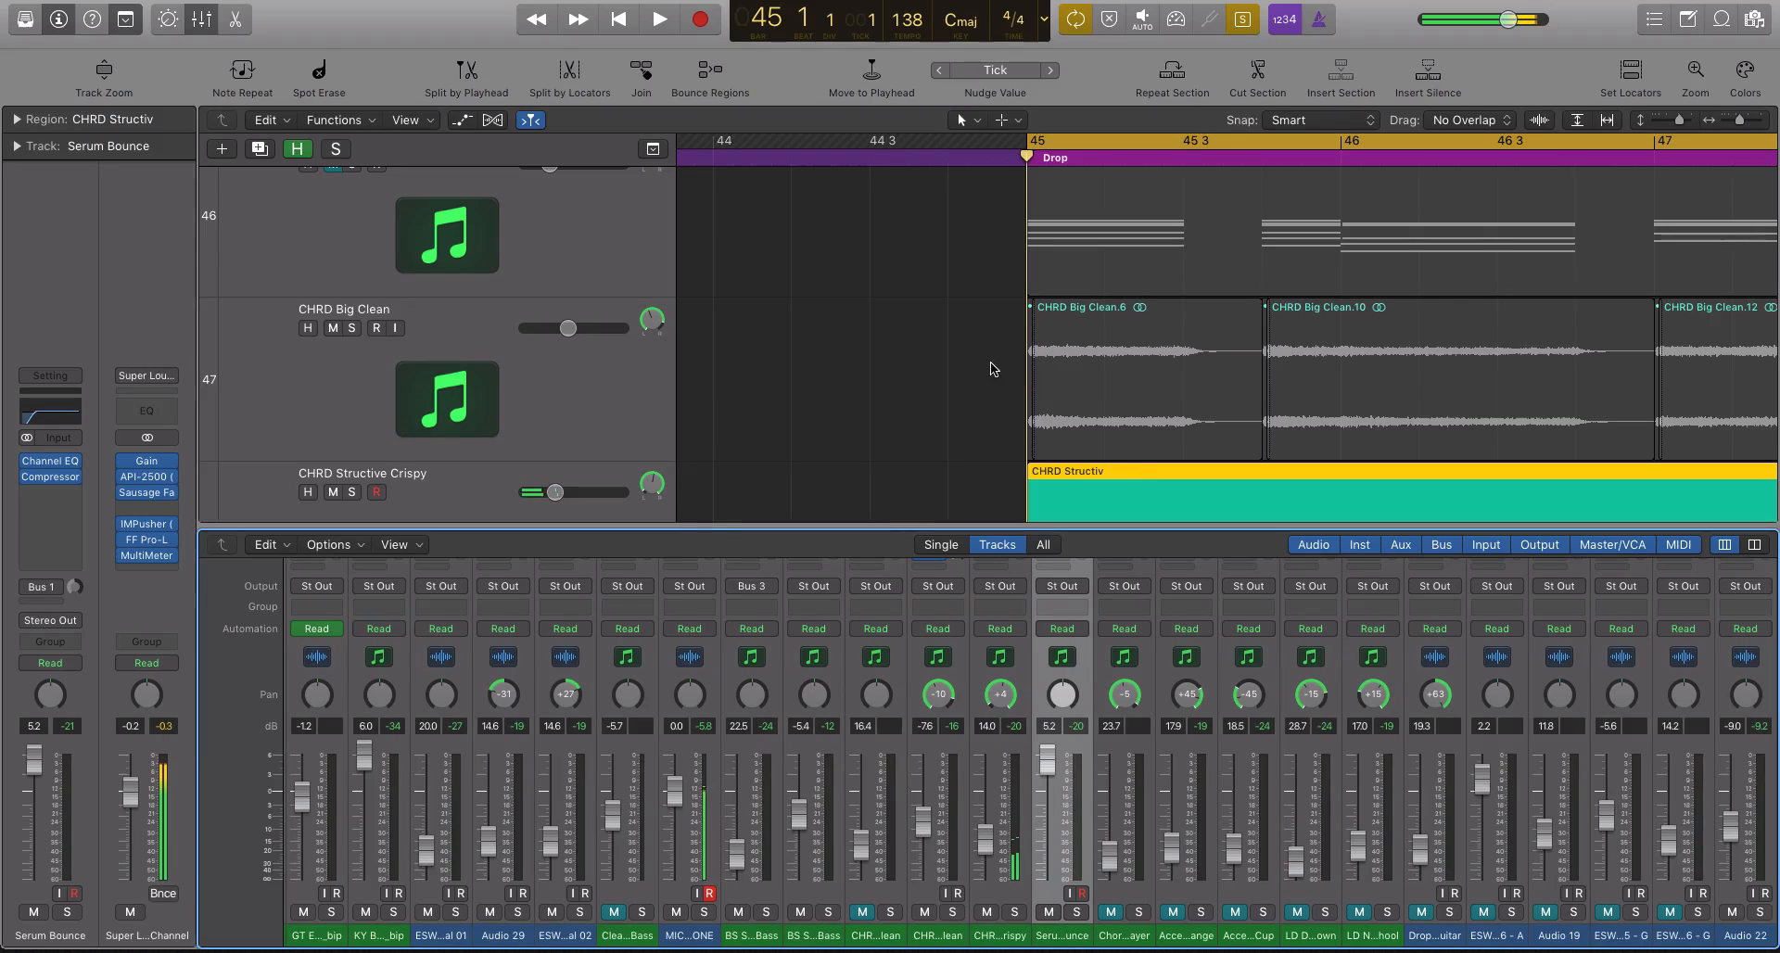
click(993, 368)
click(644, 412)
scroll(957, 398, up, 5)
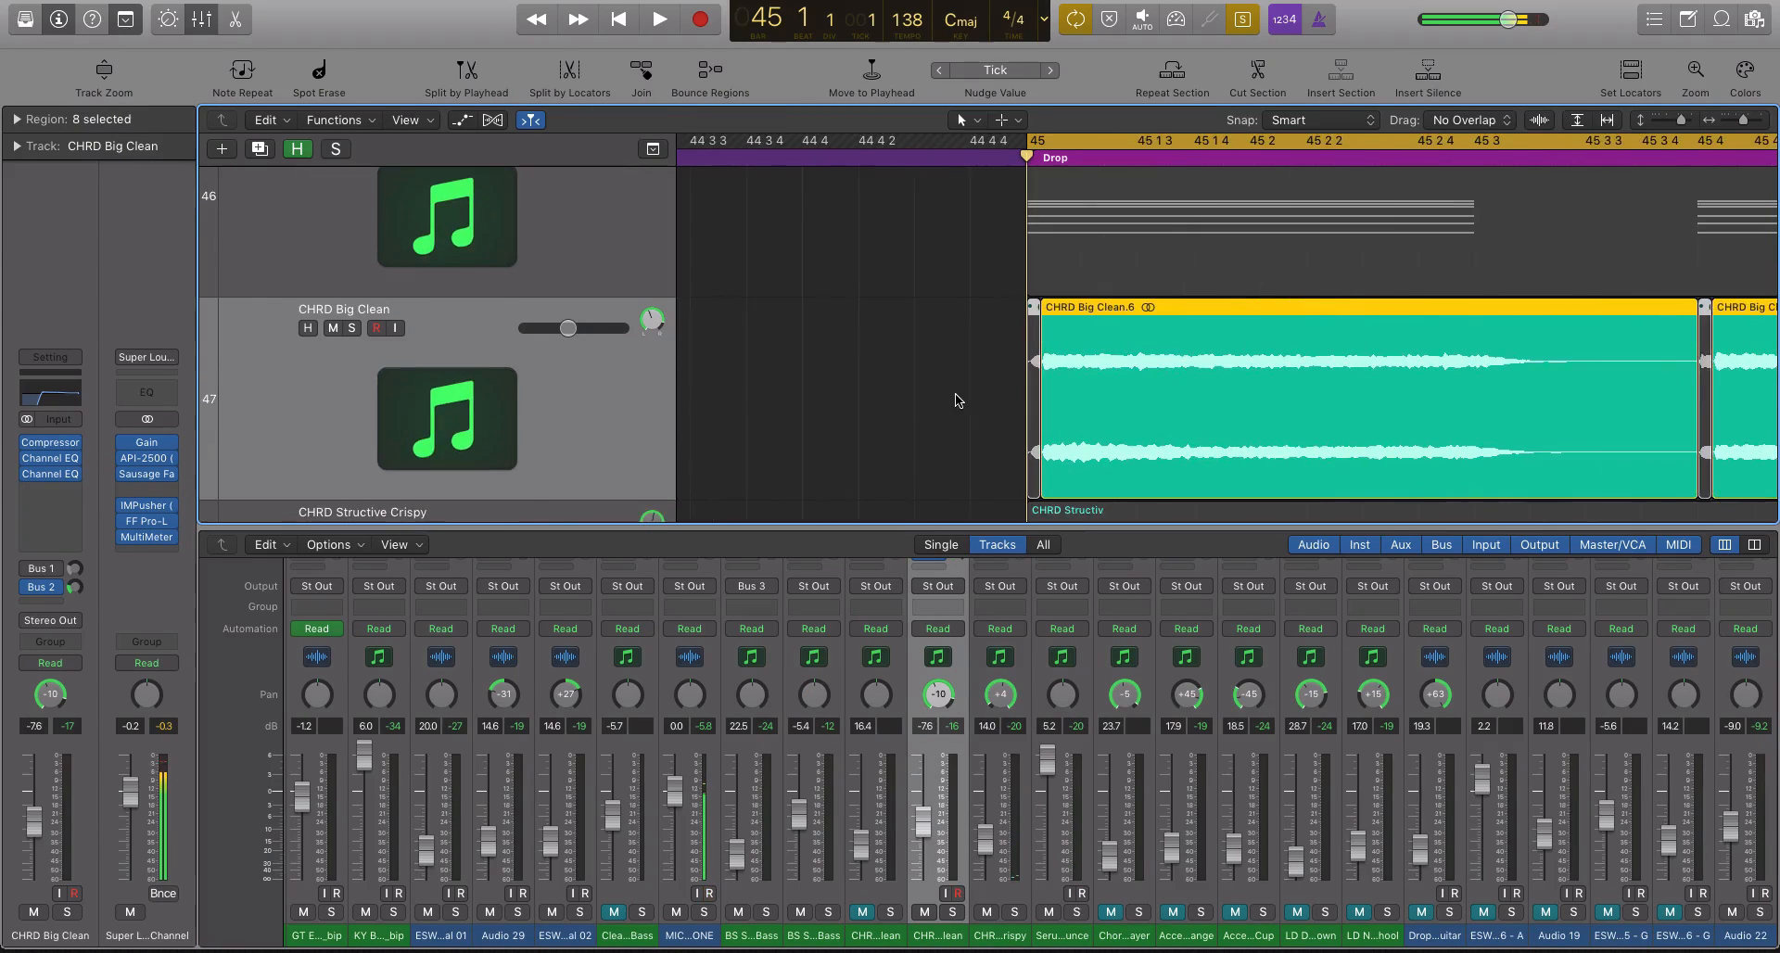
scroll(957, 399, right, 3)
scroll(873, 303, up, 2)
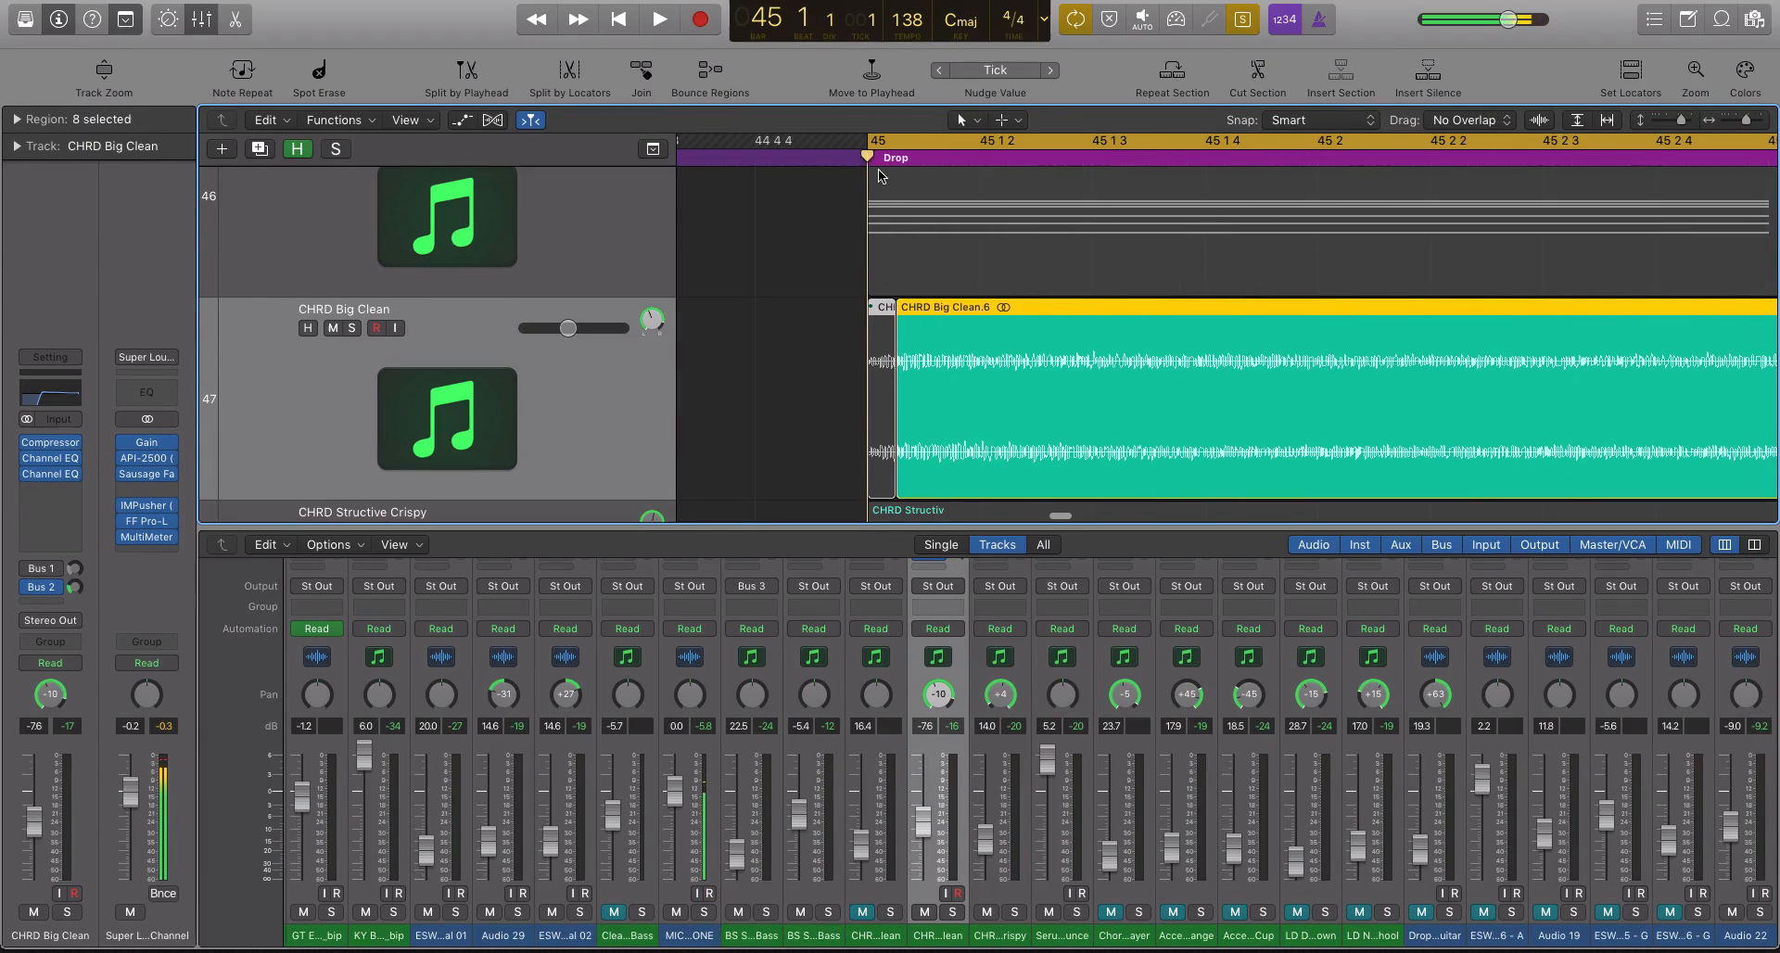
- Select the short CHRD Big Clean.2 region at the start of bar 45 and turn off solo mode
click(816, 370)
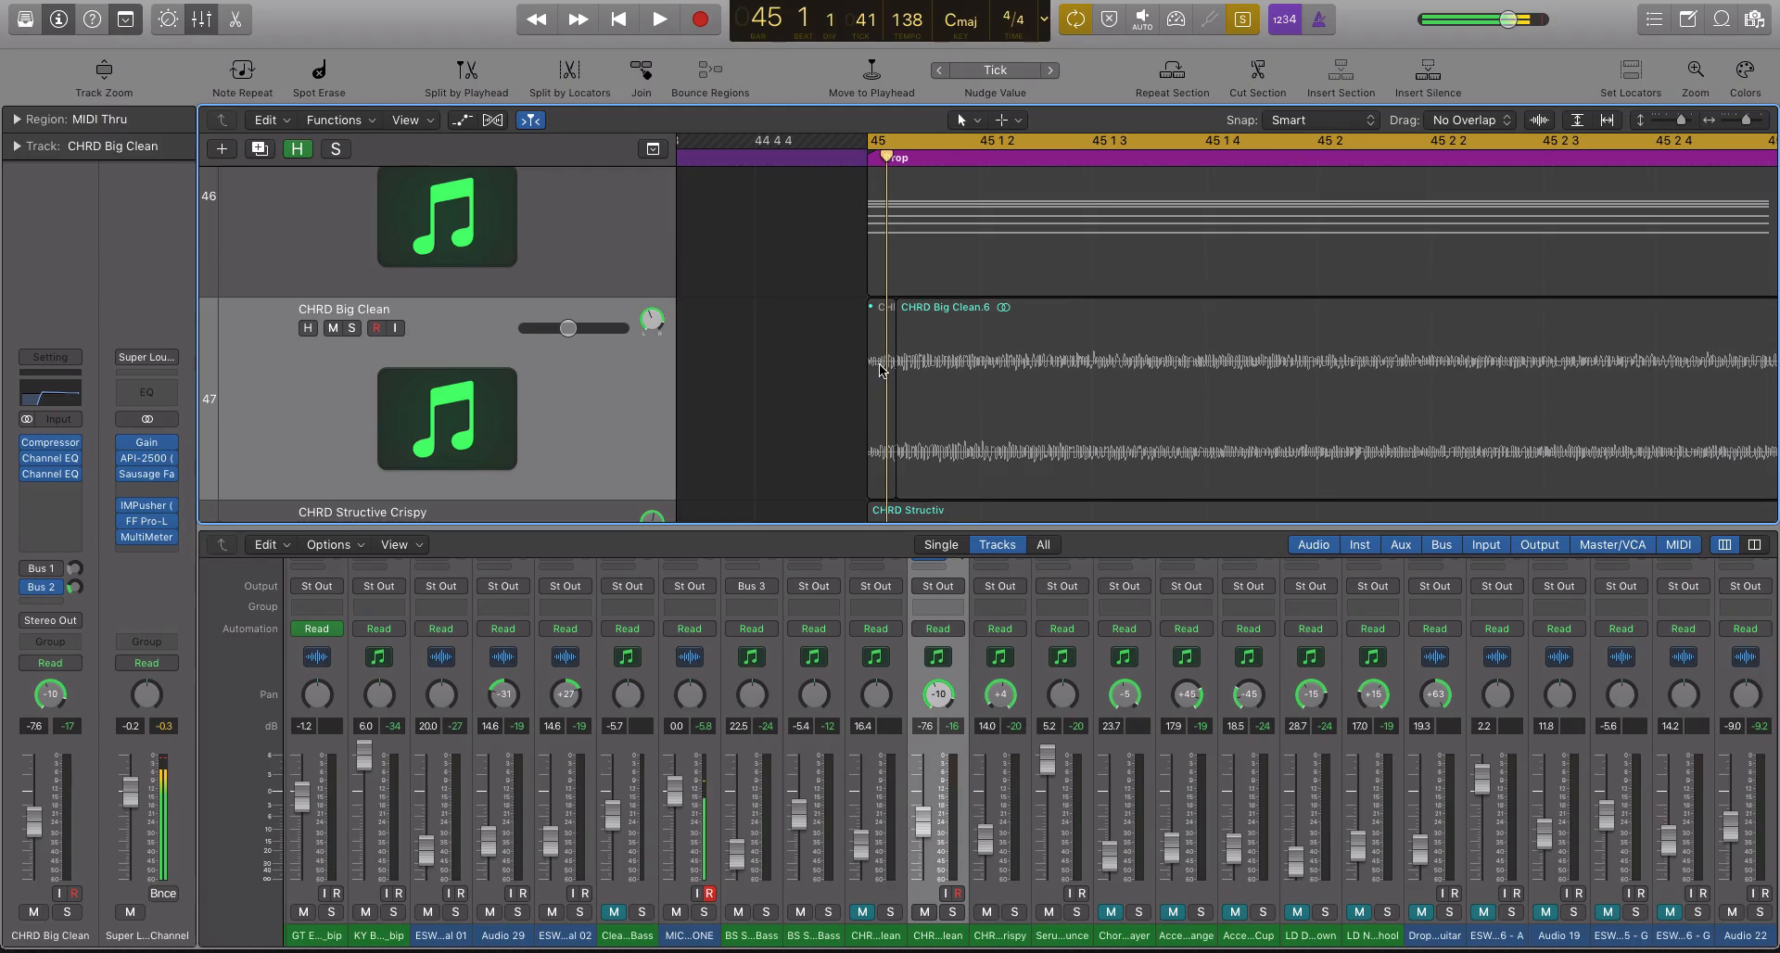
click(881, 365)
key(super+Left)
key(ctrl+s)
key(super+Left)
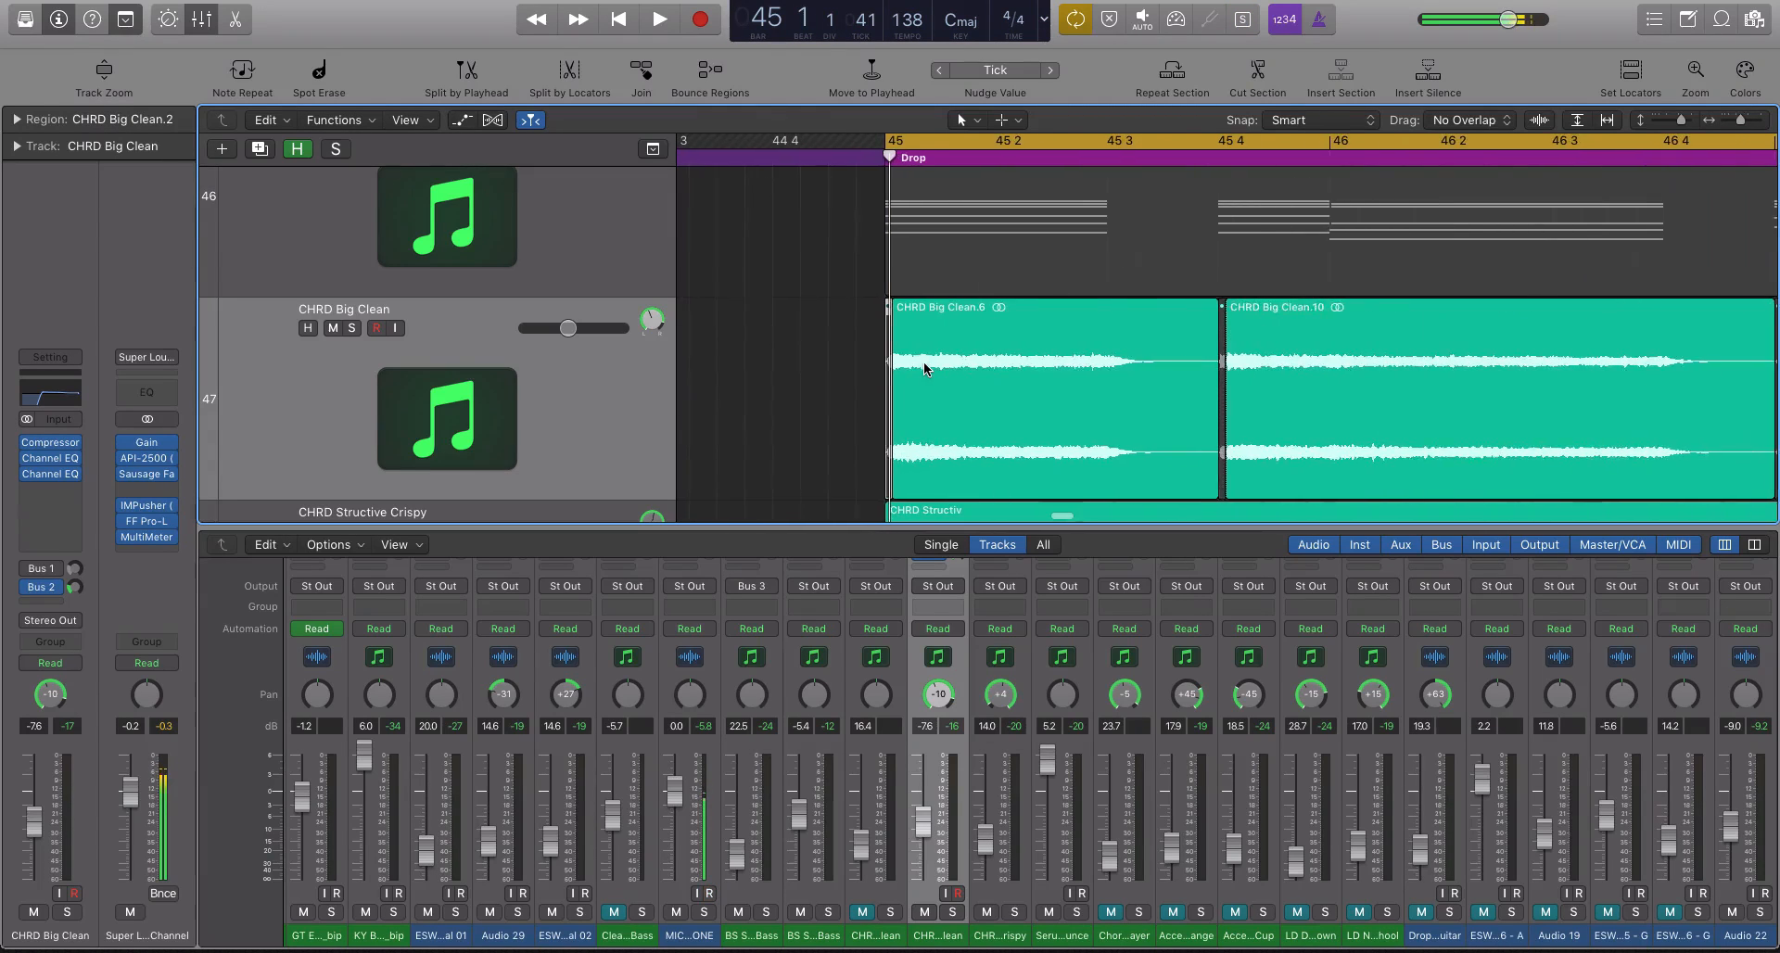
- Play the drop from bar 45 with the chord layers in the full mix, then stop
scroll(924, 362, down, 5)
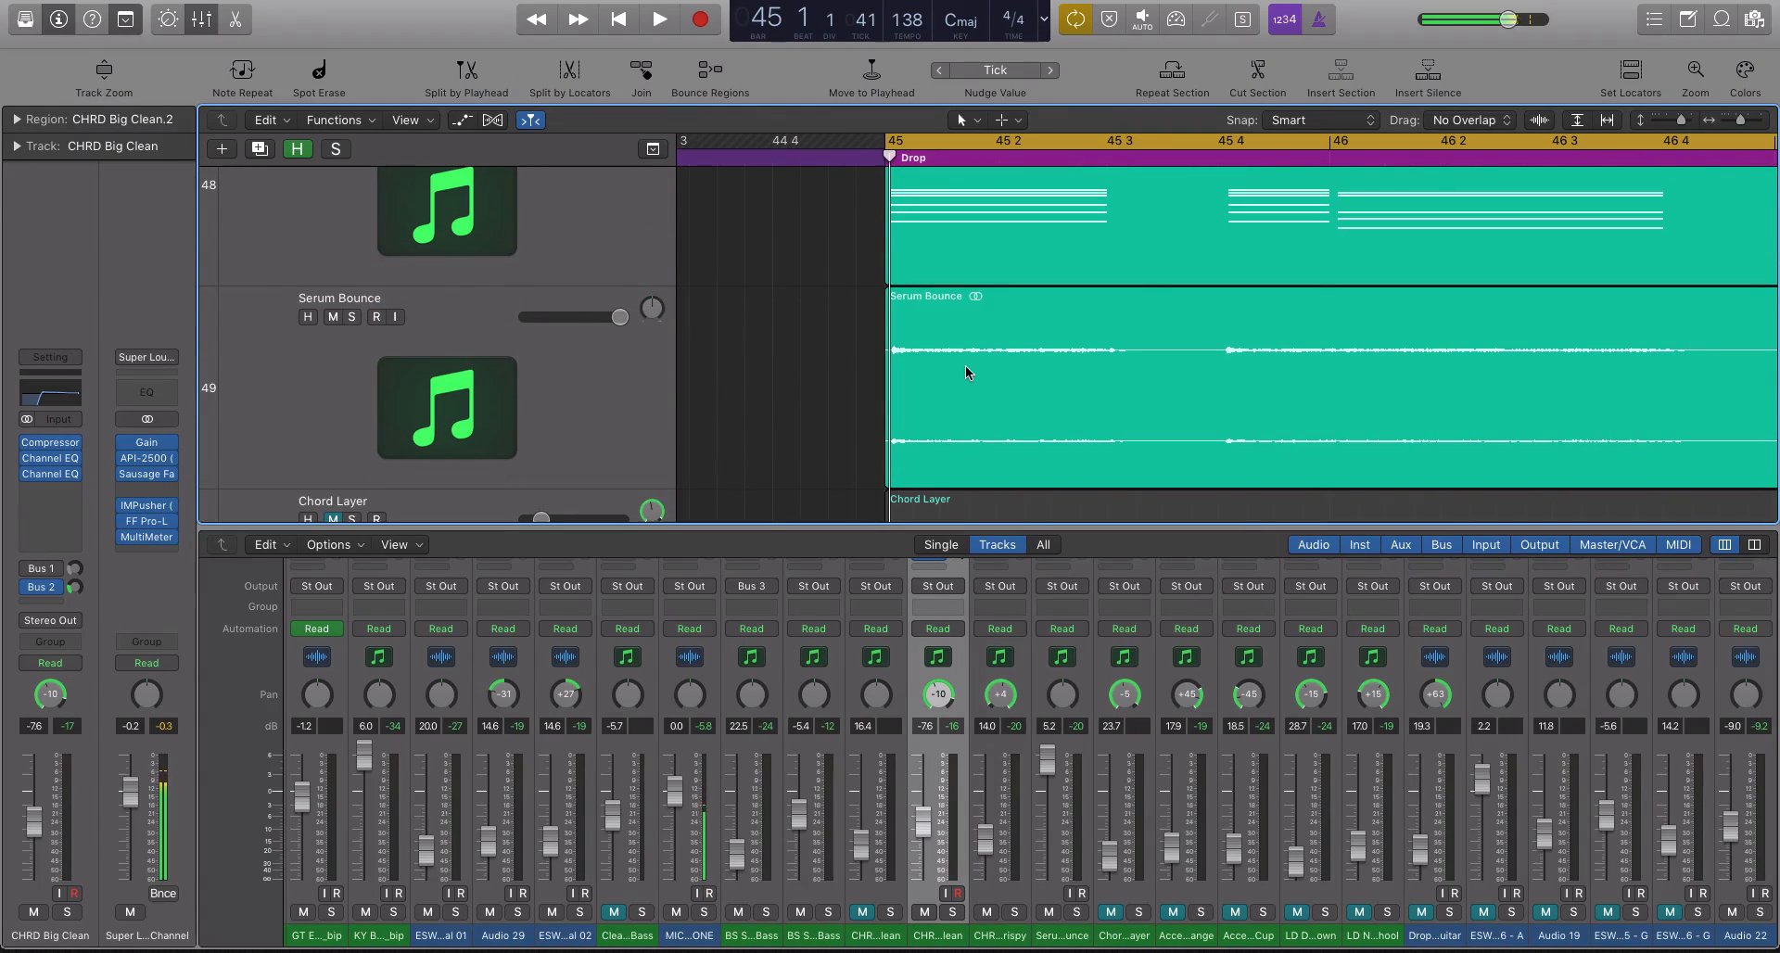
key(space)
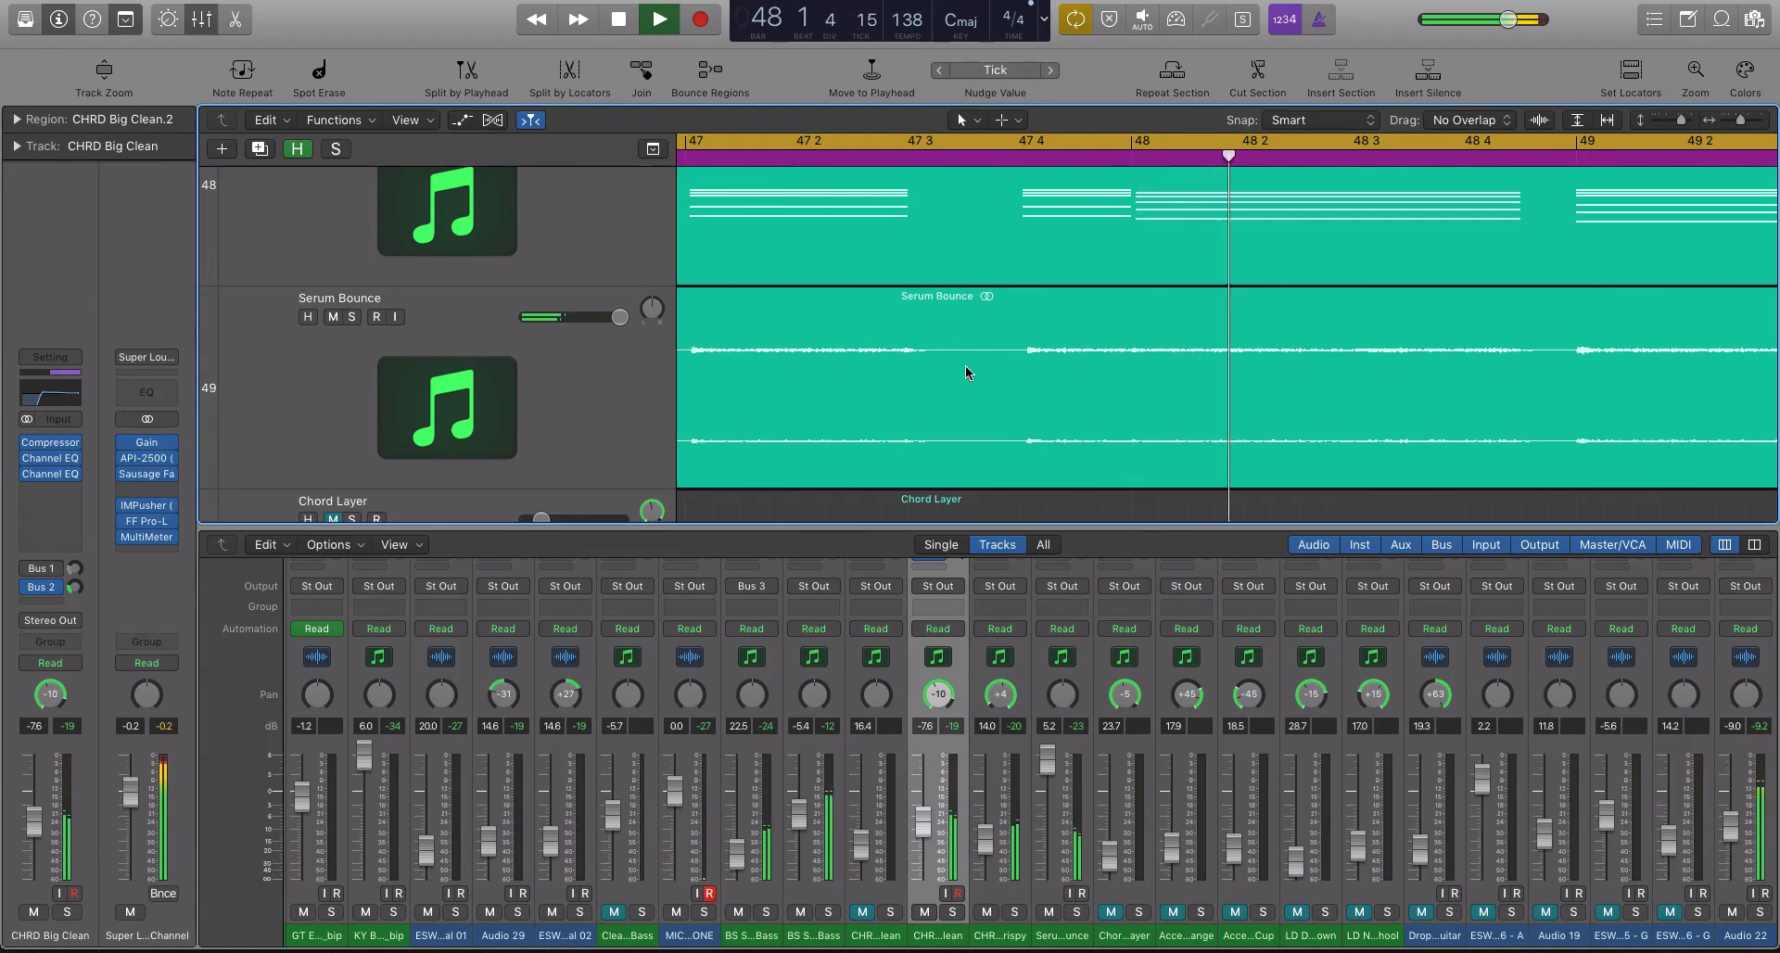
key(space)
- Close the Mixer and bring the chord layers on tracks 47 to 49 into view across the whole drop
key(super+Left)
key(super+Left)
key(x)
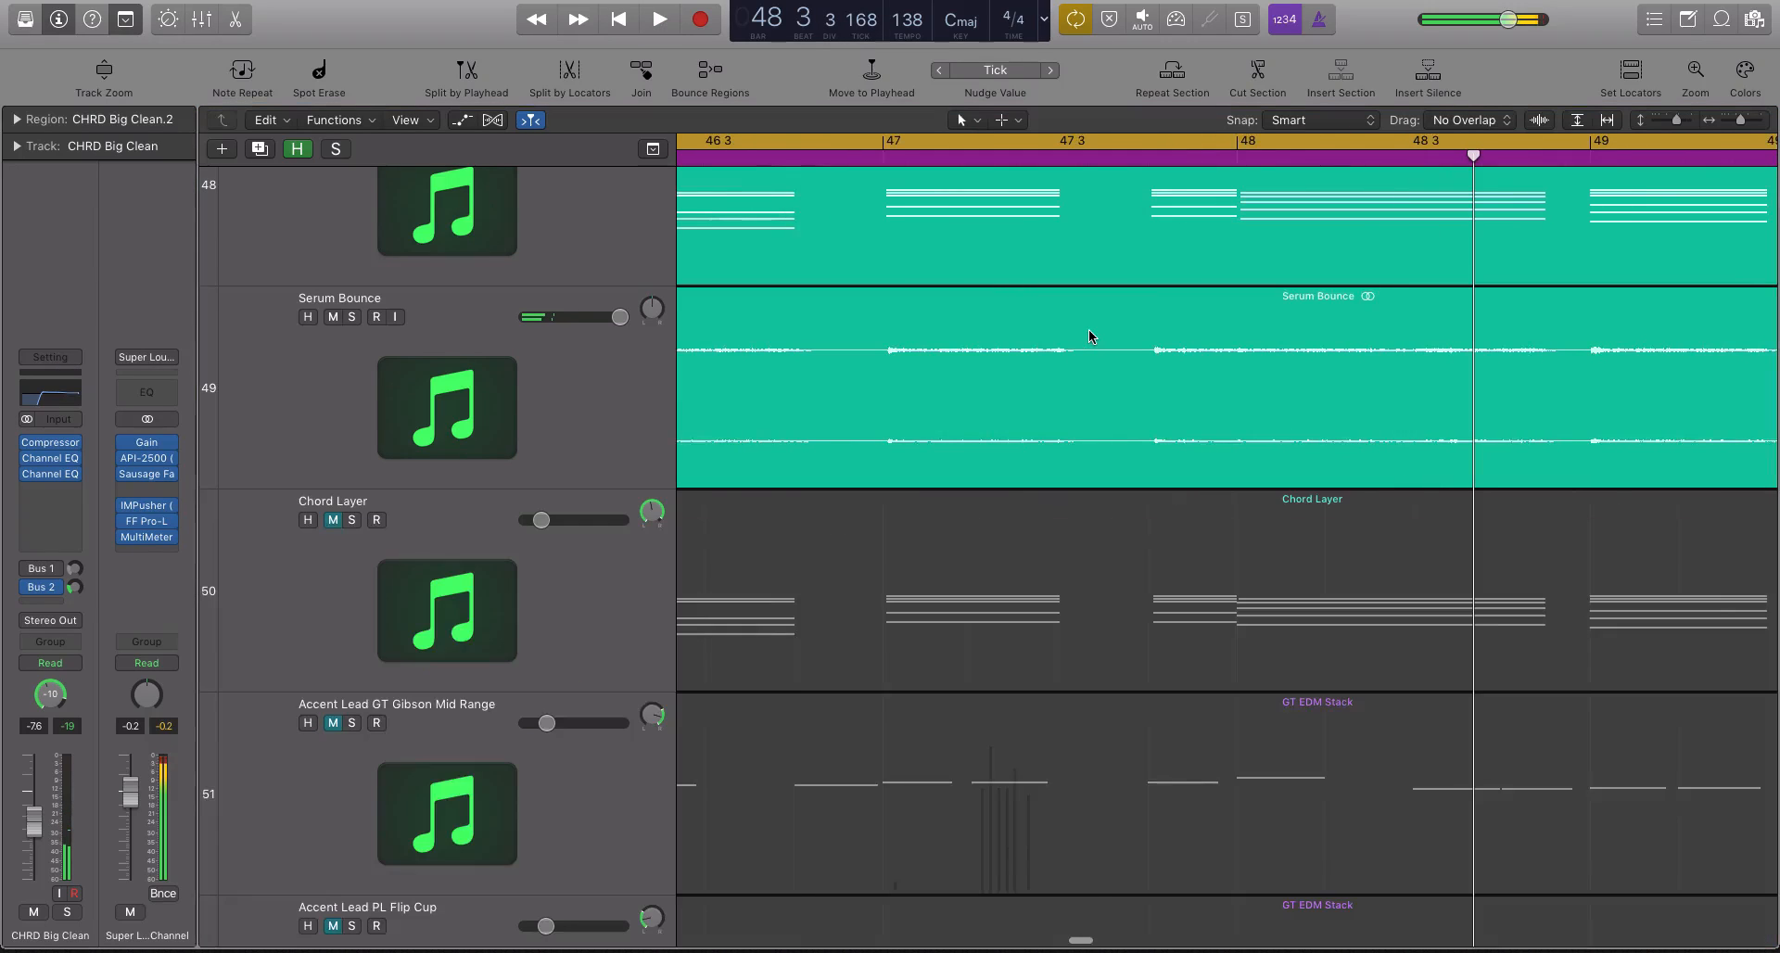
key(super+Left)
key(super+Left)
key(x)
scroll(1088, 330, up, 3)
key(super+Left)
key(super+Left)
key(x)
key(super+Up)
key(super+Up)
key(super+Up)
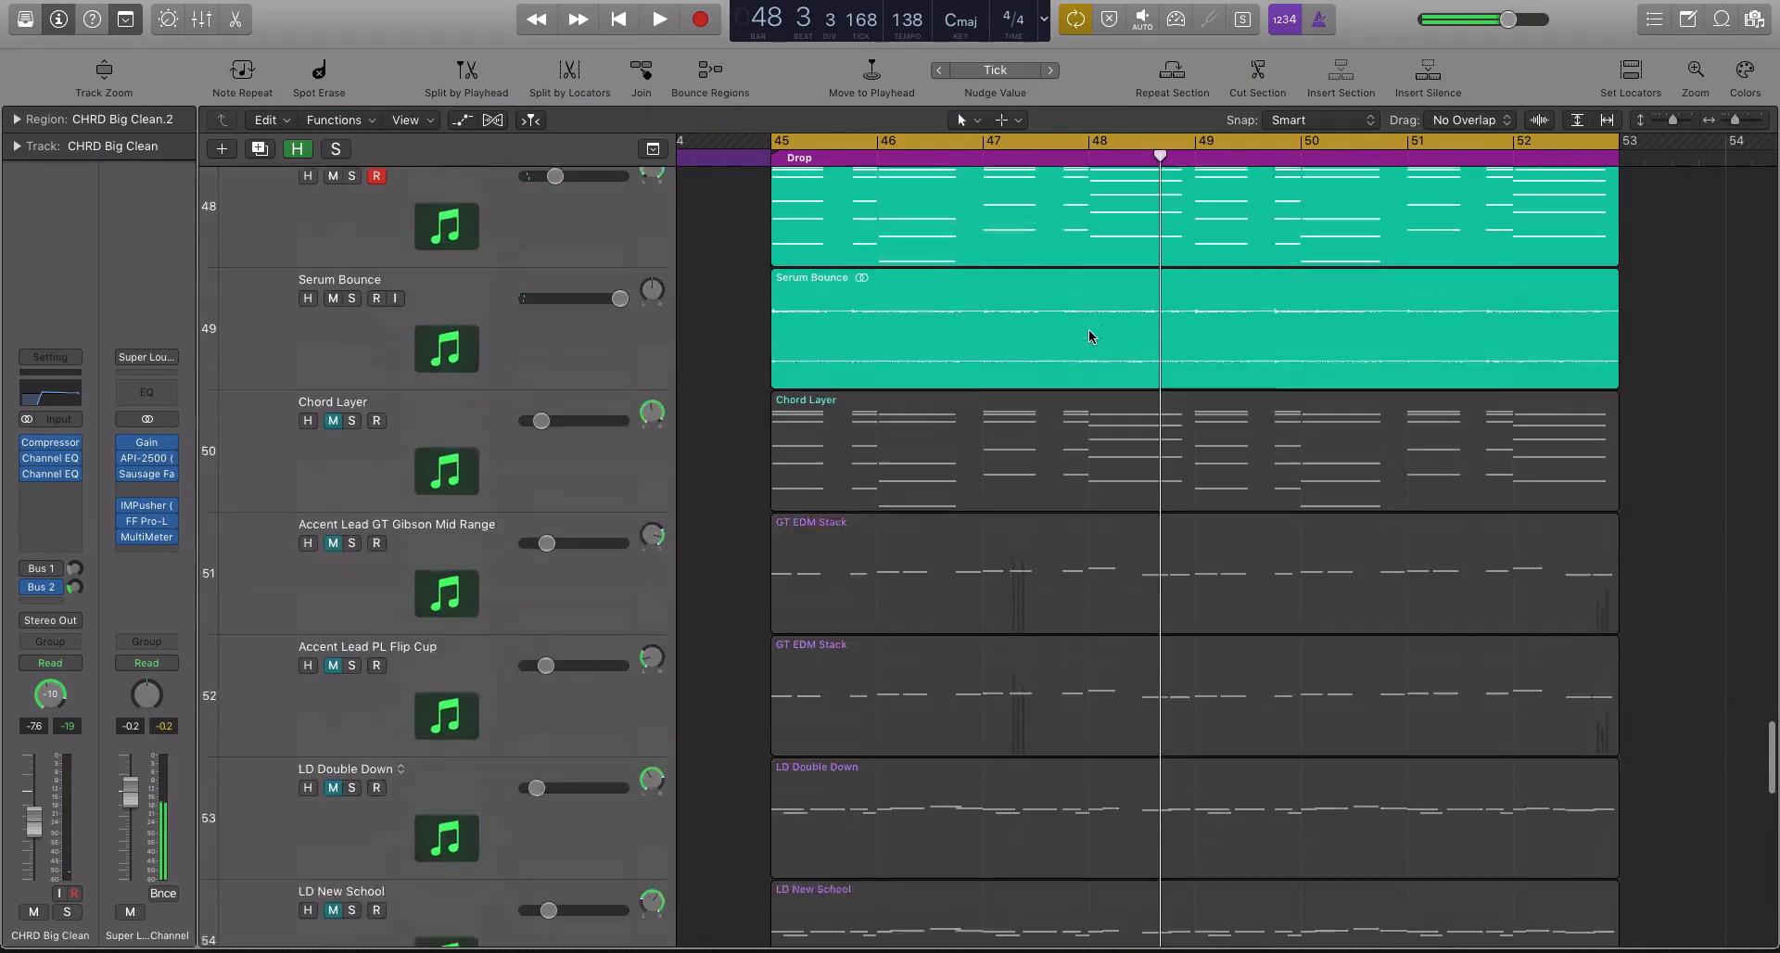
scroll(1089, 330, up, 5)
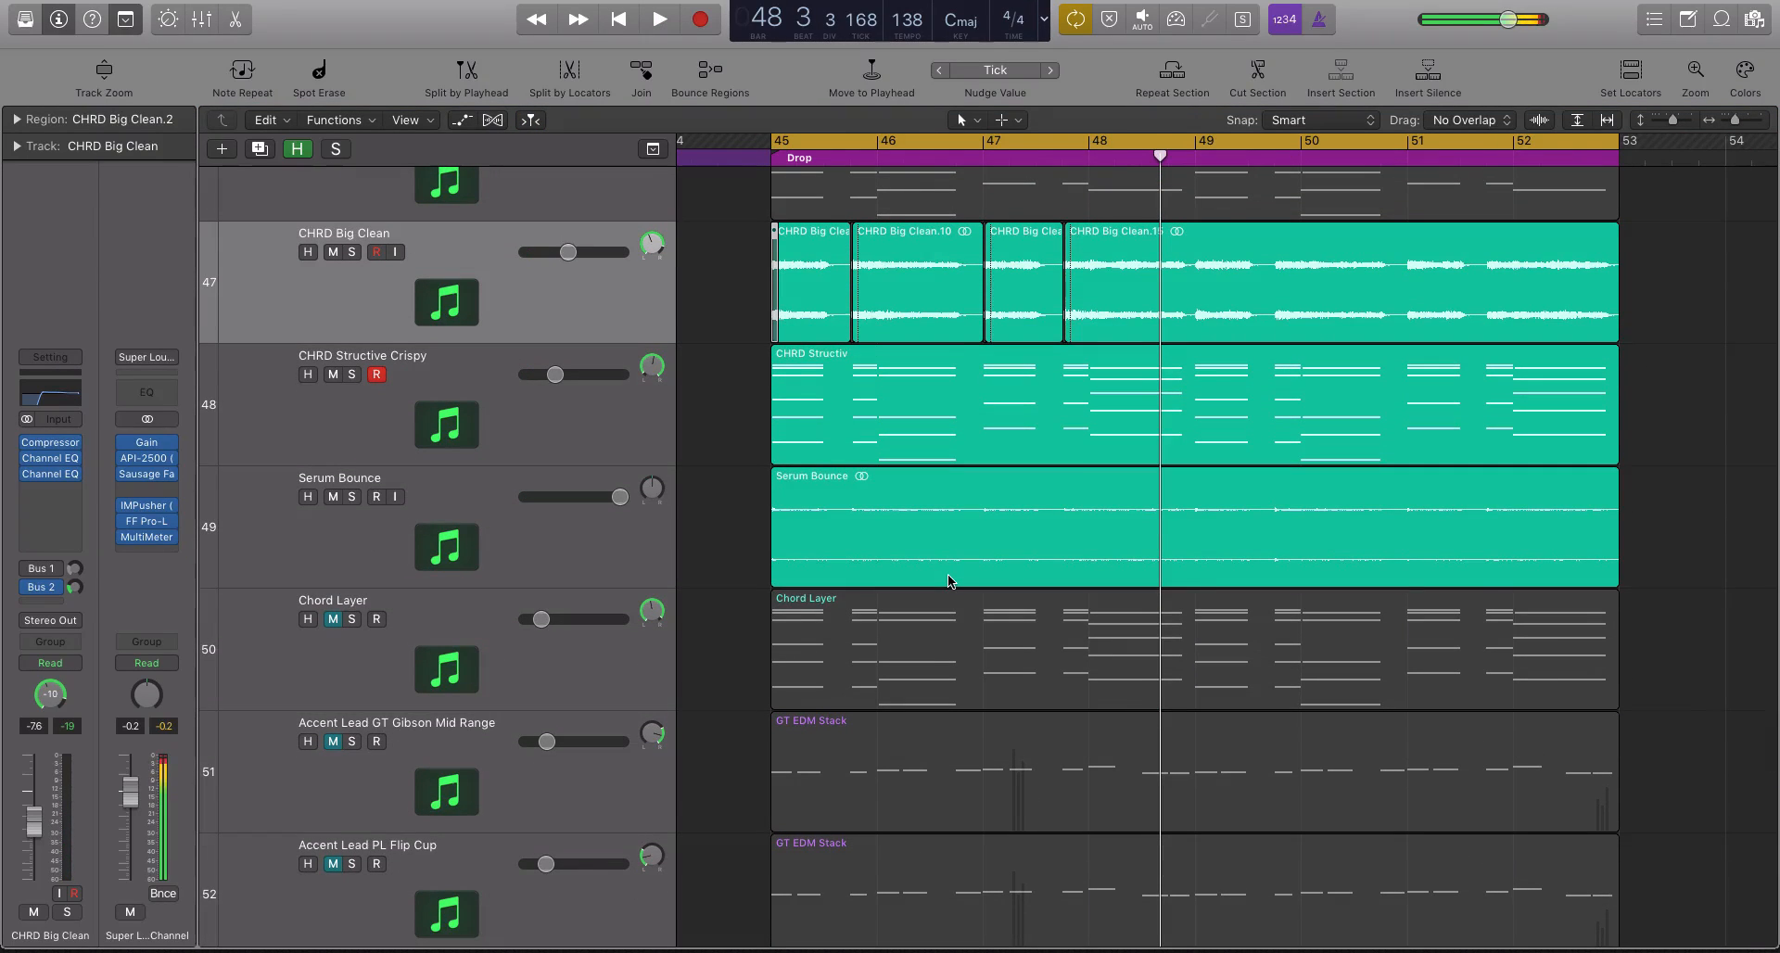